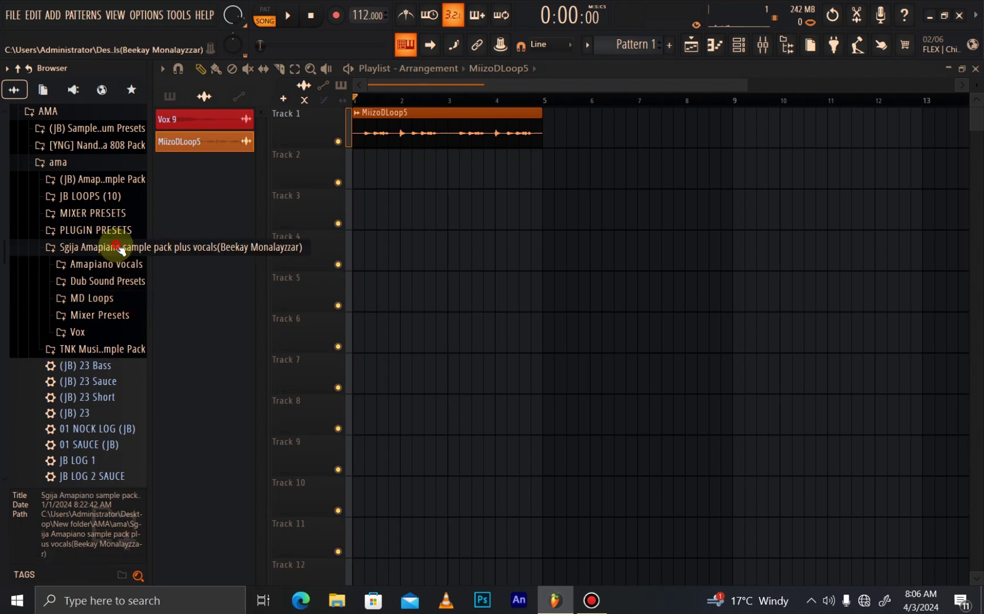
Step: Show the patterns in the playlist picker and list all channels in the channel rack
{"action": "left_click", "coordinate": [108, 247]}
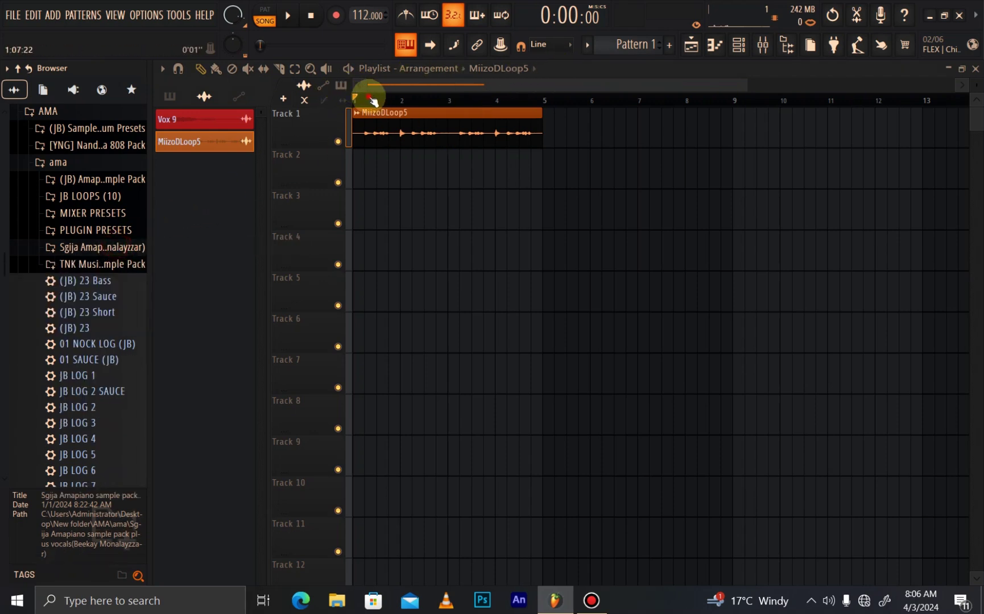
{"action": "left_click", "coordinate": [170, 98]}
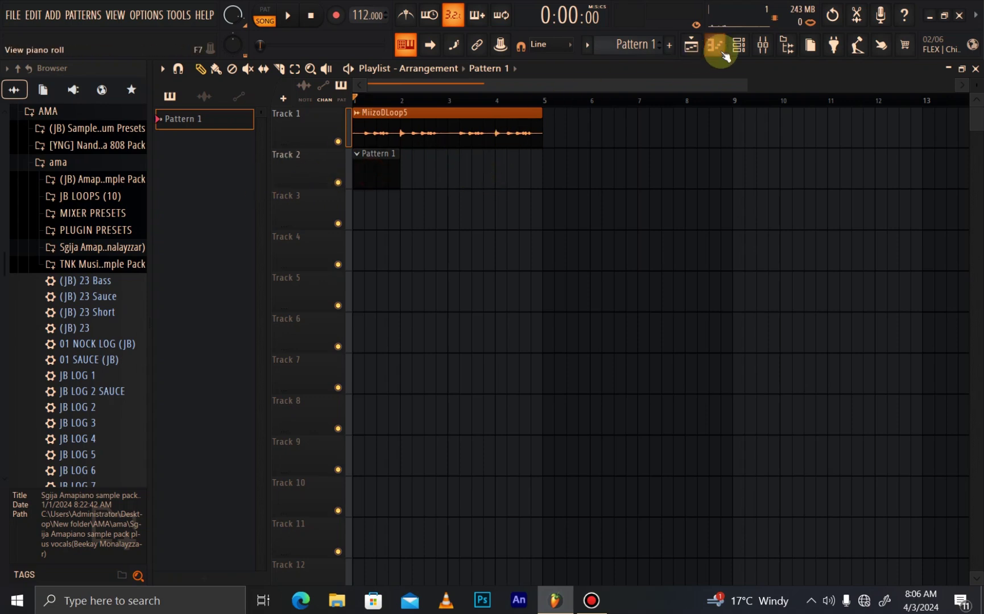
{"action": "left_click", "coordinate": [735, 51]}
{"action": "key", "text": "space"}
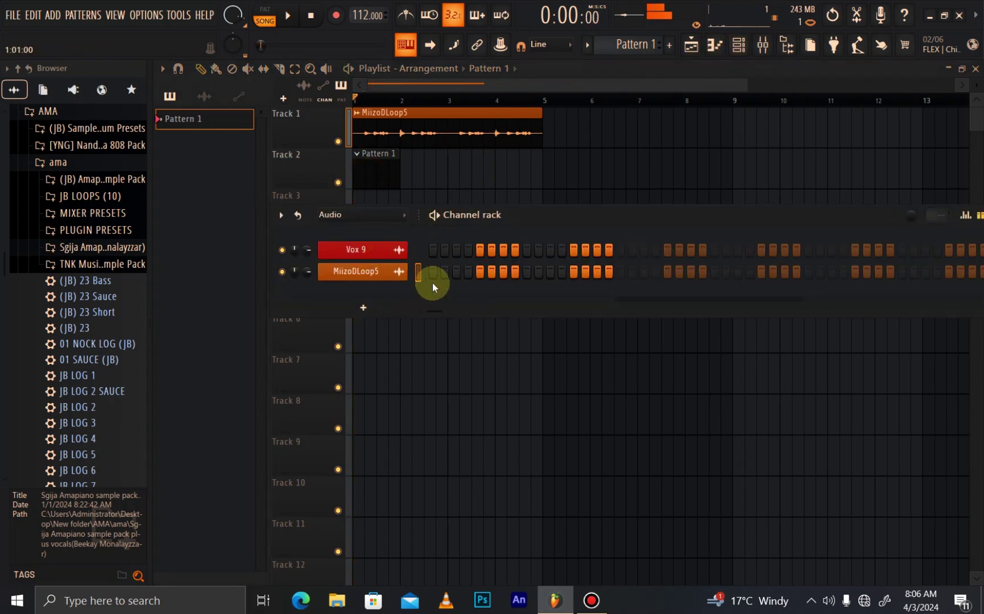
{"action": "left_click", "coordinate": [366, 230]}
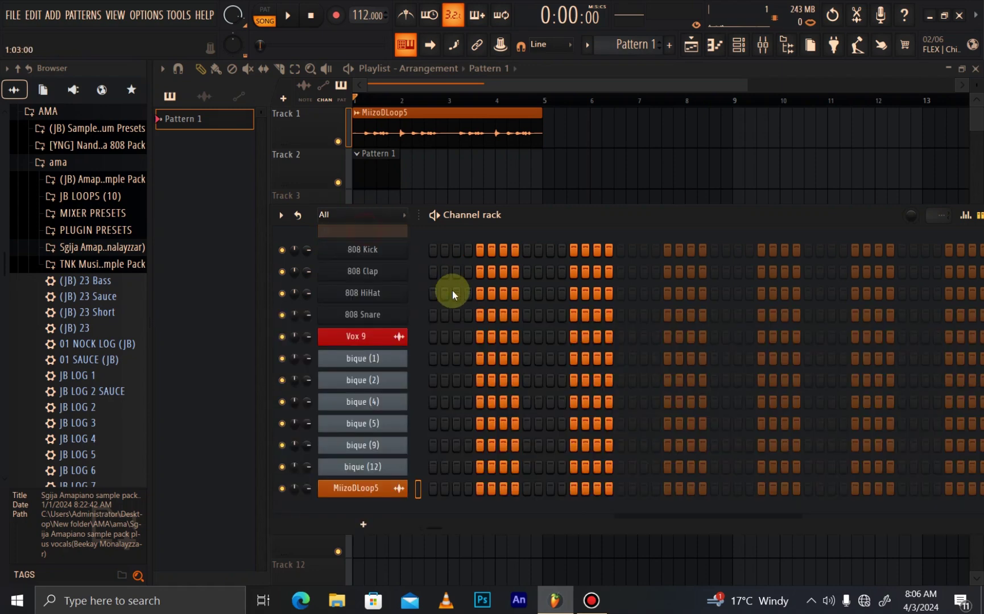
Step: Remove the four 808 channels and program a percussion rhythm in Pattern 1 with the bique samples, repeating it at bar 3 of Track 2
{"action": "key", "text": "alt+Delete"}
{"action": "key", "text": "space"}
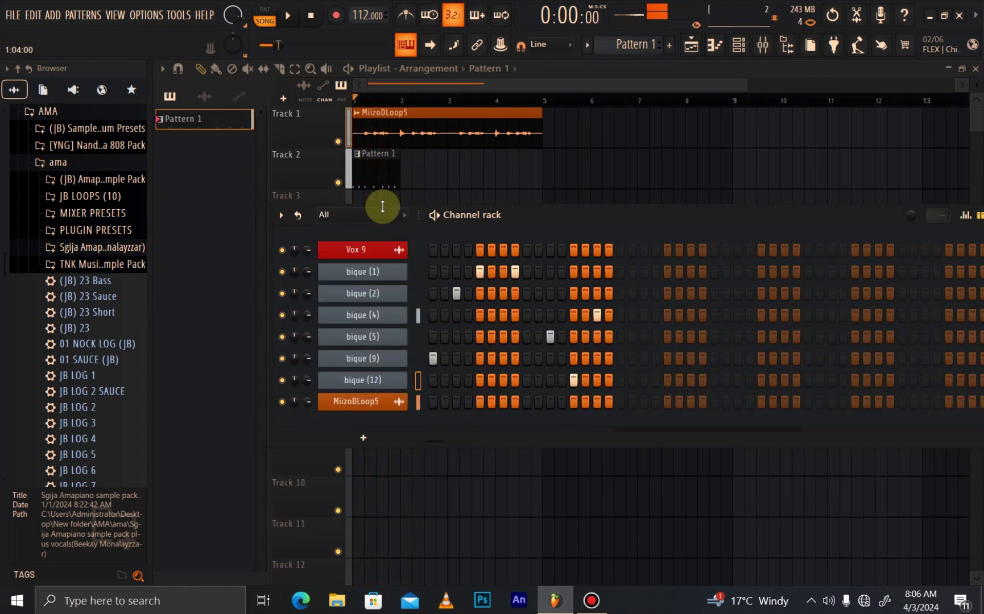
{"action": "left_click", "coordinate": [364, 358]}
{"action": "key", "text": "F6"}
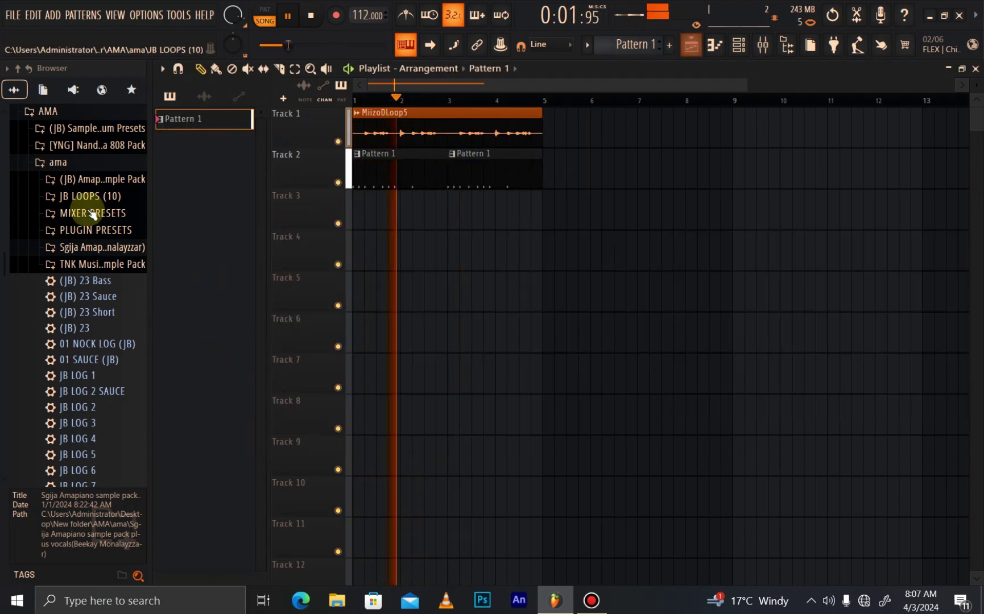
Step: Add Shaker(03) across bars 1 to 4 of Track 3 and a [JB] Kick 1 channel from the TNK Musiq Sample Pack
{"action": "left_click", "coordinate": [91, 195]}
{"action": "left_click_drag", "start_coordinate": [94, 272], "coordinate": [334, 214]}
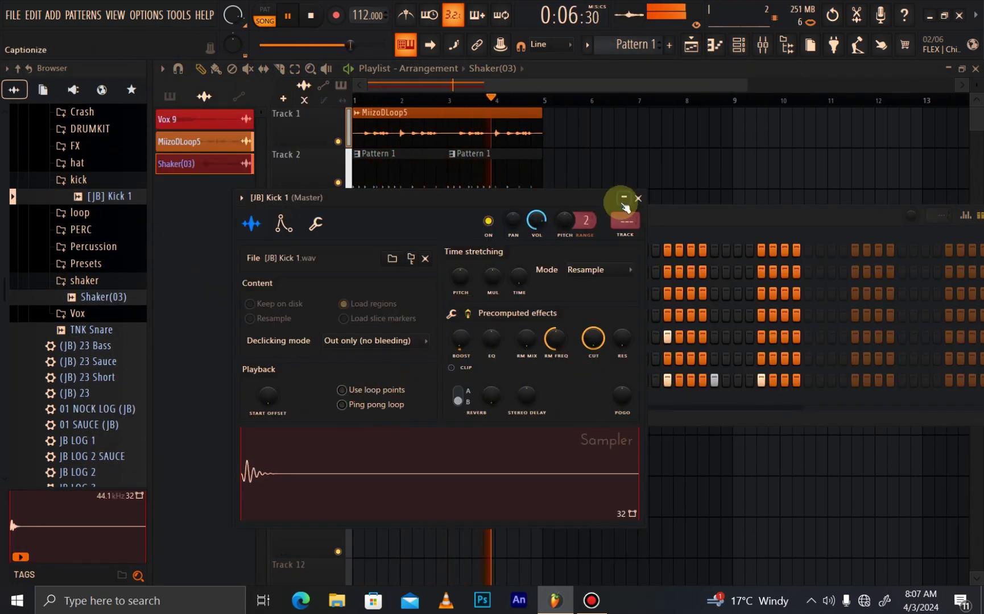
{"action": "left_click", "coordinate": [623, 199]}
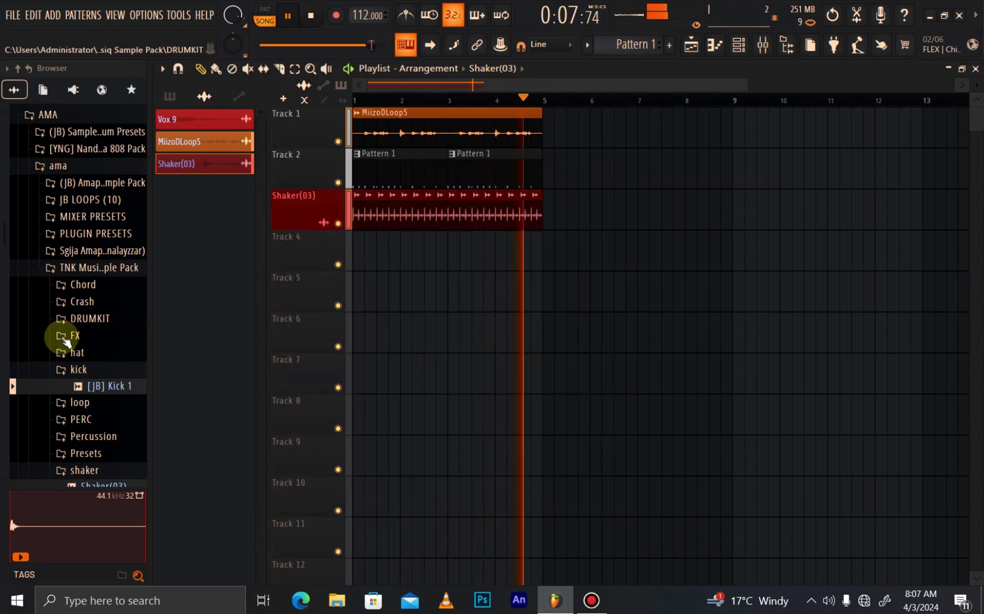
{"action": "left_click", "coordinate": [100, 266]}
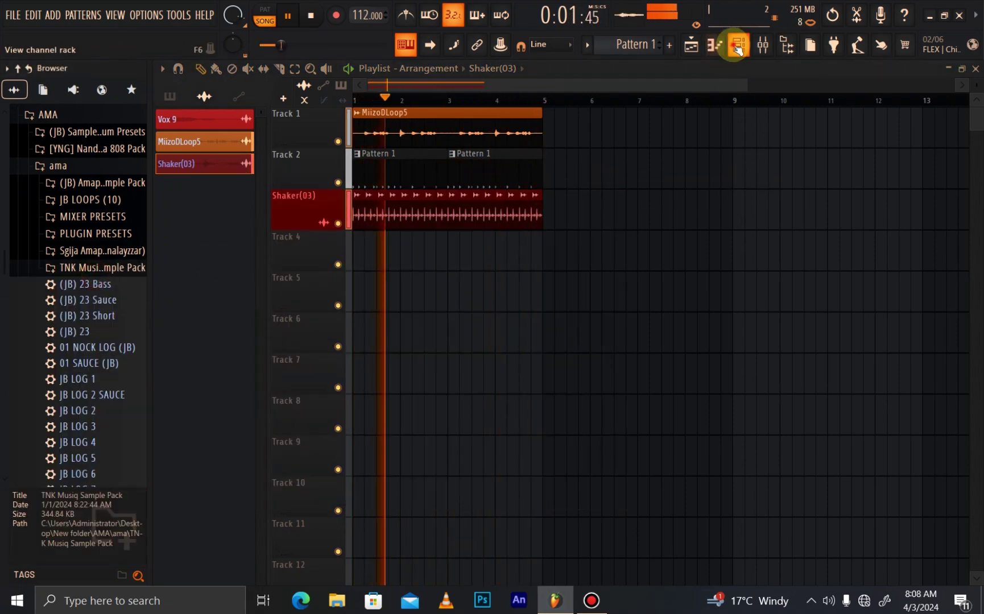
Step: Display all channels in the channel rack and add a Fruity DX10 instrument channel
{"action": "left_click", "coordinate": [733, 45]}
{"action": "left_click", "coordinate": [353, 216]}
{"action": "left_click", "coordinate": [339, 227]}
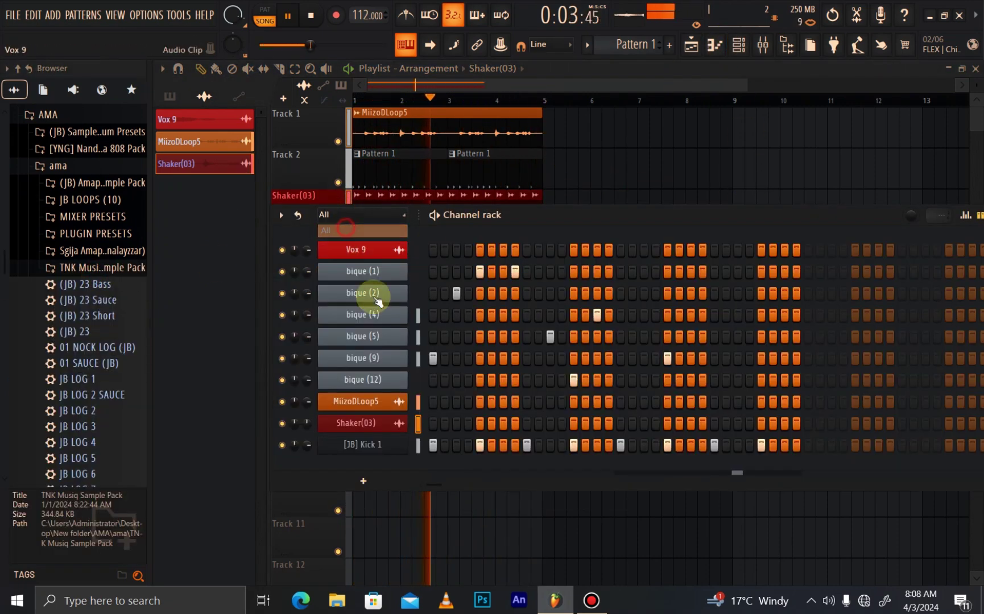
{"action": "left_click", "coordinate": [359, 481]}
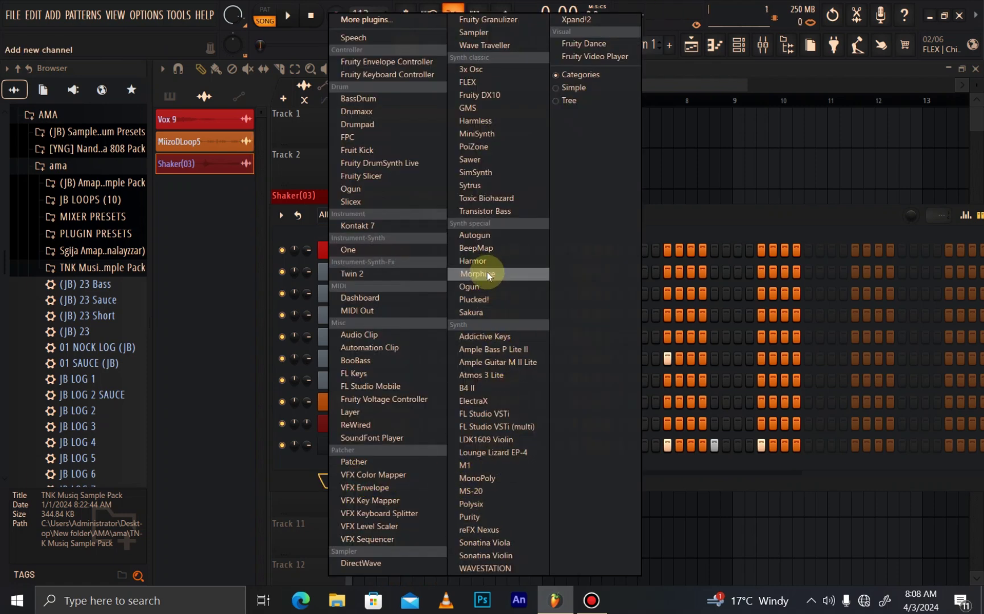
{"action": "left_click", "coordinate": [506, 98]}
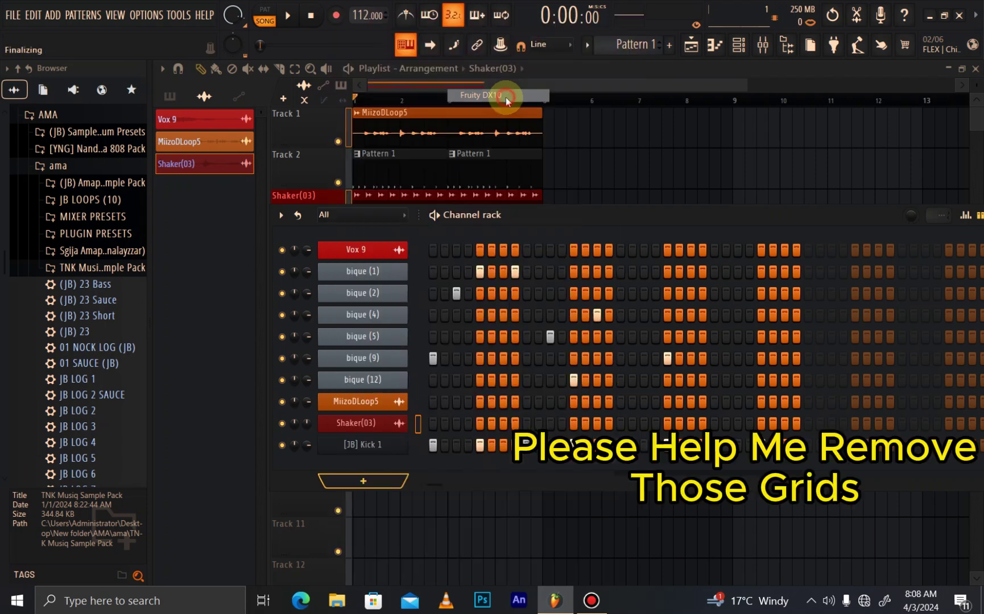
Step: Load the Bass Pluck preset in Fruity DX10 and open the channel's miscellaneous settings
{"action": "left_click", "coordinate": [273, 216]}
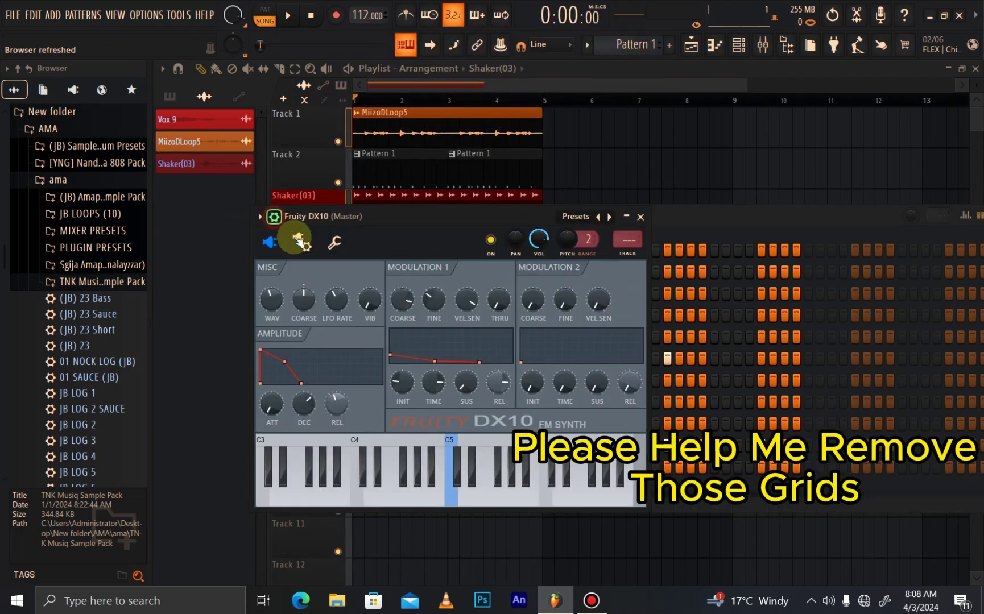
{"action": "left_click", "coordinate": [331, 244]}
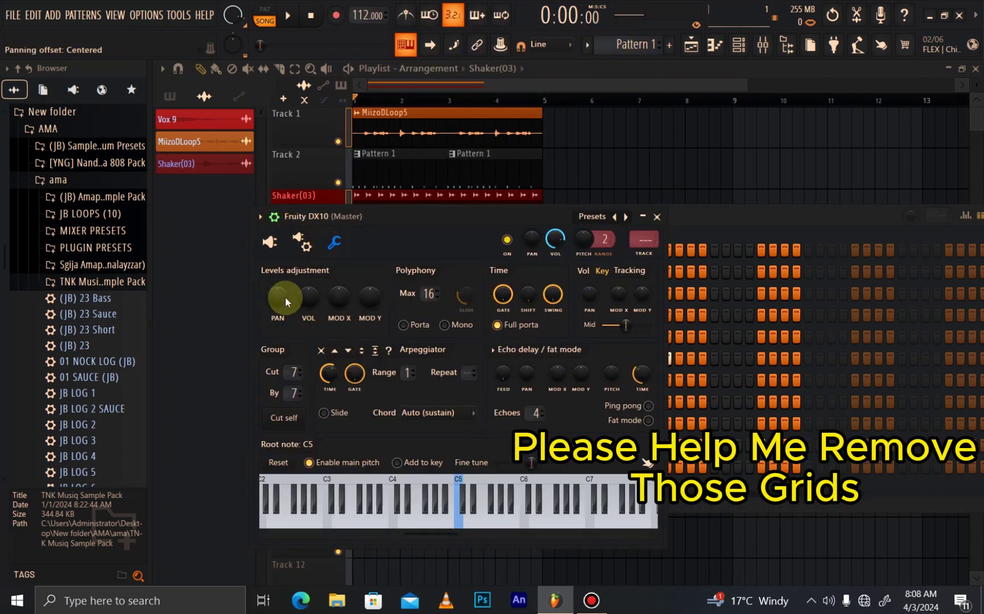
{"action": "left_click", "coordinate": [270, 242]}
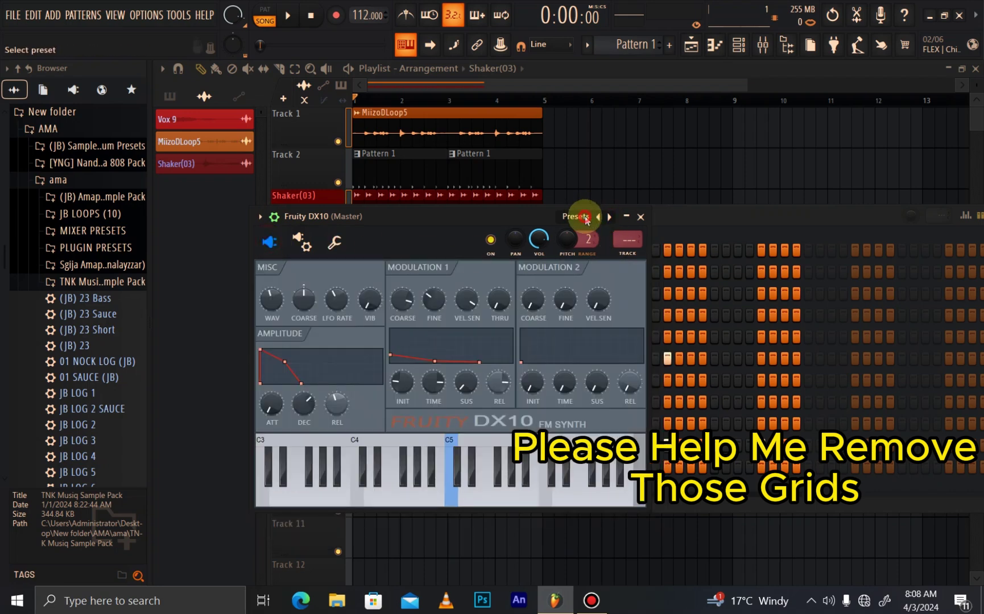
{"action": "left_click", "coordinate": [584, 217]}
{"action": "left_click", "coordinate": [621, 40]}
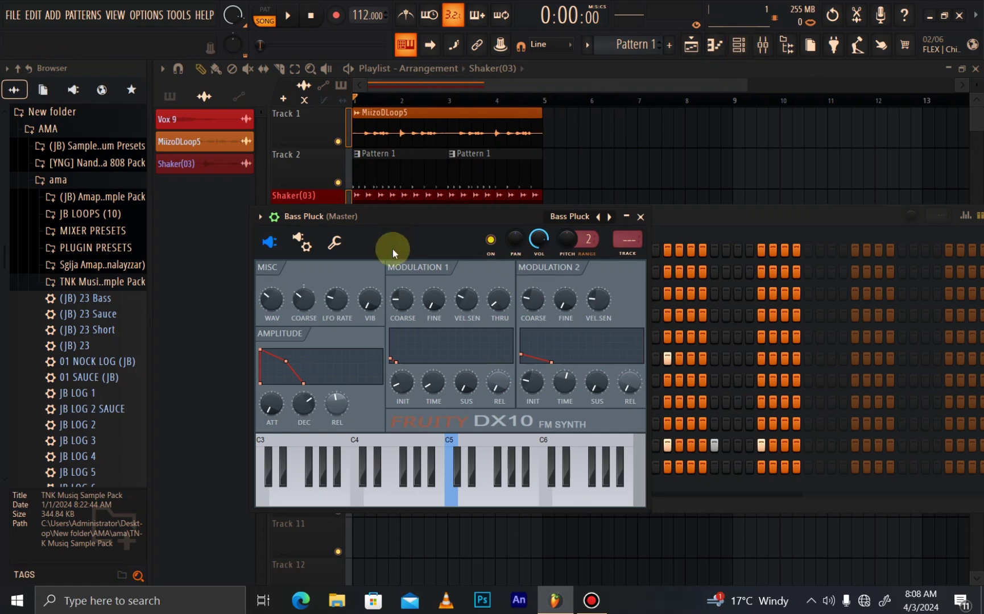
{"action": "left_click", "coordinate": [334, 243]}
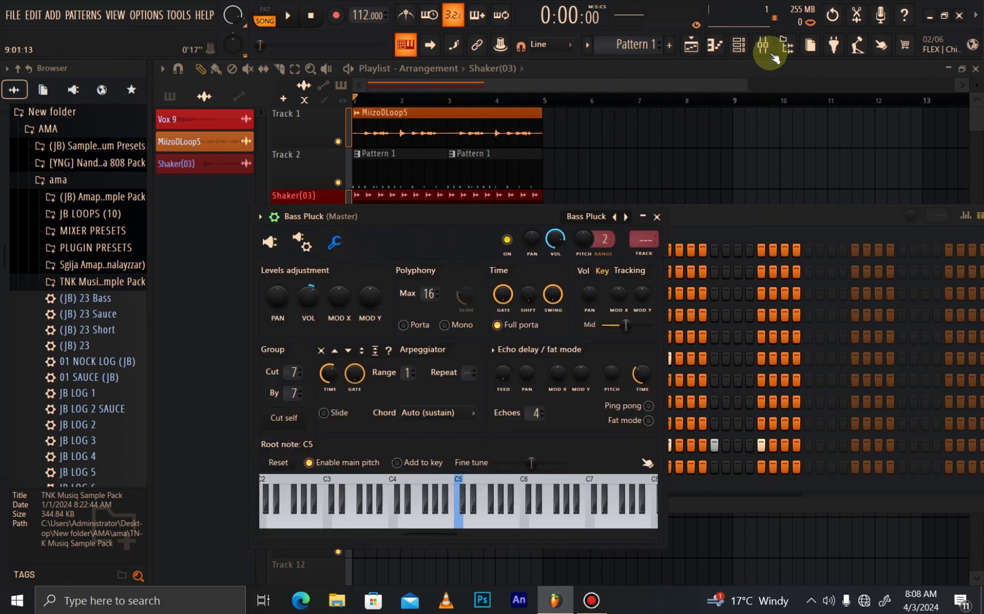
Step: Set the root note of the scale highlighting to D in the Bass Pluck piano roll
{"action": "left_click", "coordinate": [727, 41]}
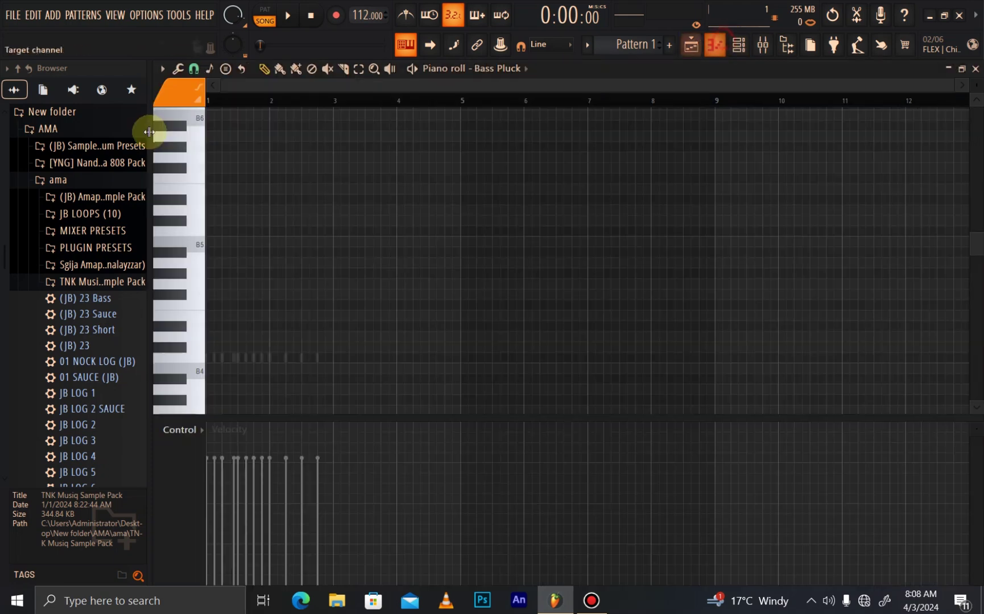
{"action": "left_click", "coordinate": [163, 70]}
{"action": "mouse_move", "coordinate": [186, 135]}
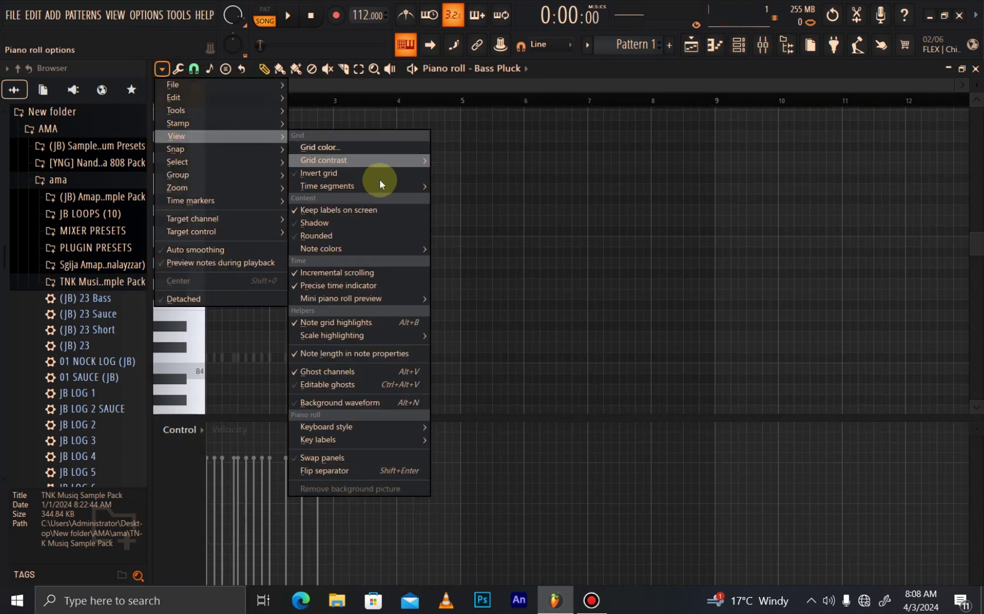
{"action": "mouse_move", "coordinate": [359, 336]}
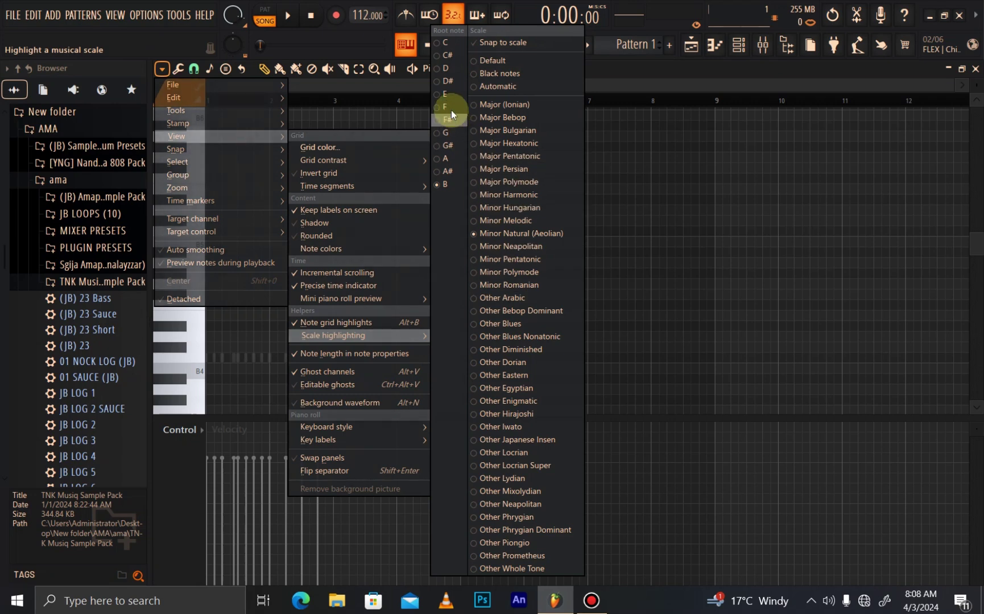
{"action": "left_click", "coordinate": [447, 69]}
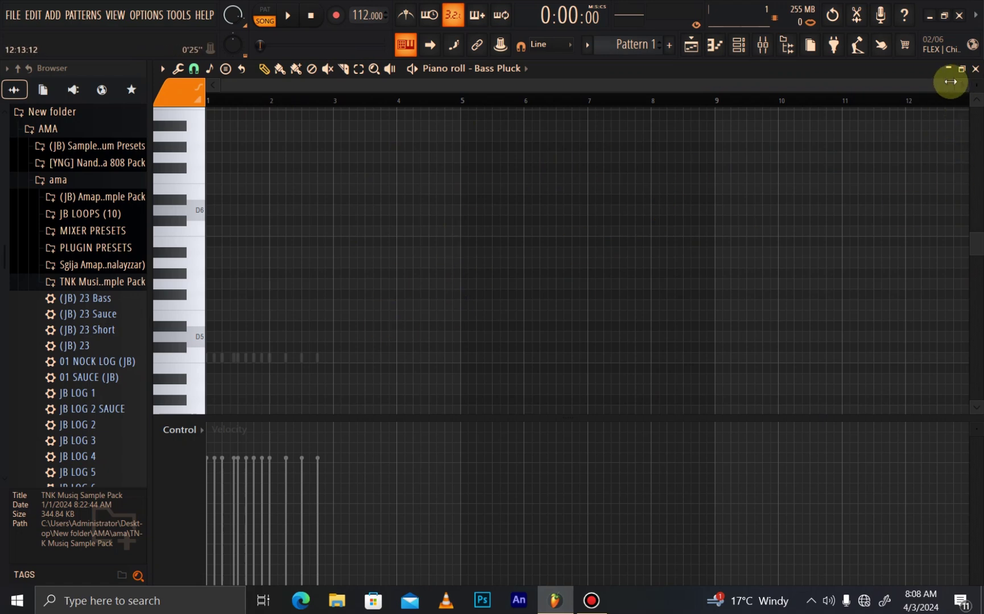
Step: Lock the piano roll's note lengths to 1/4 beat
{"action": "mouse_move", "coordinate": [950, 81]}
{"action": "left_mouse_down"}
{"action": "mouse_move", "coordinate": [687, 95]}
{"action": "mouse_move", "coordinate": [365, 141]}
{"action": "mouse_move", "coordinate": [461, 131]}
{"action": "left_mouse_up"}
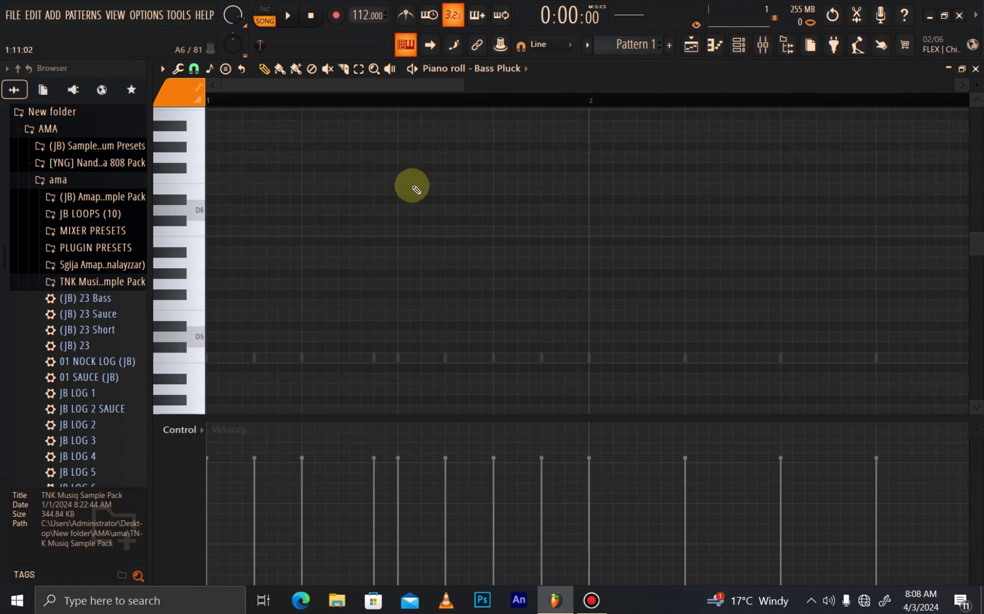
{"action": "left_click", "coordinate": [196, 71]}
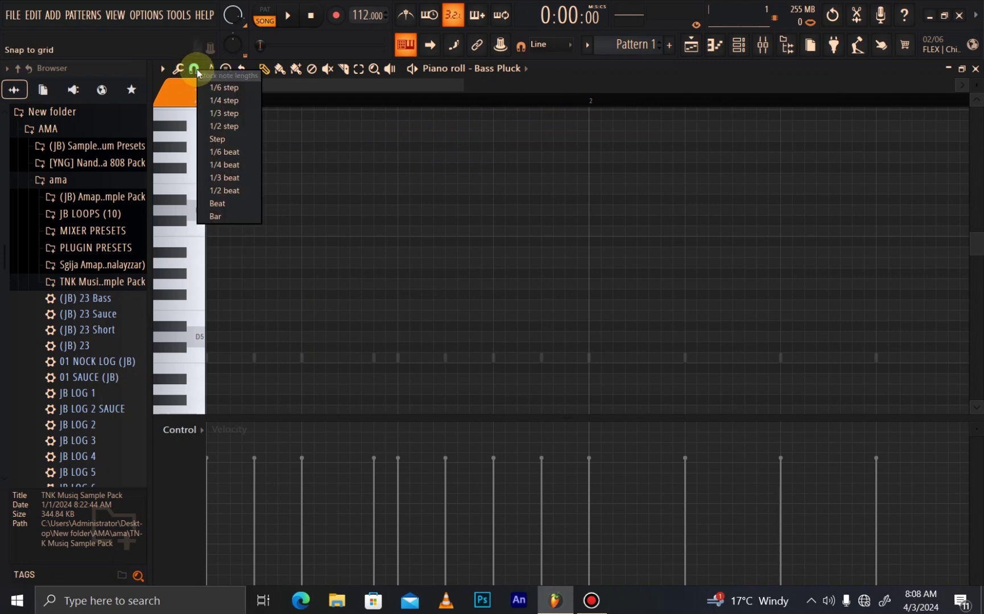
{"action": "left_click", "coordinate": [233, 165]}
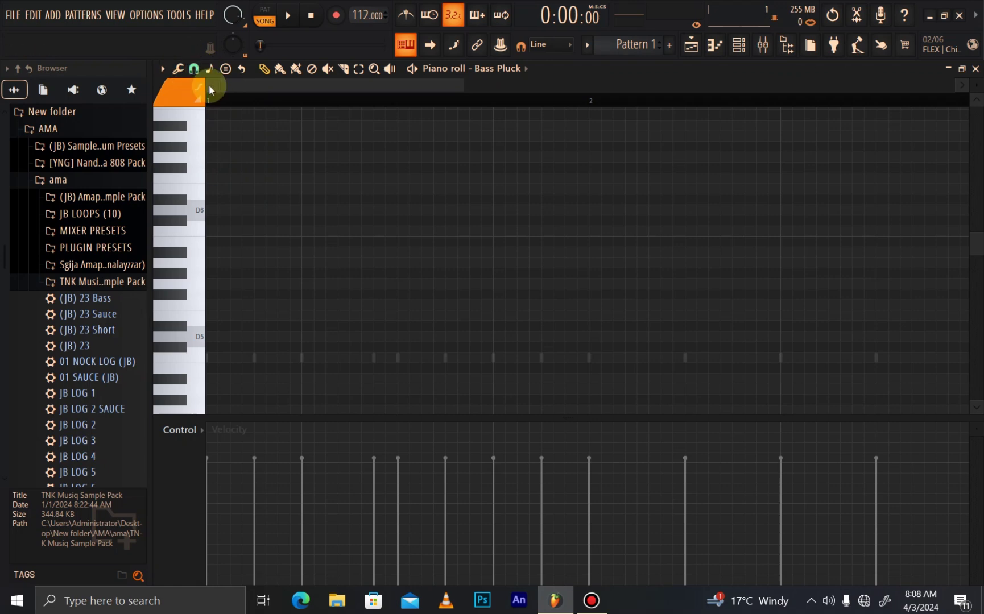
{"action": "scroll", "coordinate": [210, 86], "scroll_direction": "right", "scroll_amount": 1}
{"action": "left_click_drag", "start_coordinate": [301, 91], "coordinate": [158, 92]}
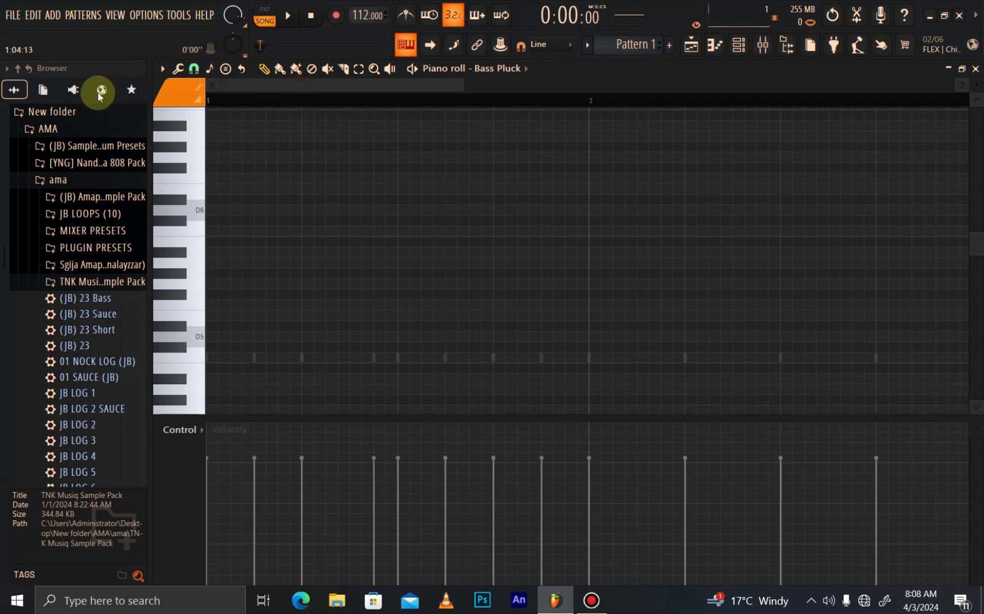
{"action": "scroll", "coordinate": [278, 335], "scroll_direction": "down", "scroll_amount": 5}
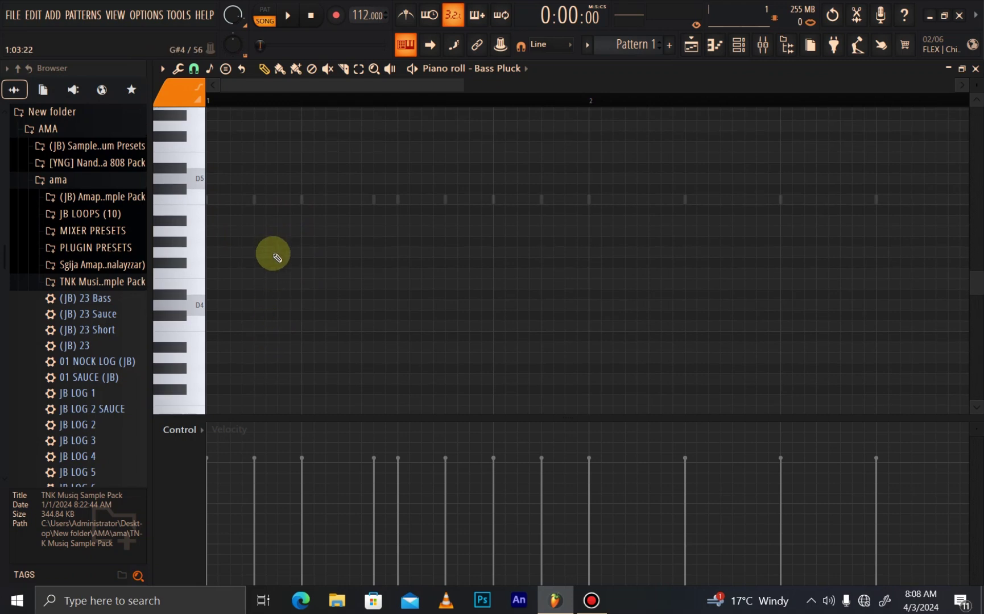
Step: Play back the arrangement, create a new empty pattern and place it at bar 1 of Track 4
{"action": "left_click", "coordinate": [287, 15]}
{"action": "left_click", "coordinate": [691, 45]}
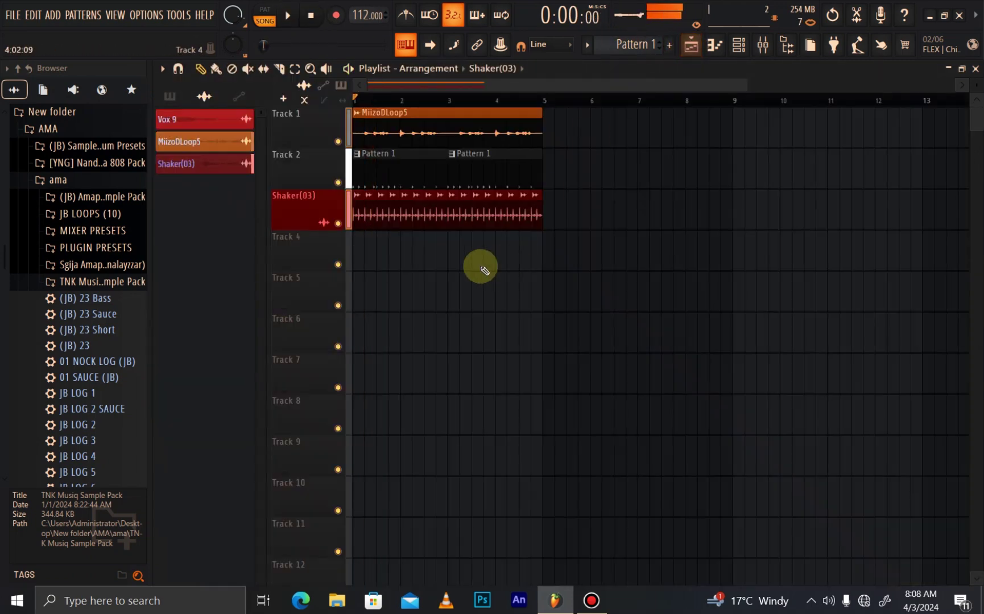
{"action": "key", "text": "space"}
{"action": "left_click_drag", "start_coordinate": [600, 36], "coordinate": [610, 41]}
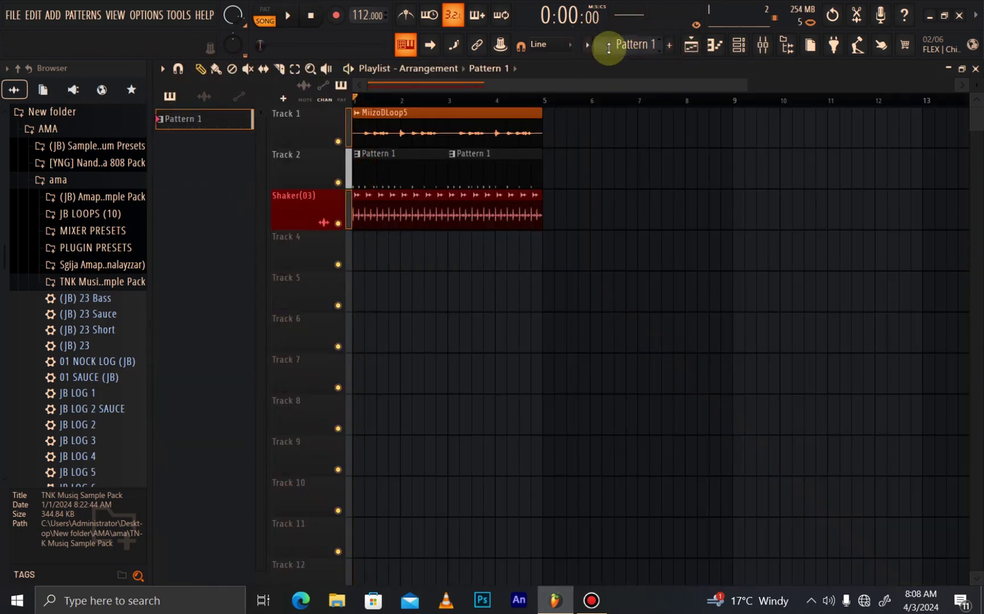
{"action": "left_click", "coordinate": [415, 245]}
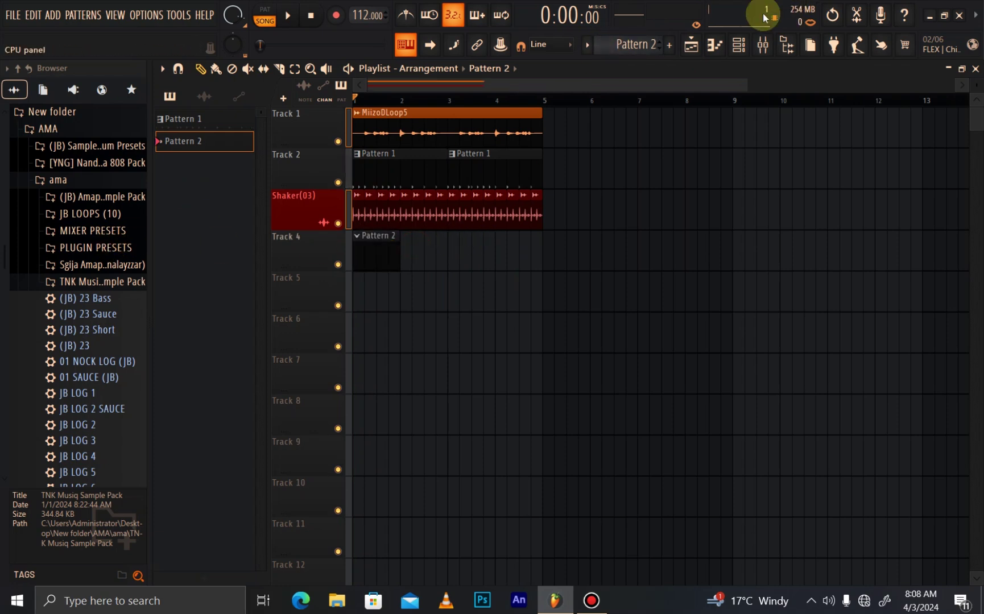
Step: Draw a short D4 note on beat 3 of Pattern 2's Bass Pluck piano roll during playback and change the grid snap
{"action": "left_click", "coordinate": [718, 45]}
{"action": "key", "text": "space"}
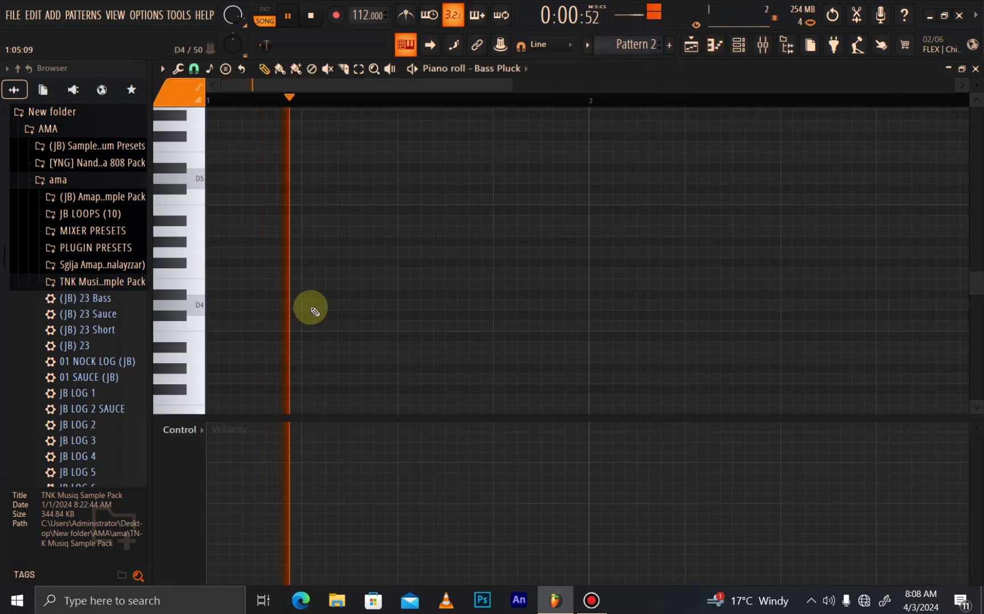
{"action": "left_click_drag", "start_coordinate": [337, 330], "coordinate": [410, 308]}
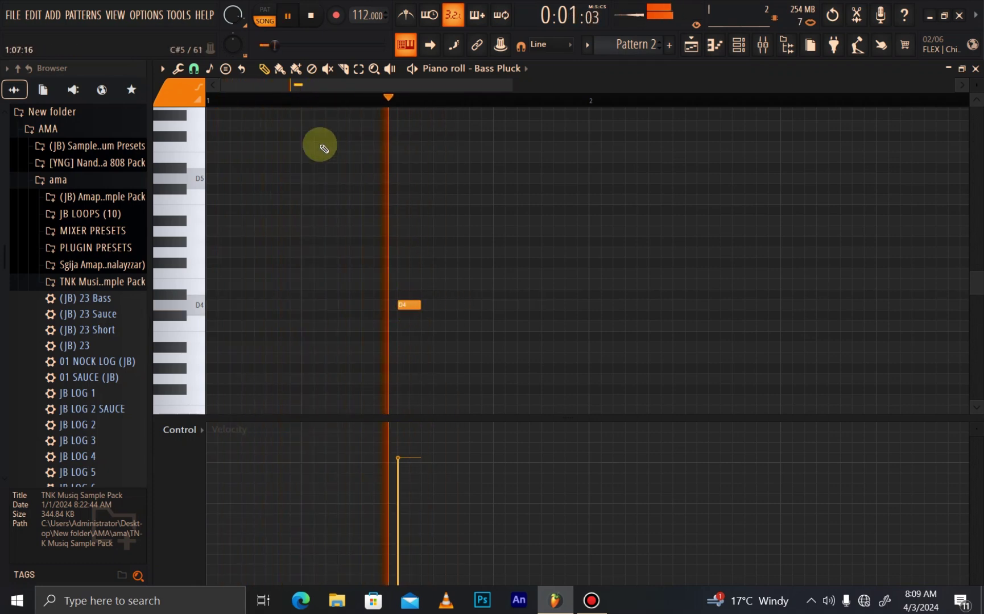
{"action": "left_click", "coordinate": [203, 68]}
{"action": "left_click", "coordinate": [220, 225]}
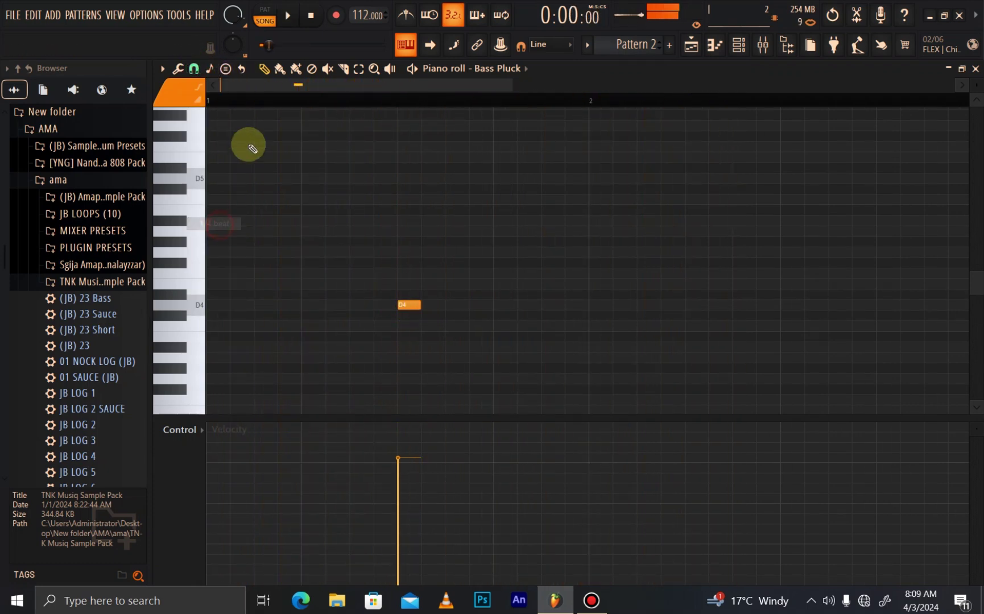
Step: Move the D4 note to beat 2 and extend the bass line with E4 and A4 notes in bar 1 and a half-beat D4 in bar 2
{"action": "left_click_drag", "start_coordinate": [410, 305], "coordinate": [484, 286]}
{"action": "left_click", "coordinate": [499, 285]}
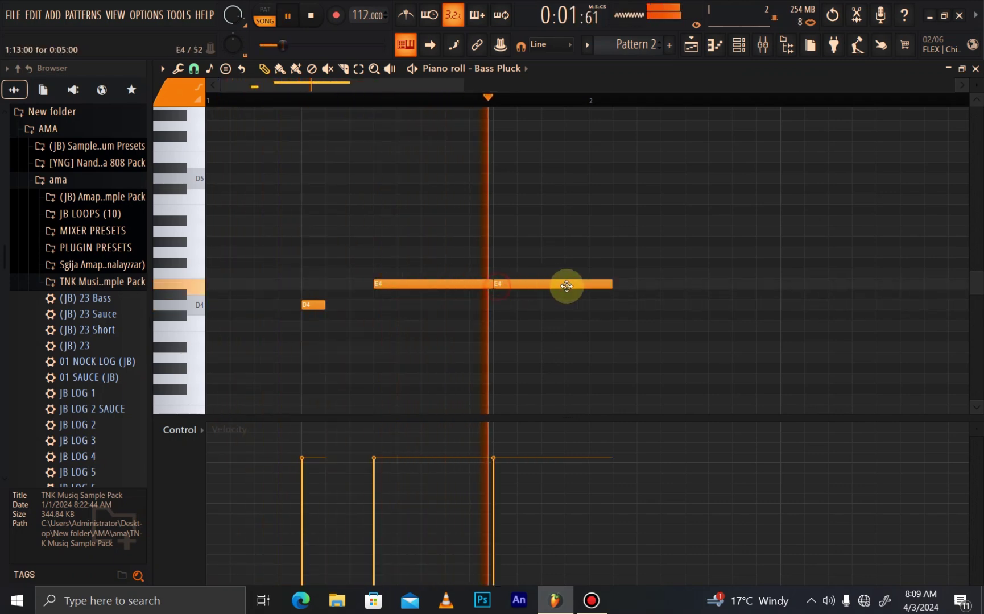
{"action": "left_click_drag", "start_coordinate": [609, 282], "coordinate": [567, 223]}
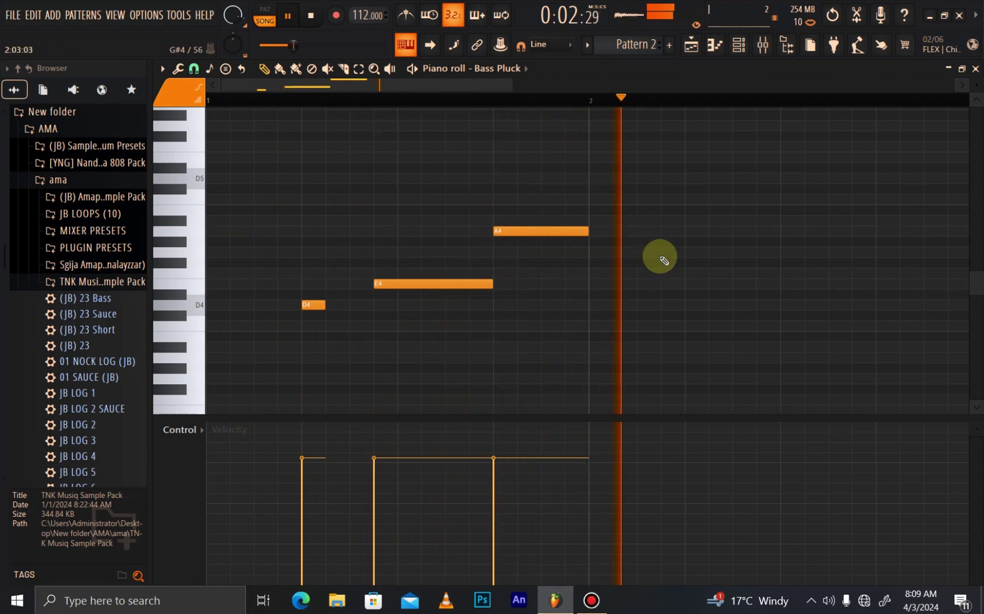
{"action": "left_click", "coordinate": [694, 327]}
{"action": "left_click_drag", "start_coordinate": [764, 325], "coordinate": [731, 305]}
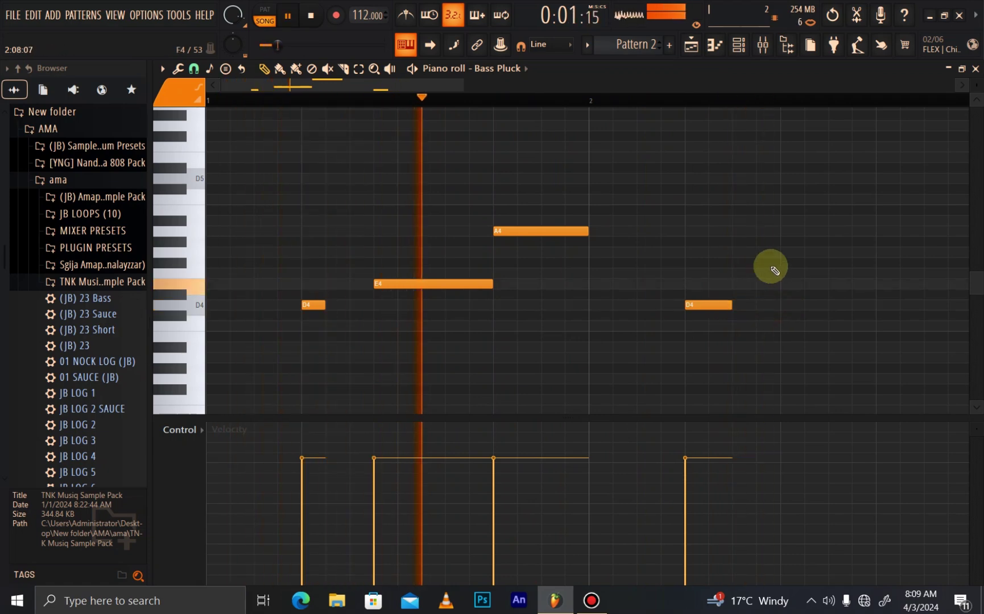
Step: Add a half-beat F4 note and a three-step E4 note after the D4 in bar 2 of the bass line
{"action": "left_click", "coordinate": [765, 273]}
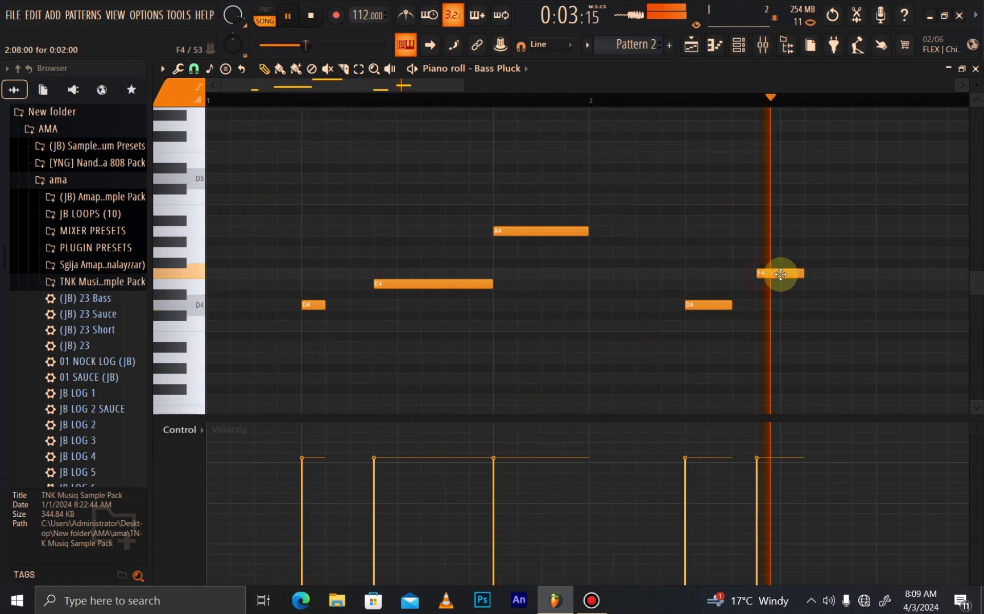
{"action": "left_click_drag", "start_coordinate": [450, 83], "coordinate": [535, 86]}
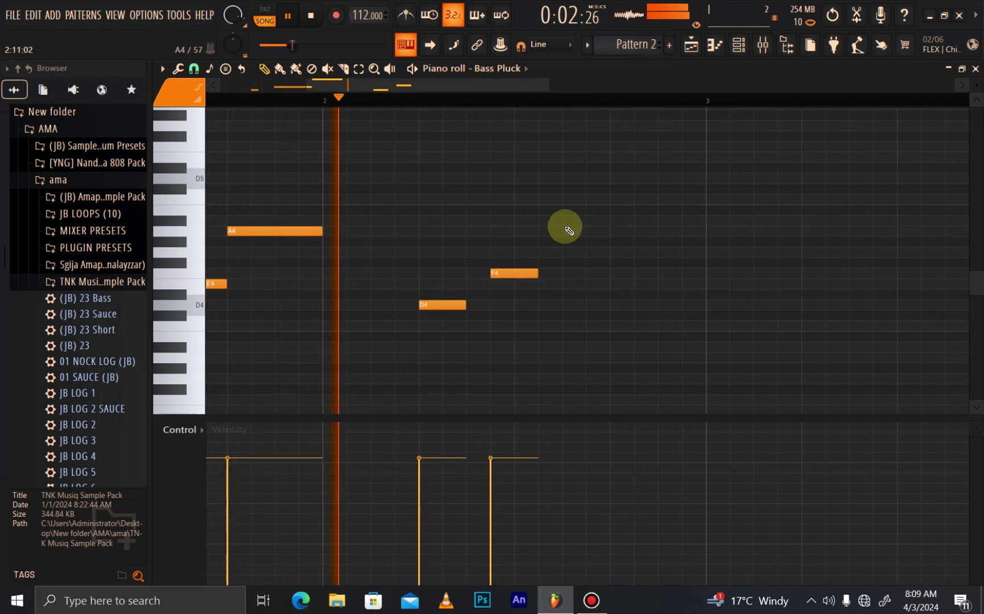
{"action": "left_click", "coordinate": [617, 220]}
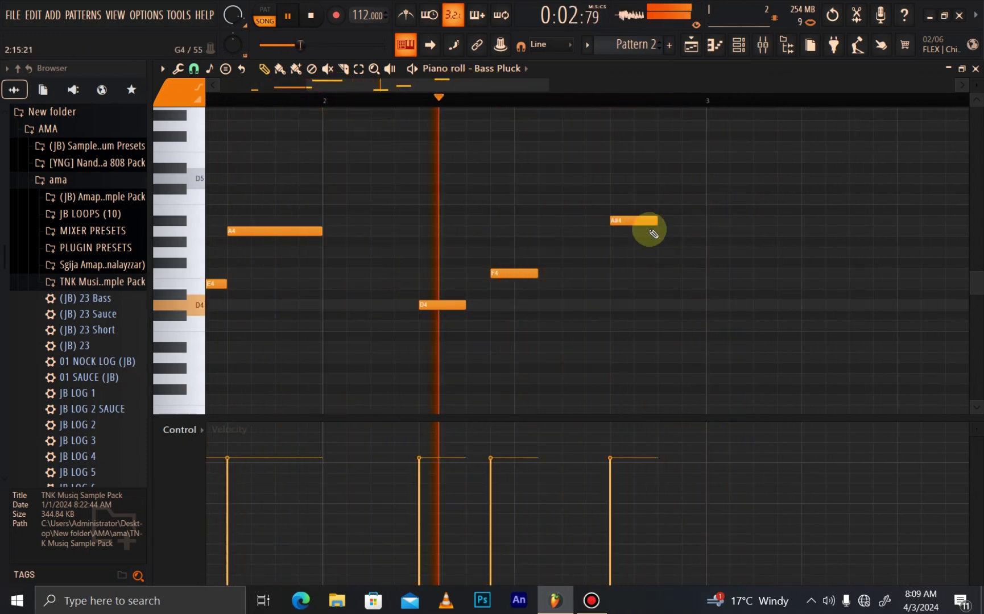
{"action": "left_click_drag", "start_coordinate": [632, 223], "coordinate": [632, 283]}
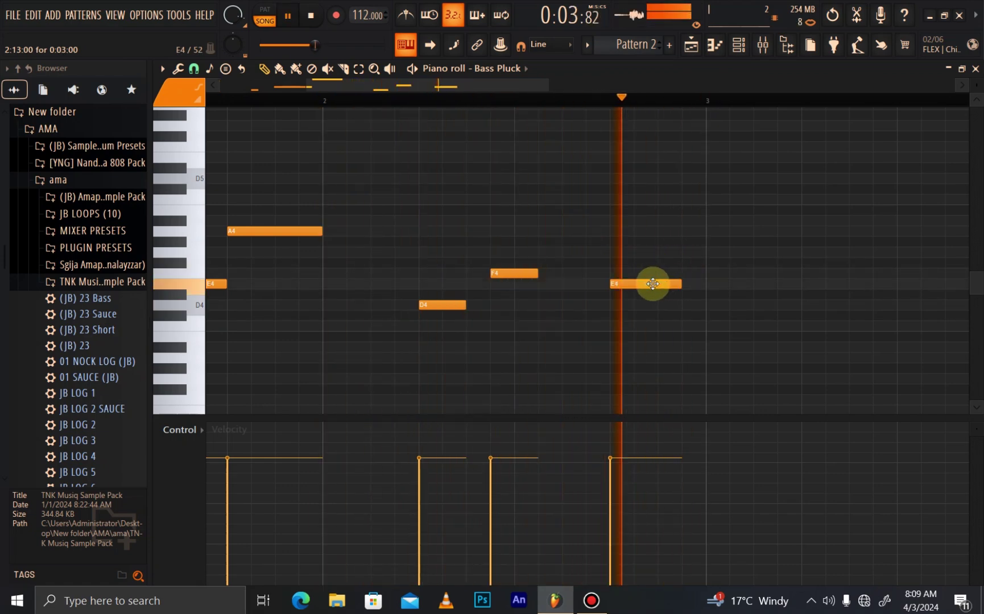
Step: Restart playback and transpose the whole bass line down one octave
{"action": "scroll", "coordinate": [385, 96], "scroll_direction": "down", "scroll_amount": 5}
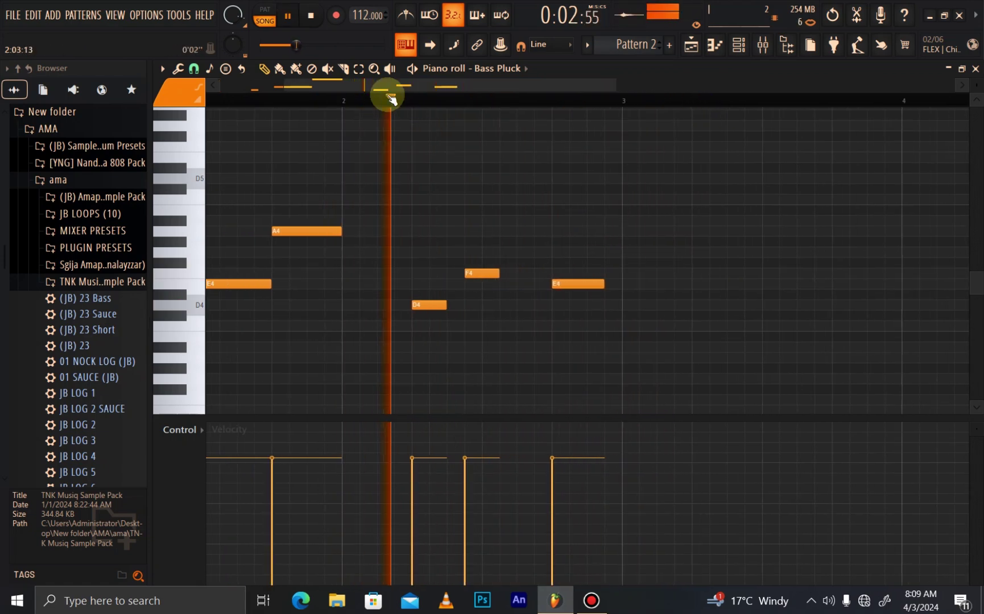
{"action": "key", "text": "space"}
{"action": "key", "text": "ctrl+Down"}
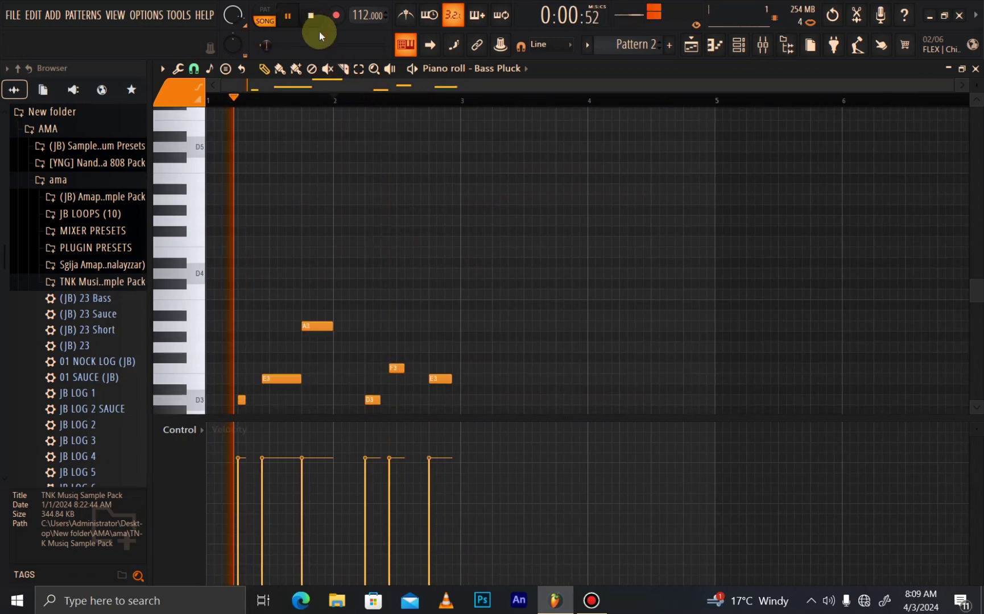
Step: Close the gaps between the bass notes with the articulator and reorder the last two bar 2 notes as E3 and F3
{"action": "key", "text": "alt+a"}
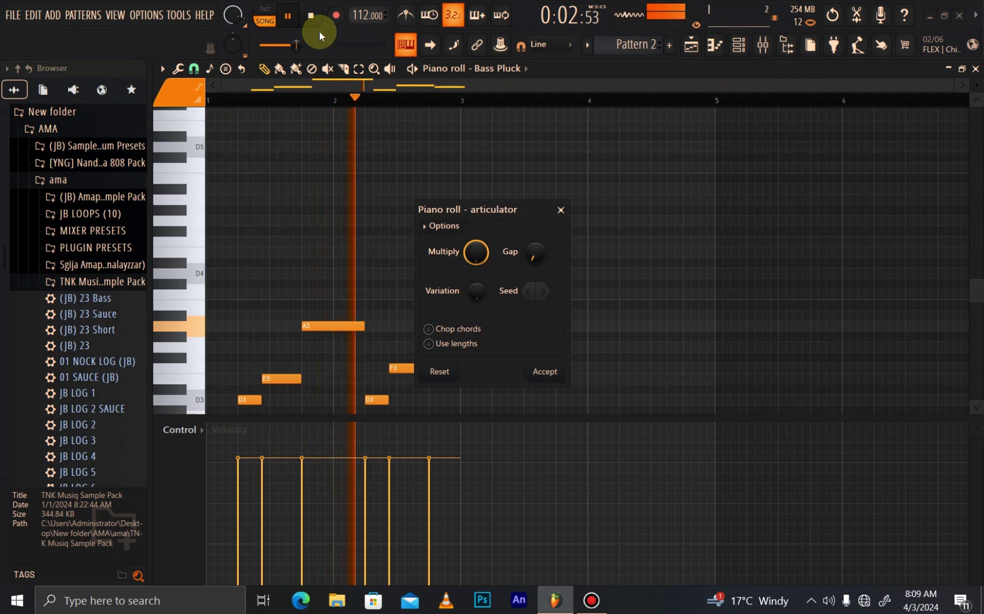
{"action": "left_click", "coordinate": [545, 371]}
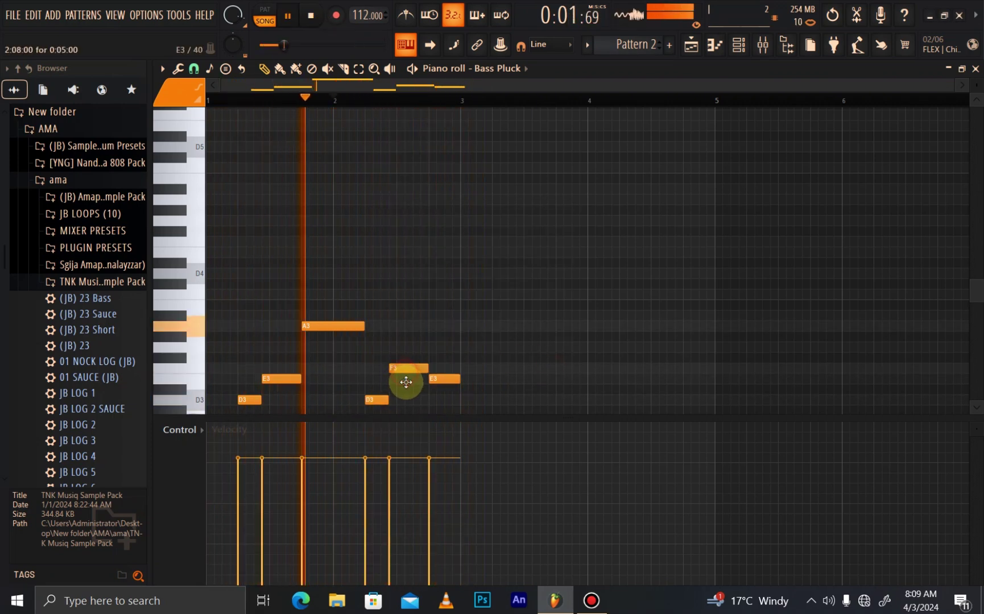
{"action": "left_click_drag", "start_coordinate": [405, 372], "coordinate": [441, 364]}
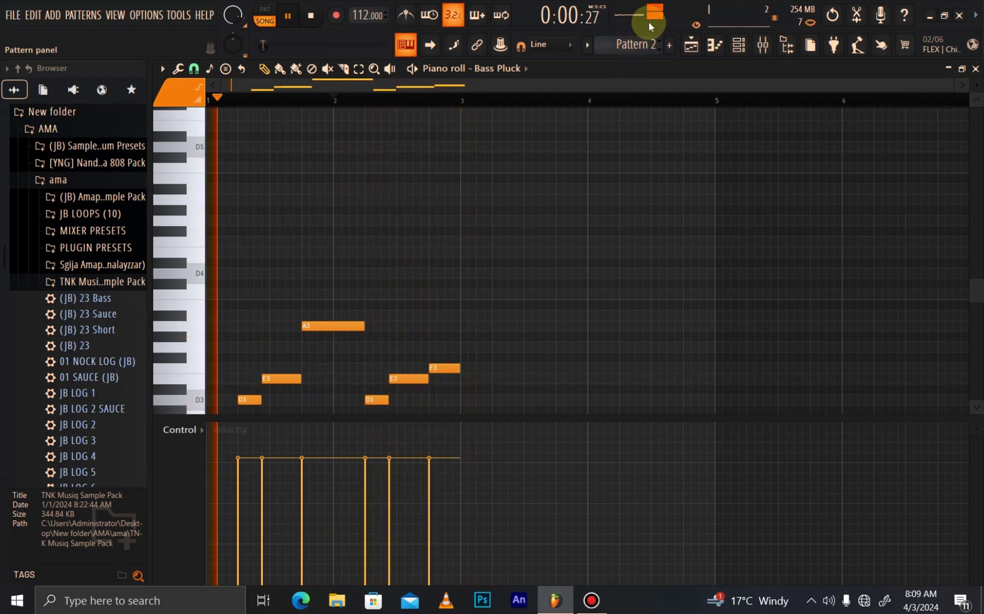
Step: Place a second Pattern 2 clip after the first on Track 4, return to Bass Pluck's piano roll and stop playback
{"action": "left_click", "coordinate": [691, 44]}
{"action": "left_click", "coordinate": [452, 259]}
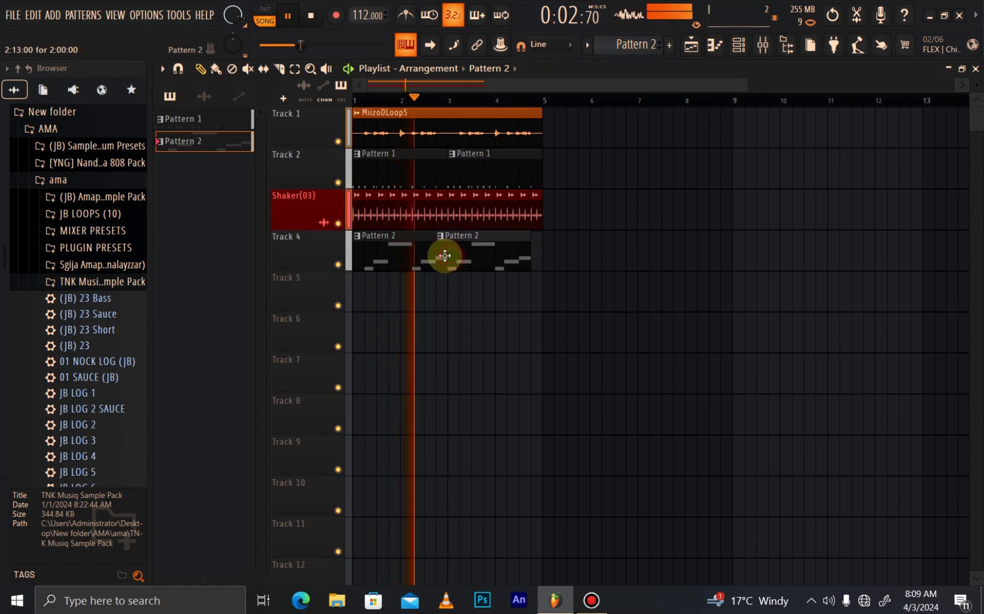
{"action": "left_click", "coordinate": [733, 46]}
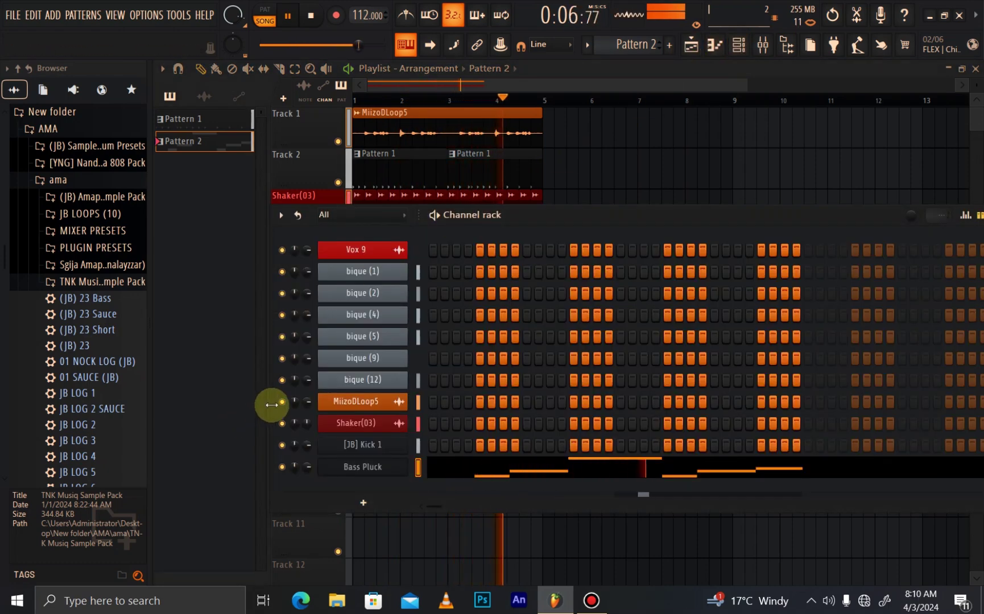
{"action": "left_click", "coordinate": [339, 503]}
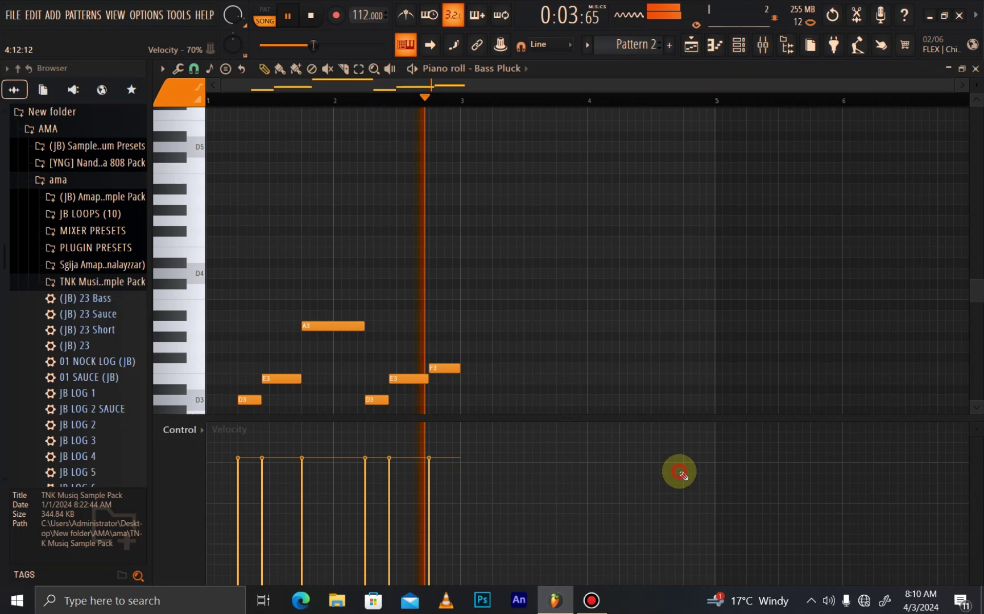
{"action": "key", "text": "space"}
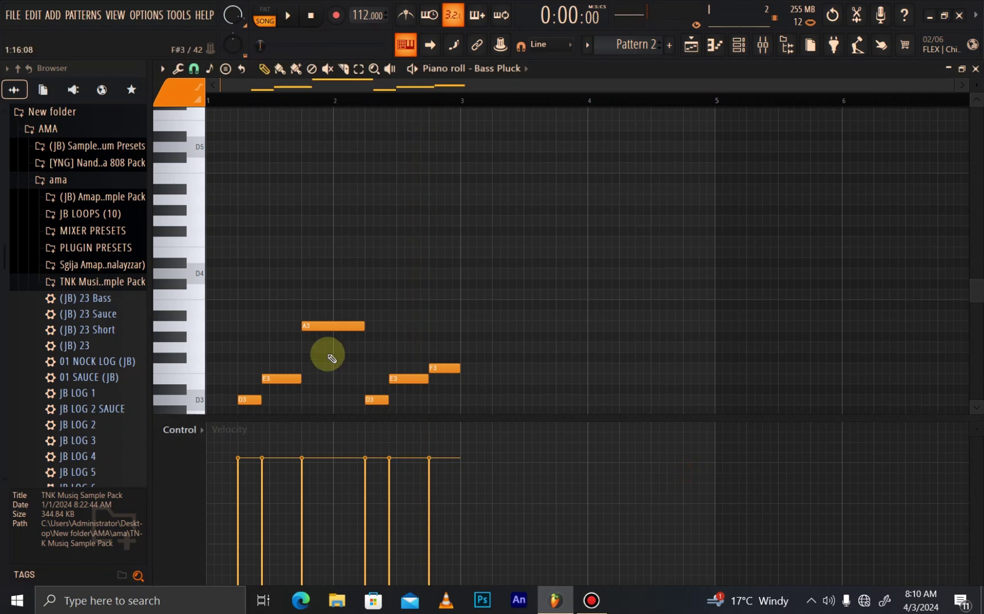
Step: Add a Purity synth channel and load its Sonar preset from the Slow Synth category
{"action": "scroll", "coordinate": [332, 358], "scroll_direction": "down", "scroll_amount": 2}
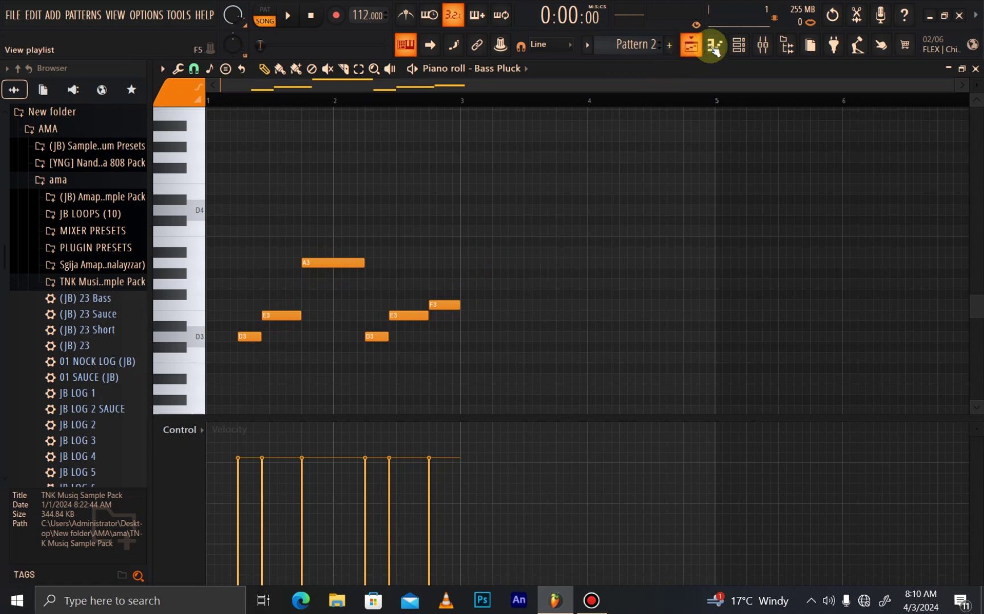
{"action": "left_click", "coordinate": [738, 45]}
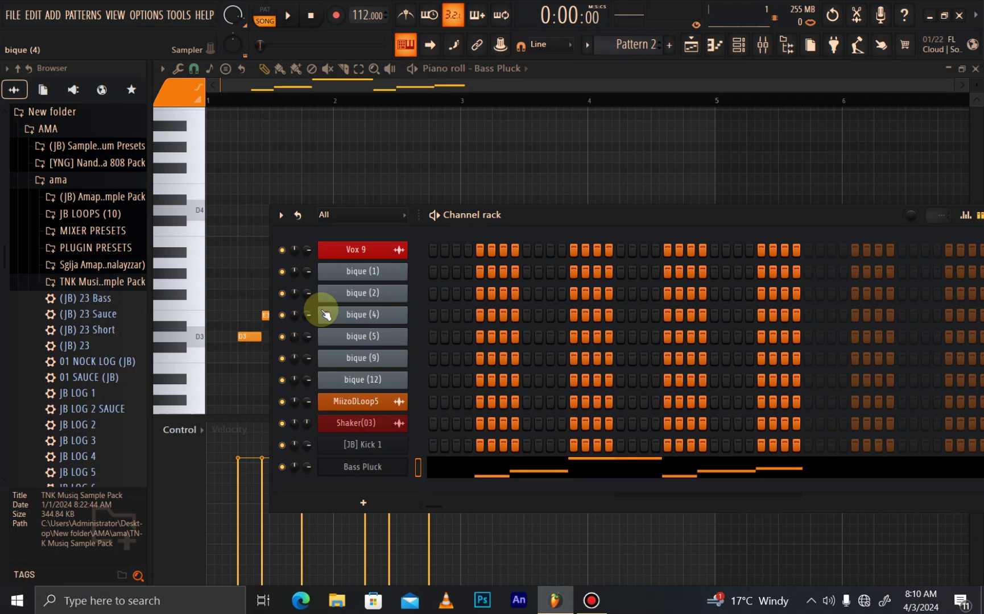
{"action": "left_click", "coordinate": [341, 512]}
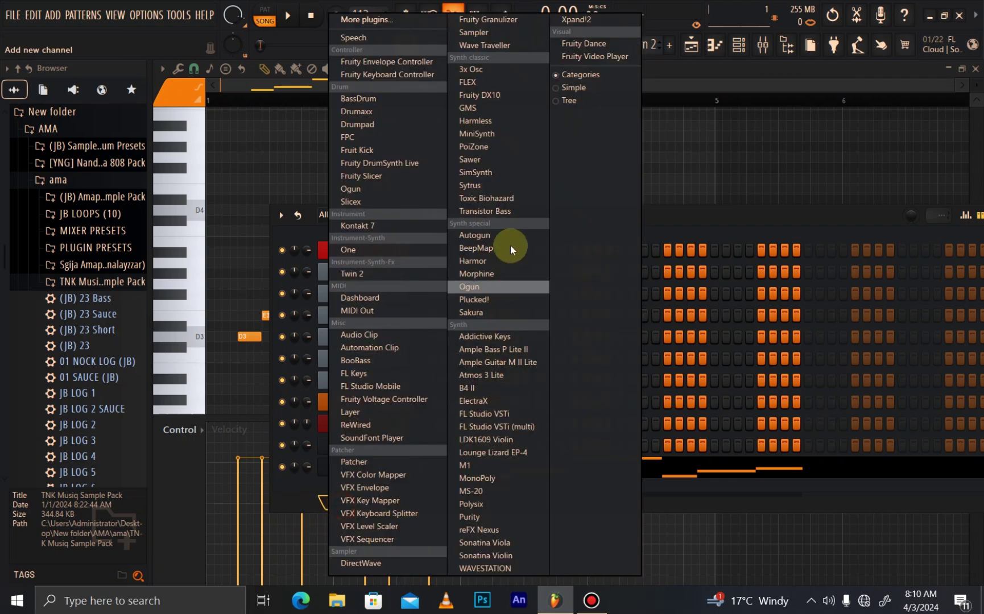
{"action": "left_click", "coordinate": [487, 517]}
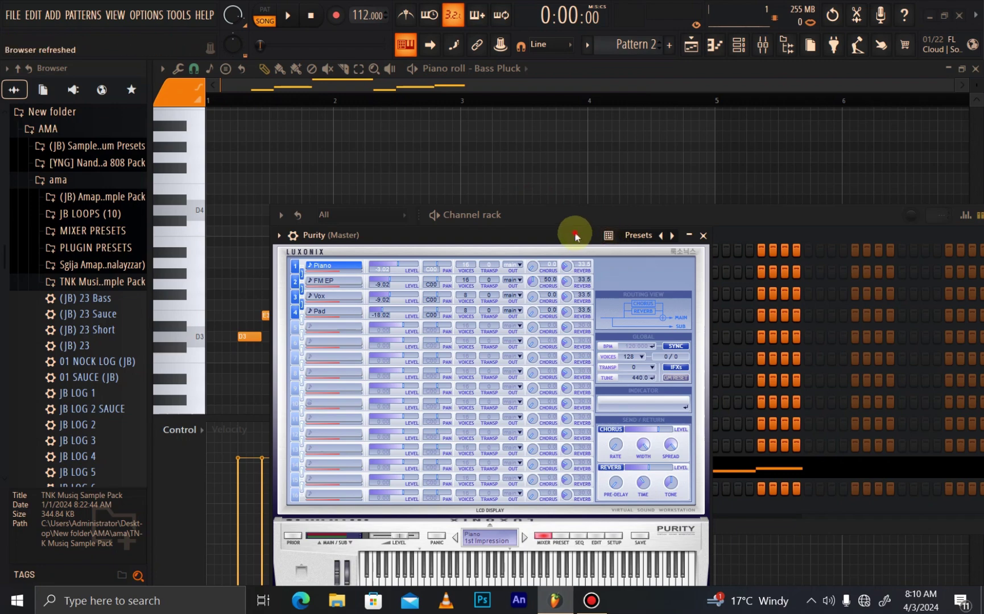
{"action": "left_click_drag", "start_coordinate": [575, 235], "coordinate": [574, 153]}
{"action": "left_click", "coordinate": [559, 456]}
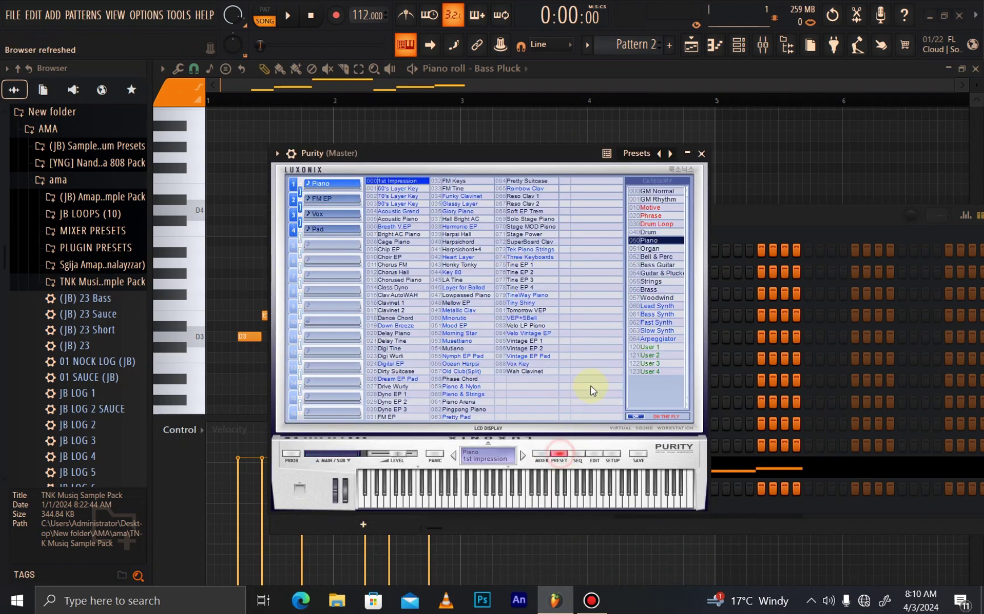
{"action": "left_click", "coordinate": [660, 331]}
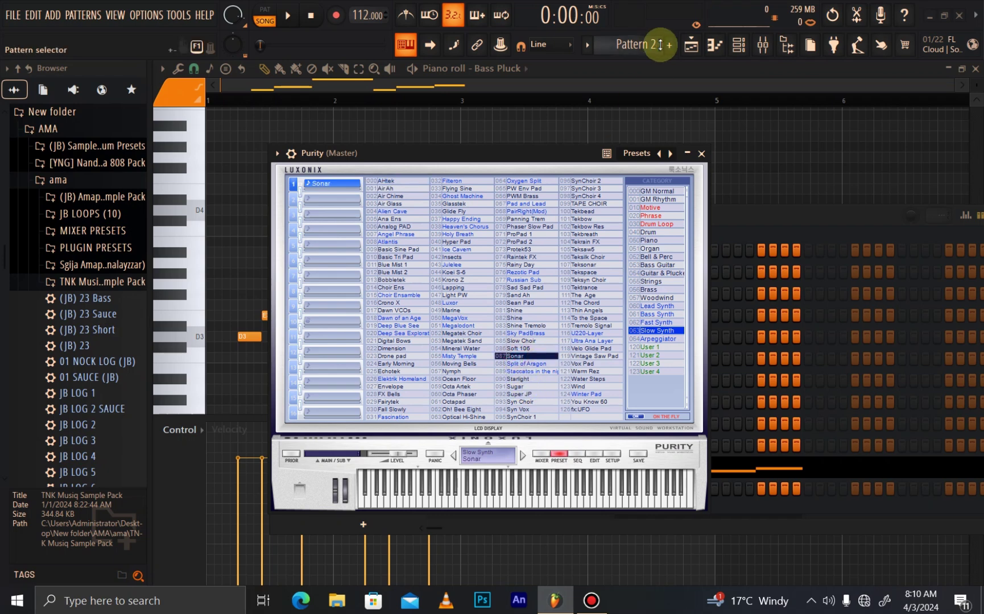
Step: Draw a four-bar D4 note starting at bar 1 in Purity's piano roll and play it back
{"action": "left_click", "coordinate": [715, 47]}
{"action": "left_click_drag", "start_coordinate": [158, 325], "coordinate": [149, 210]}
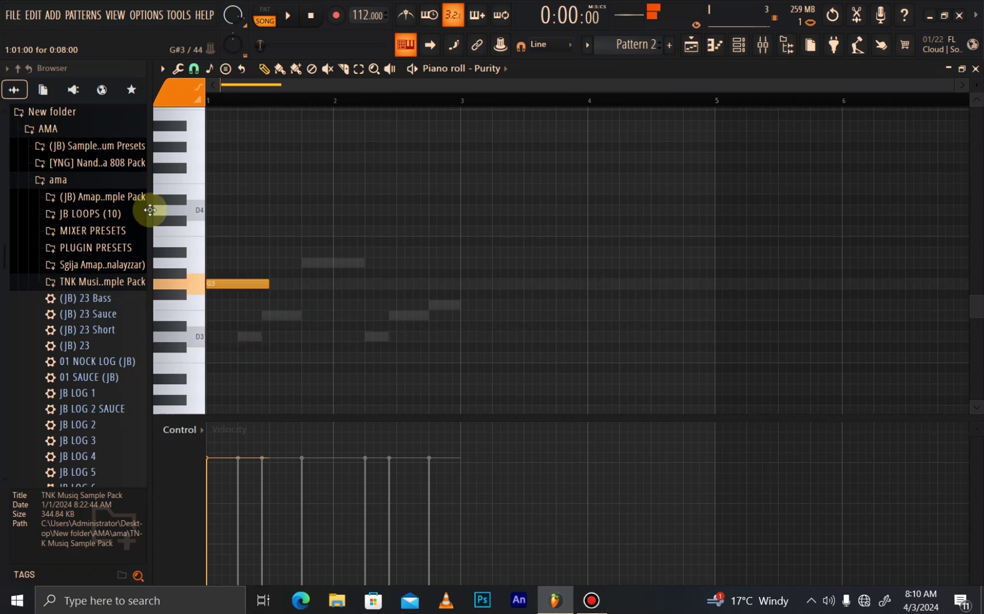
{"action": "scroll", "coordinate": [239, 281], "scroll_direction": "up", "scroll_amount": 2}
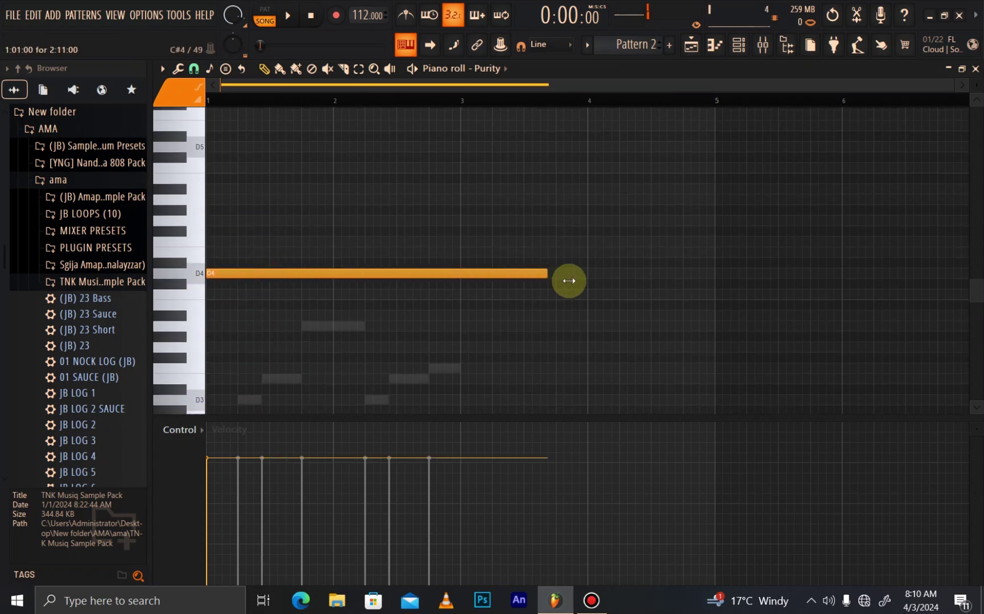
{"action": "left_click_drag", "start_coordinate": [718, 290], "coordinate": [717, 291]}
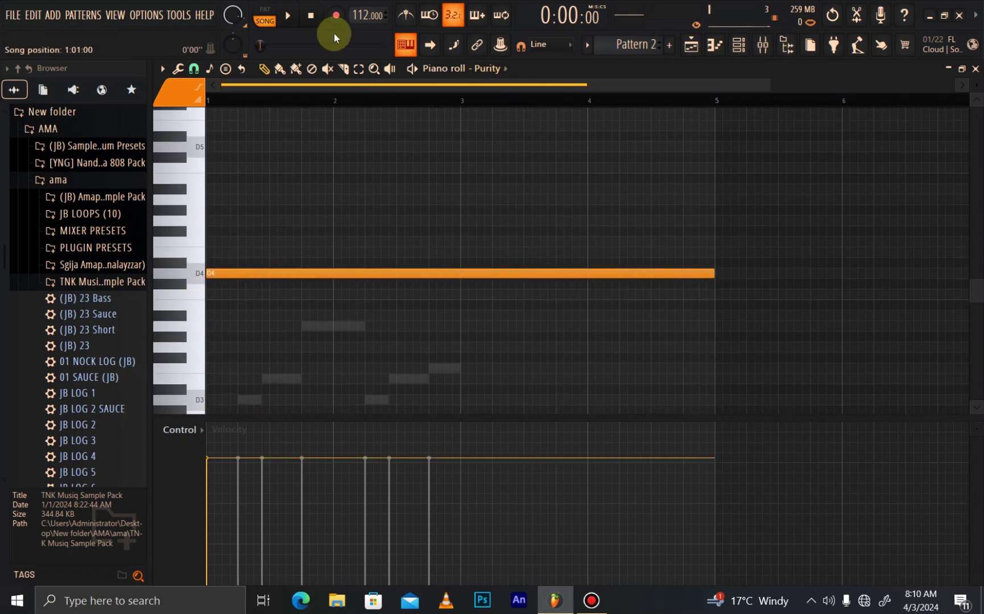
{"action": "key", "text": "space"}
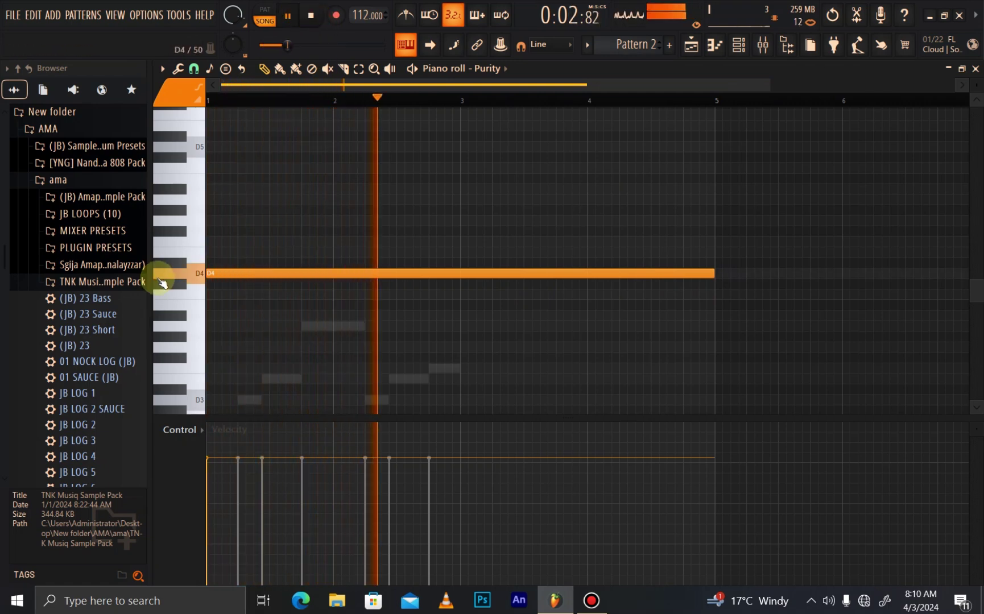
{"action": "key", "text": "space"}
Step: Add four-bar A4 and F4 notes above the D4 to form a D minor chord, lower its velocity and play it
{"action": "left_click", "coordinate": [218, 223]}
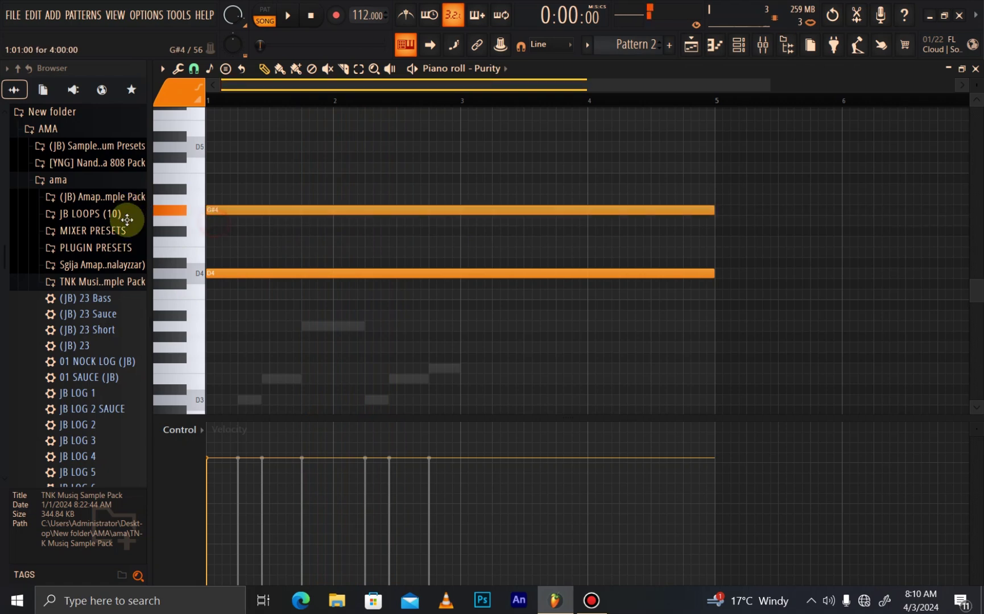
{"action": "left_click", "coordinate": [178, 215]}
{"action": "left_click_drag", "start_coordinate": [229, 221], "coordinate": [223, 194]}
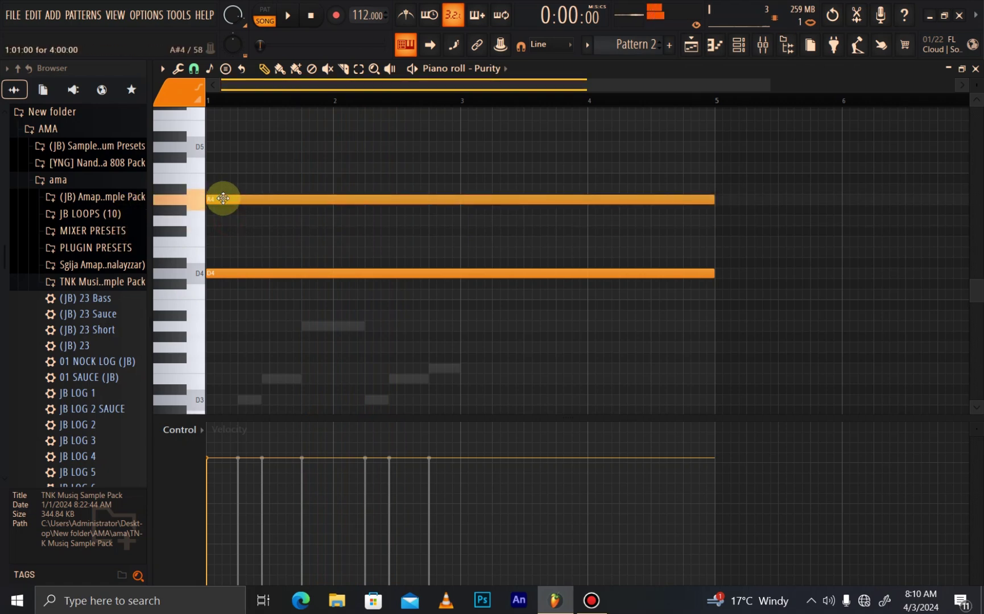
{"action": "left_click", "coordinate": [204, 241]}
{"action": "key", "text": "space"}
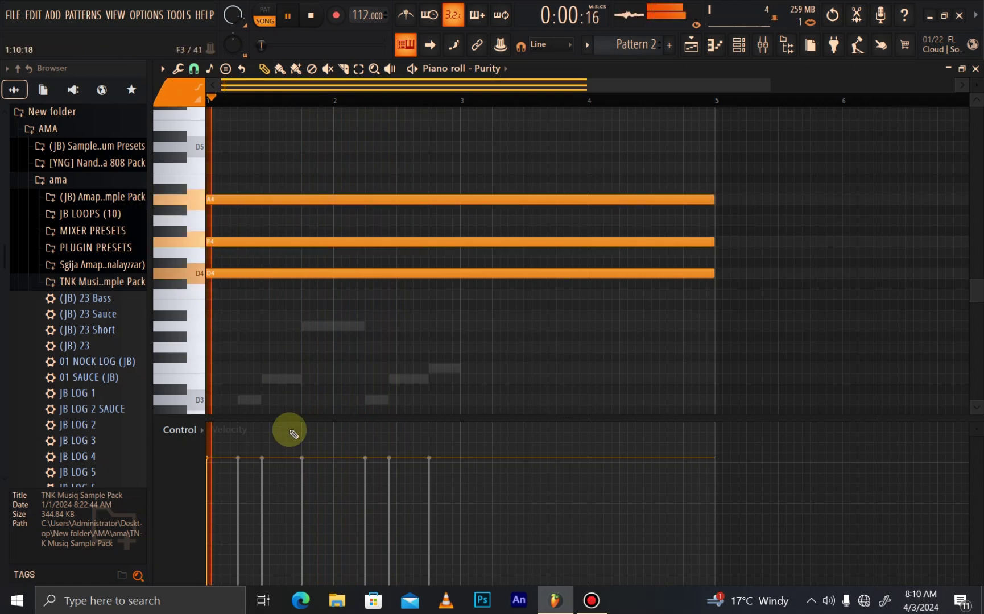
{"action": "left_click_drag", "start_coordinate": [209, 467], "coordinate": [214, 550]}
{"action": "key", "text": "space"}
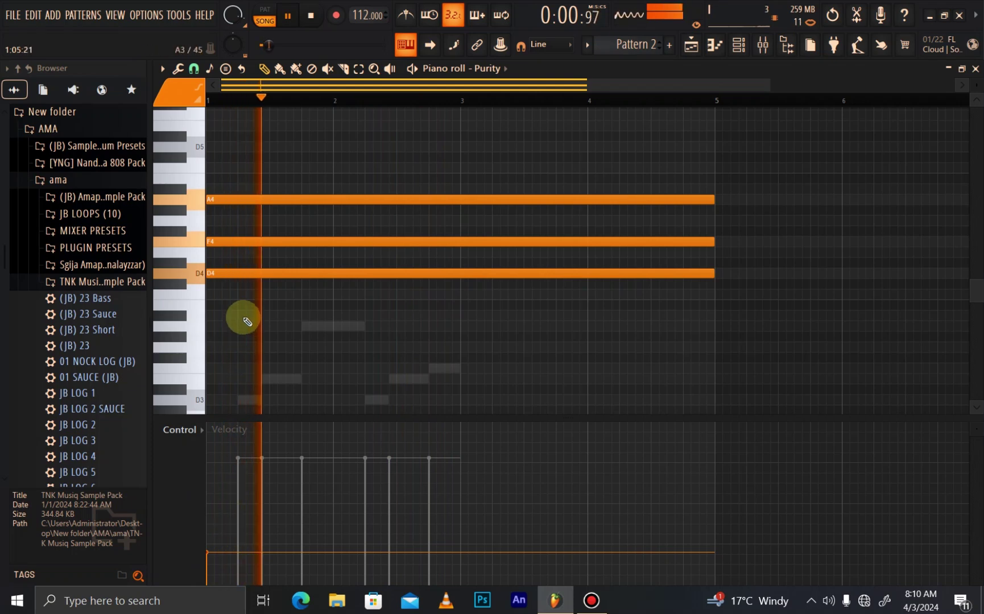
Step: Reduce the Purity chord to D4 and A4, trying G4 in place of F4, and set the velocity to 24%
{"action": "right_click", "coordinate": [231, 241]}
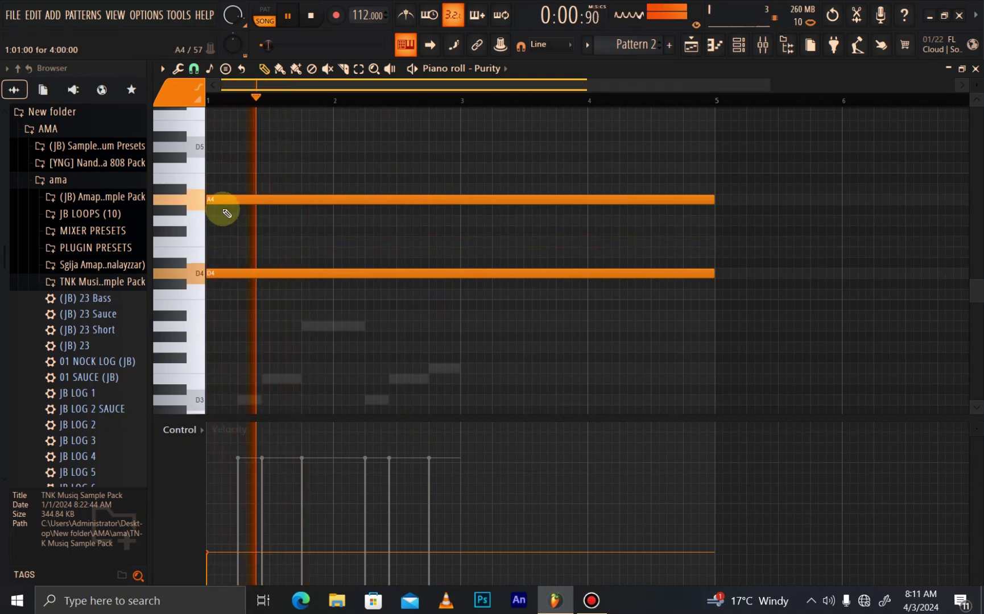
{"action": "left_click", "coordinate": [224, 220]}
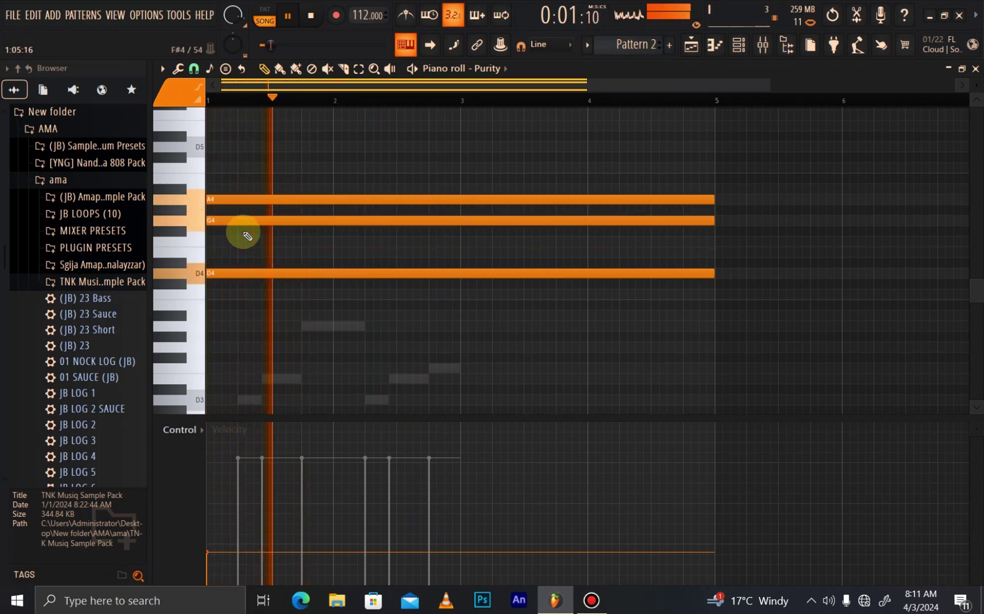
{"action": "right_click", "coordinate": [237, 221]}
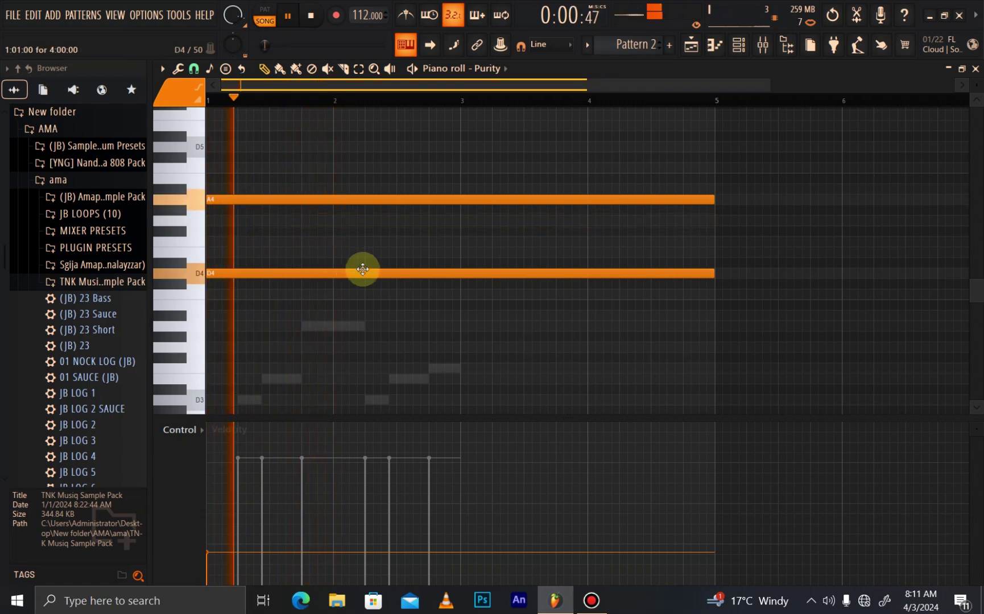
{"action": "left_click", "coordinate": [209, 546]}
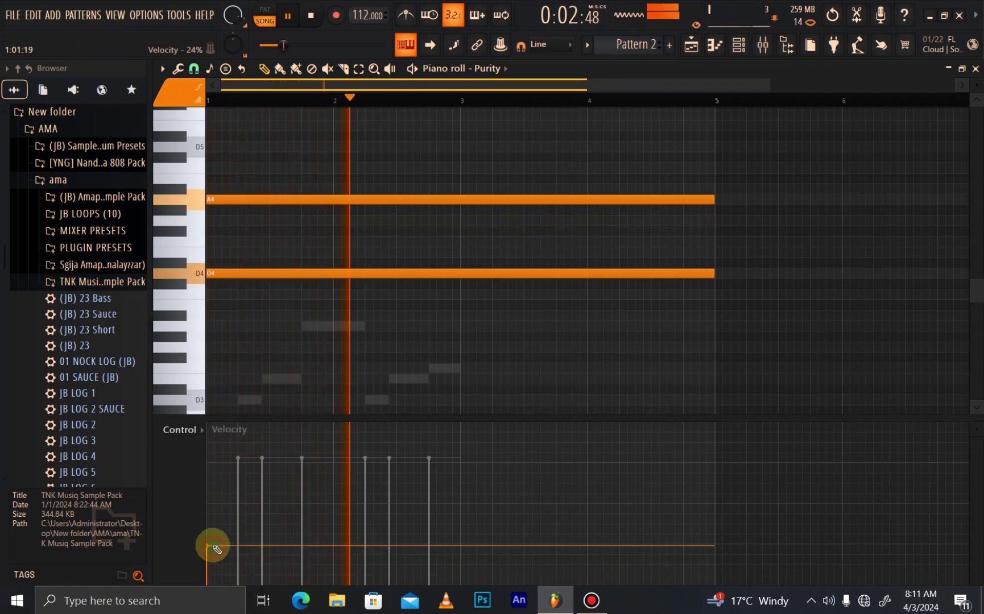
Step: Mute the Purity channel during playback and reopen Bass Pluck's piano roll
{"action": "left_click", "coordinate": [723, 46]}
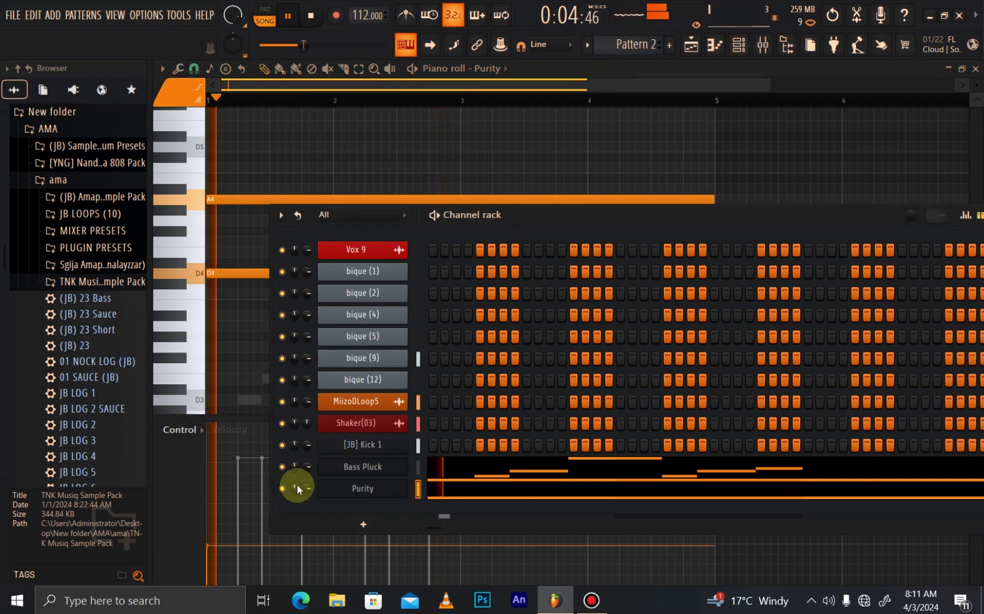
{"action": "key", "text": "space"}
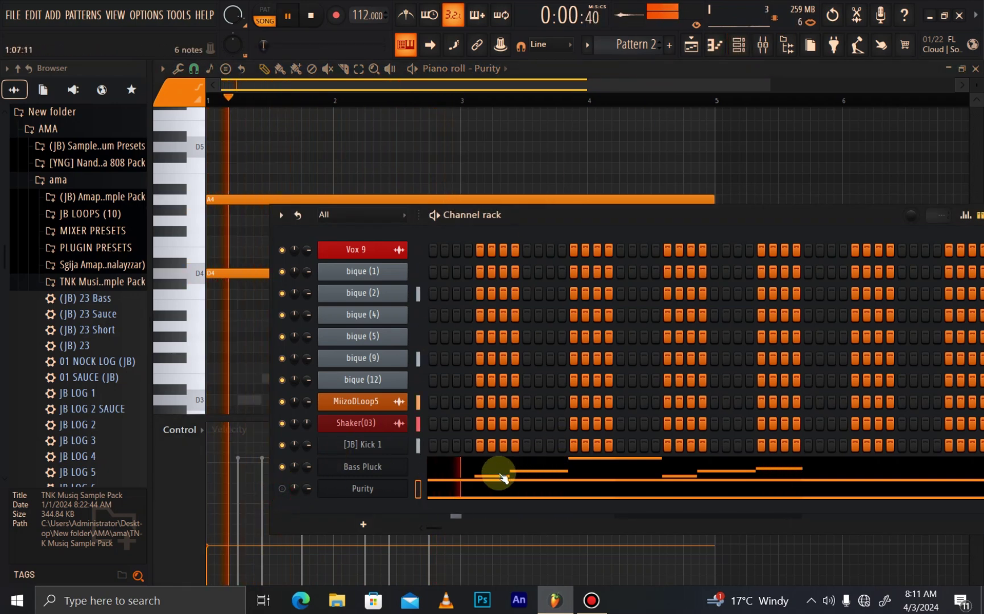
{"action": "left_click", "coordinate": [495, 471]}
Step: Raise the second bass note in bar 1 to A3 and the long third note to A#3
{"action": "left_click", "coordinate": [284, 377]}
{"action": "left_click_drag", "start_coordinate": [284, 377], "coordinate": [275, 346]}
{"action": "key", "text": "space"}
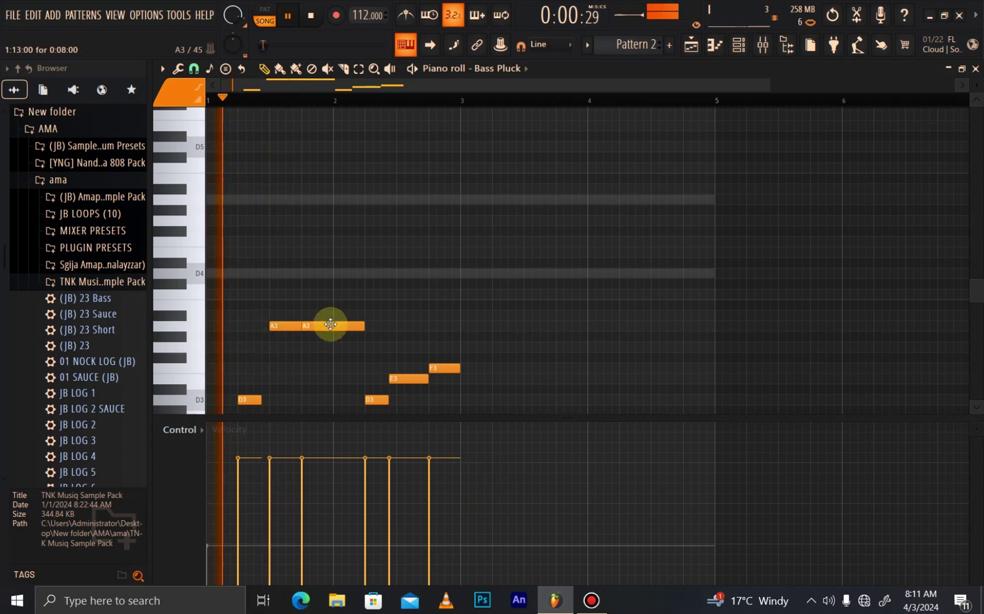
{"action": "left_click_drag", "start_coordinate": [331, 325], "coordinate": [285, 325]}
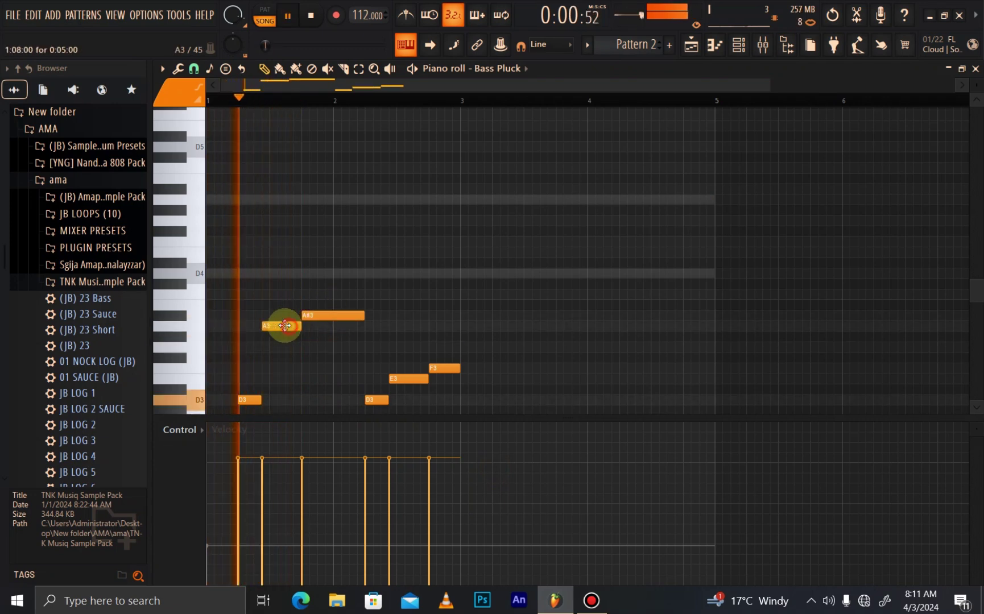
Step: Raise the last two Bass Pluck notes in bar 2 to A#3 and A3
{"action": "scroll", "coordinate": [413, 388], "scroll_direction": "down", "scroll_amount": 2}
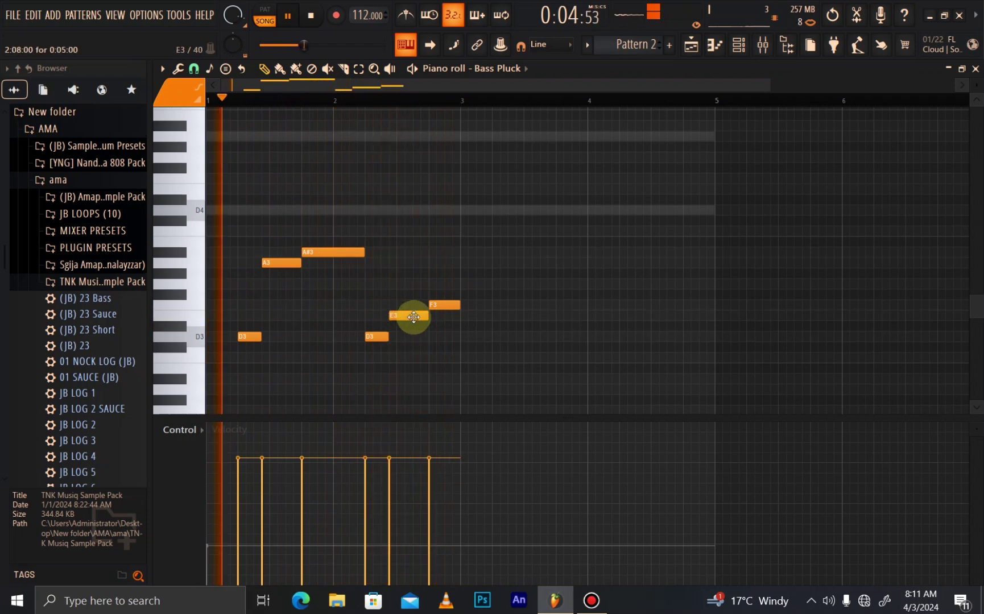
{"action": "left_click_drag", "start_coordinate": [444, 305], "coordinate": [445, 263]}
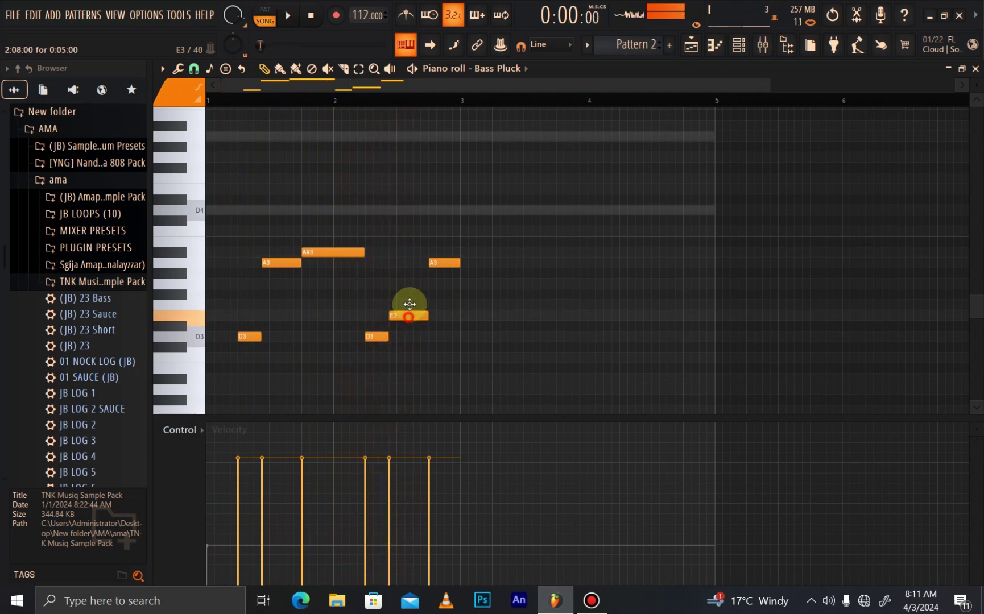
{"action": "left_click_drag", "start_coordinate": [423, 254], "coordinate": [415, 254]}
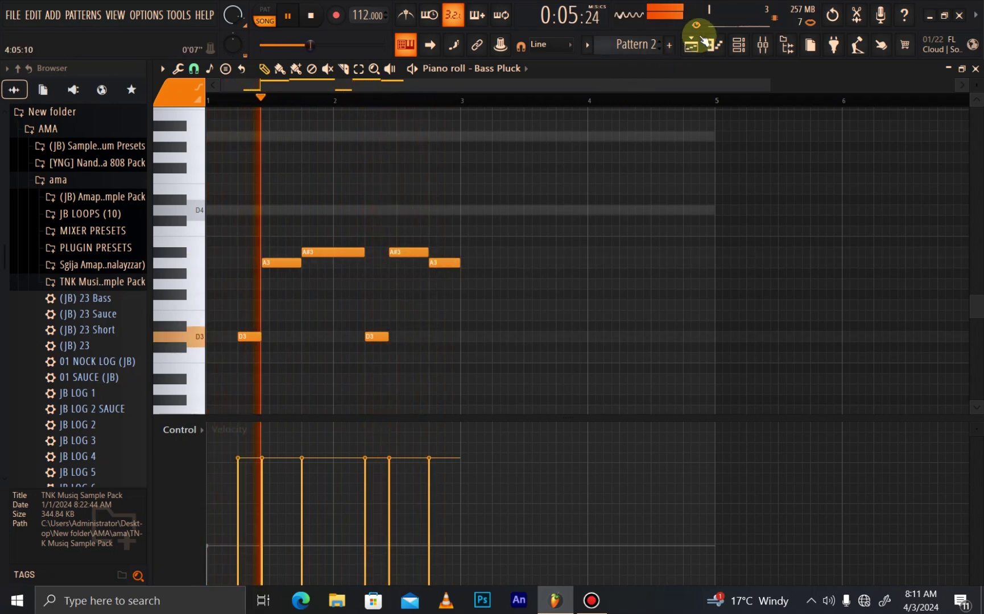
Step: Unmute the Purity channel during playback, check the playlist arrangement and return to Bass Pluck's piano roll with playback stopped
{"action": "left_click", "coordinate": [738, 44]}
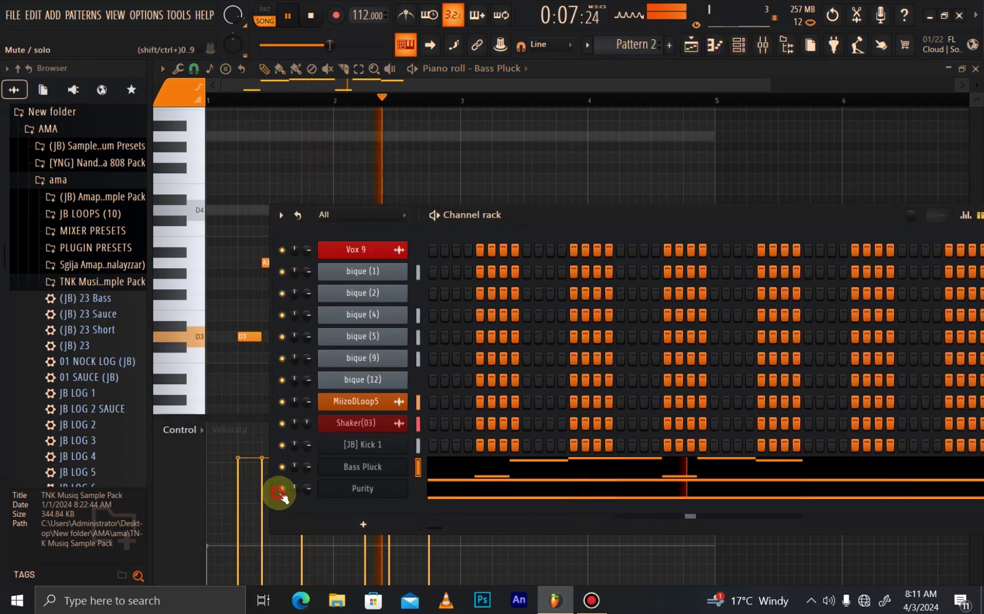
{"action": "left_click_drag", "start_coordinate": [281, 493], "coordinate": [294, 488]}
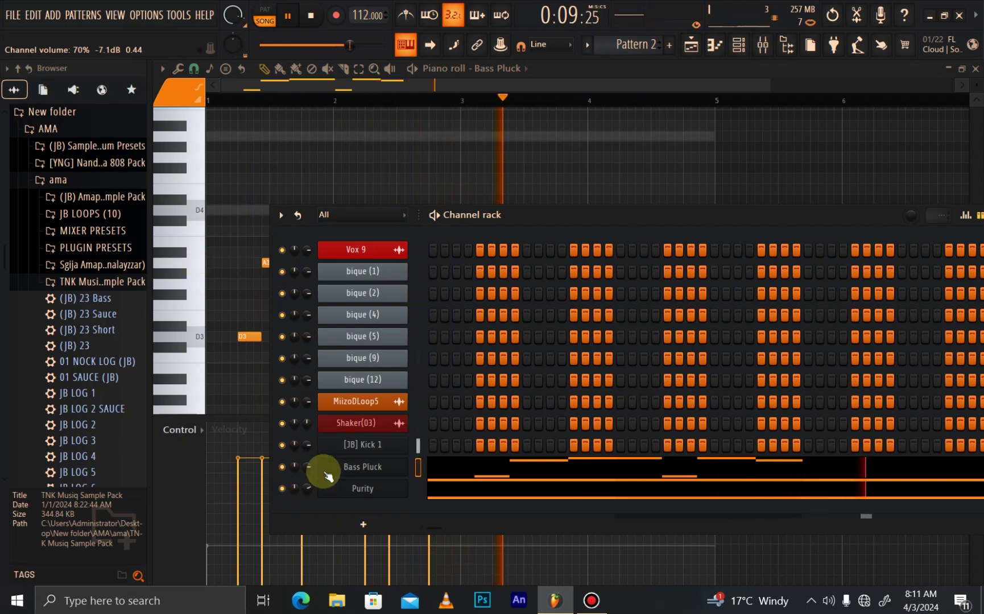
{"action": "left_click", "coordinate": [357, 148]}
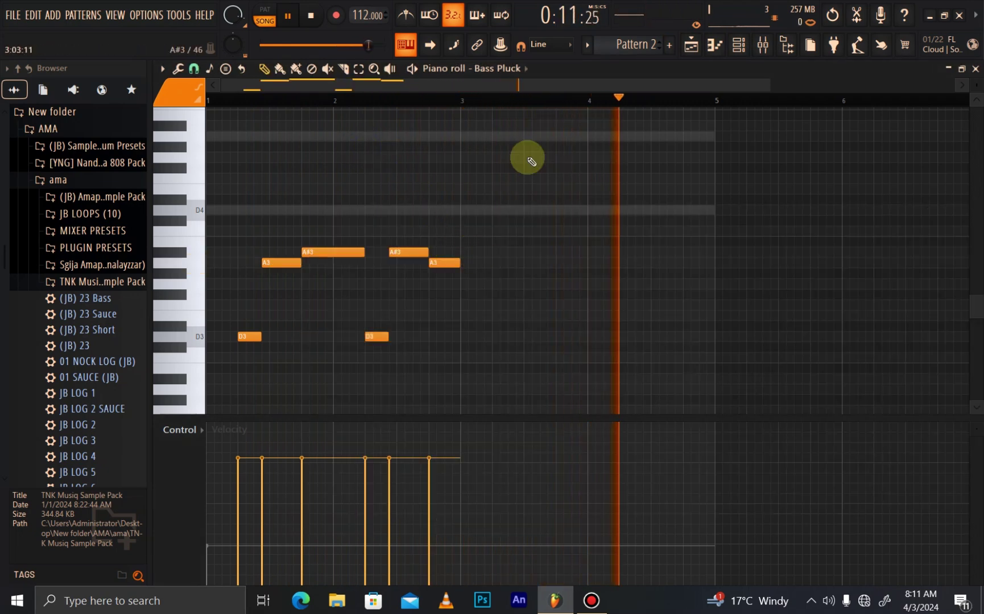
{"action": "left_click", "coordinate": [691, 45]}
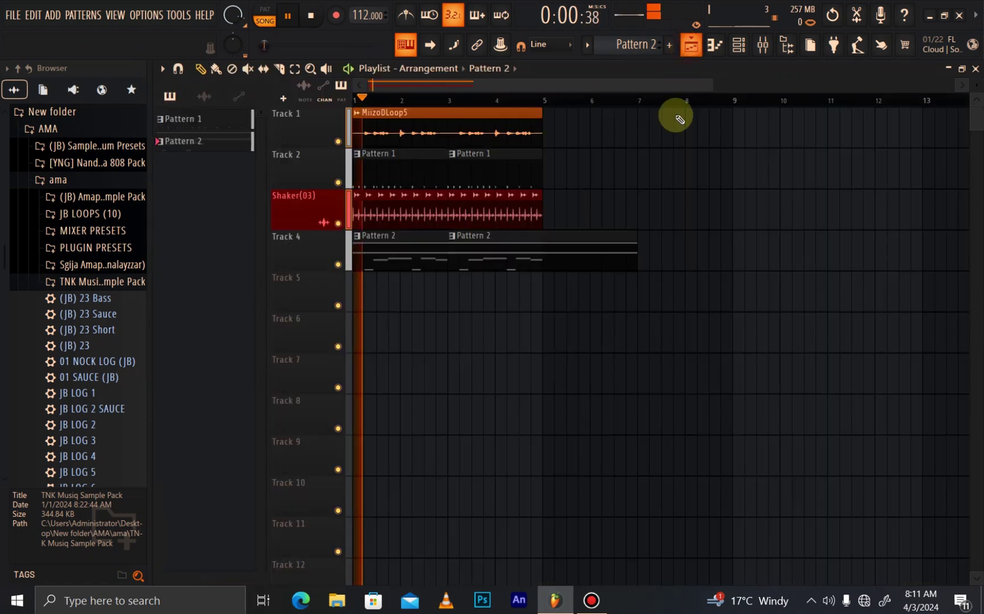
{"action": "left_click", "coordinate": [714, 41]}
{"action": "key", "text": "space"}
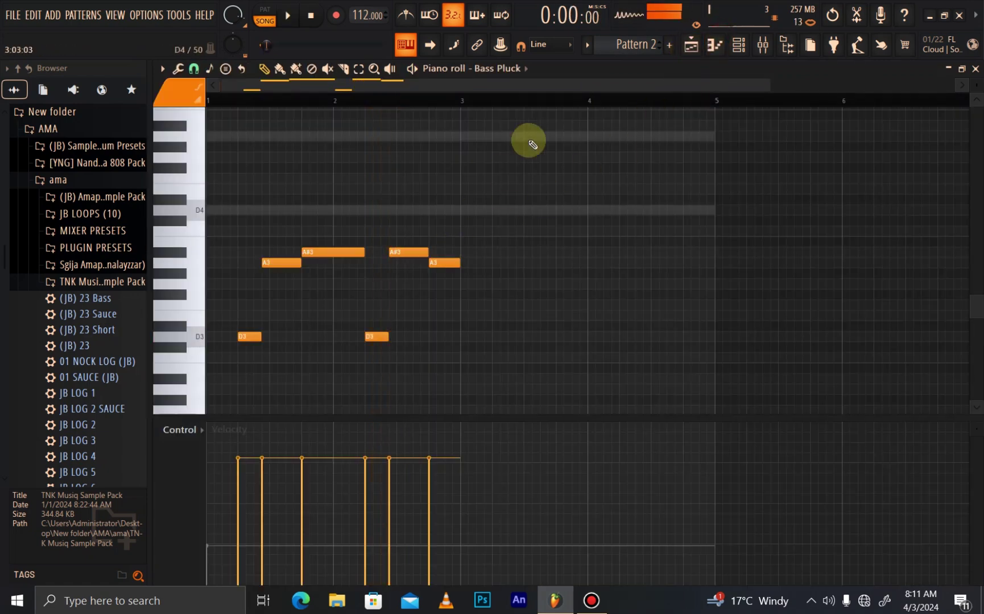
Step: Move the Purity chord from Pattern 2 into Pattern 3, then reopen Bass Pluck's piano roll in Pattern 2 during playback
{"action": "left_click", "coordinate": [738, 45]}
{"action": "right_click", "coordinate": [362, 489]}
{"action": "left_click", "coordinate": [594, 394]}
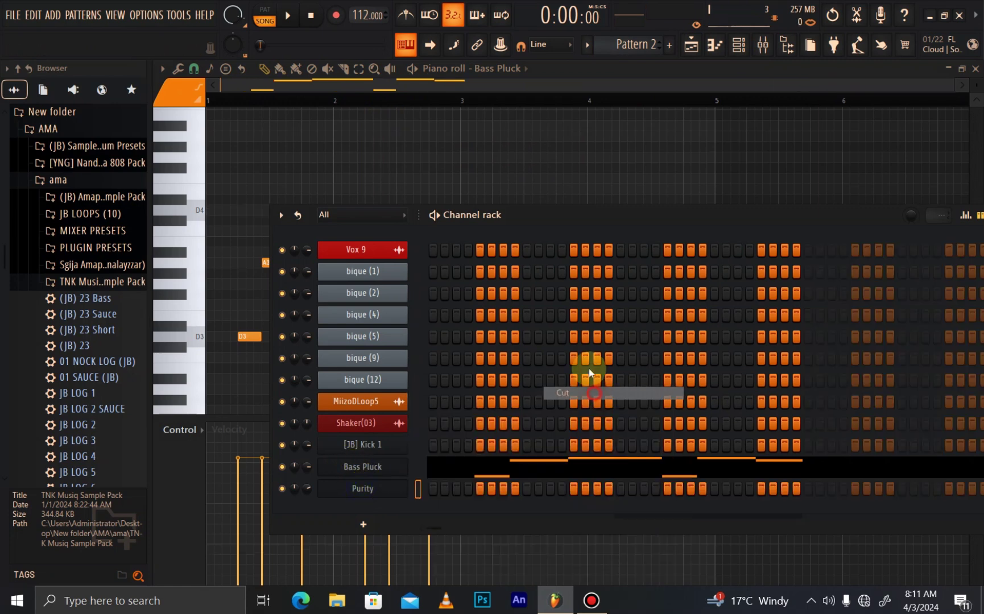
{"action": "scroll", "coordinate": [631, 55], "scroll_direction": "down", "scroll_amount": 1}
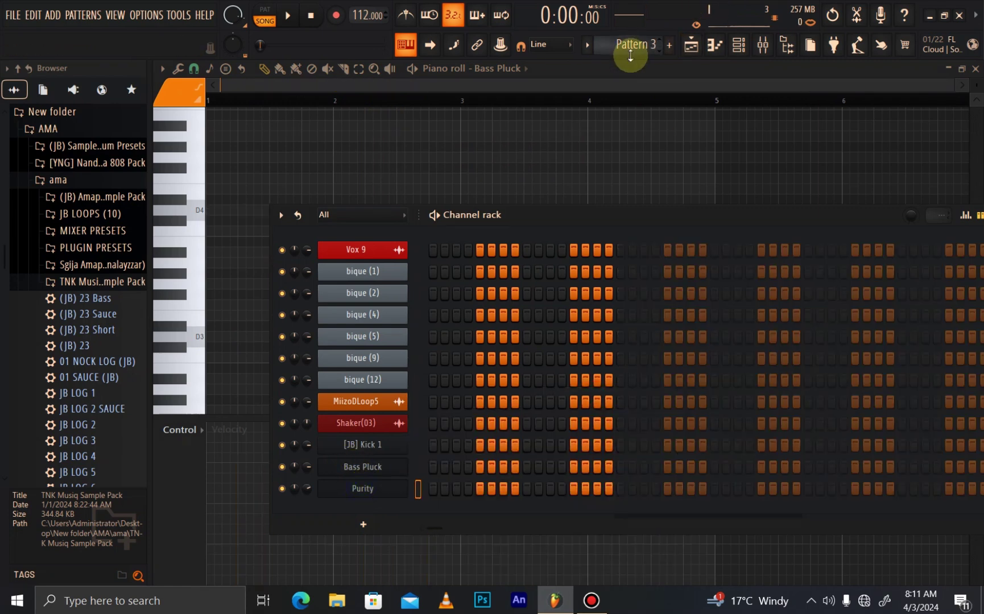
{"action": "key", "text": "space"}
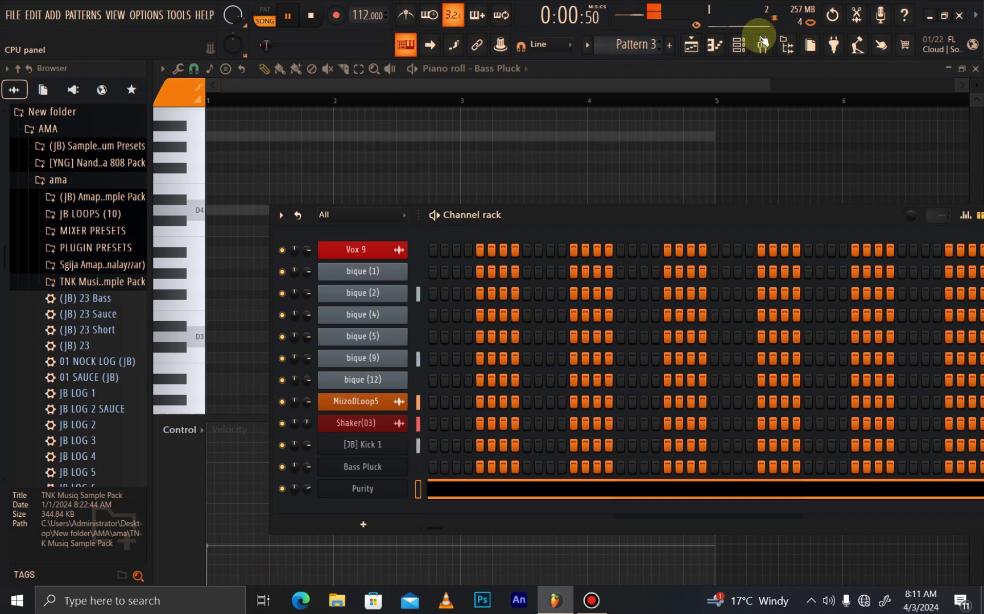
{"action": "left_click", "coordinate": [701, 42]}
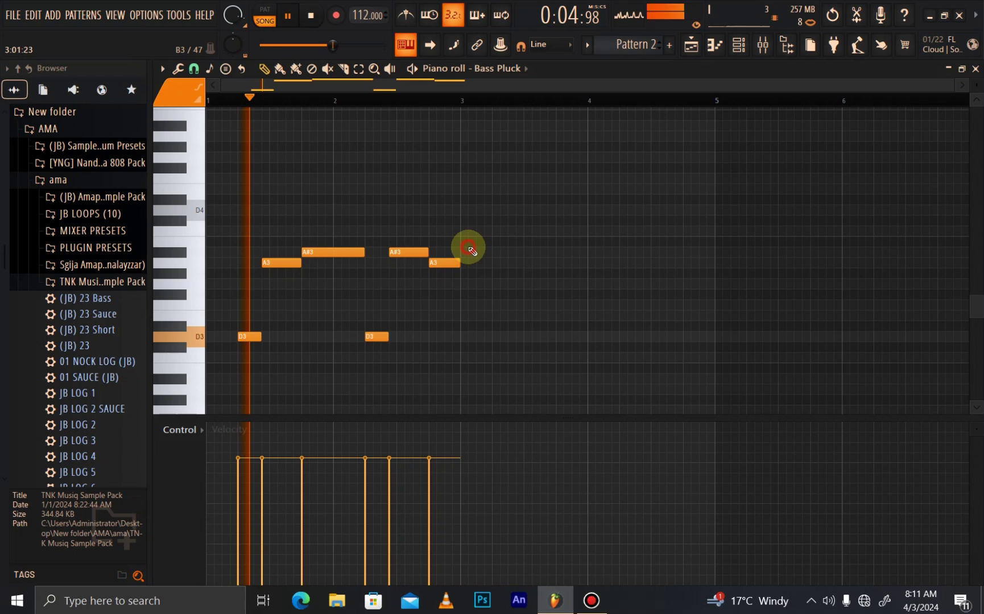
Step: Change the last two Bass Pluck notes in bar 2 to D4 and A#3
{"action": "double_click", "coordinate": [468, 246]}
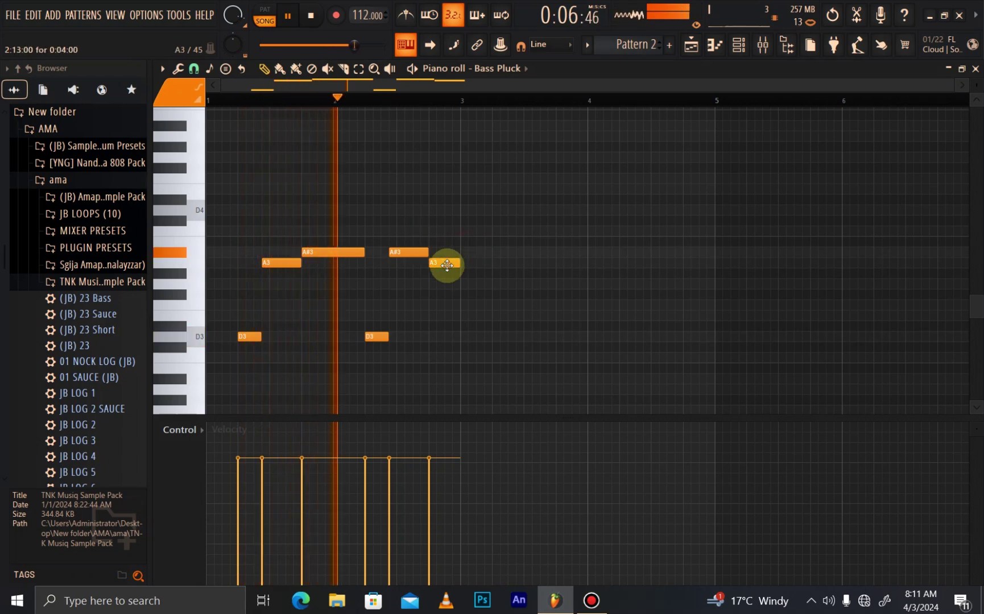
{"action": "left_click_drag", "start_coordinate": [447, 265], "coordinate": [445, 210]}
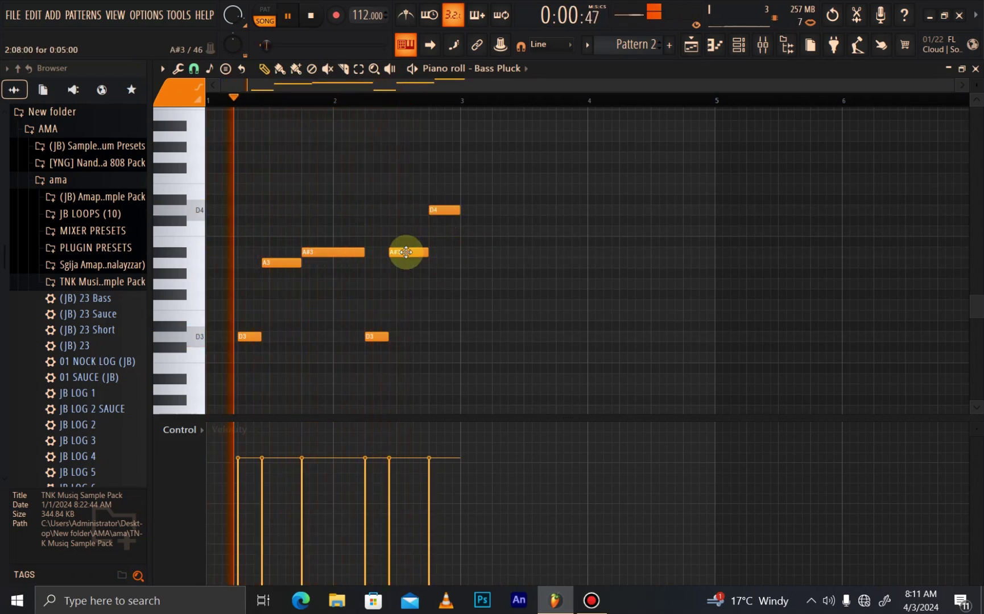
{"action": "left_click_drag", "start_coordinate": [406, 251], "coordinate": [439, 253]}
{"action": "left_click", "coordinate": [364, 105]}
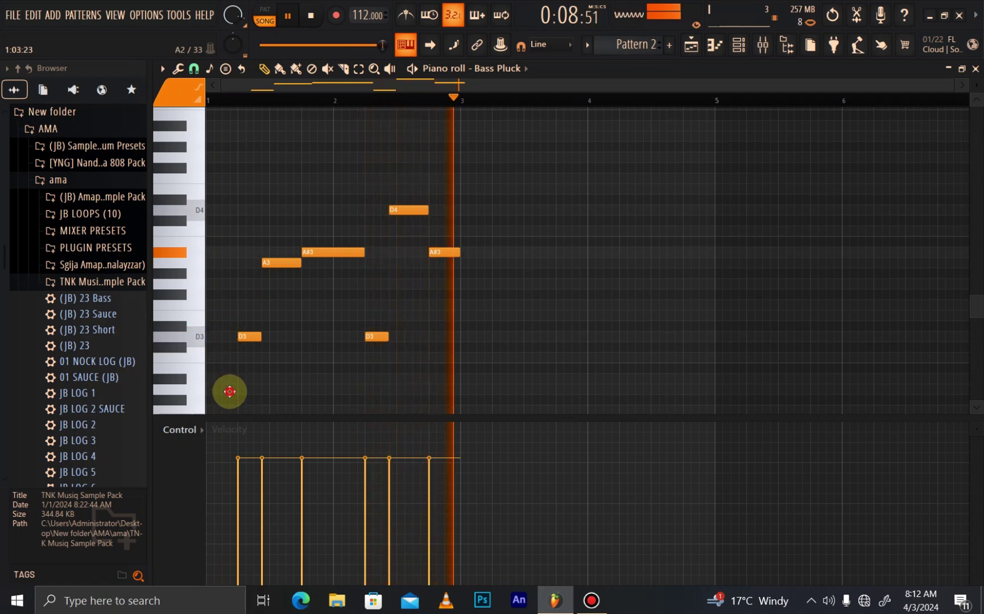
Step: Add a two-step A2 note at step 2 of bar 1 in Bass Pluck, deleting the overlapping longer A2 note
{"action": "left_click", "coordinate": [230, 391]}
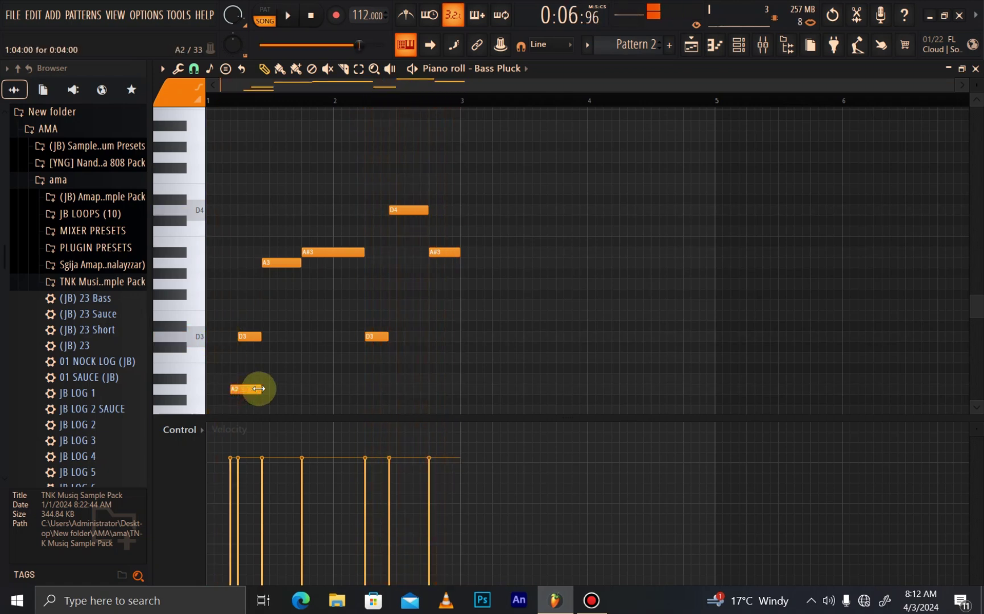
{"action": "left_click", "coordinate": [214, 390]}
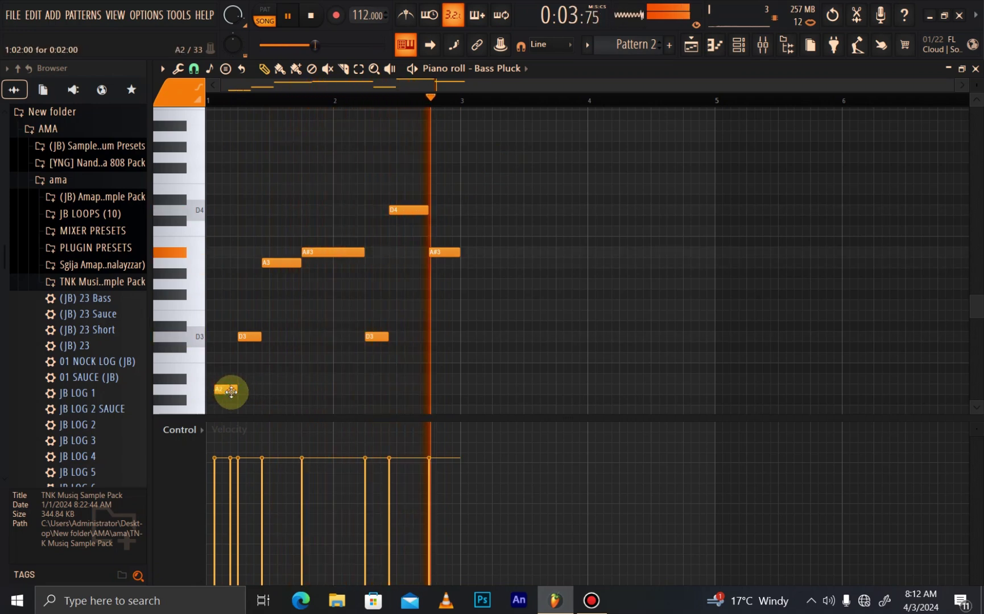
{"action": "right_click", "coordinate": [231, 391]}
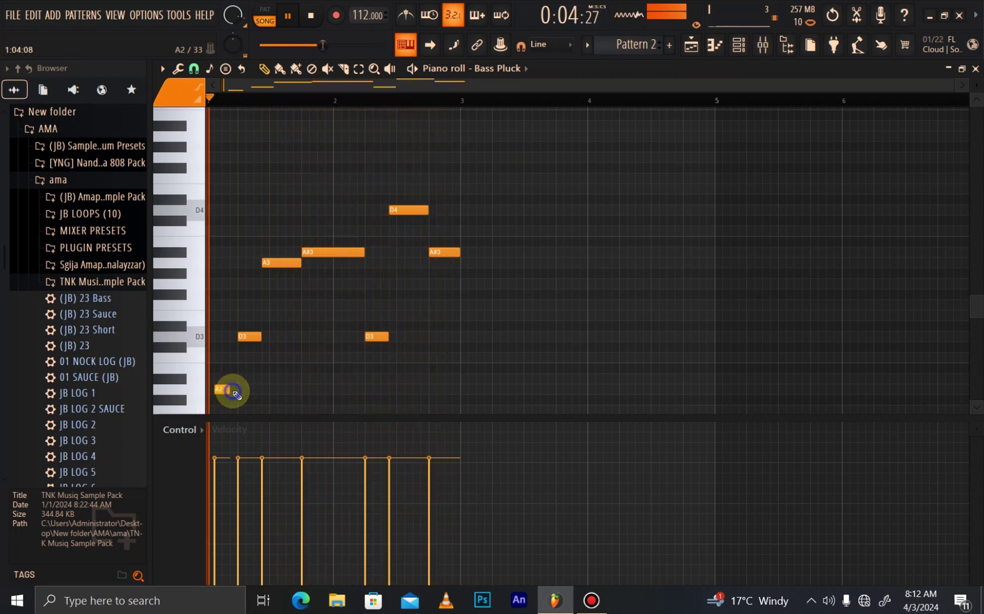
Step: Place Pattern 3 at the start of Track 5 in the playlist, removing the Pattern 2 clip put there by mistake
{"action": "left_click", "coordinate": [711, 45]}
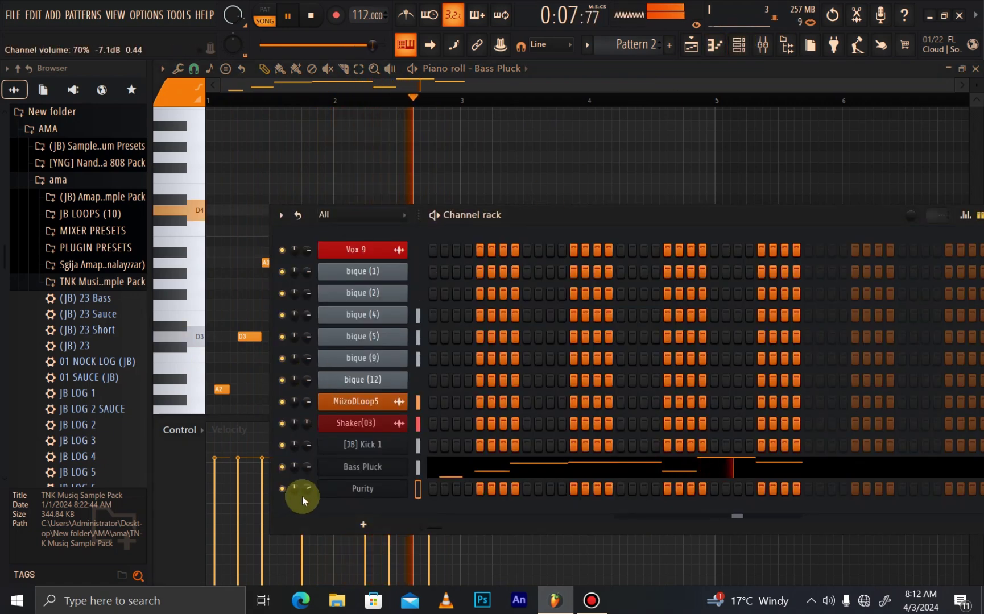
{"action": "left_click", "coordinate": [691, 44]}
{"action": "left_click", "coordinate": [364, 292]}
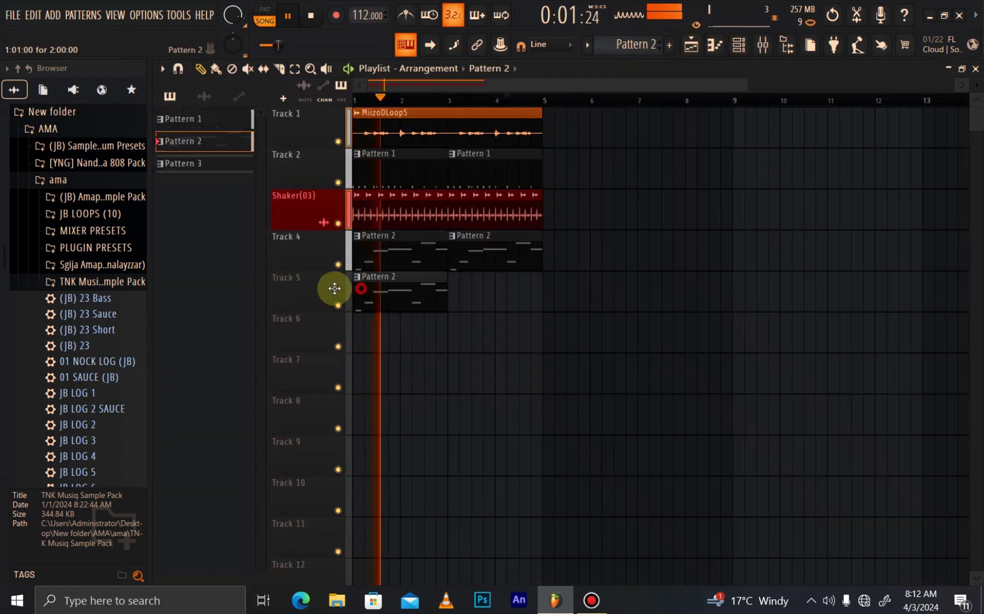
{"action": "right_click", "coordinate": [372, 294]}
{"action": "left_click", "coordinate": [216, 163]}
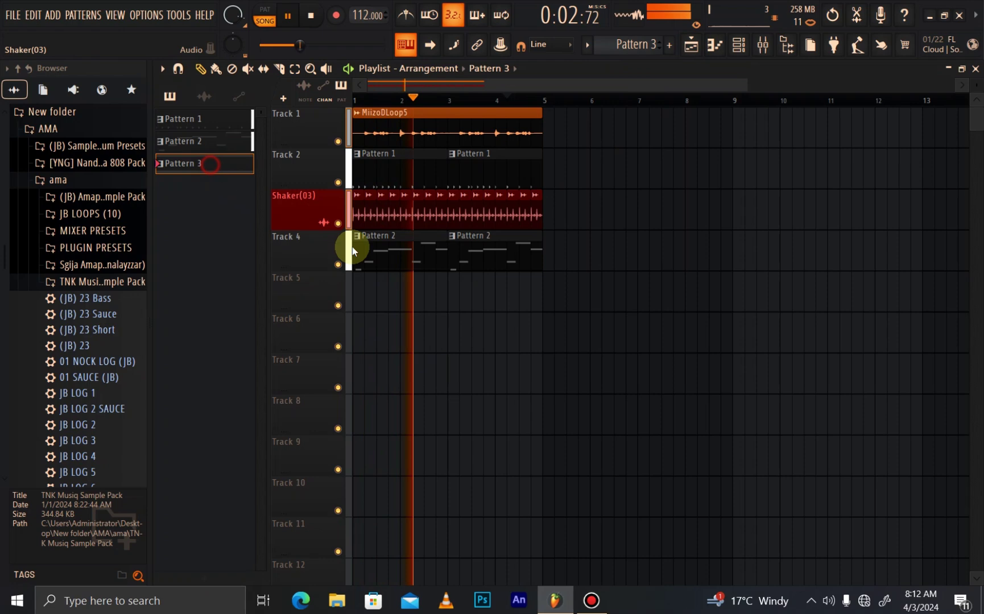
{"action": "left_click", "coordinate": [352, 288]}
Step: Collapse the open sample folders in the browser and add a reFX Nexus channel to the channel rack
{"action": "left_click", "coordinate": [739, 44]}
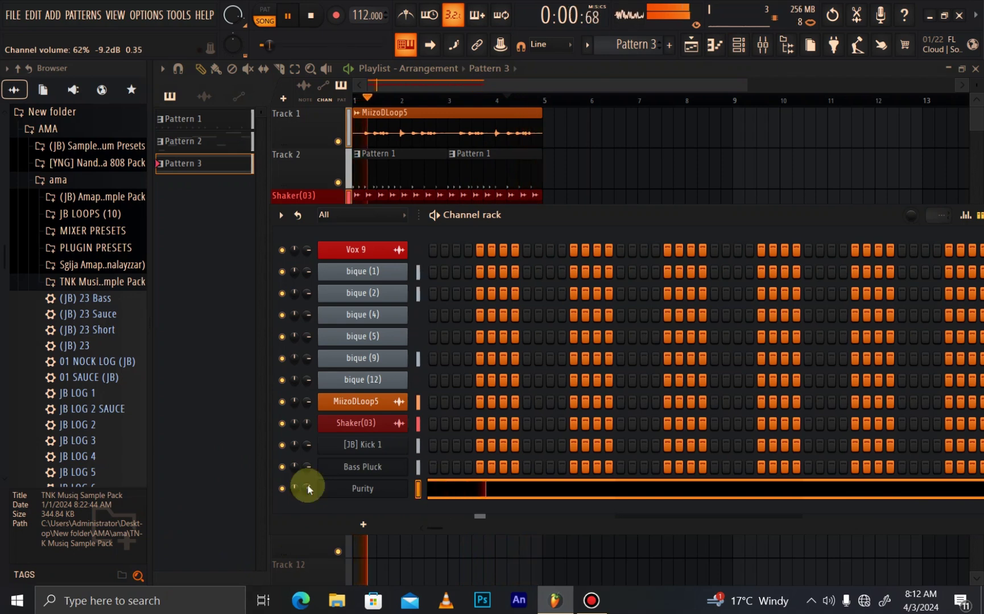
{"action": "left_click", "coordinate": [93, 281]}
{"action": "left_click", "coordinate": [67, 156]}
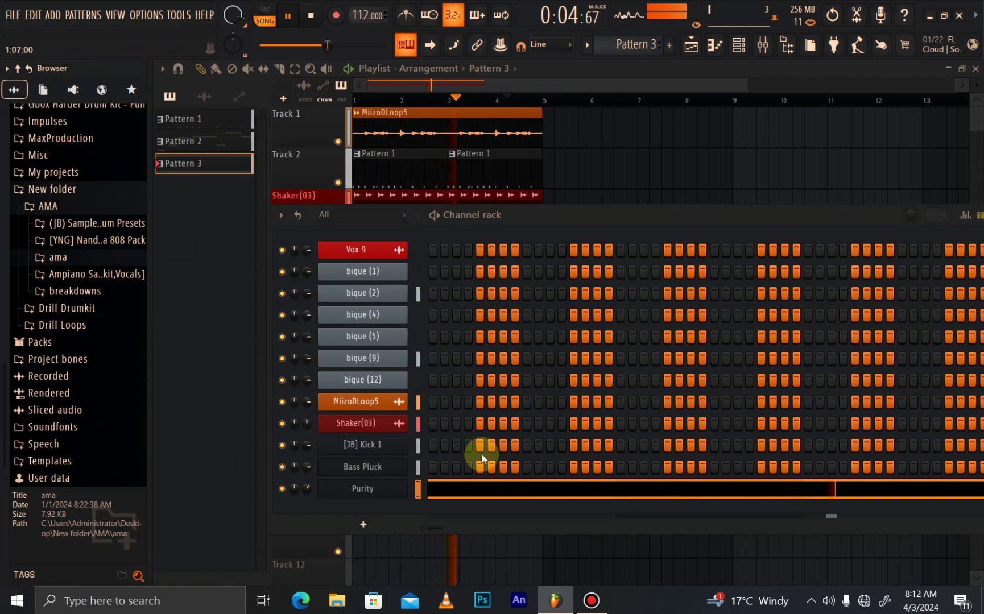
{"action": "left_click", "coordinate": [357, 524]}
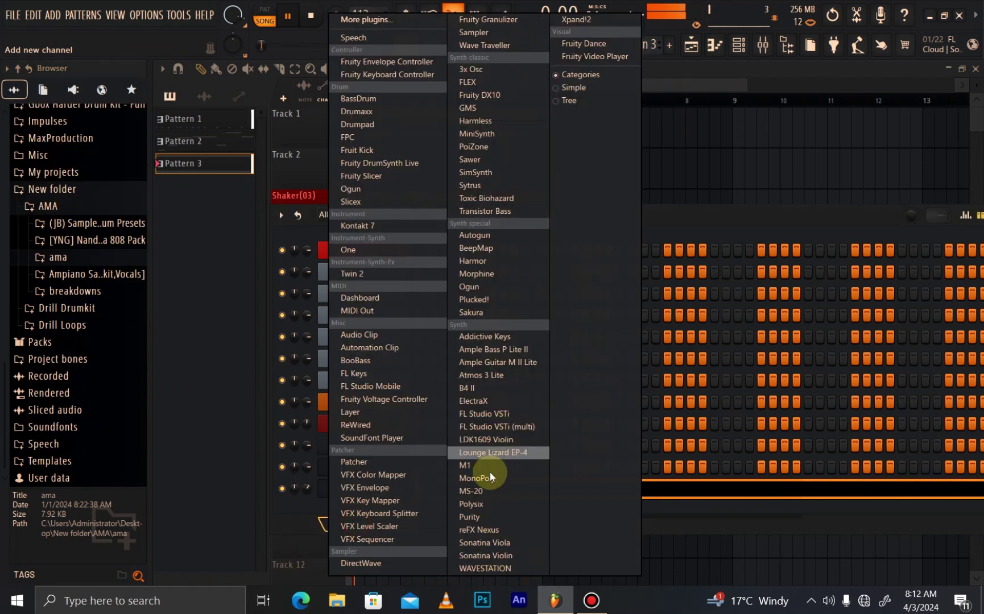
{"action": "left_click", "coordinate": [503, 531]}
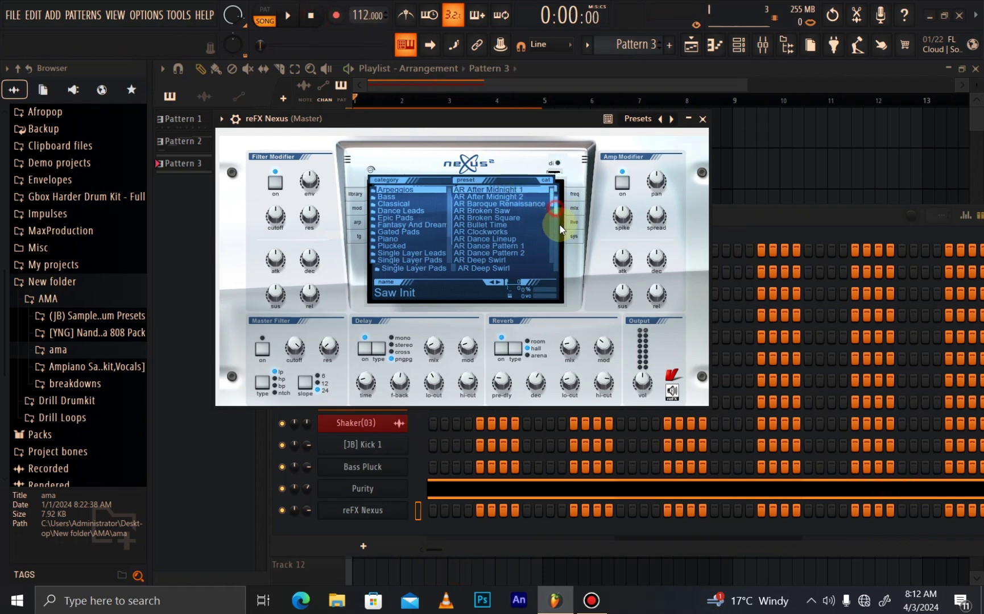
Step: Browse the Nexus presets and load LD Accelerator from the Dance Leads category
{"action": "scroll", "coordinate": [552, 253], "scroll_direction": "down", "scroll_amount": 4}
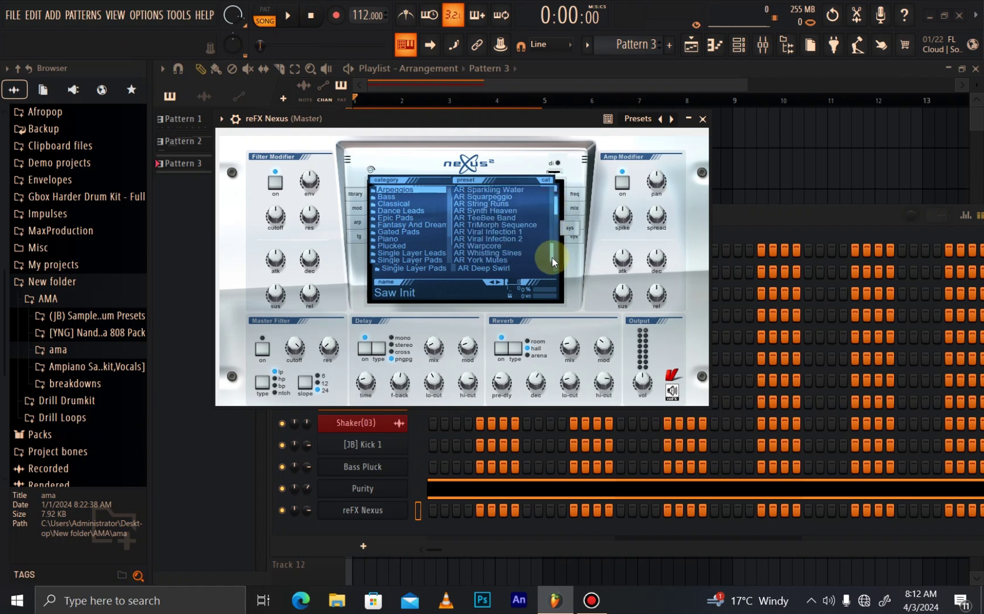
{"action": "left_click_drag", "start_coordinate": [550, 264], "coordinate": [547, 195]}
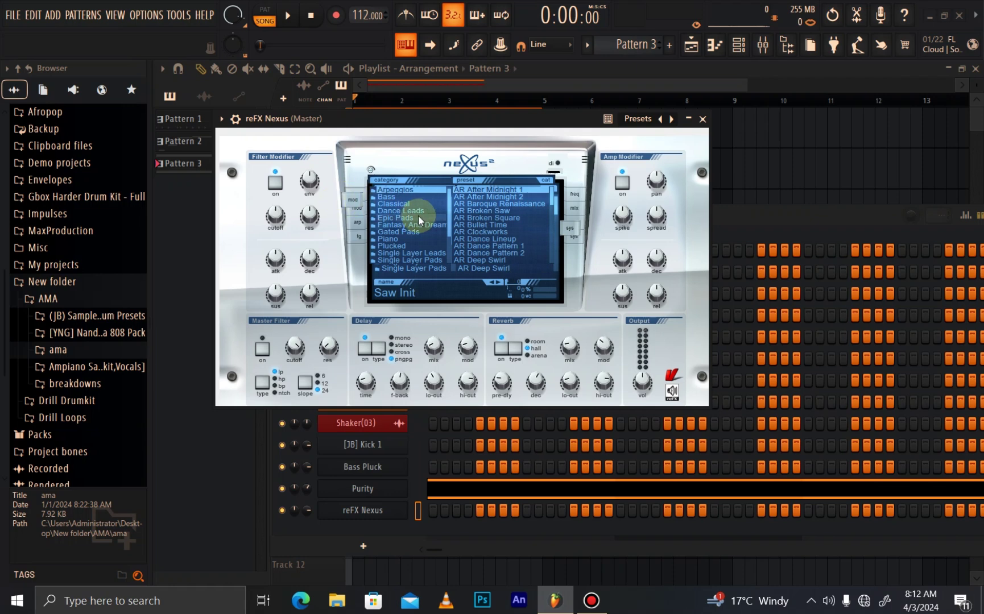
{"action": "left_click", "coordinate": [400, 211]}
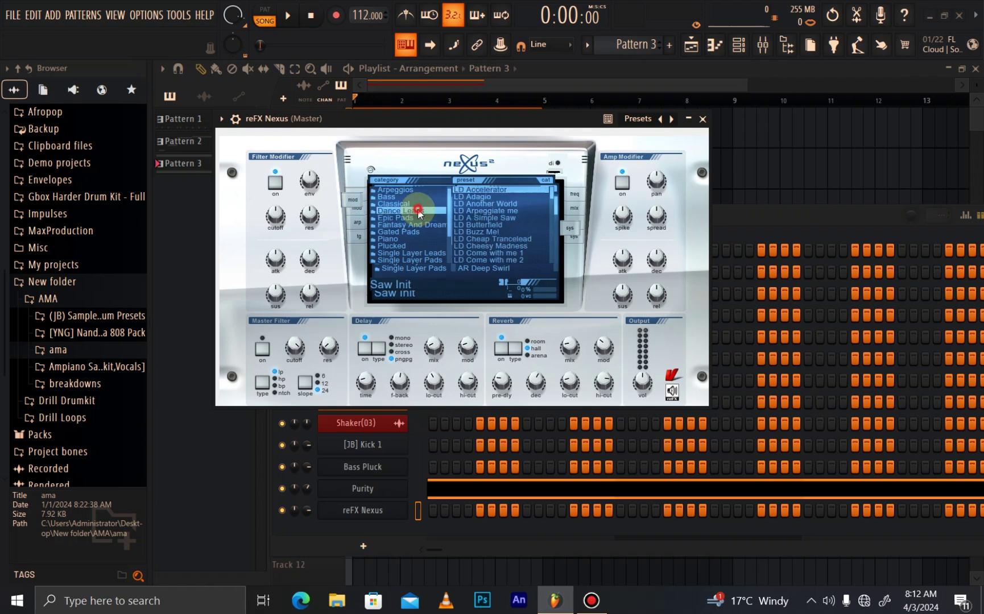
{"action": "left_click", "coordinate": [492, 191]}
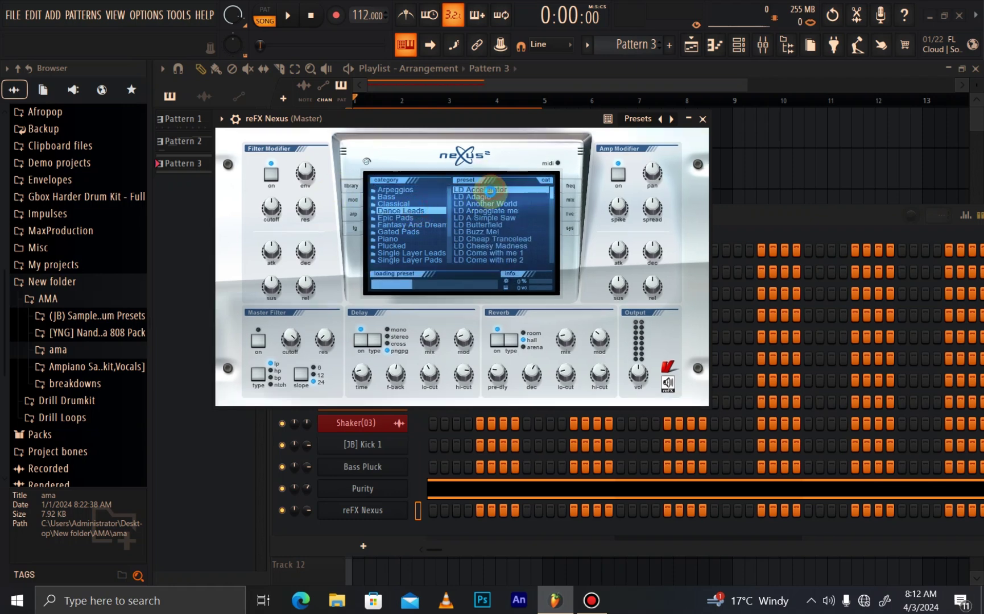
Step: Add a short D5 note at step 4 of bar 1 in the reFX Nexus piano roll, lower its velocity and play it
{"action": "left_click", "coordinate": [713, 44]}
{"action": "scroll", "coordinate": [223, 223], "scroll_direction": "up", "scroll_amount": 7}
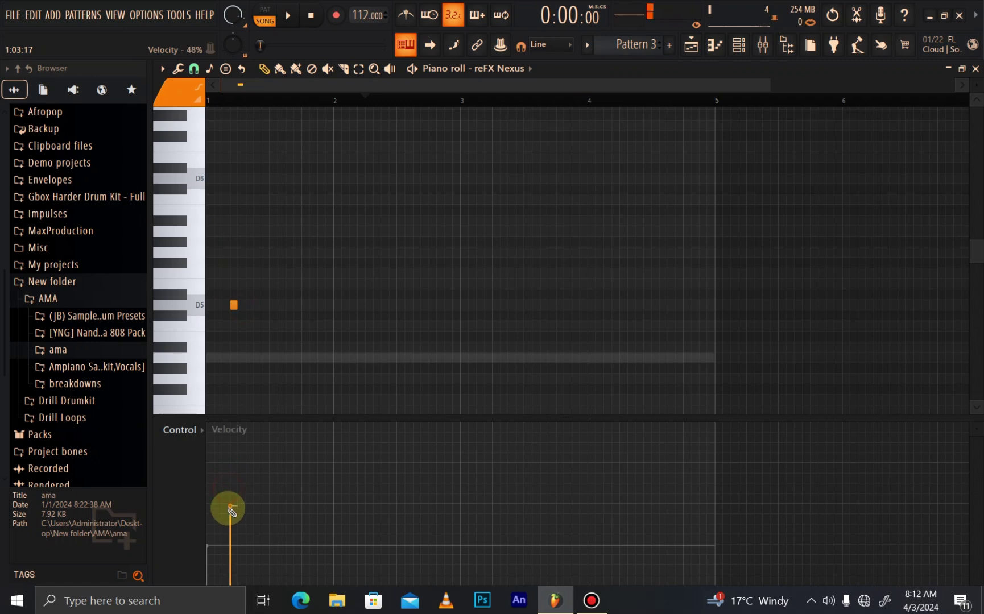
{"action": "key", "text": "space"}
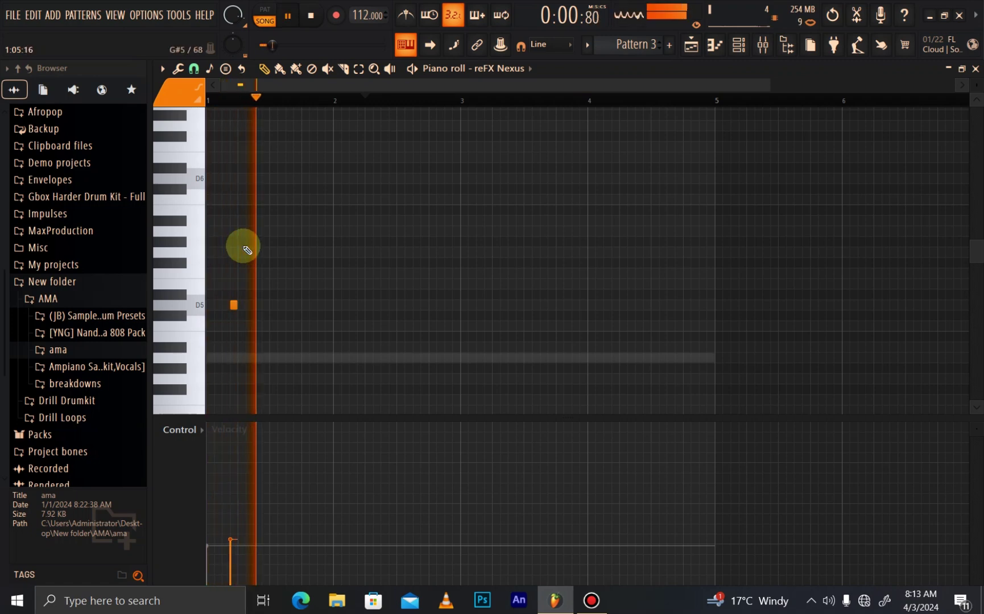
{"action": "key", "text": "space"}
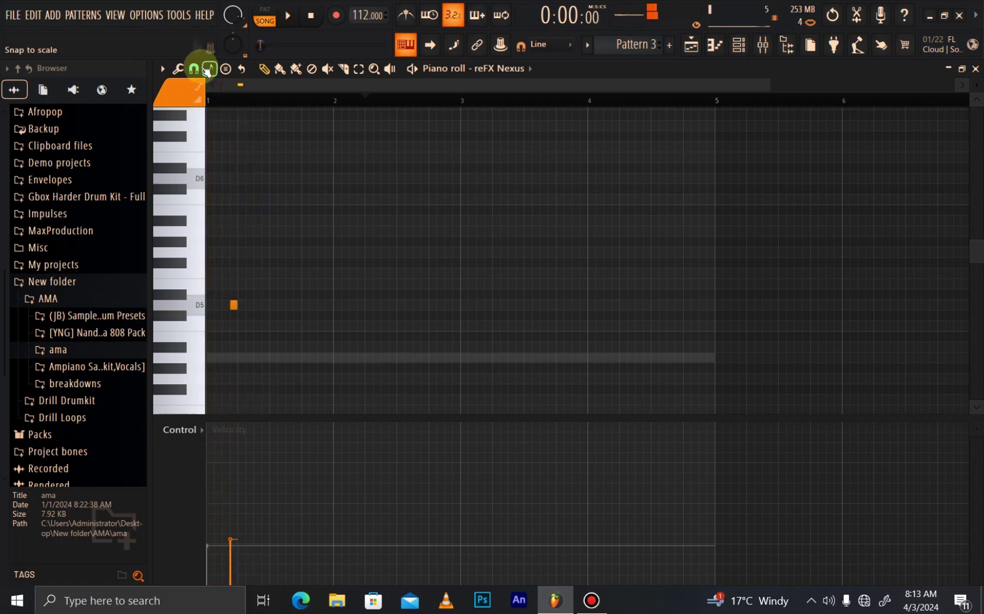
Step: Add one-step A#5, G5 and A5 notes at steps 5, 8 and 11 of bar 1 in reFX Nexus, playing the melody back
{"action": "left_click", "coordinate": [194, 69]}
{"action": "left_click", "coordinate": [222, 223]}
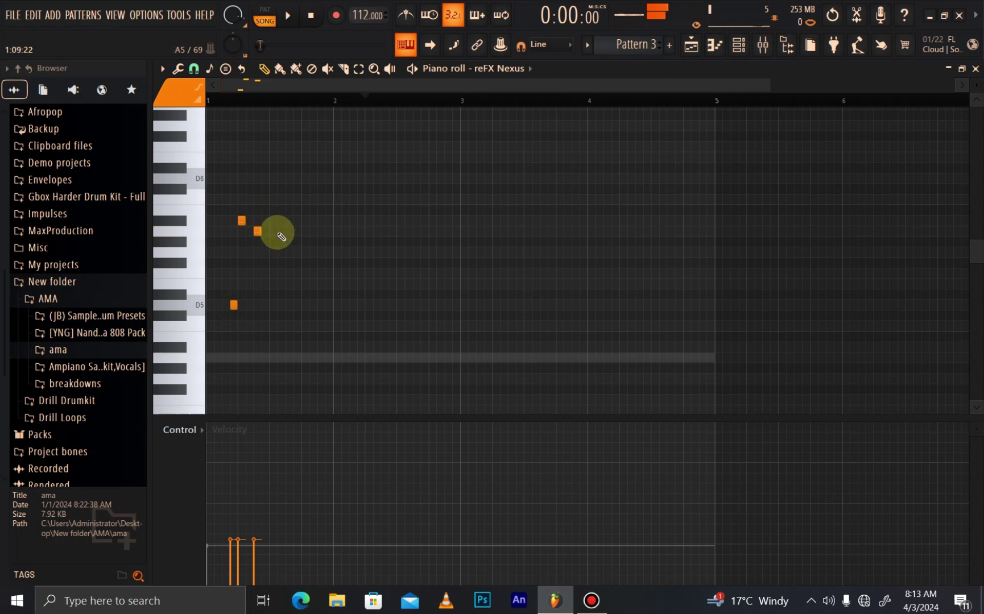
{"action": "left_click_drag", "start_coordinate": [257, 229], "coordinate": [271, 230]}
{"action": "key", "text": "space"}
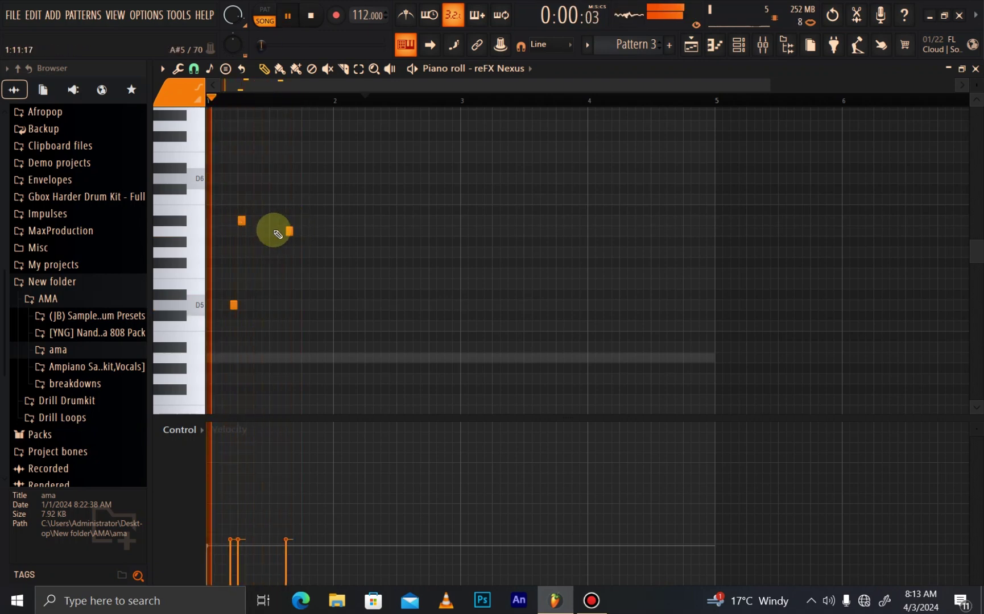
{"action": "key", "text": "space"}
{"action": "key", "text": "space"}
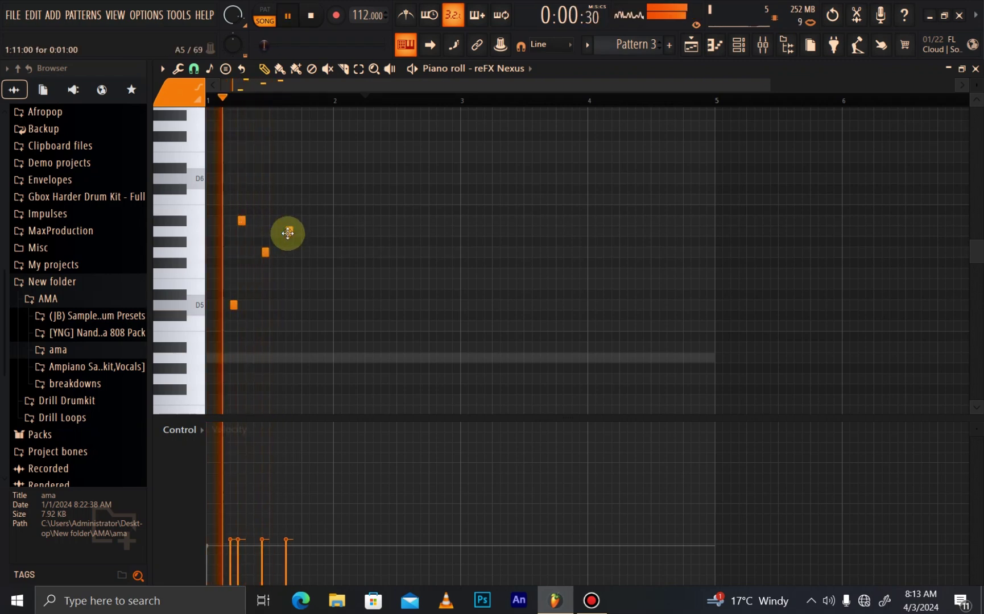
Step: Rework the end of the reFX Nexus phrase with a D5 note at step 9 and an A5 note at step 11, auditioning it
{"action": "left_click", "coordinate": [271, 231]}
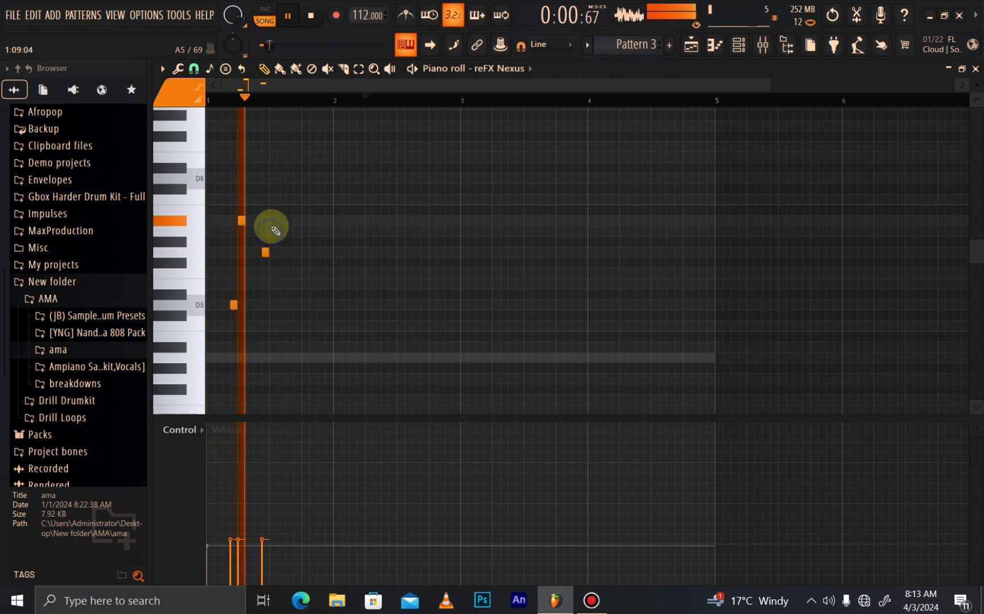
{"action": "right_click", "coordinate": [269, 232]}
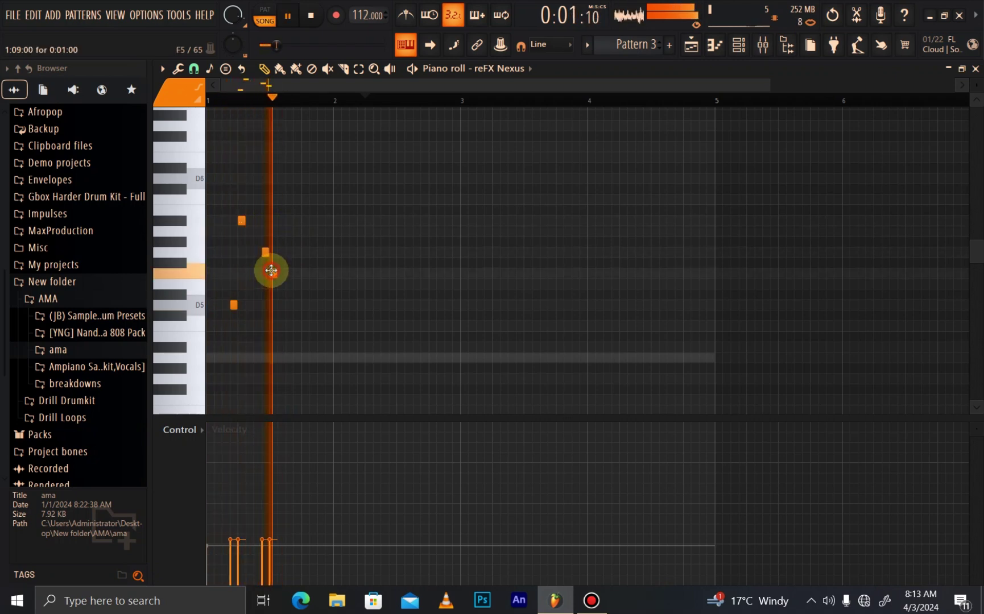
{"action": "left_click", "coordinate": [274, 307]}
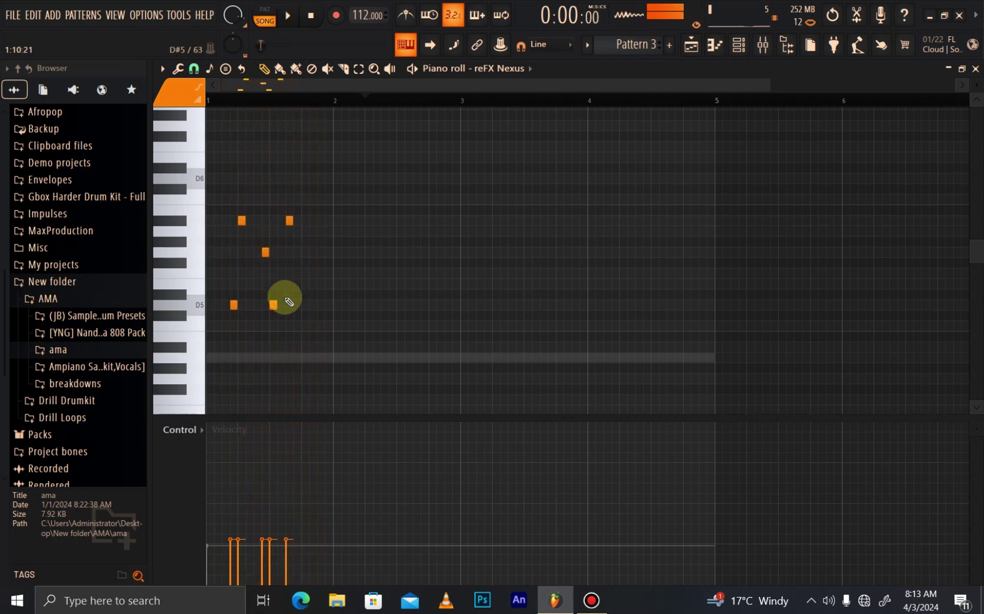
{"action": "key", "text": "space"}
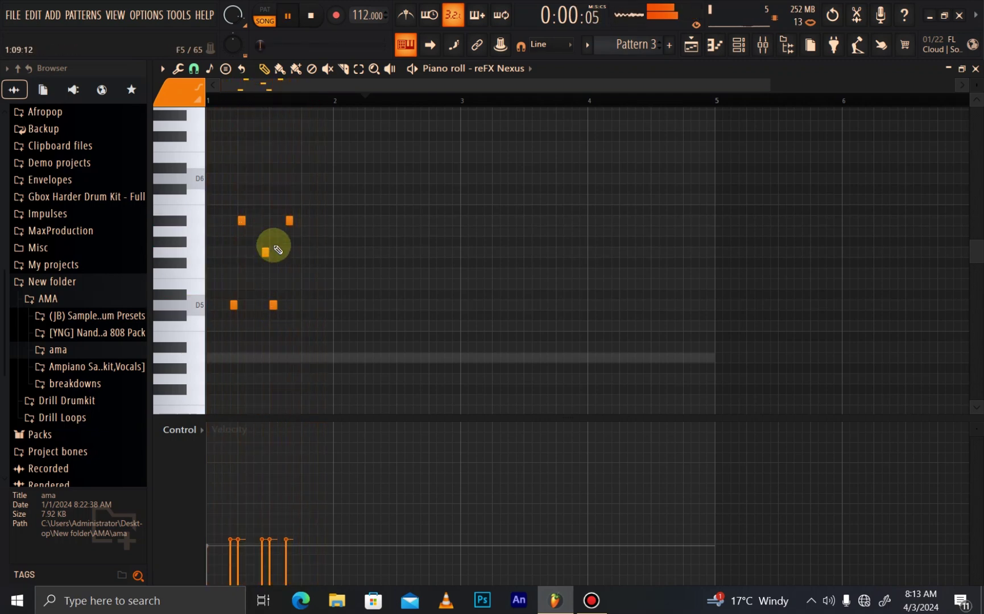
{"action": "mouse_move", "coordinate": [288, 220]}
{"action": "left_mouse_down"}
{"action": "mouse_move", "coordinate": [288, 254]}
{"action": "mouse_move", "coordinate": [288, 231]}
{"action": "left_mouse_up"}
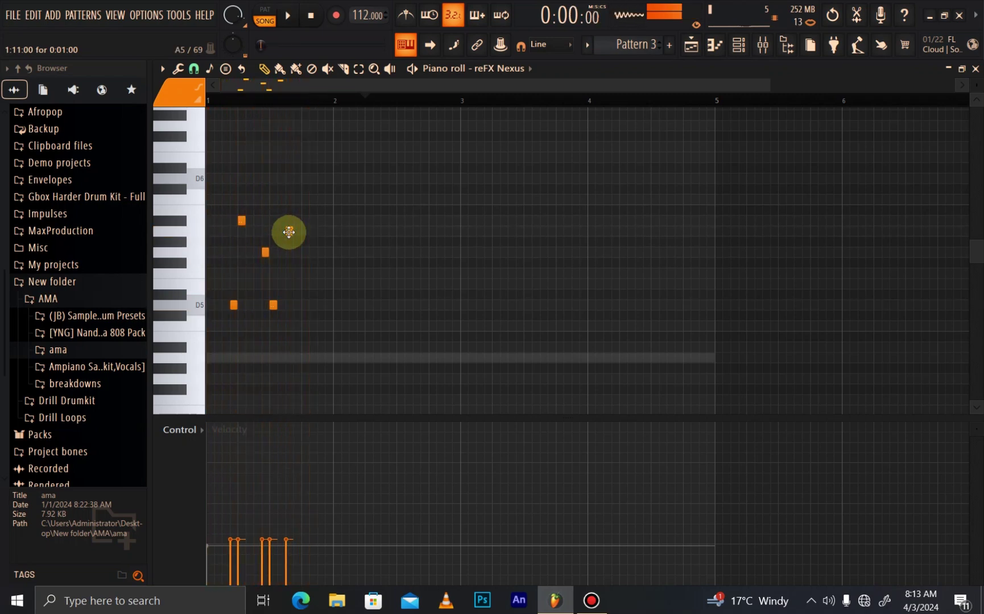
{"action": "key", "text": "space"}
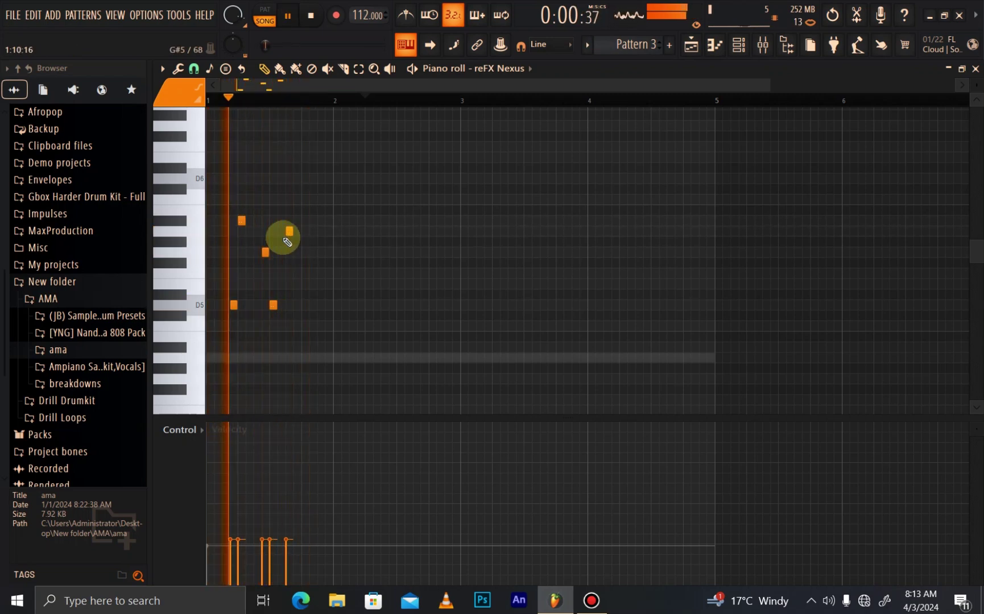
Step: Duplicate the five-note phrase seven times in a row until it runs just past the start of bar 5
{"action": "key", "text": "ctrl+b"}
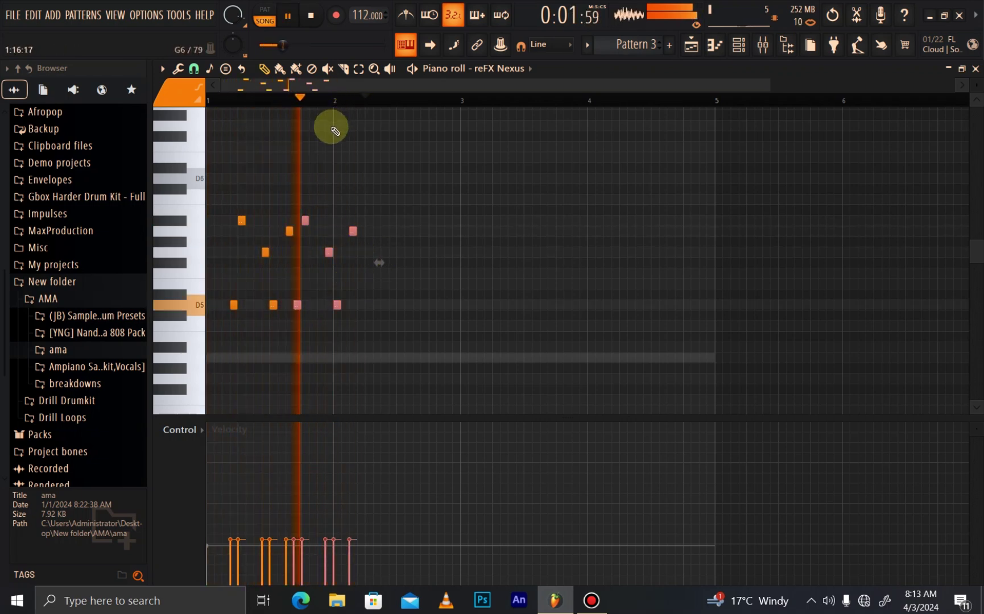
{"action": "key", "text": "ctrl+b"}
{"action": "key", "text": "ctrl+b"}
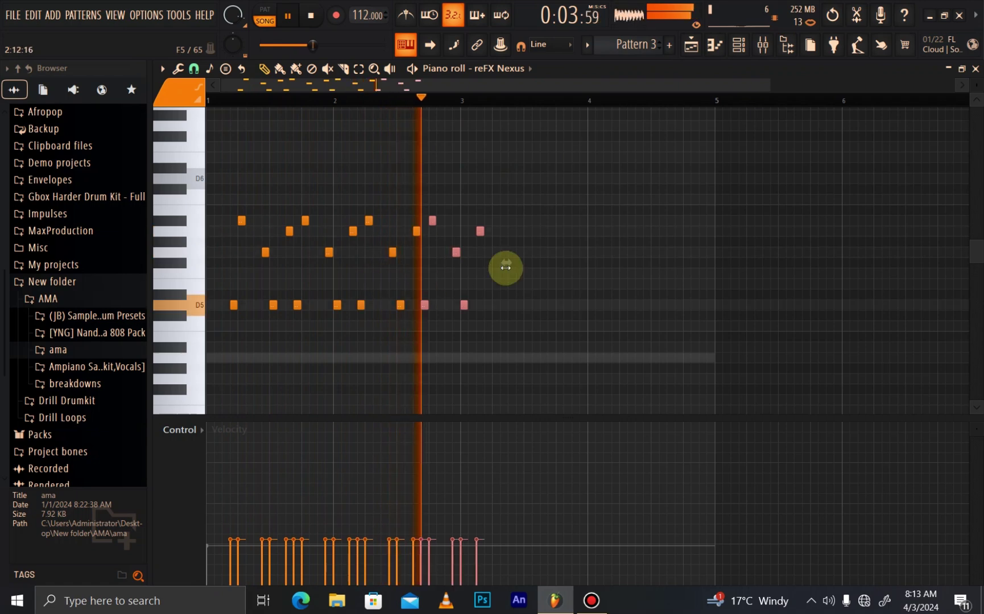
{"action": "key", "text": "ctrl+b"}
{"action": "key", "text": "ctrl+b"}
{"action": "key", "text": "ctrl+b"}
{"action": "key", "text": "ctrl+b"}
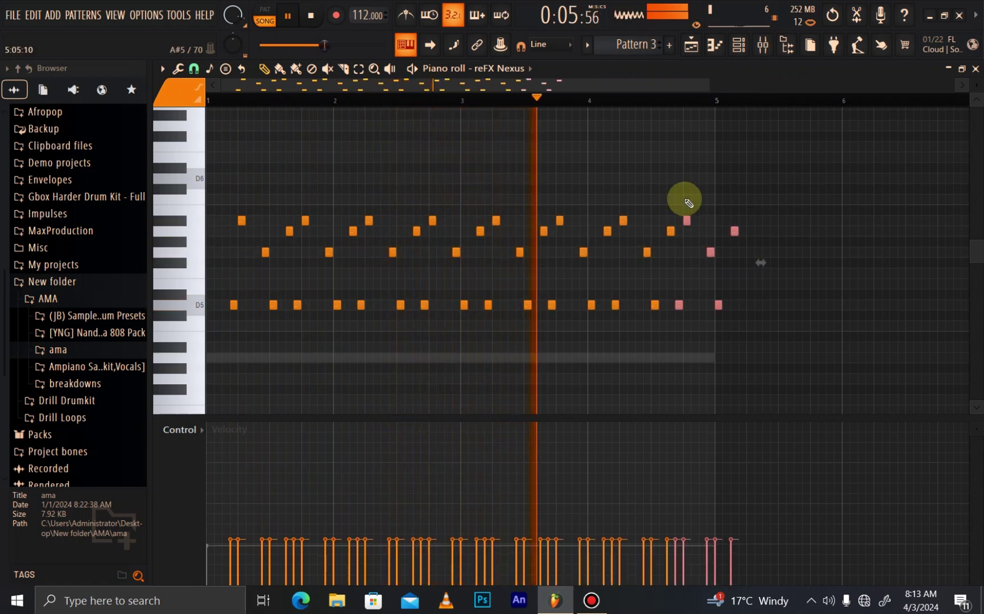
Step: Move the overhanging D5 and A5 notes beyond bar 5 to steps 1 and 3 of bar 1
{"action": "left_click", "coordinate": [360, 69]}
{"action": "left_click_drag", "start_coordinate": [778, 203], "coordinate": [717, 362]}
{"action": "key", "text": "space"}
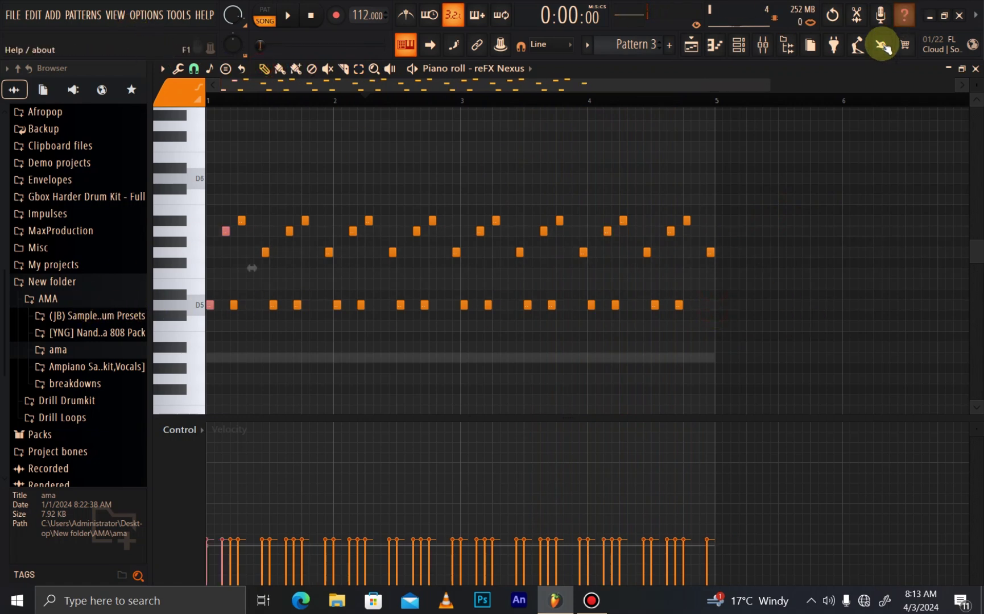
Step: Show the channel rack, collapse the AMA and New folder entries, and open the MaxProduction > MP PRESETS > Pad folder in the browser
{"action": "left_click", "coordinate": [737, 49]}
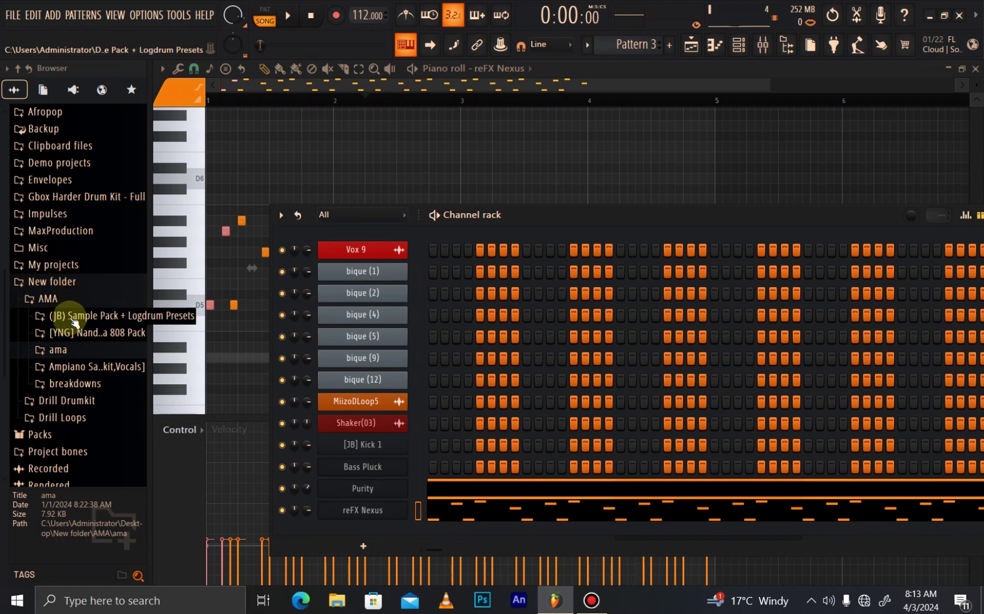
{"action": "left_click", "coordinate": [59, 299]}
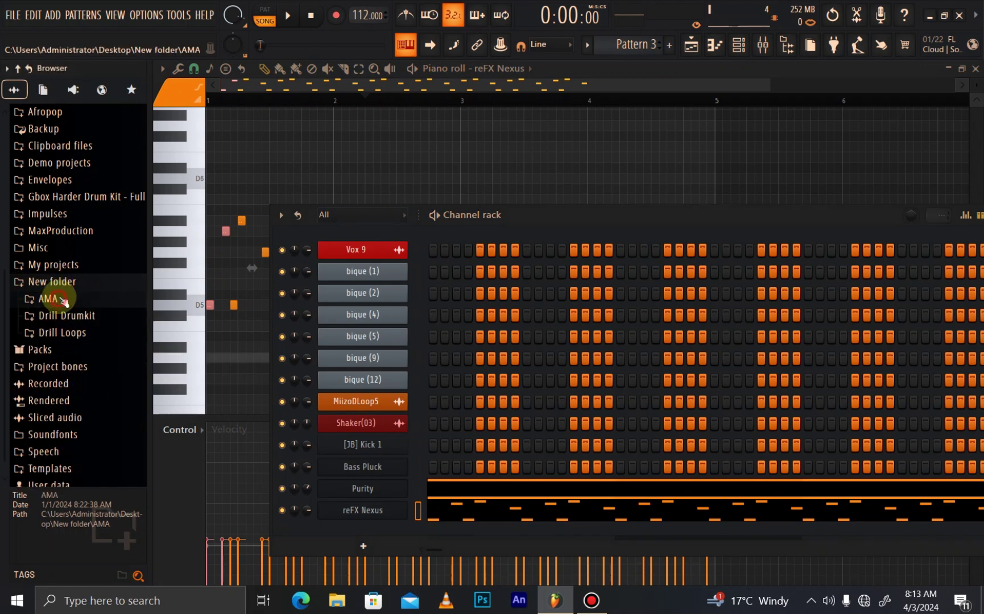
{"action": "left_click", "coordinate": [67, 282]}
{"action": "left_click", "coordinate": [63, 275]}
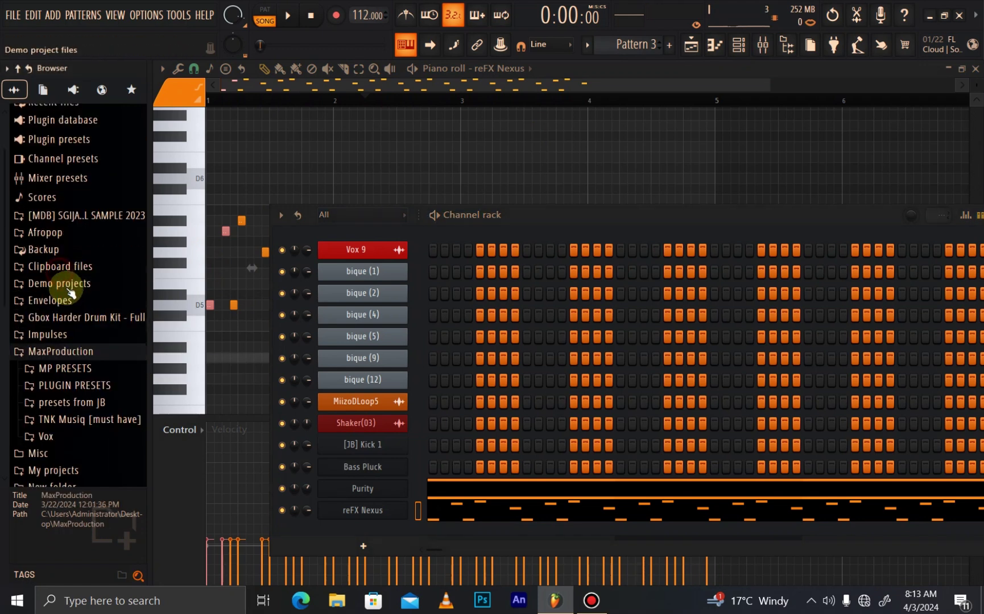
{"action": "scroll", "coordinate": [69, 296], "scroll_direction": "down", "scroll_amount": 3}
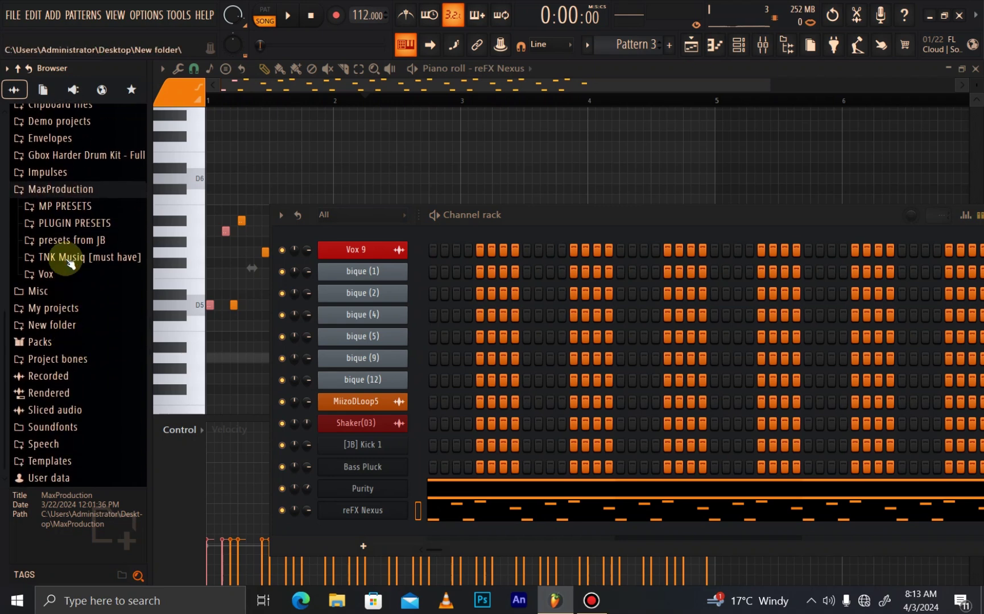
{"action": "left_click", "coordinate": [68, 207]}
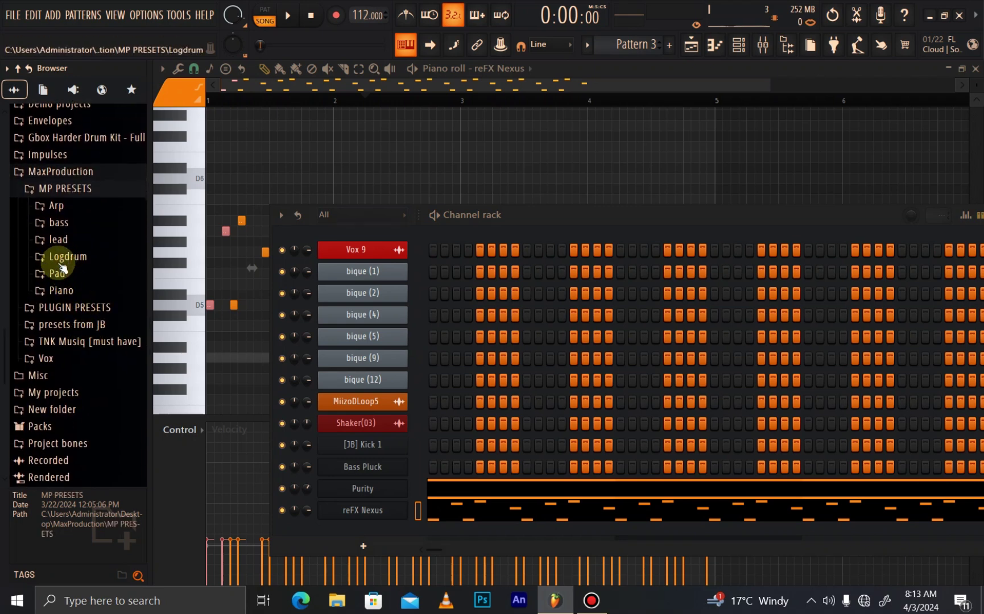
{"action": "left_click", "coordinate": [57, 273]}
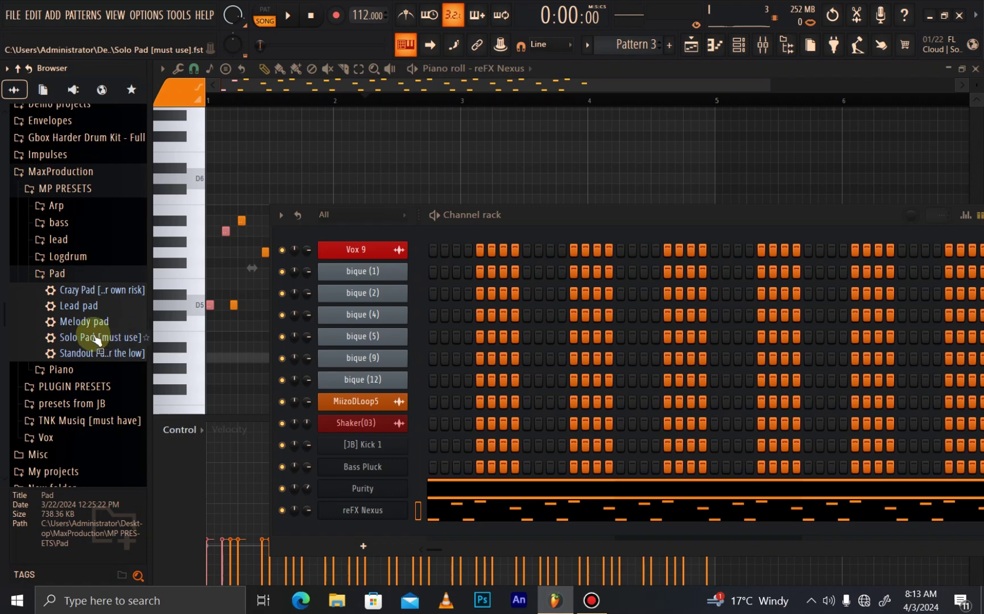
Step: Try the Solo Pad [must use] preset on the reFX Nexus channel, replacing it with Standout Pad [use eq for the low]
{"action": "left_click_drag", "start_coordinate": [96, 339], "coordinate": [374, 511]}
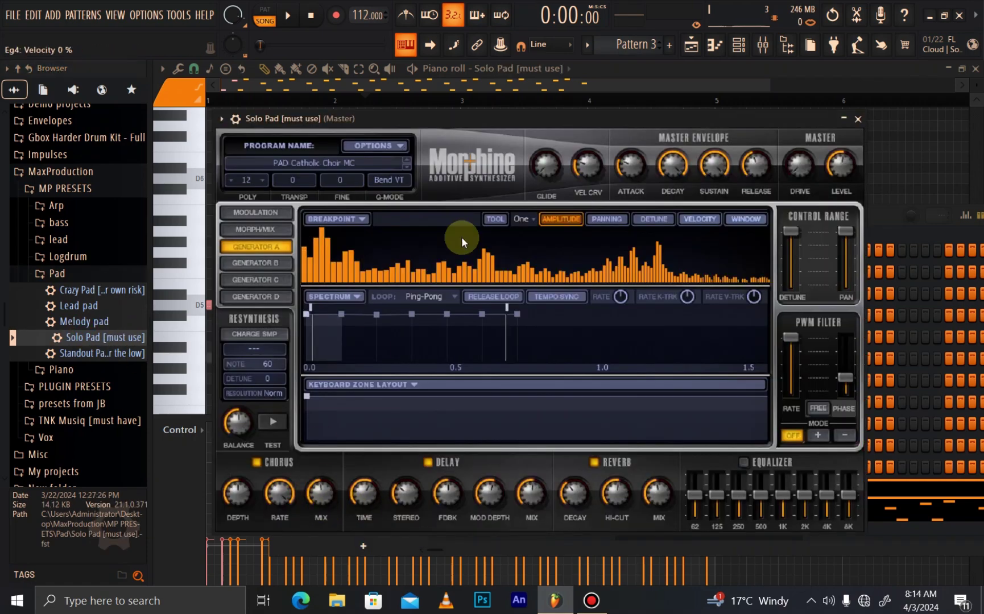
{"action": "left_click", "coordinate": [739, 45]}
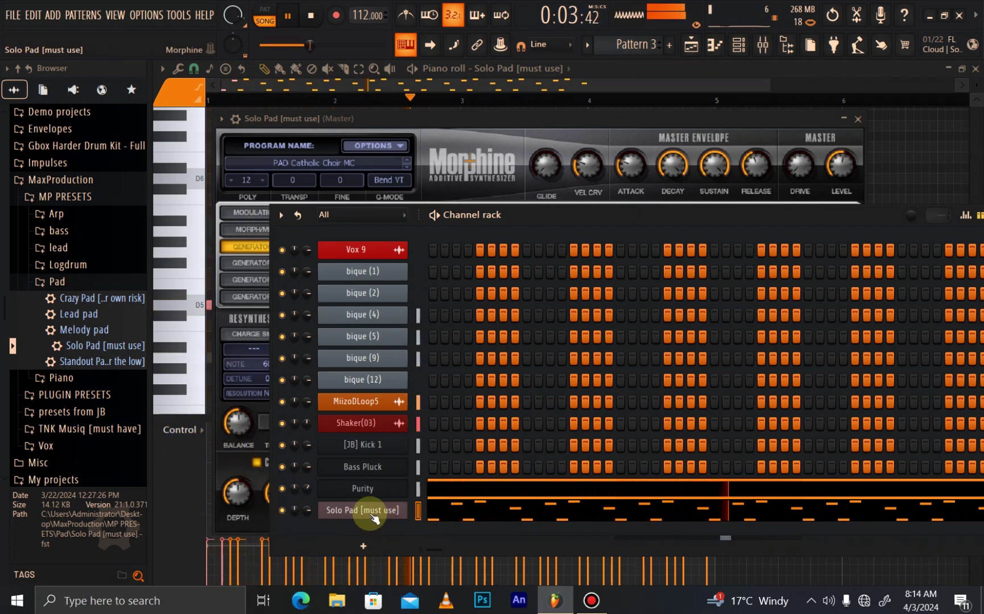
{"action": "left_click_drag", "start_coordinate": [103, 361], "coordinate": [353, 513]}
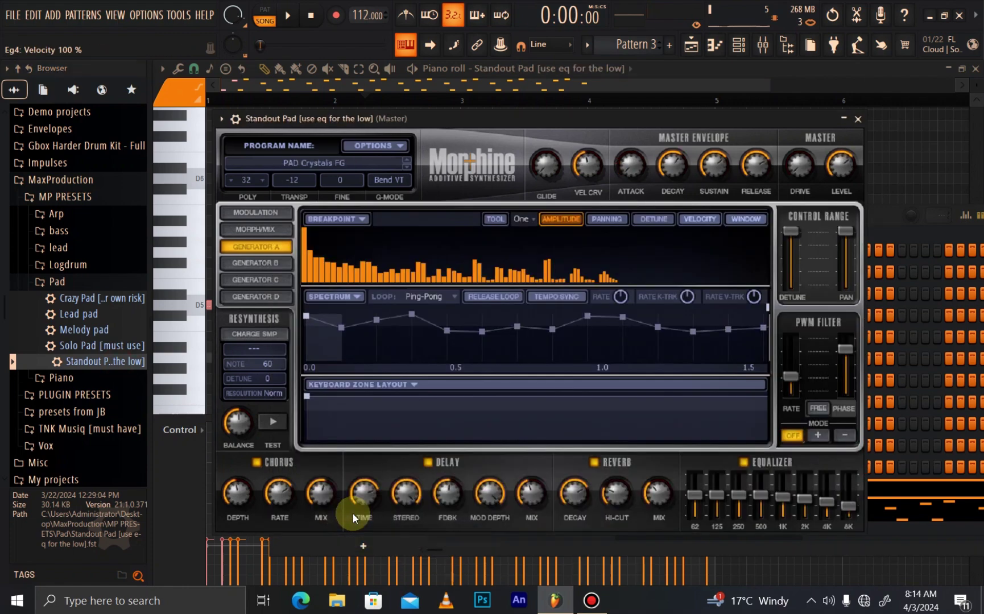
{"action": "left_click", "coordinate": [858, 120]}
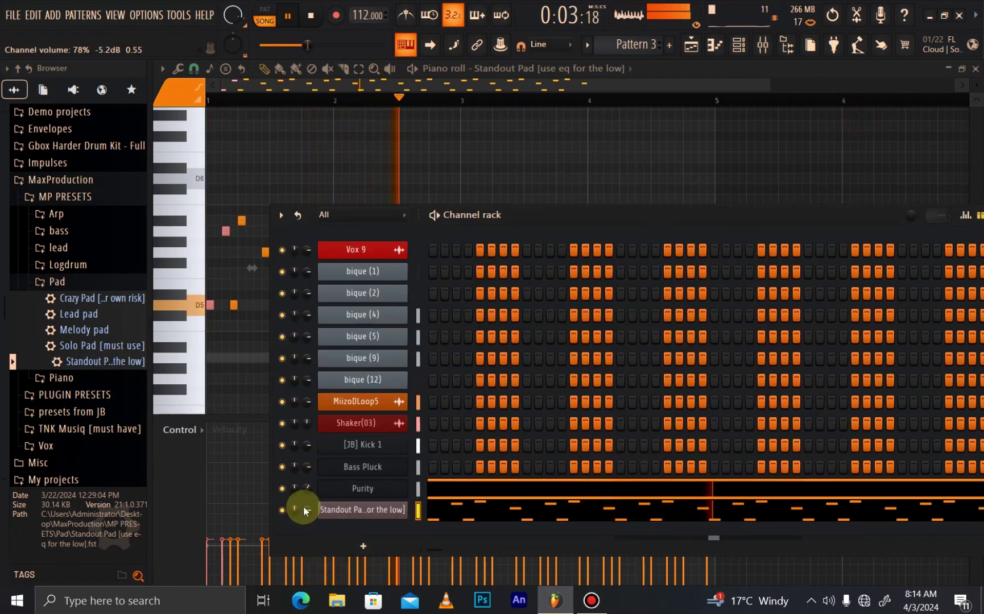
Step: Stop playback, solo the Standout Pad channel and route it to mixer insert 1
{"action": "key", "text": "space"}
{"action": "right_click", "coordinate": [282, 510]}
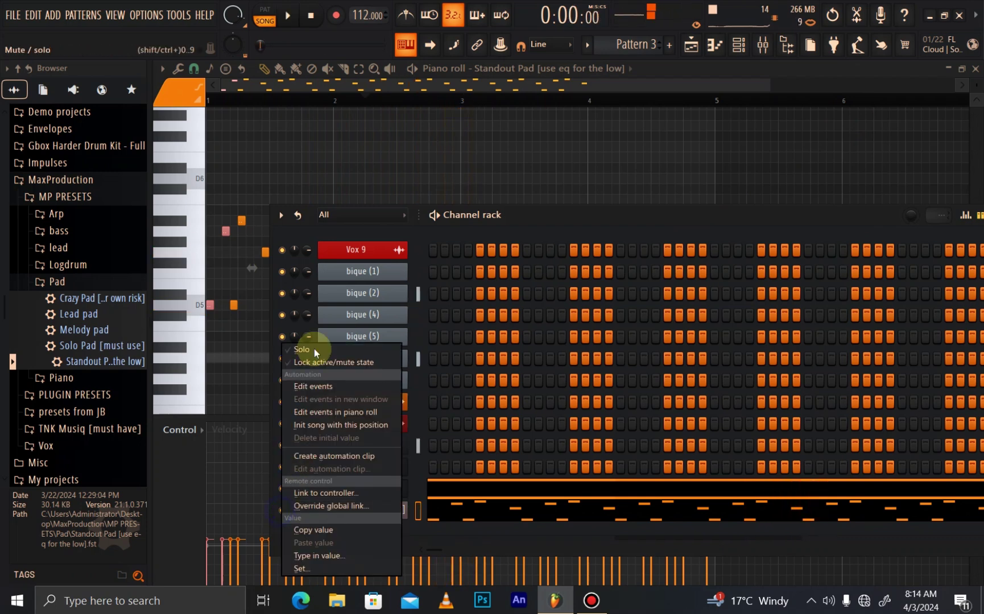
{"action": "left_click", "coordinate": [308, 352]}
{"action": "left_click", "coordinate": [352, 512]}
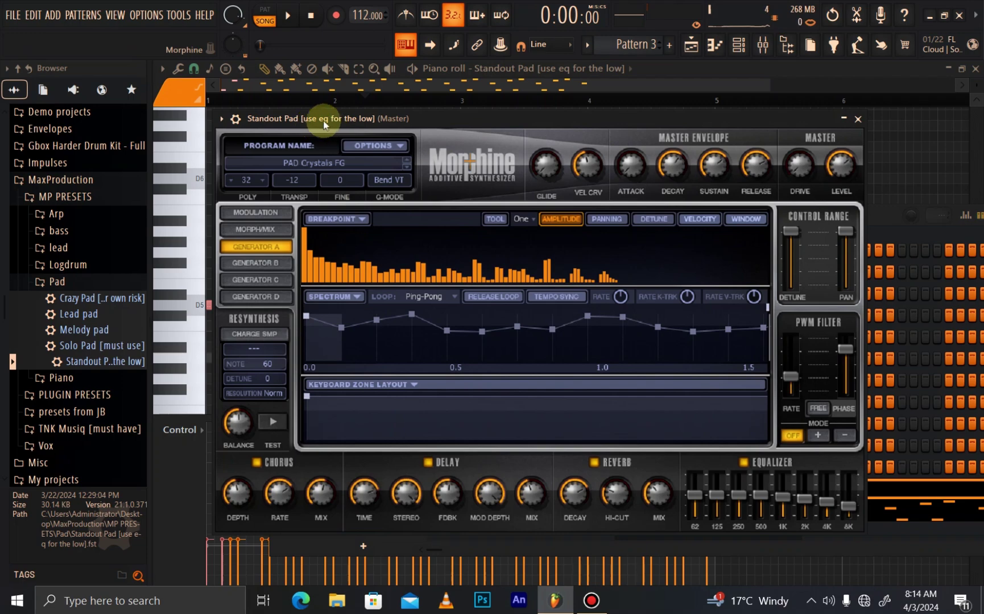
{"action": "left_click", "coordinate": [235, 119]}
{"action": "left_click", "coordinate": [843, 155]}
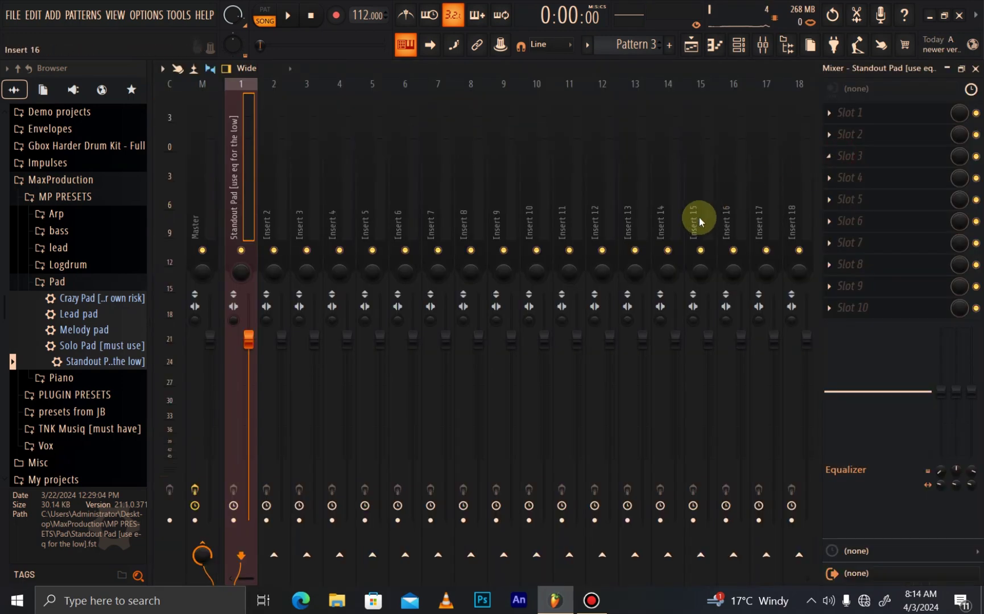
Step: Add Fruity Parametric EQ 2 to slot 1 of the Standout Pad mixer track and load its 20Hz + 18kHz cut preset
{"action": "left_click", "coordinate": [878, 113]}
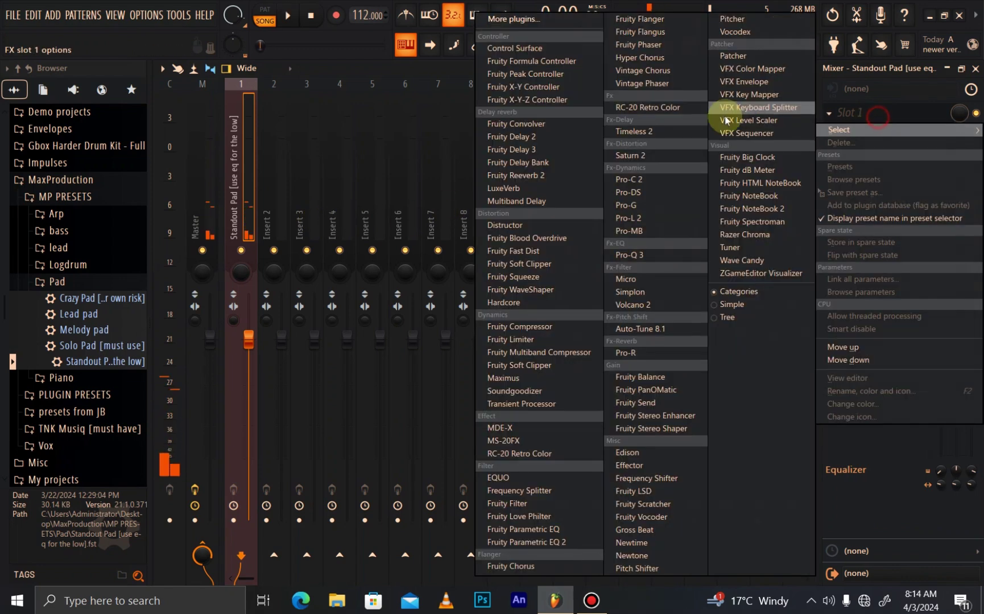
{"action": "left_click", "coordinate": [550, 542]}
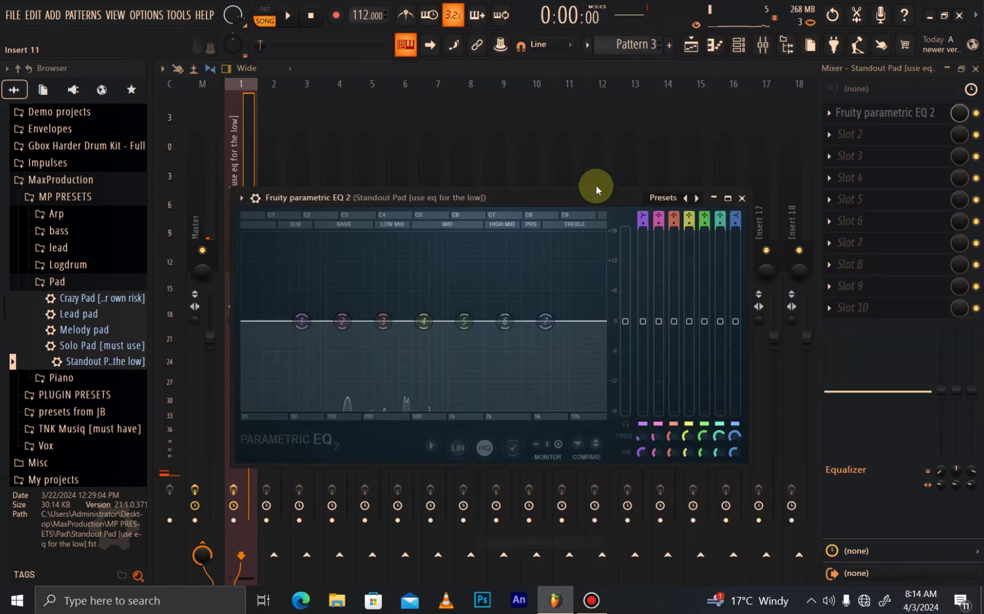
{"action": "left_click", "coordinate": [650, 198]}
{"action": "left_click", "coordinate": [695, 265]}
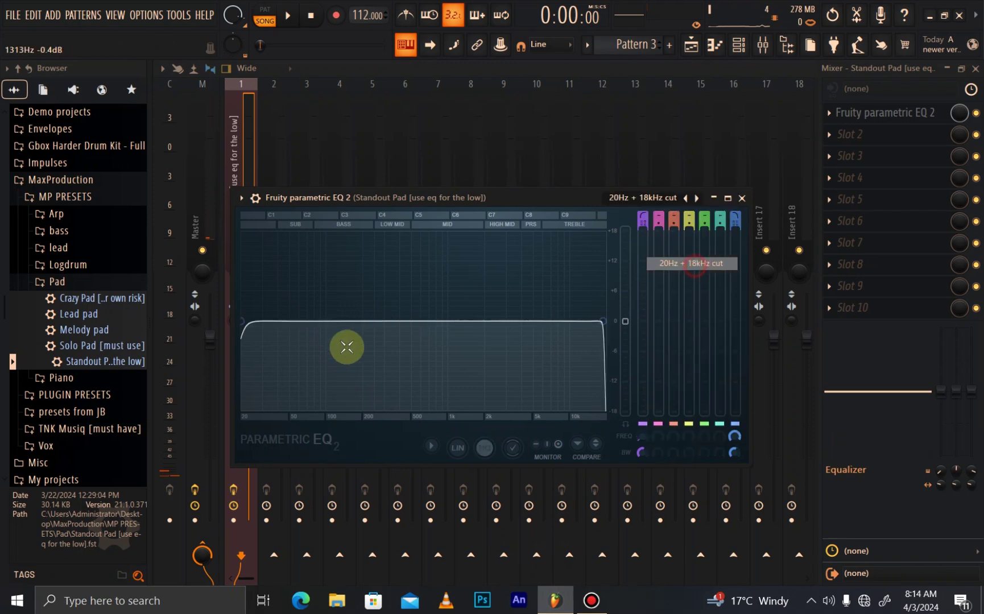
Step: Raise the EQ's band 1 high-pass cutoff to about 311 Hz during playback, and return to the channel rack with the Pad folder collapsed
{"action": "key", "text": "space"}
{"action": "left_click_drag", "start_coordinate": [260, 326], "coordinate": [387, 321]}
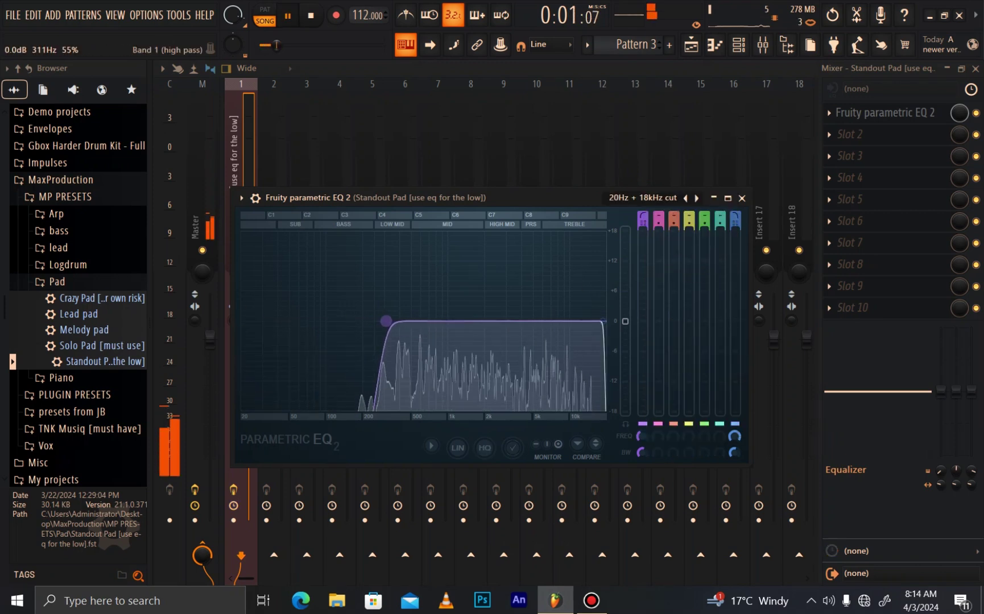
{"action": "left_click", "coordinate": [738, 45]}
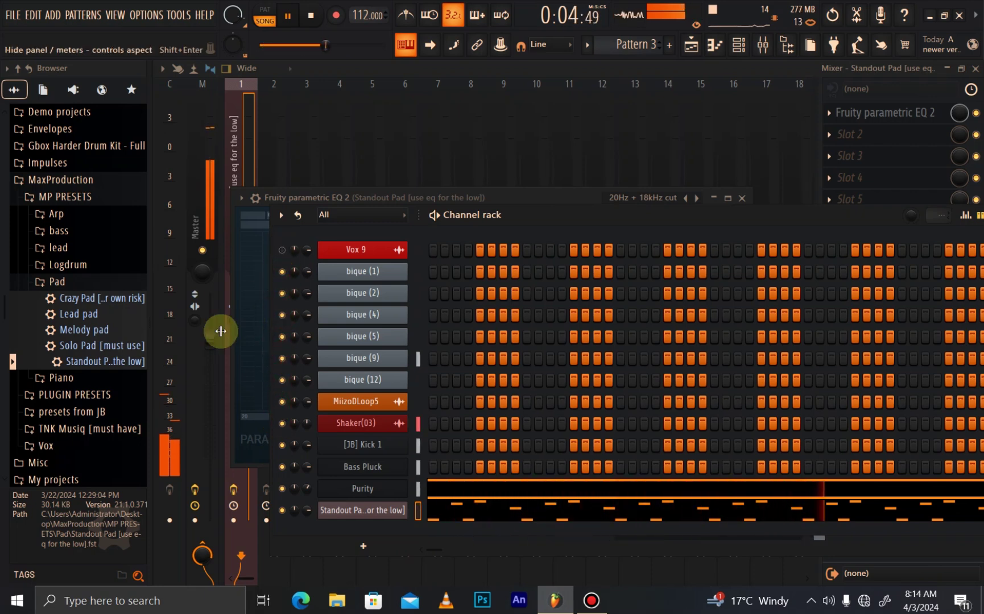
{"action": "left_click", "coordinate": [89, 280]}
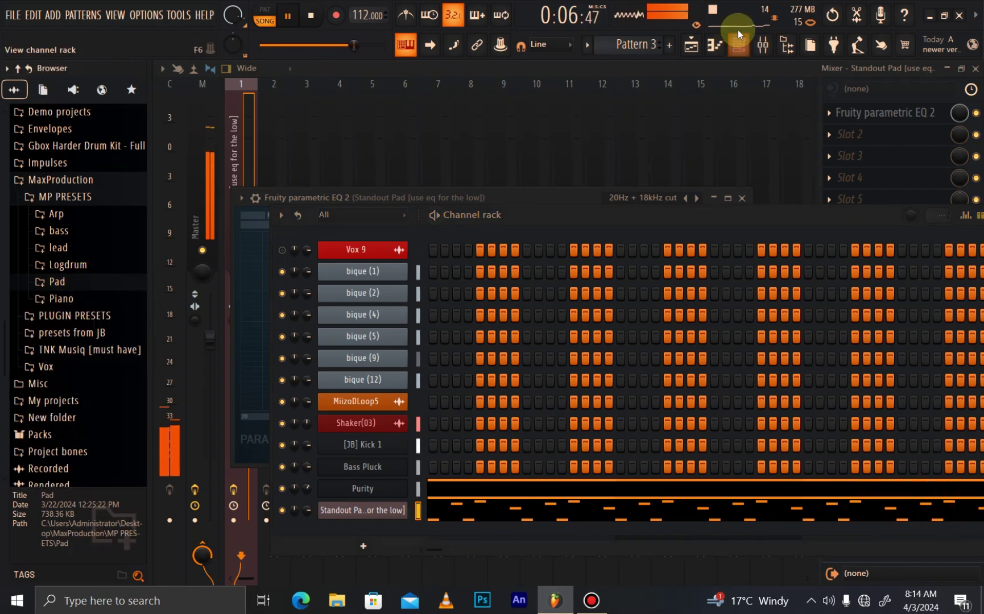
Step: Create Pattern 4 and place it at bar 1 of Track 6 in the playlist
{"action": "left_click", "coordinate": [692, 48]}
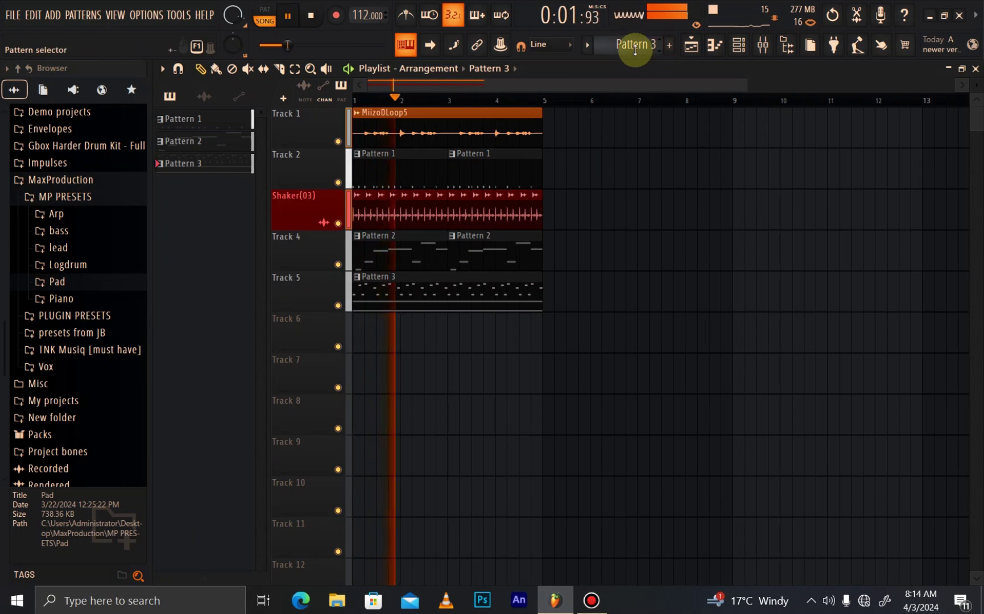
{"action": "scroll", "coordinate": [634, 46], "scroll_direction": "down", "scroll_amount": 1}
{"action": "left_click_drag", "start_coordinate": [428, 337], "coordinate": [213, 343]}
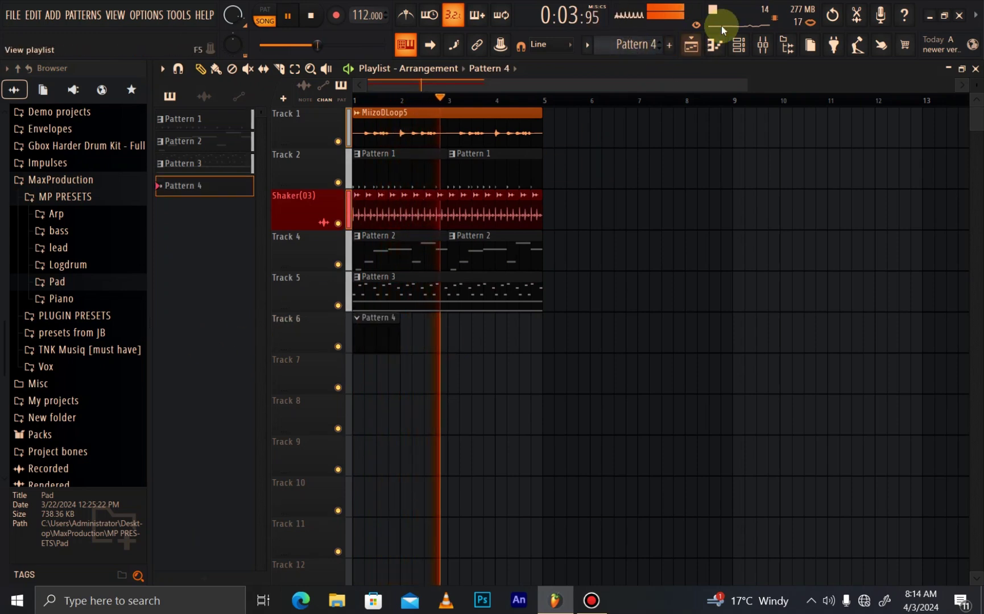
Step: Add the 60s lead [purity] preset from the MP PRESETS lead folder as a new channel and open its piano roll with playback running
{"action": "left_click", "coordinate": [739, 45]}
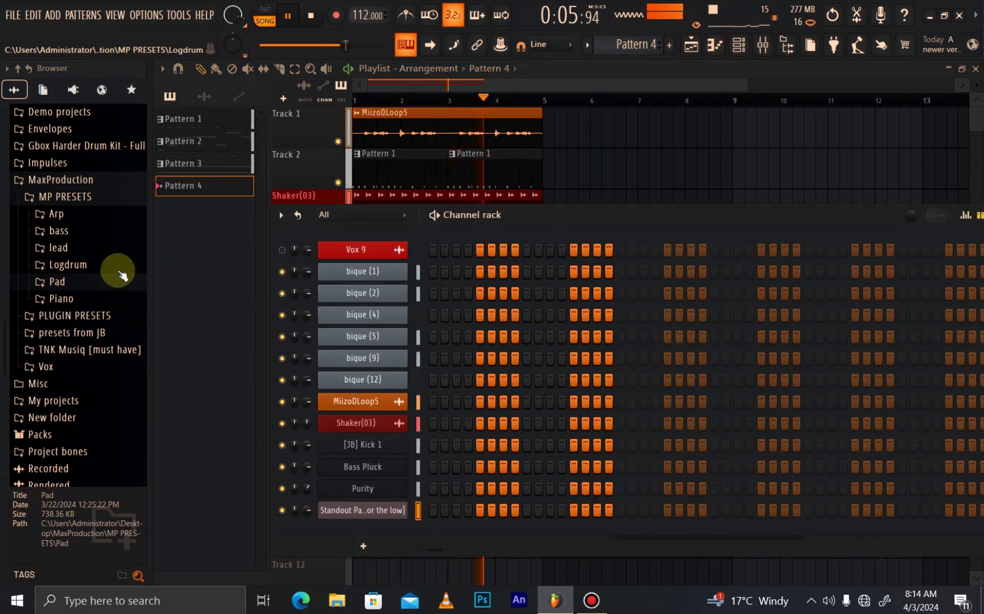
{"action": "left_click", "coordinate": [62, 248]}
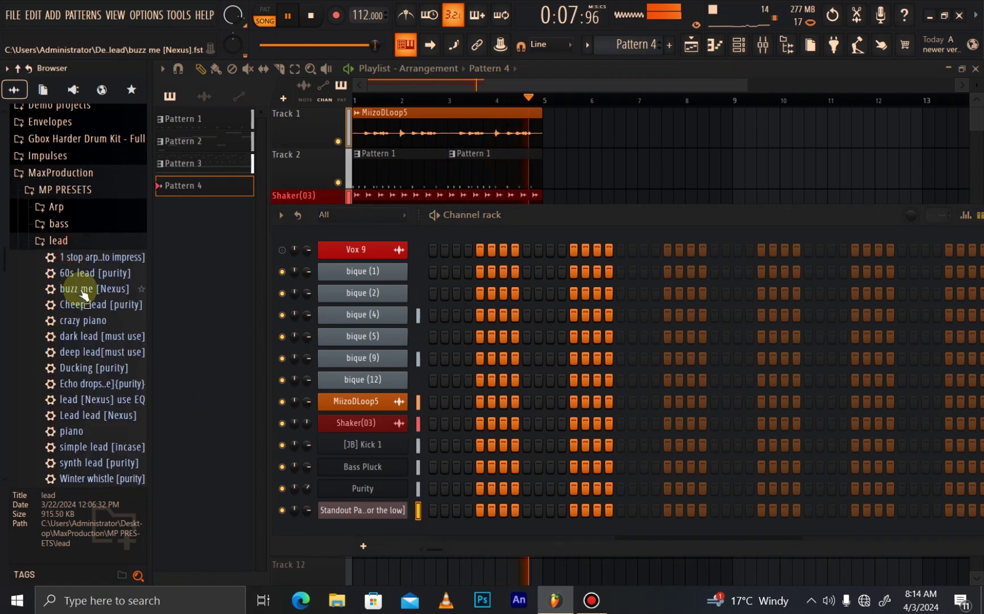
{"action": "left_click_drag", "start_coordinate": [85, 276], "coordinate": [370, 536]}
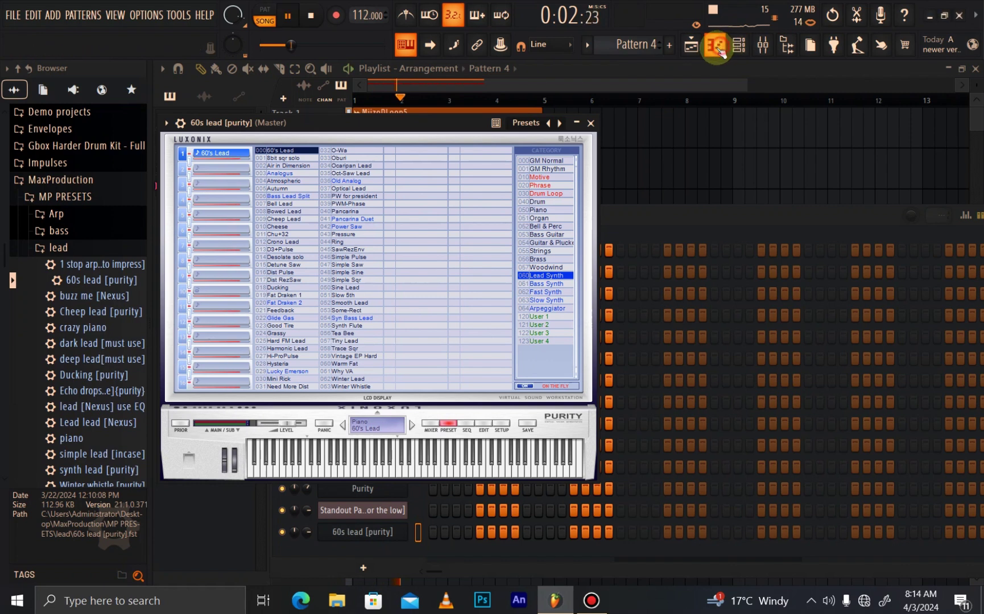
{"action": "left_click", "coordinate": [716, 48]}
{"action": "key", "text": "space"}
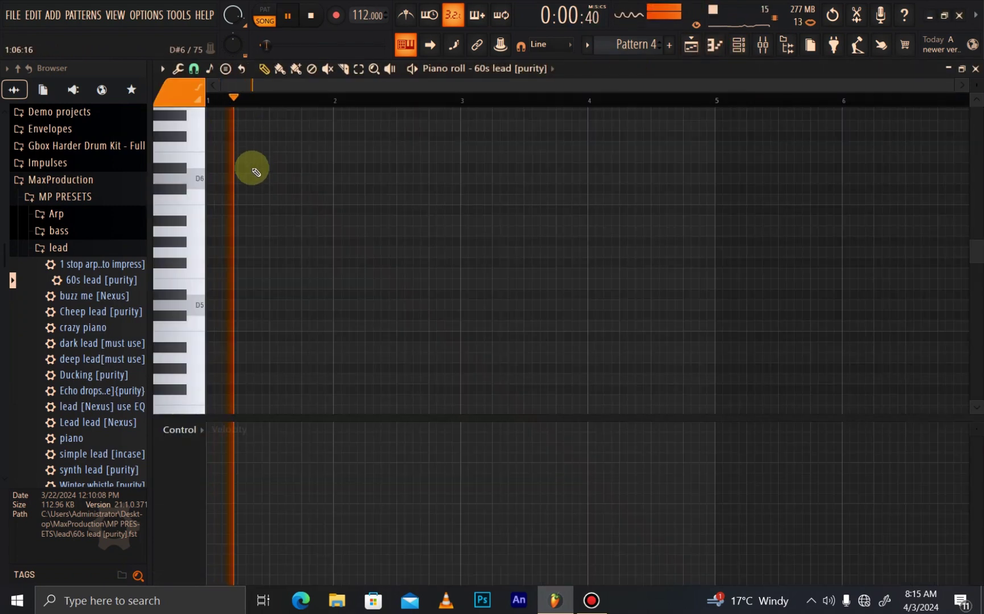
Step: Draw one-step 60s lead notes in bar 1: D6 at step 9 and D5 at step 11
{"action": "left_click", "coordinate": [294, 199]}
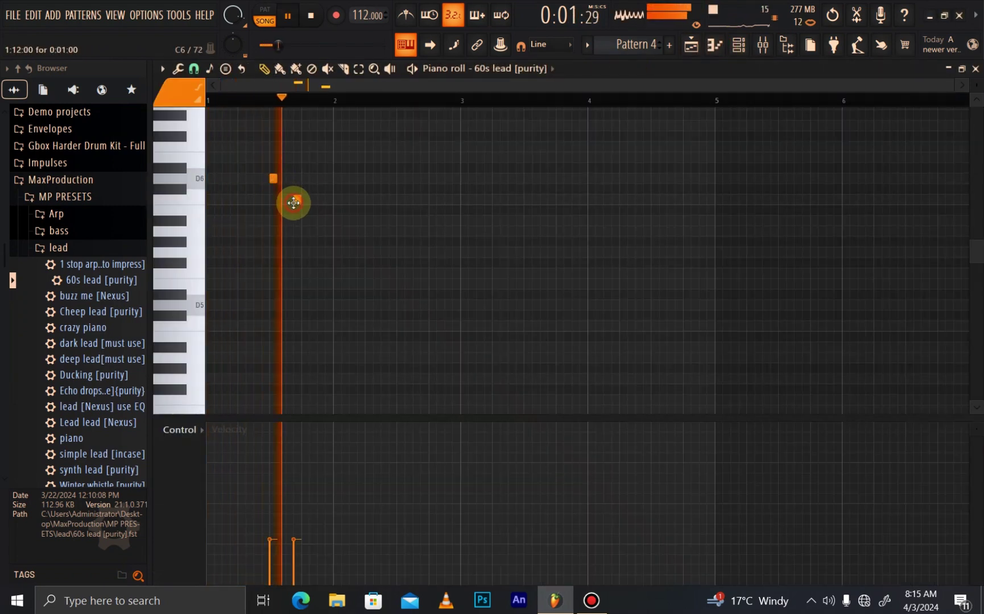
{"action": "left_click_drag", "start_coordinate": [285, 205], "coordinate": [286, 309]}
{"action": "key", "text": "space"}
{"action": "key", "text": "space"}
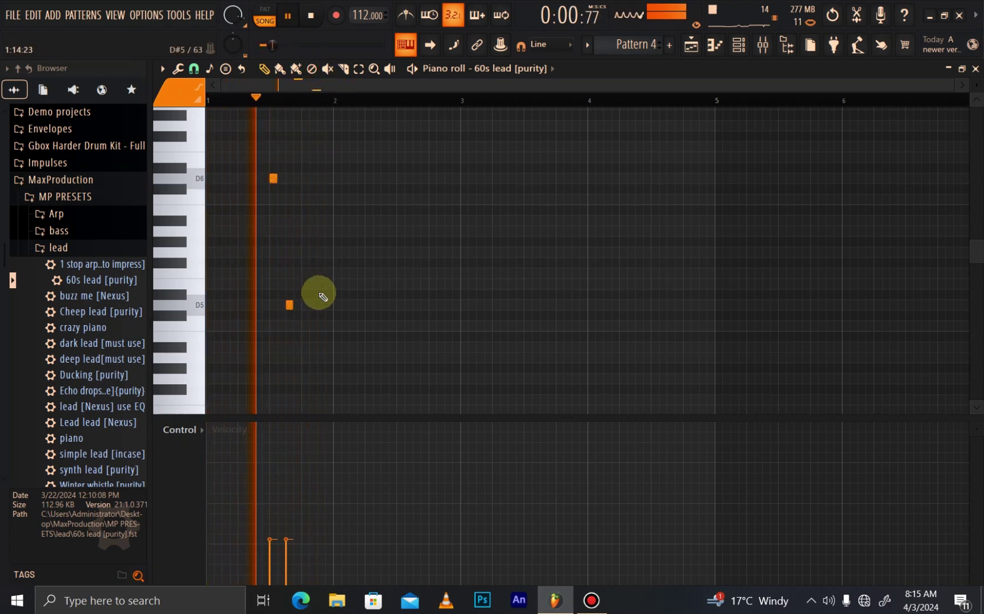
Step: Add a one-step D6 note at step 1 of bar 2 and a D5 note at step 3
{"action": "left_click", "coordinate": [336, 181]}
{"action": "key", "text": "space"}
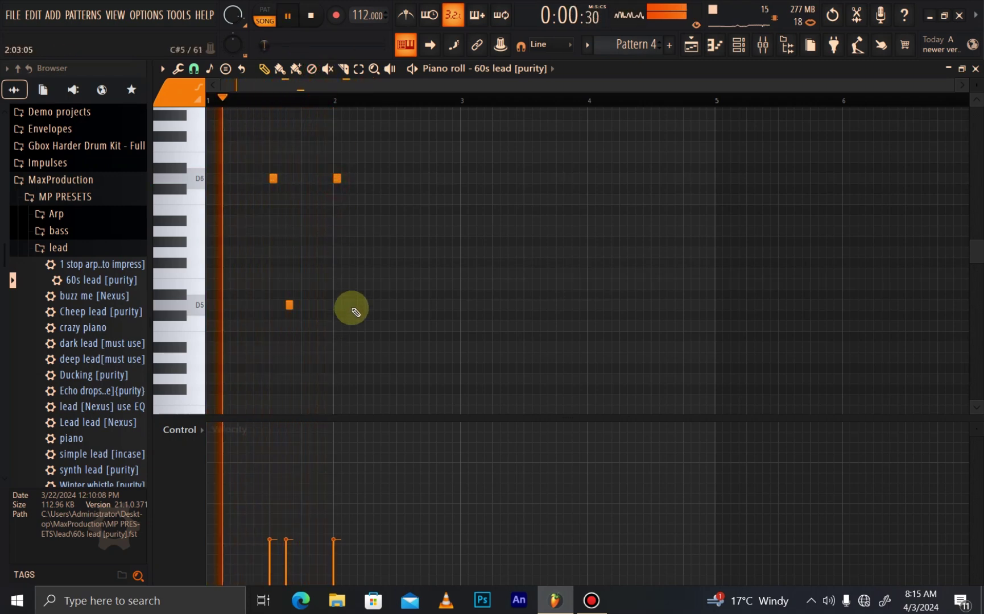
{"action": "left_click", "coordinate": [365, 306]}
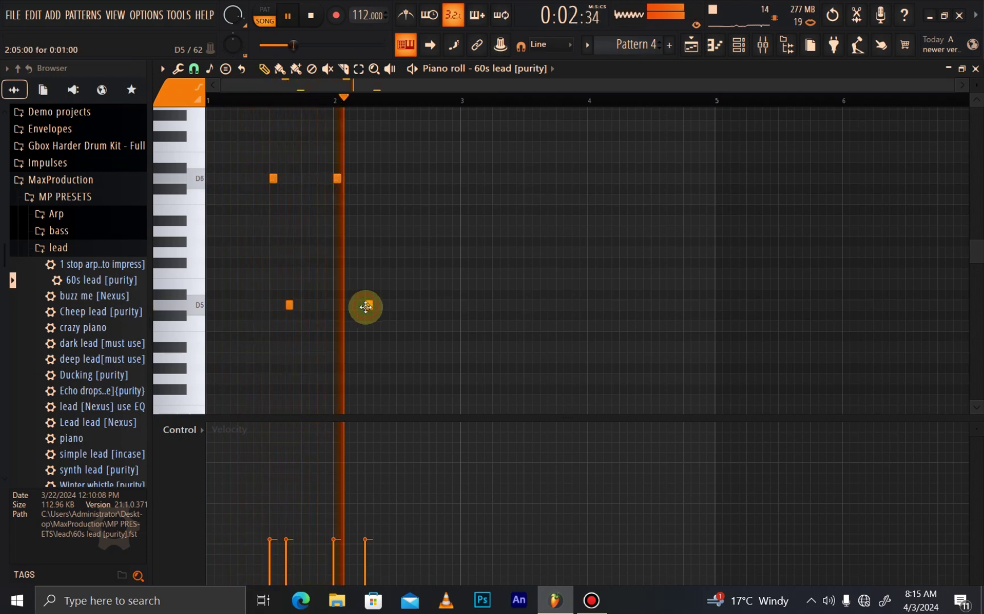
{"action": "left_click_drag", "start_coordinate": [365, 306], "coordinate": [356, 305]}
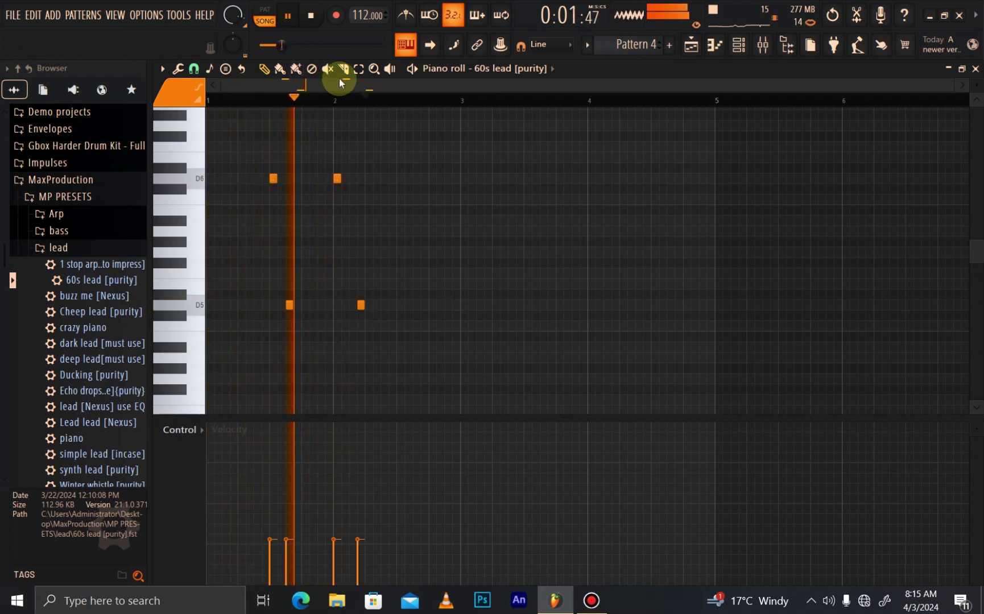
{"action": "left_click", "coordinate": [358, 68]}
{"action": "left_click_drag", "start_coordinate": [367, 297], "coordinate": [354, 316]}
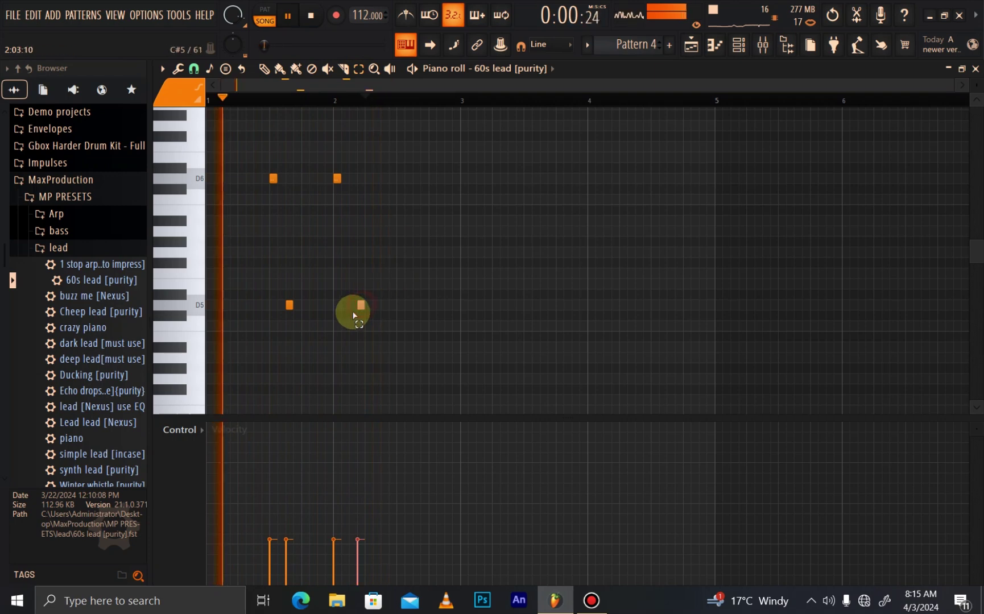
{"action": "key", "text": "shift+Left"}
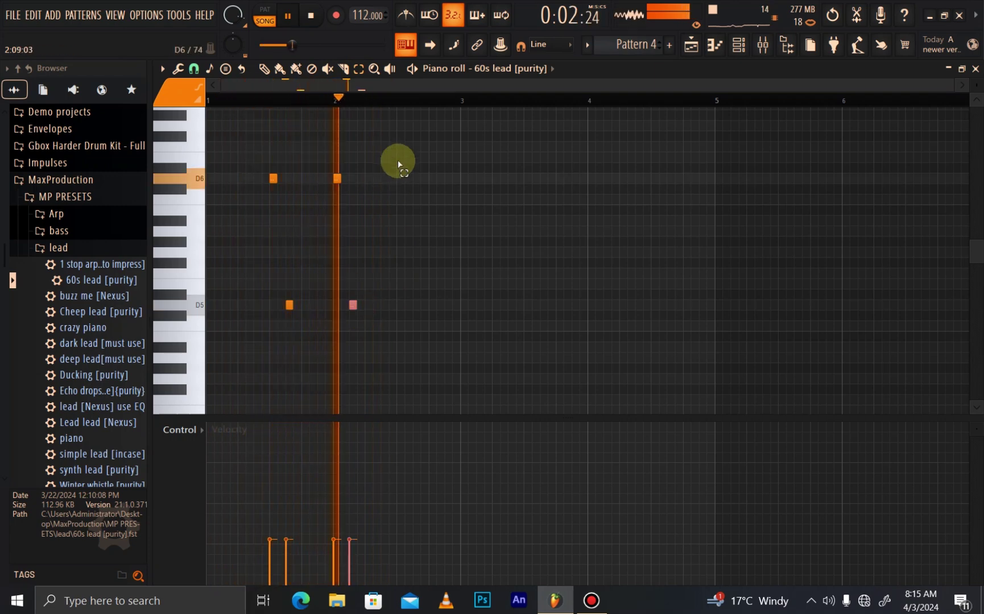
Step: Duplicate the four notes and move the copies so they start at step 9 of bar 2
{"action": "left_click_drag", "start_coordinate": [398, 161], "coordinate": [202, 410]}
{"action": "key", "text": "ctrl+b"}
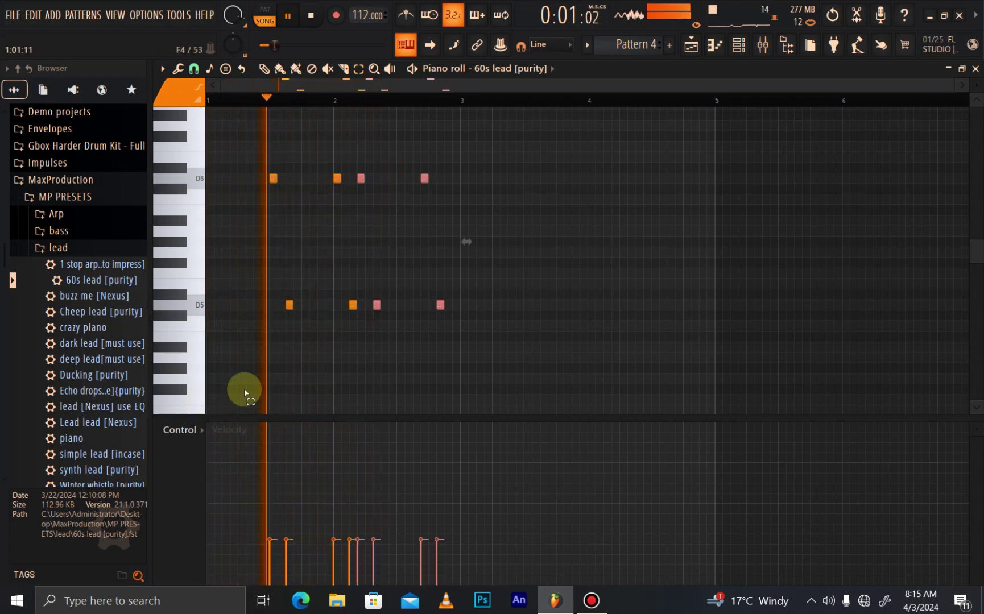
{"action": "left_click", "coordinate": [263, 68]}
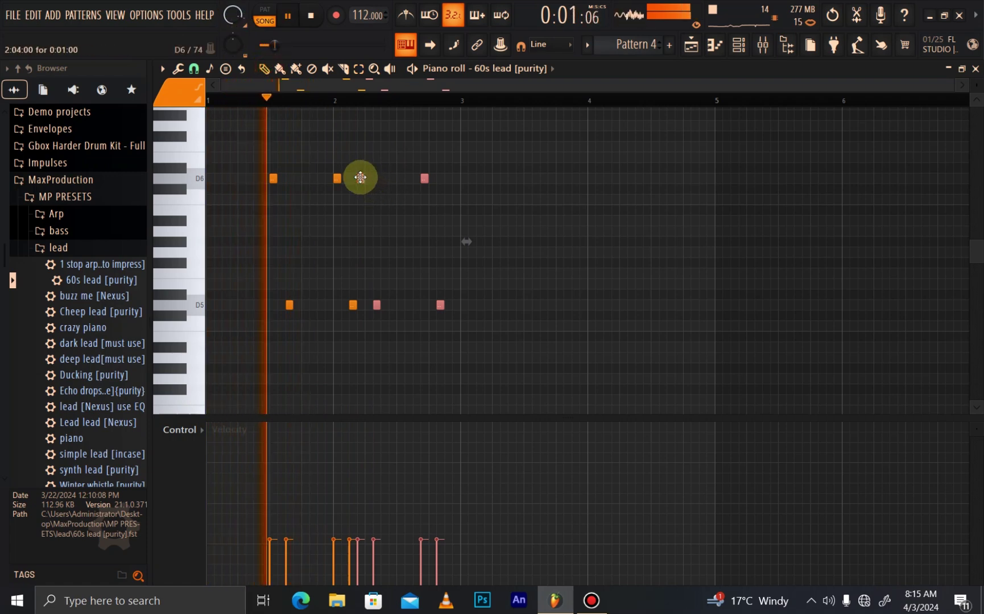
{"action": "left_click_drag", "start_coordinate": [361, 178], "coordinate": [400, 180]}
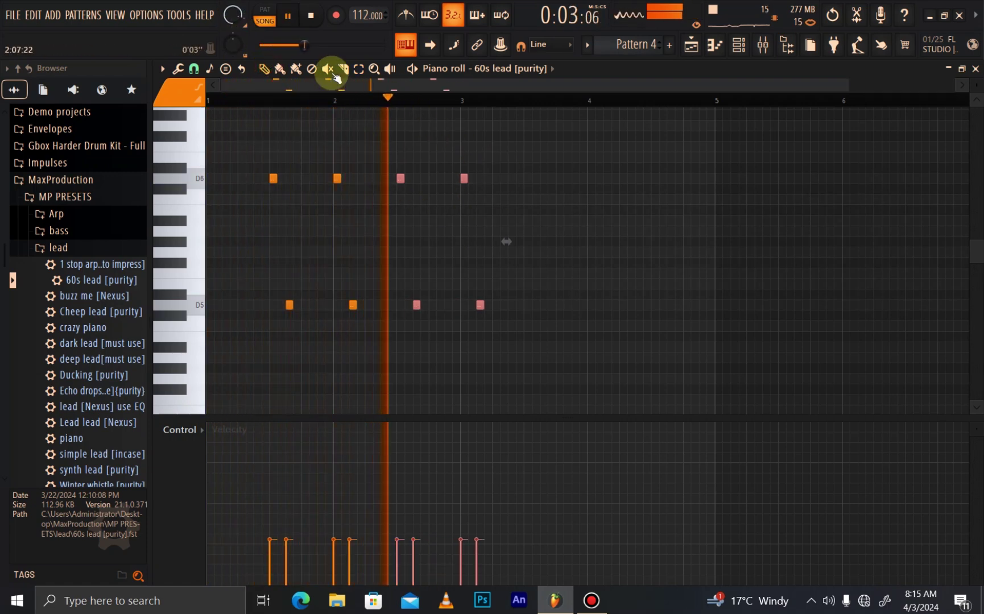
Step: Move the D6 and D5 pair in bar 3 to the start of bar 1
{"action": "left_click", "coordinate": [358, 68]}
{"action": "left_click_drag", "start_coordinate": [476, 133], "coordinate": [473, 378]}
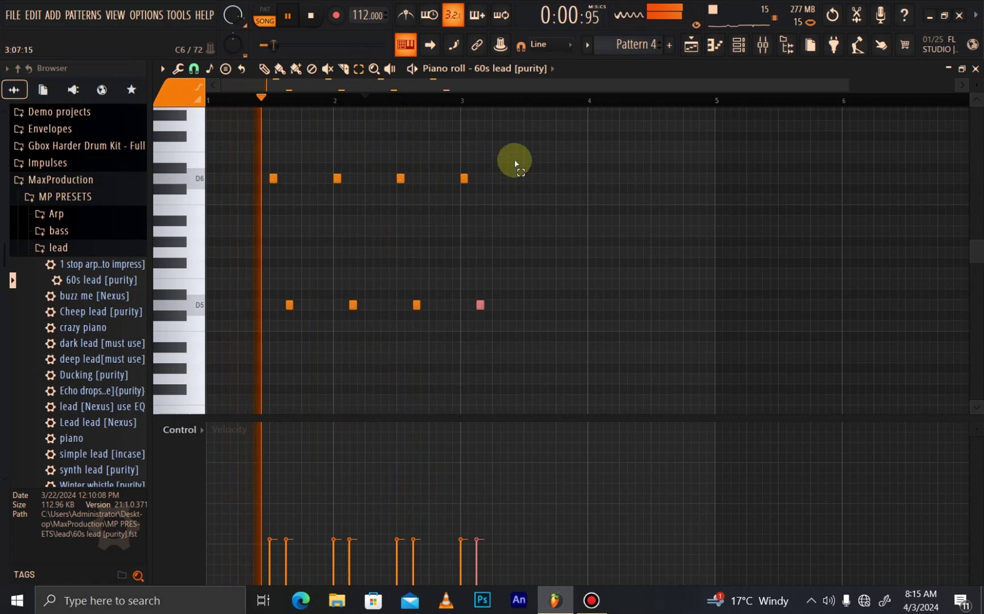
{"action": "mouse_move", "coordinate": [456, 142]}
{"action": "left_mouse_down"}
{"action": "mouse_move", "coordinate": [483, 308]}
{"action": "mouse_move", "coordinate": [512, 365]}
{"action": "left_mouse_up"}
{"action": "left_click", "coordinate": [264, 69]}
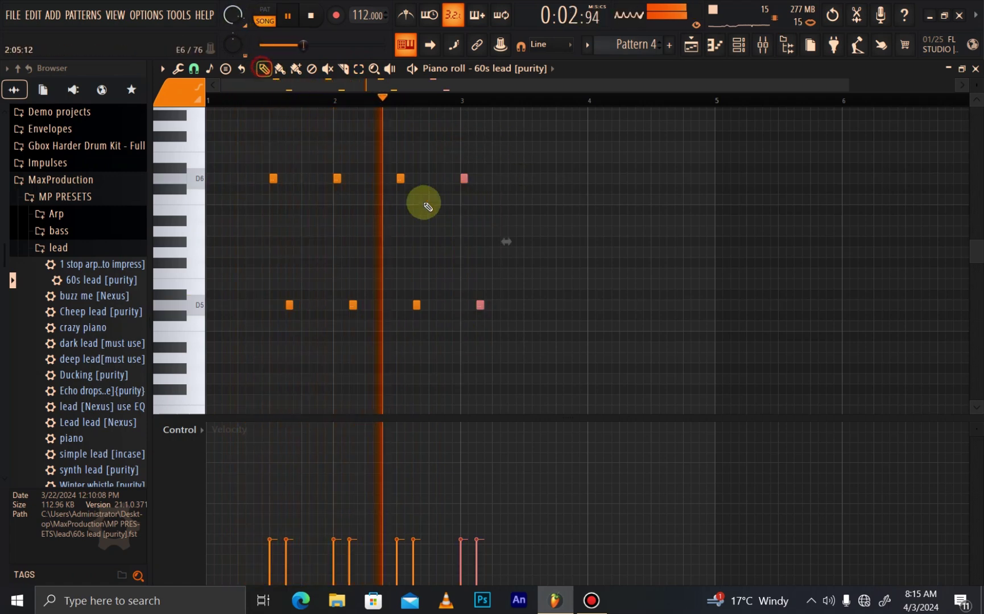
{"action": "left_click_drag", "start_coordinate": [461, 176], "coordinate": [207, 177]}
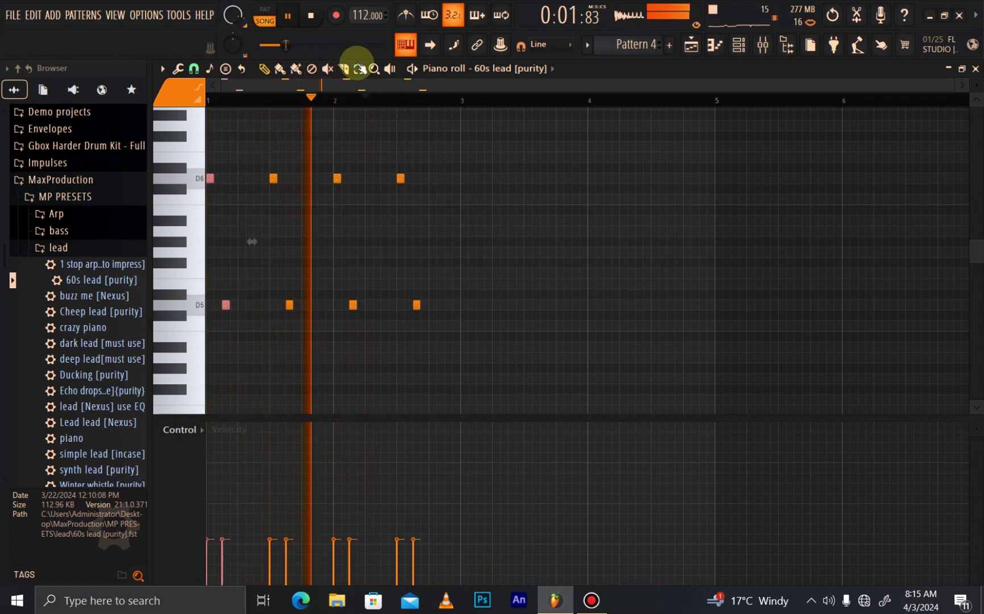
Step: Duplicate the whole two-bar D6 and D5 sequence into bars 3 and 4, and clear the time selection
{"action": "left_click_drag", "start_coordinate": [455, 103], "coordinate": [3, 223]}
{"action": "key", "text": "ctrl+b"}
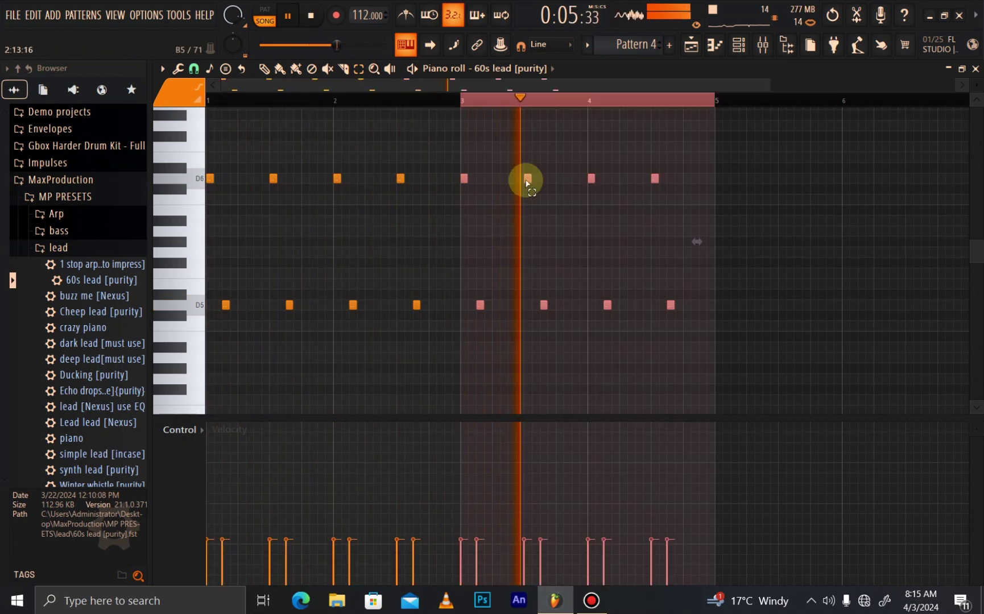
{"action": "left_click", "coordinate": [571, 99]}
Step: Add the Lead lead [Nexus] preset from the lead folder as a new channel and open its piano roll
{"action": "left_click", "coordinate": [762, 44]}
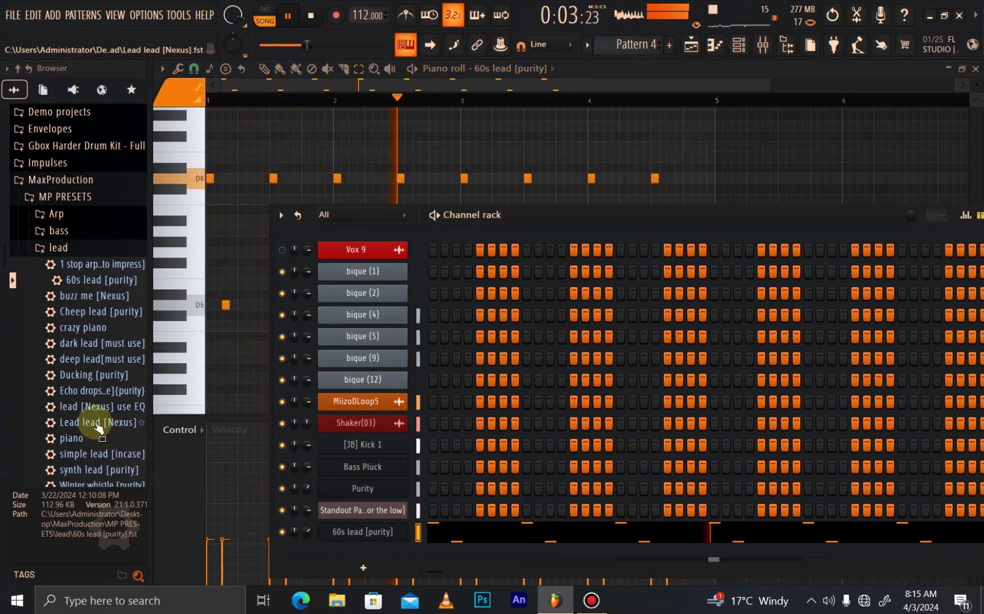
{"action": "left_click_drag", "start_coordinate": [94, 426], "coordinate": [370, 551]}
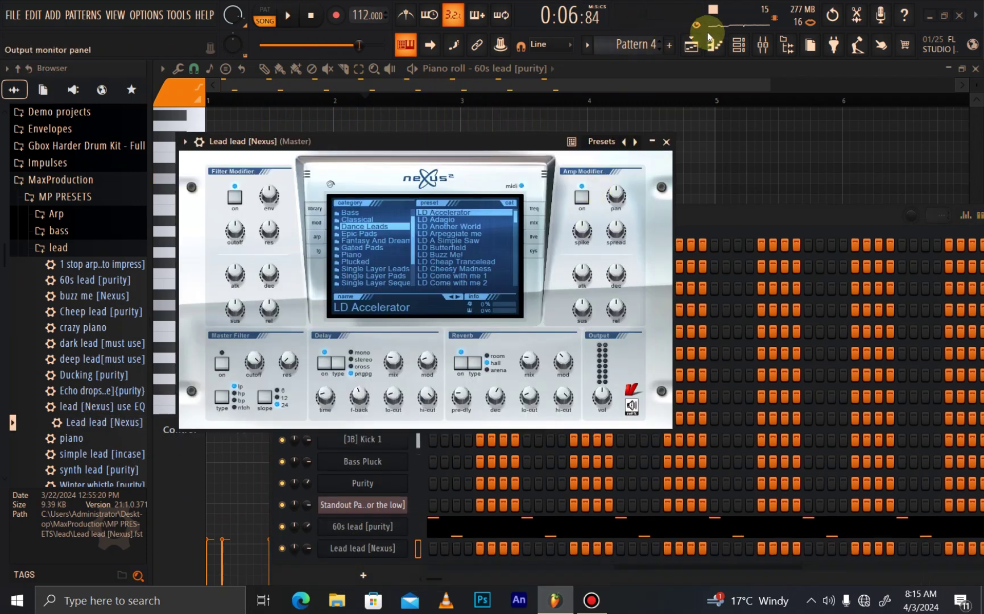
{"action": "left_click", "coordinate": [714, 44]}
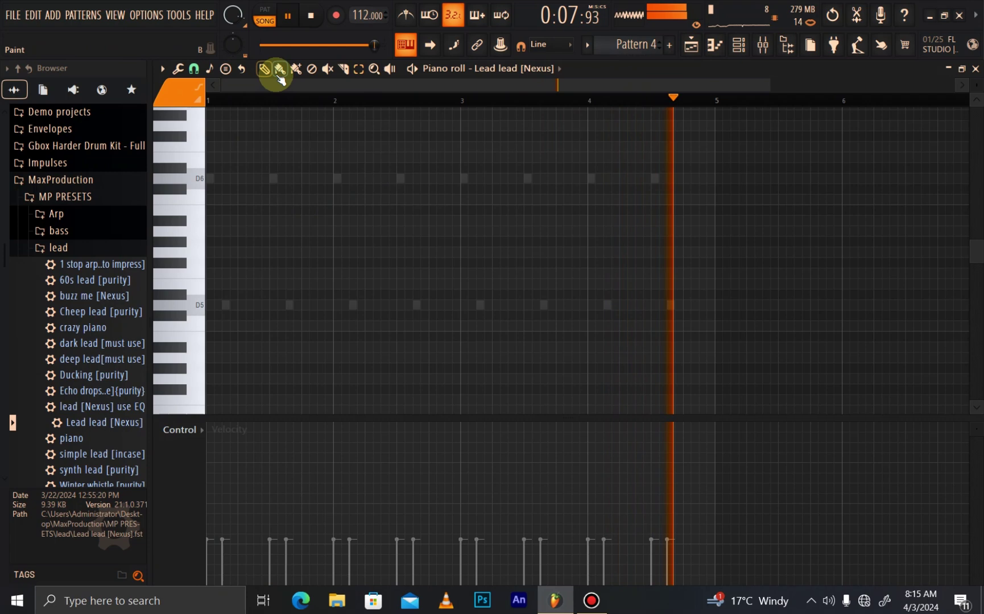
Step: Draw one-step notes in bar 1: D6 at step 7, A5 at step 11 and A#5 at step 12
{"action": "left_click", "coordinate": [258, 178]}
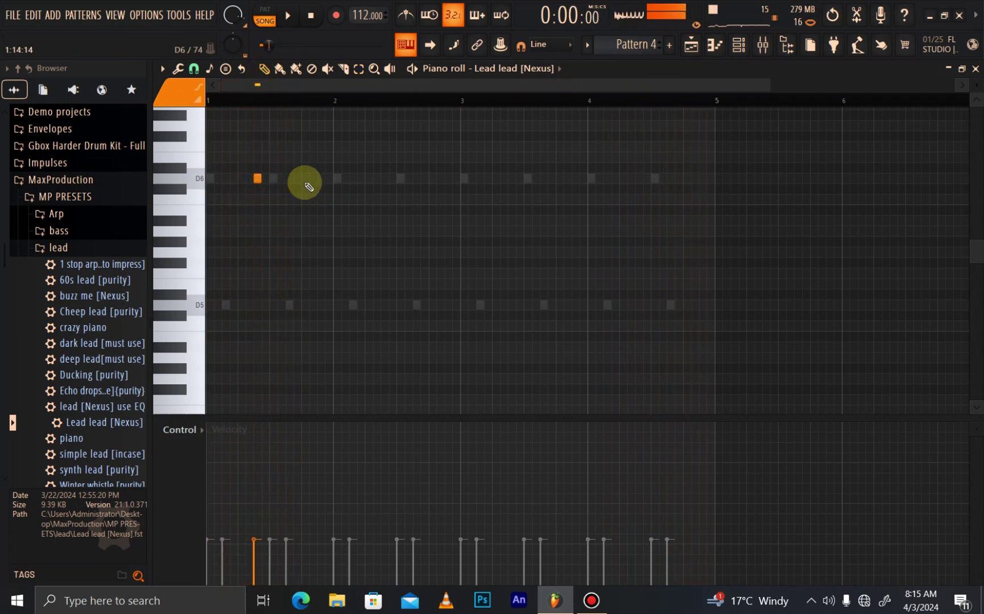
{"action": "left_click", "coordinate": [299, 231]}
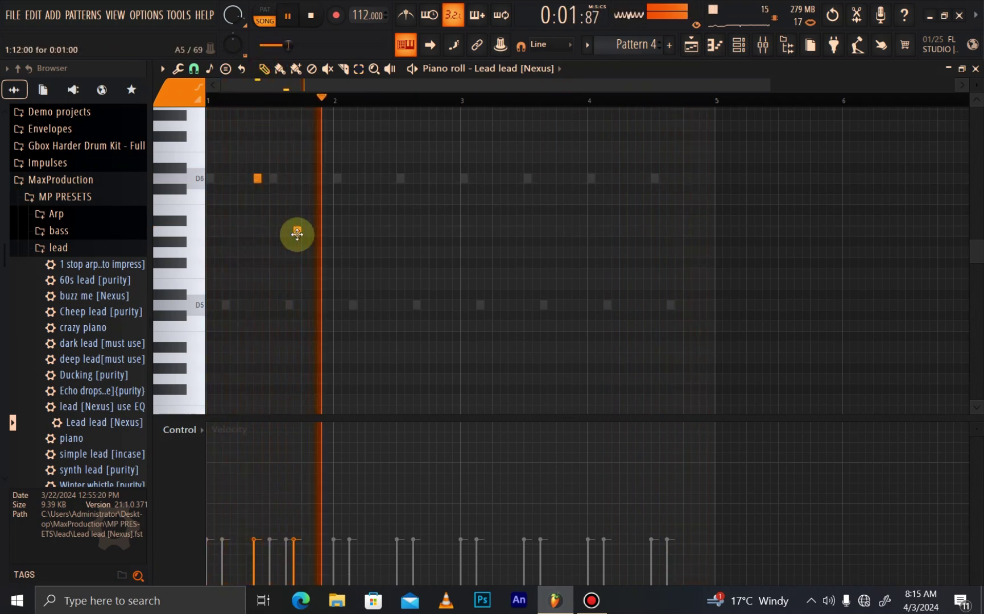
{"action": "left_click", "coordinate": [296, 220]}
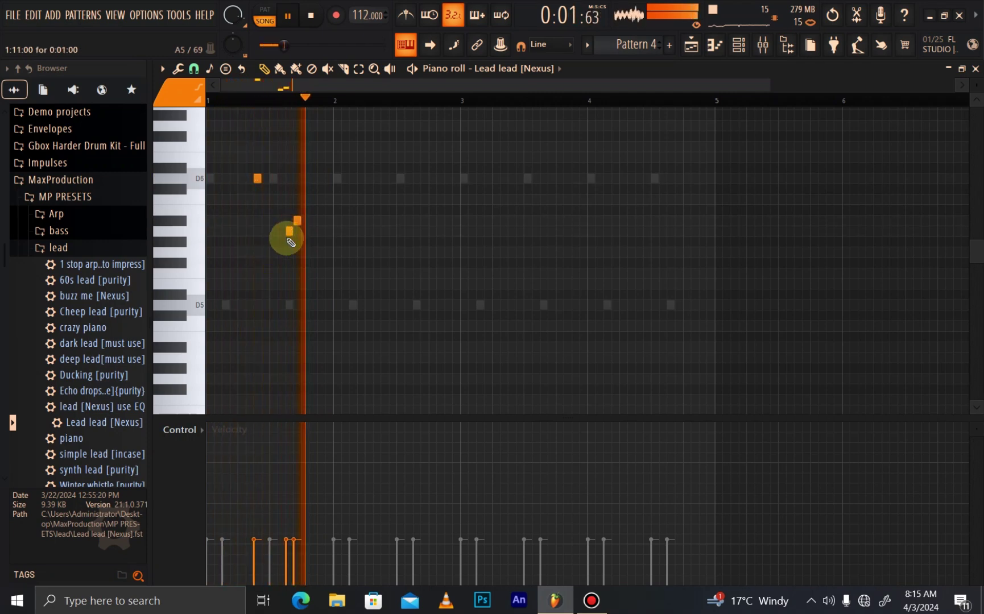
Step: Shorten the A5 and A#5 notes to half a step and lower their velocities, the A5 note's further
{"action": "left_click", "coordinate": [353, 69]}
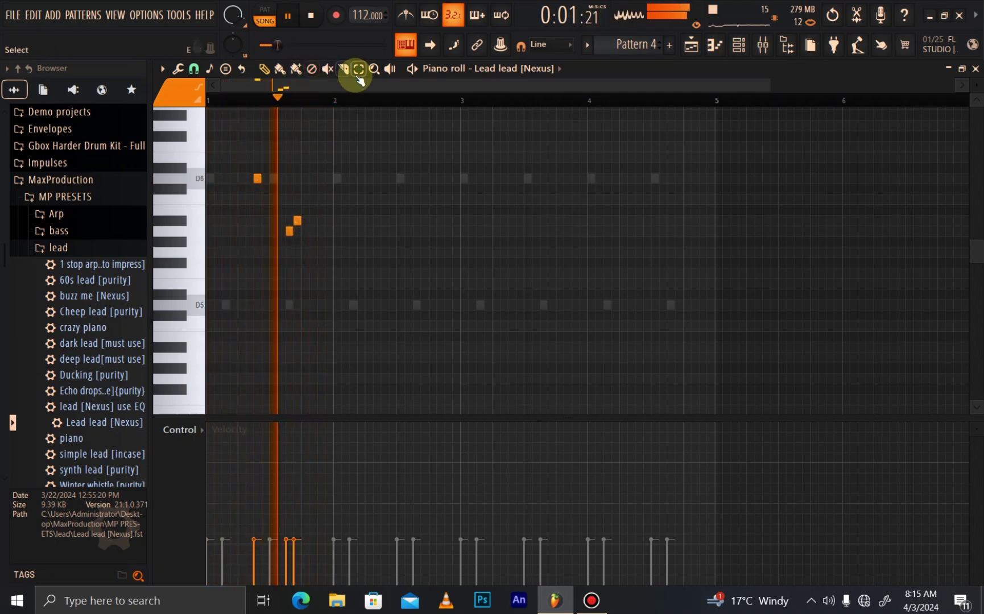
{"action": "left_click_drag", "start_coordinate": [334, 197], "coordinate": [281, 238]}
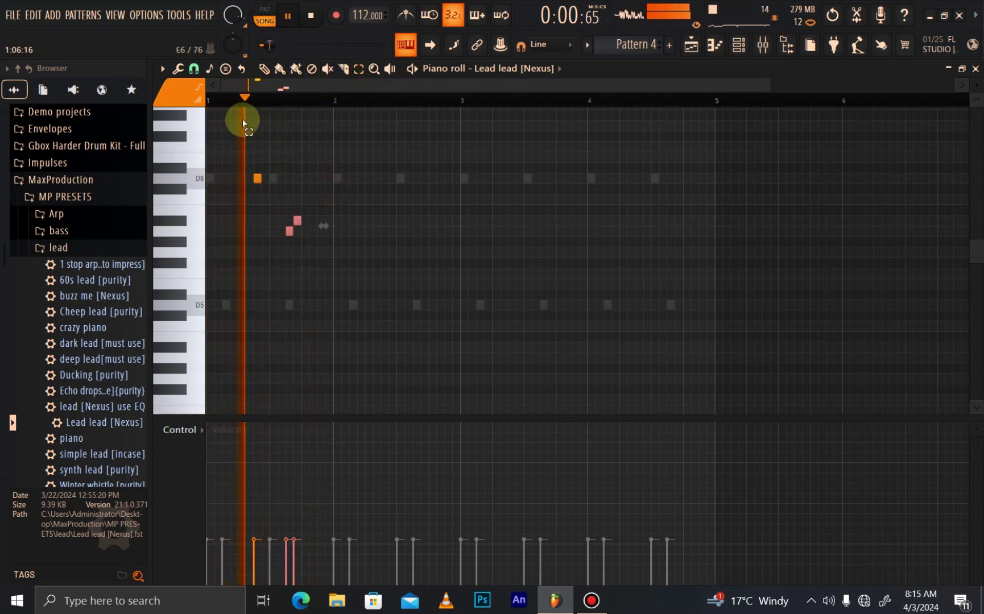
{"action": "left_click", "coordinate": [194, 68]}
{"action": "left_click", "coordinate": [224, 185]}
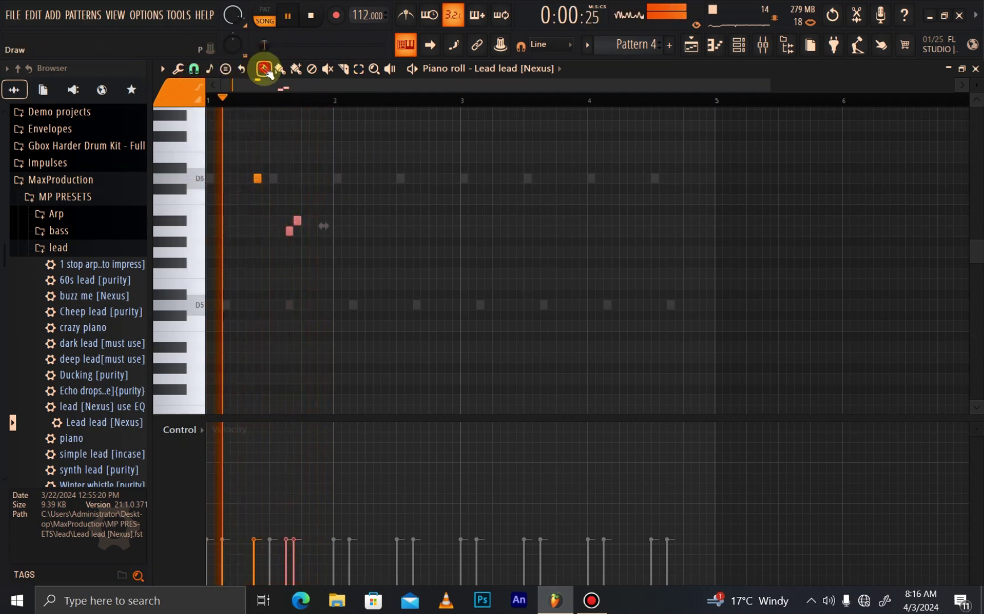
{"action": "key", "text": "space"}
{"action": "left_click", "coordinate": [300, 222]}
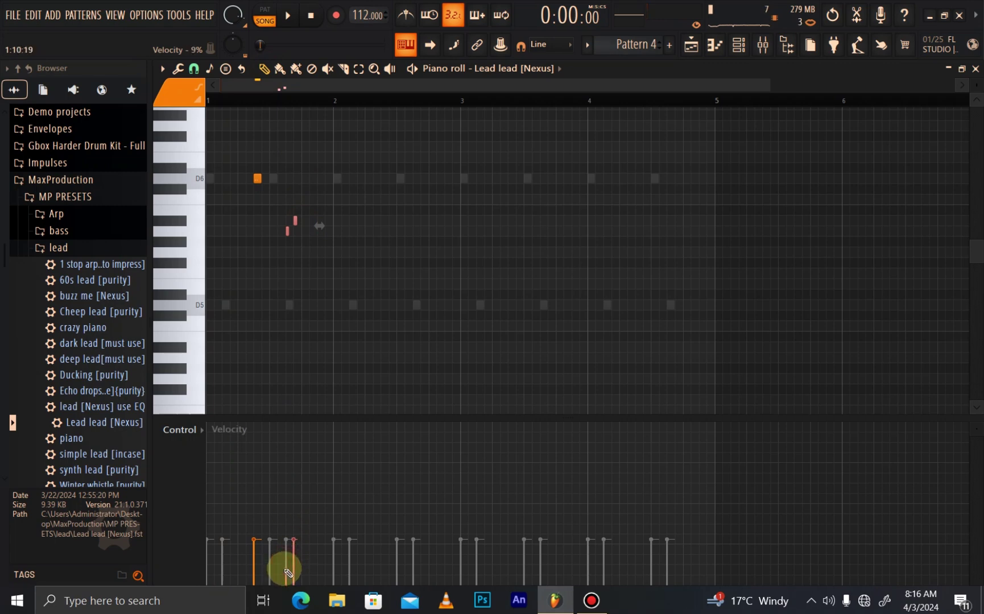
{"action": "key", "text": "space"}
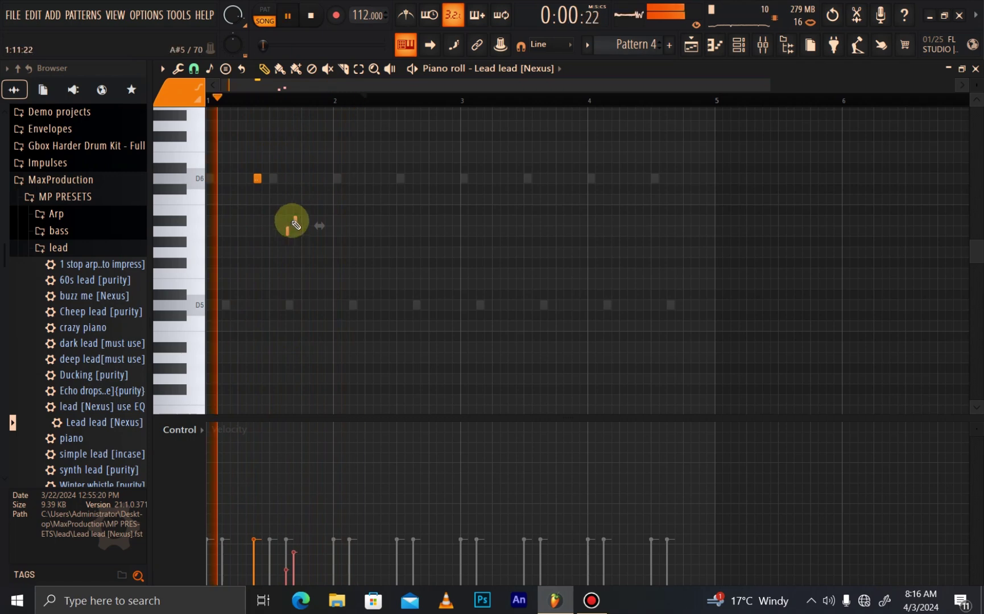
Step: Move the two short notes up to E6 and F6 and listen to them with the beat
{"action": "left_click_drag", "start_coordinate": [288, 229], "coordinate": [295, 150]}
{"action": "key", "text": "space"}
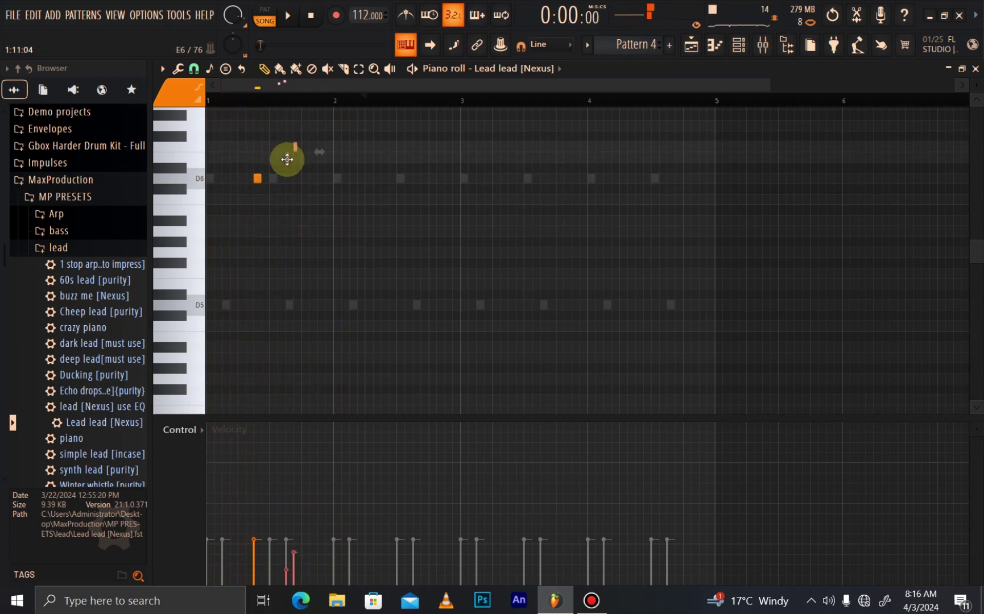
{"action": "key", "text": "space"}
{"action": "scroll", "coordinate": [314, 246], "scroll_direction": "down", "scroll_amount": 2}
{"action": "scroll", "coordinate": [281, 99], "scroll_direction": "up", "scroll_amount": 2}
{"action": "scroll", "coordinate": [296, 257], "scroll_direction": "up", "scroll_amount": 3}
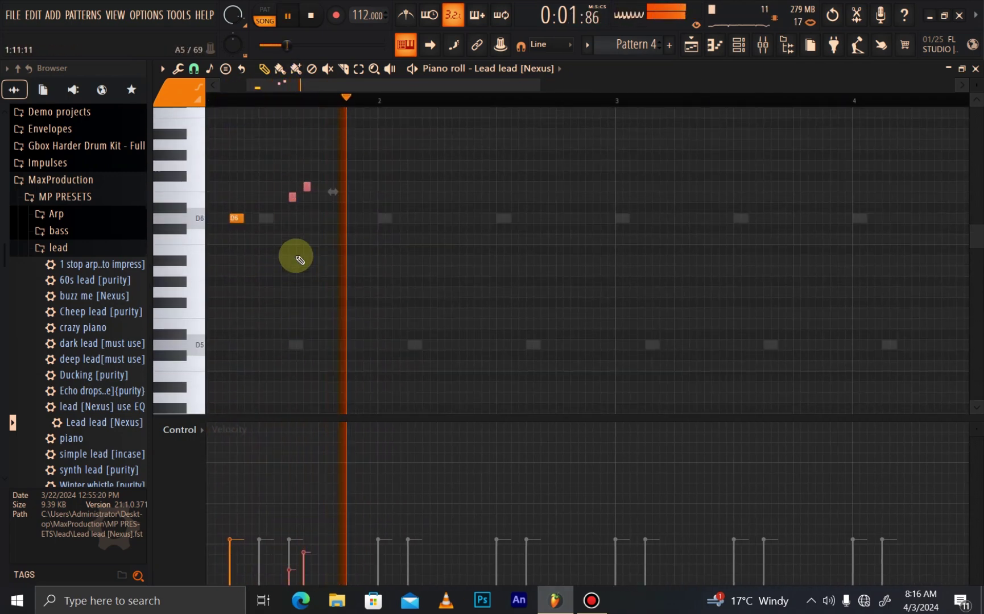
{"action": "scroll", "coordinate": [297, 250], "scroll_direction": "up", "scroll_amount": 3}
{"action": "key", "text": "space"}
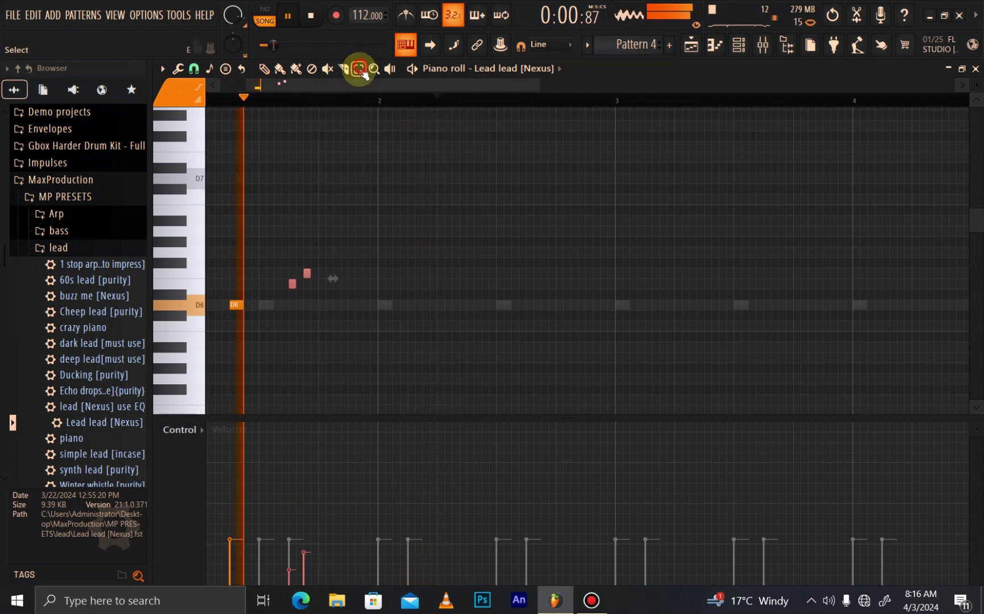
Step: Try the two short notes at higher pitches, the first at A#6 and the second at A6
{"action": "key", "text": "space"}
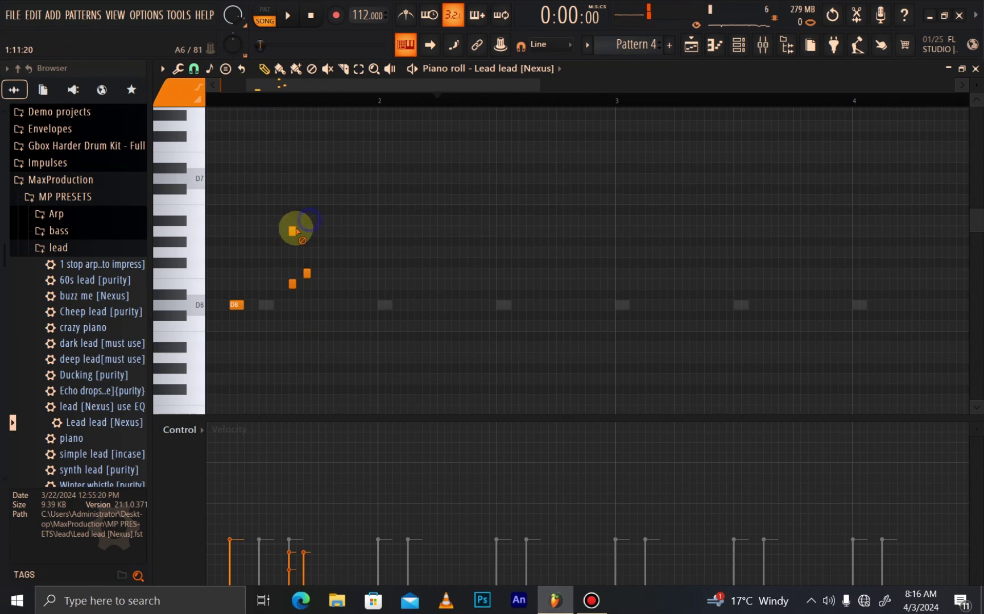
{"action": "left_click_drag", "start_coordinate": [332, 260], "coordinate": [260, 332]}
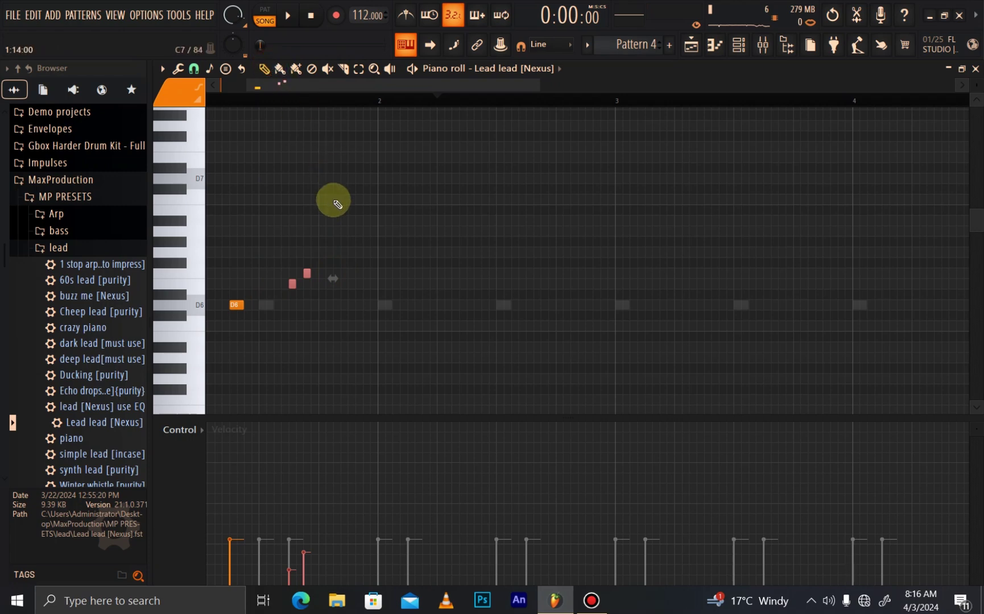
{"action": "right_click", "coordinate": [292, 285]}
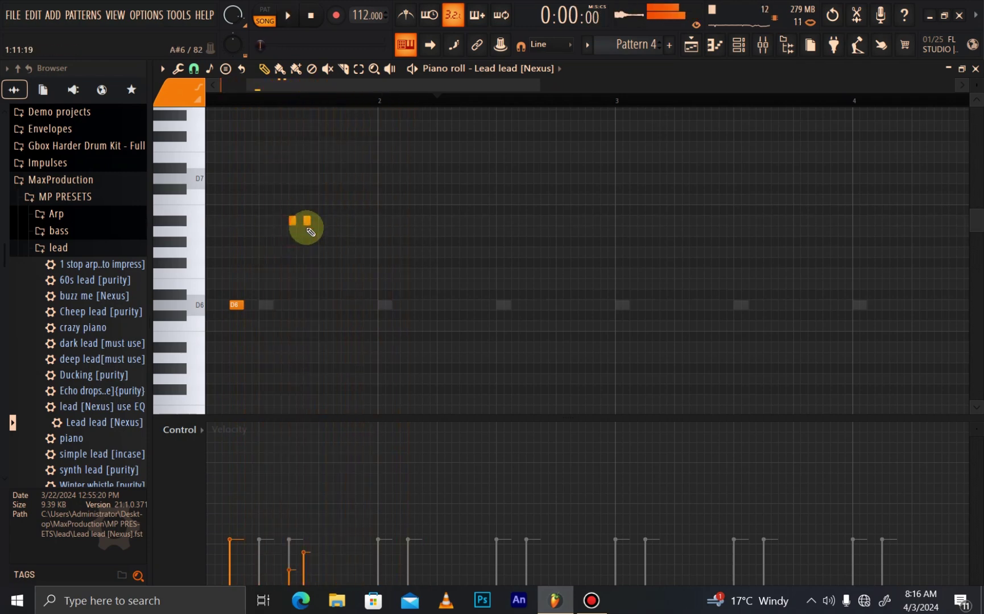
{"action": "left_click_drag", "start_coordinate": [306, 222], "coordinate": [307, 230]}
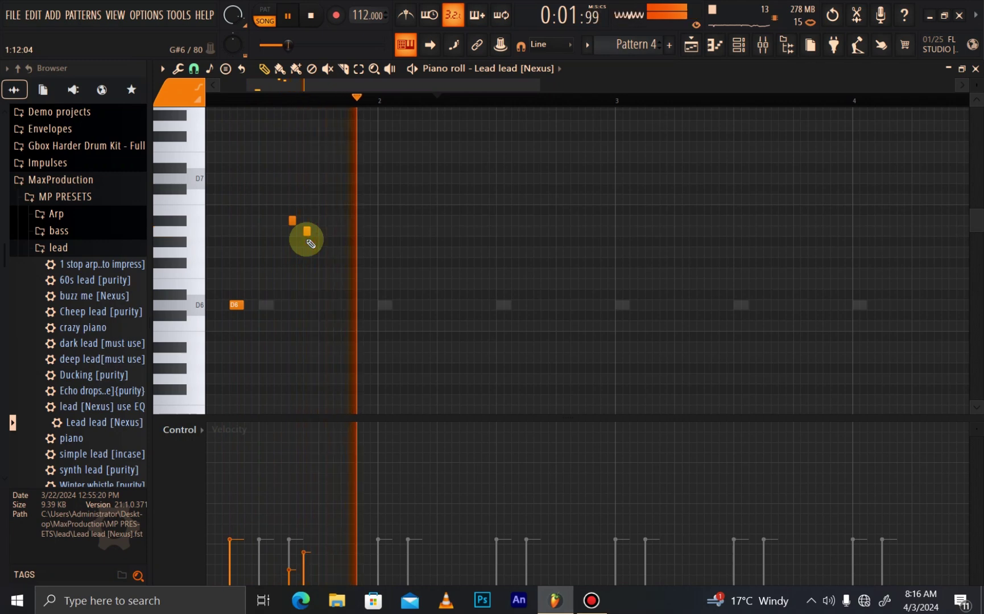
Step: Lower both short notes in bar 1 to E6, checking the pitches with playback
{"action": "key", "text": "space"}
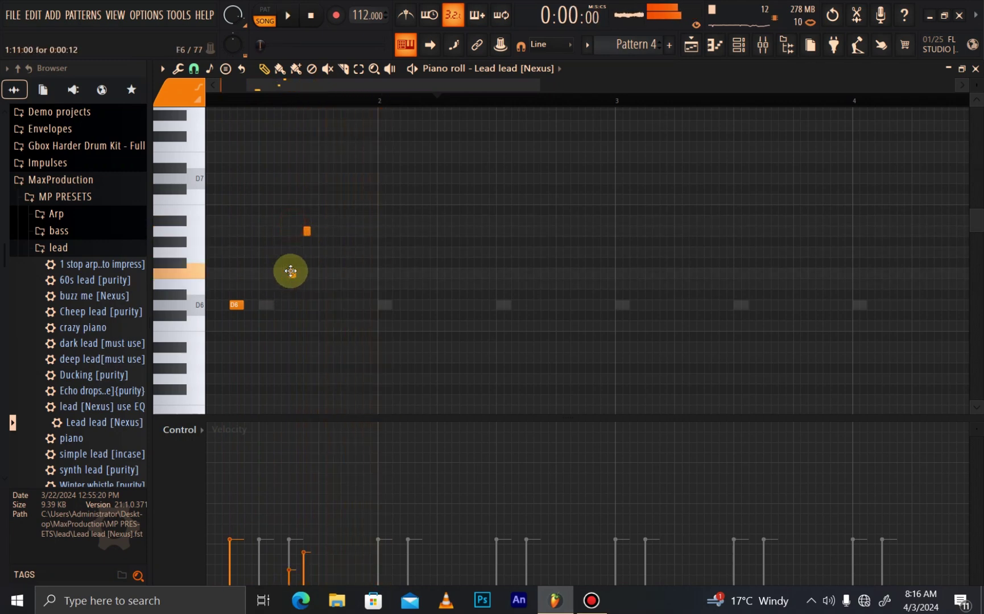
{"action": "left_click_drag", "start_coordinate": [306, 251], "coordinate": [306, 287]}
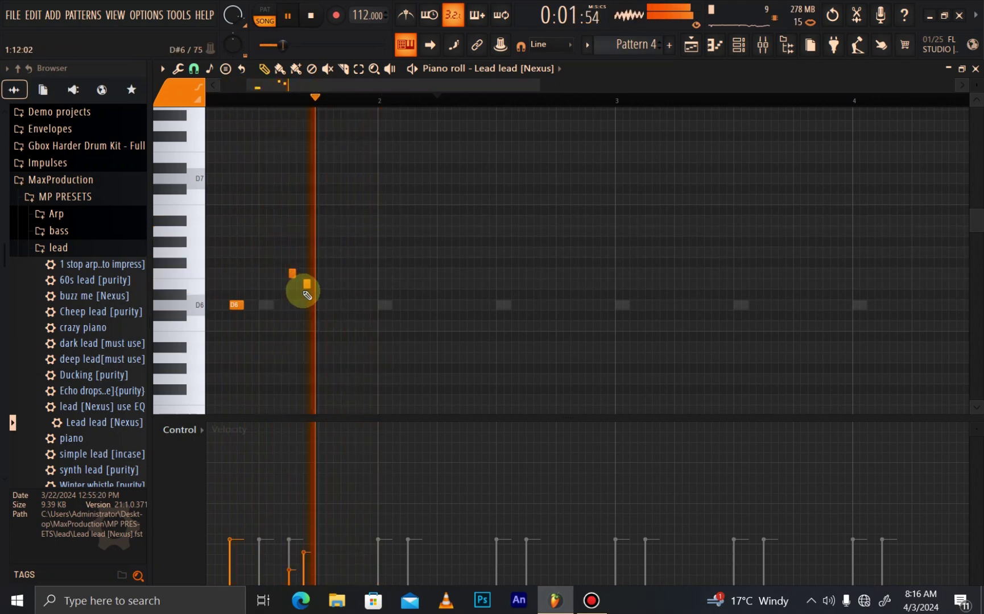
{"action": "key", "text": "space"}
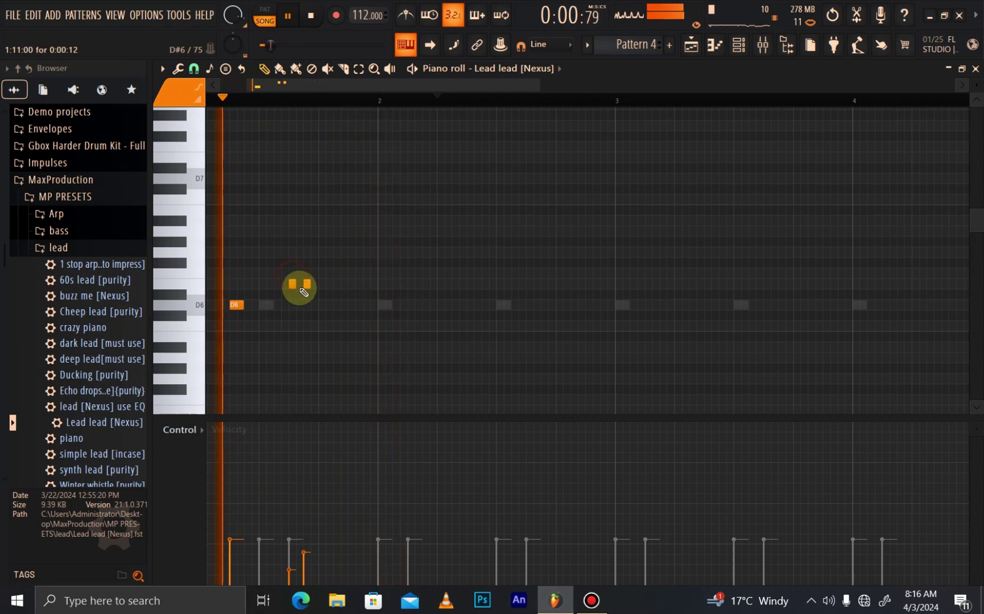
Step: Raise the second short note in bar 1 to F6 and listen to the phrase with the beat
{"action": "left_click", "coordinate": [305, 284]}
{"action": "key", "text": "space"}
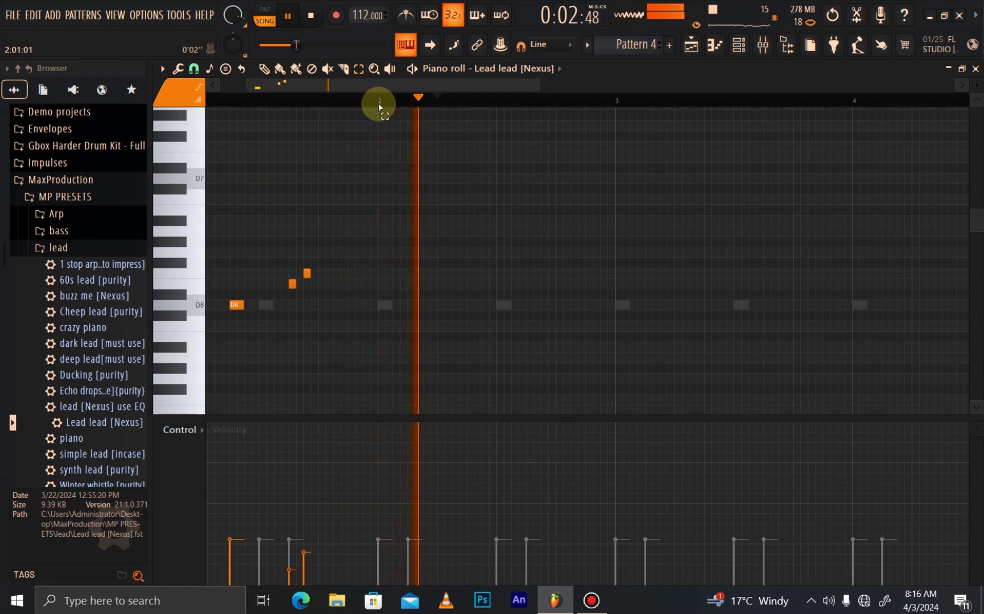
{"action": "key", "text": "space"}
{"action": "key", "text": "space"}
{"action": "left_click", "coordinate": [132, 406]}
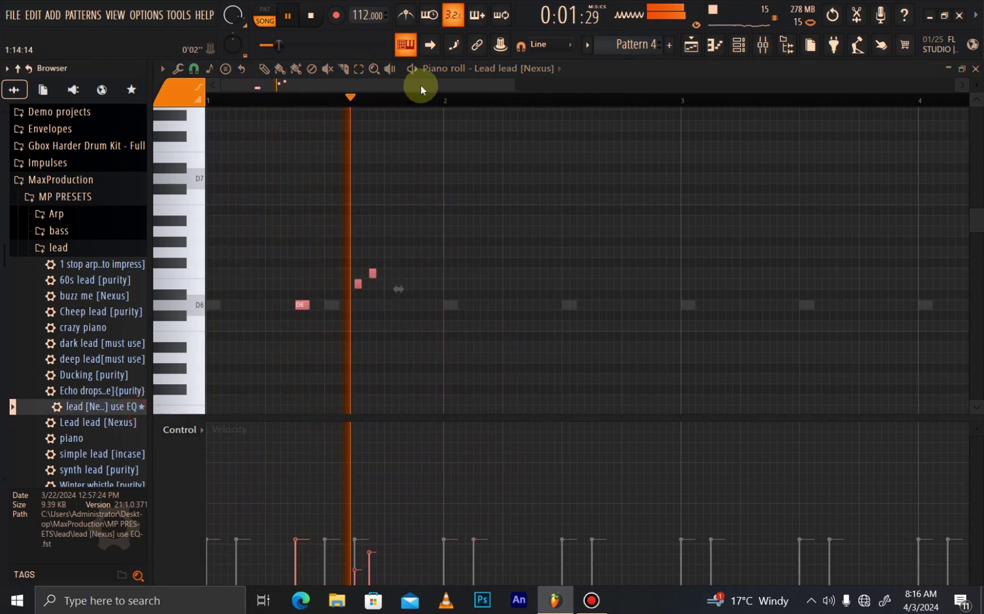
Step: Duplicate the bar 1 lead phrase into bars 2 and 3
{"action": "left_click_drag", "start_coordinate": [441, 98], "coordinate": [7, 257]}
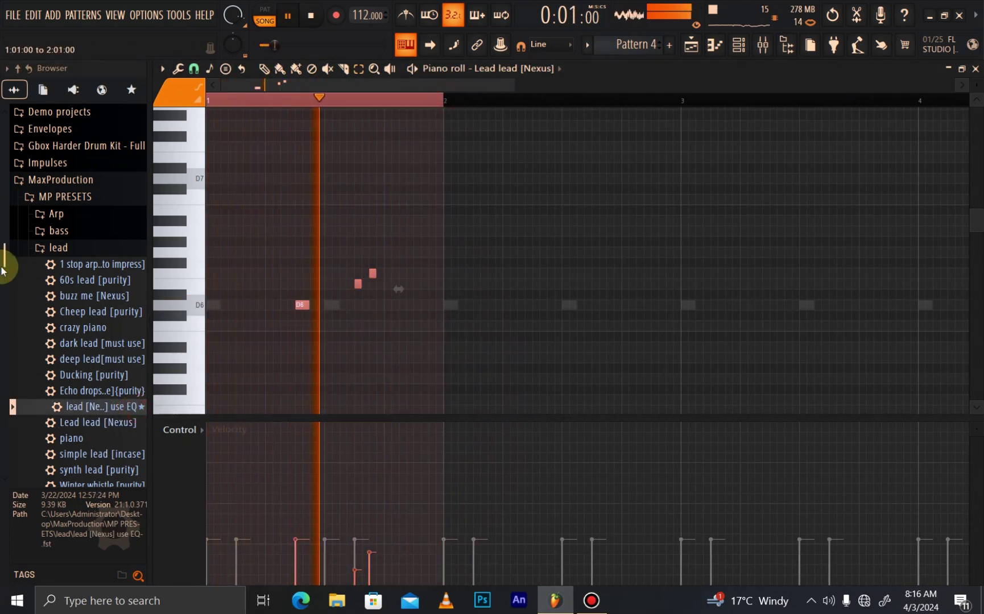
{"action": "key", "text": "ctrl+b"}
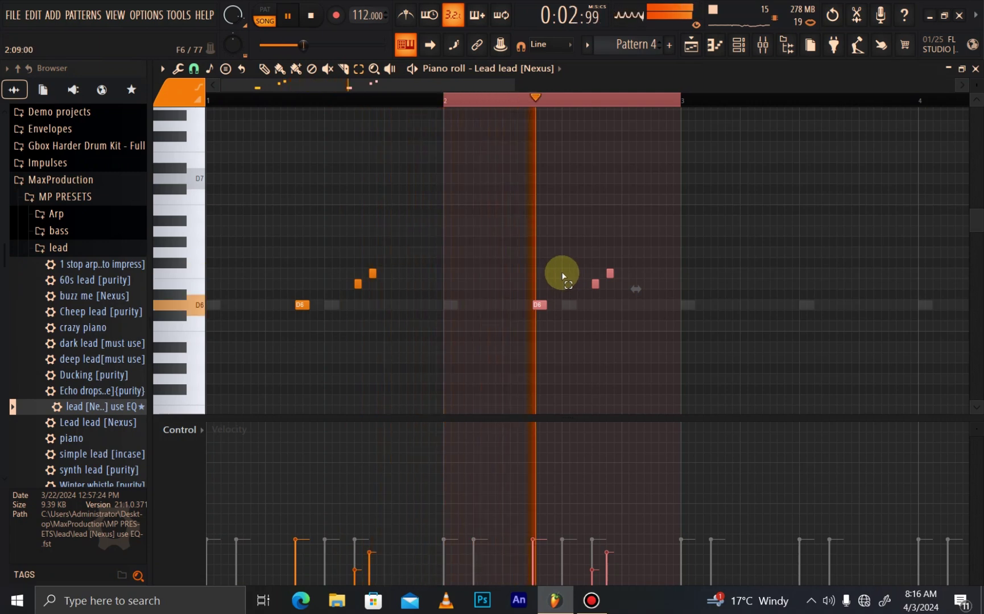
{"action": "key", "text": "ctrl+b"}
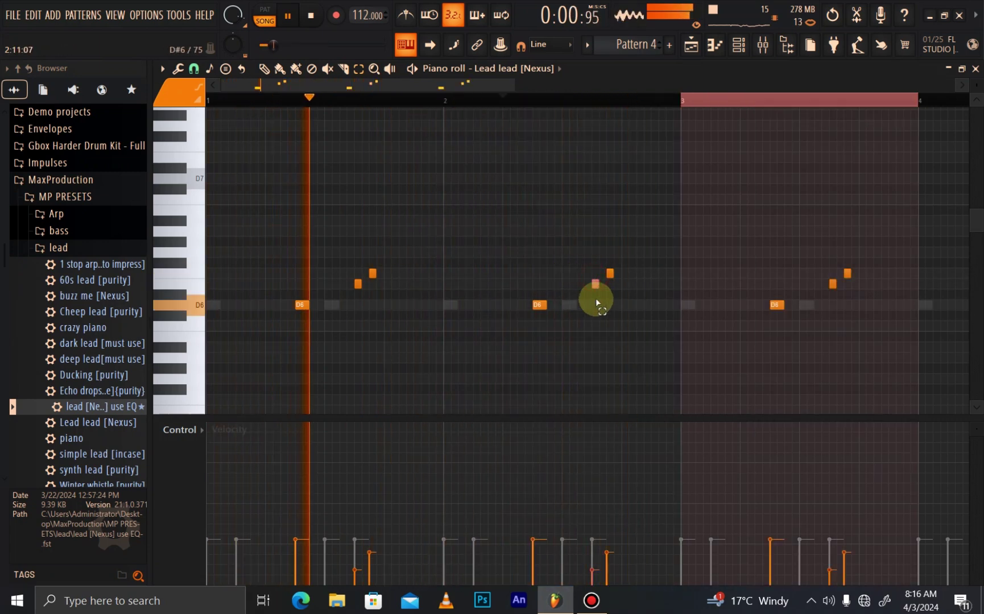
Step: Swap the pitches of bar 2's short notes to F6 and E6, undoing the accidental note deletion
{"action": "left_click_drag", "start_coordinate": [595, 283], "coordinate": [595, 273]}
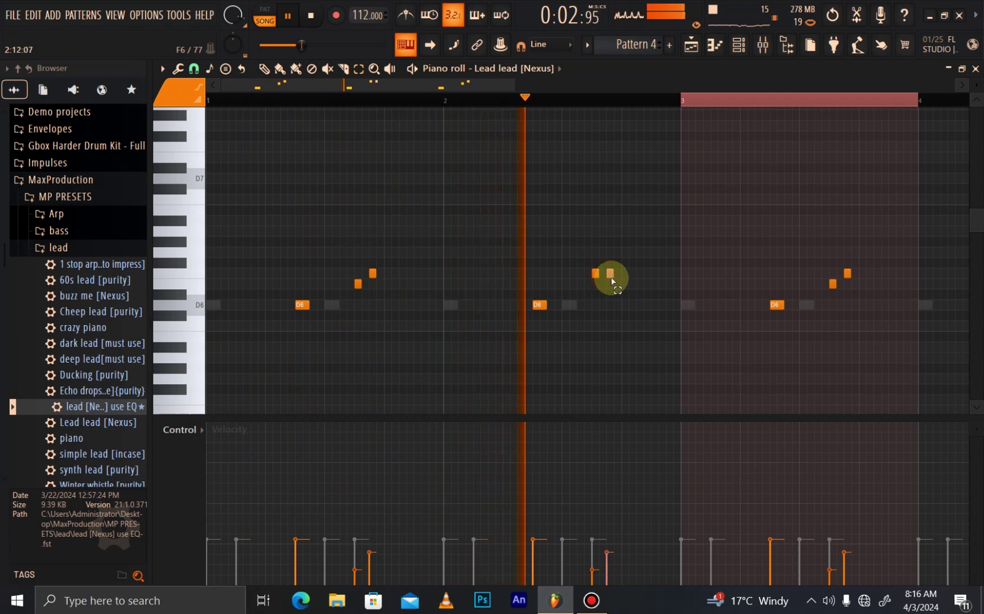
{"action": "left_click_drag", "start_coordinate": [611, 277], "coordinate": [612, 285]}
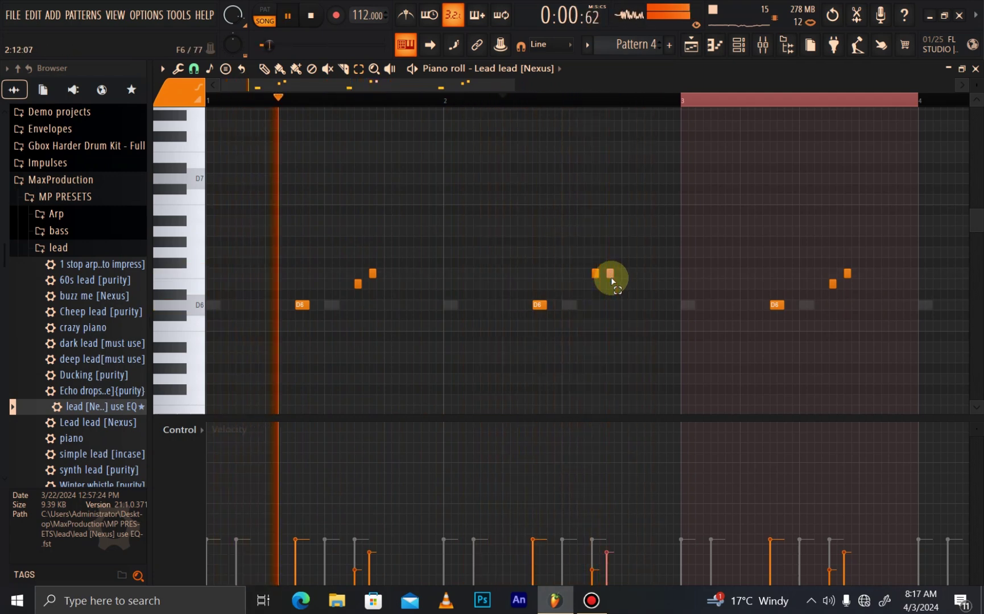
{"action": "scroll", "coordinate": [657, 103], "scroll_direction": "down", "scroll_amount": 1}
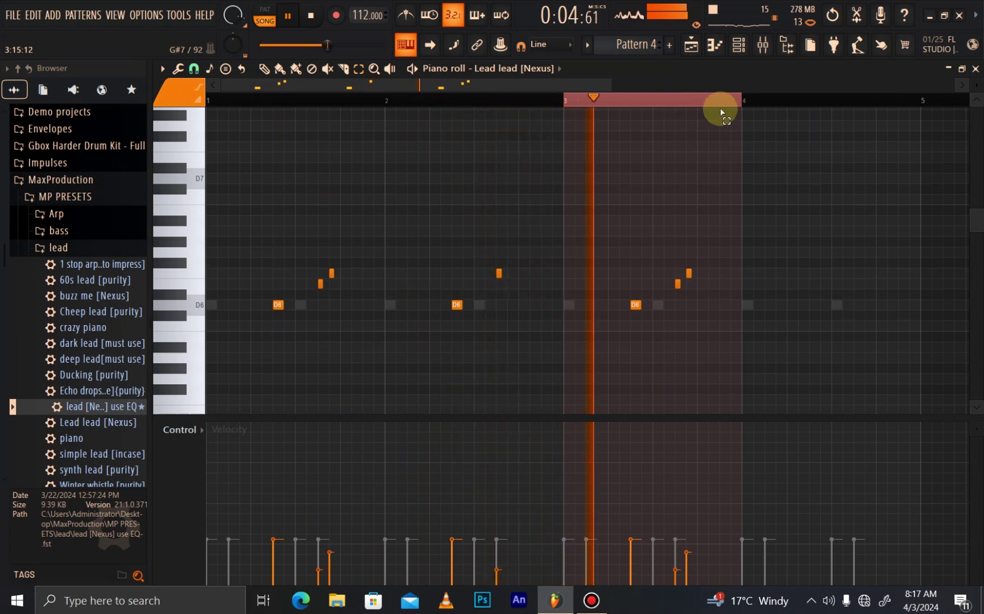
{"action": "key", "text": "ctrl+z"}
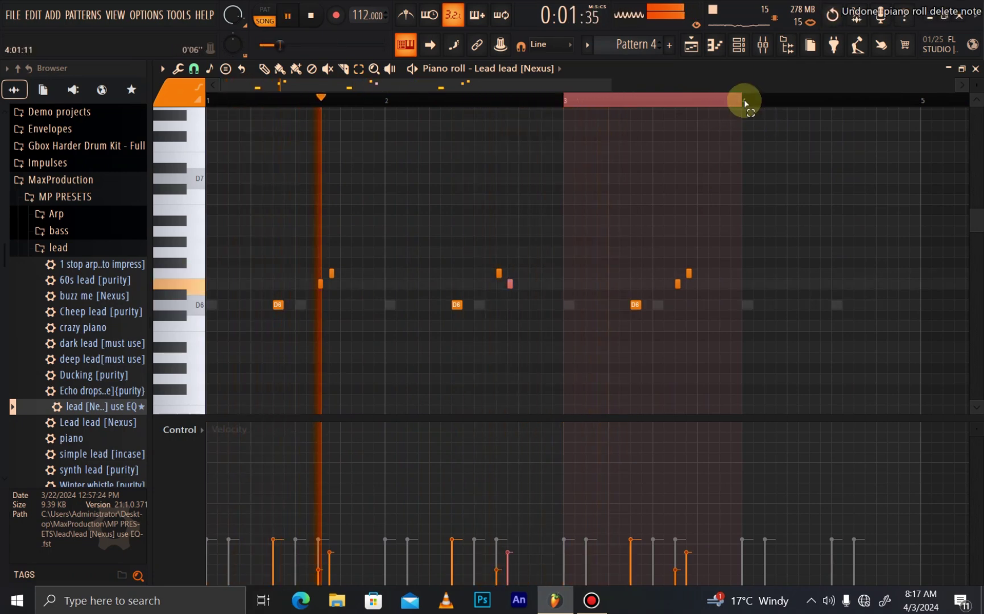
Step: Delete the lead notes in bar 3 and duplicate bars 1 and 2 into bars 3 and 4
{"action": "left_click_drag", "start_coordinate": [727, 226], "coordinate": [634, 321]}
{"action": "key", "text": "Delete"}
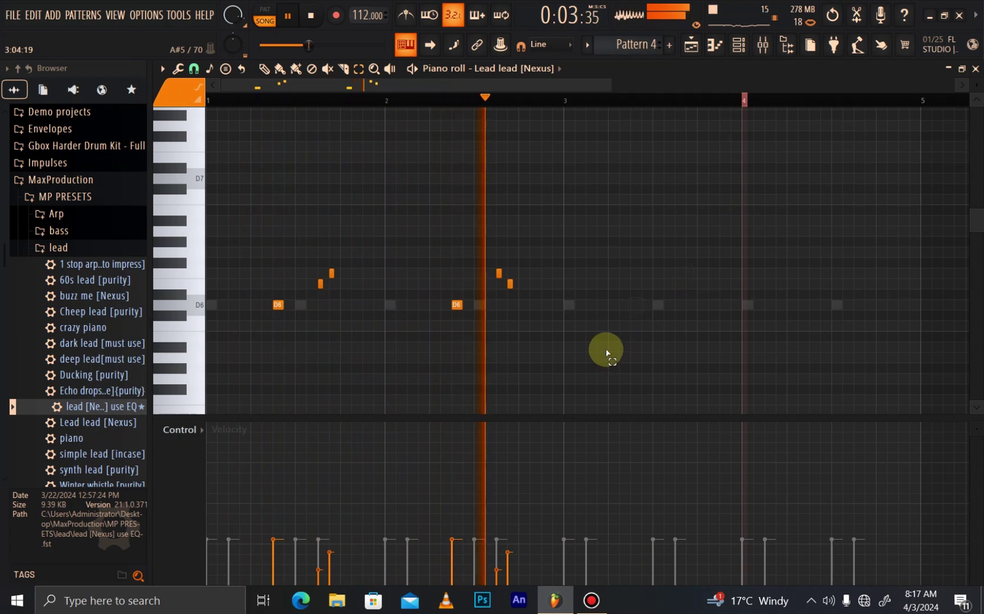
{"action": "left_click_drag", "start_coordinate": [563, 100], "coordinate": [3, 162]}
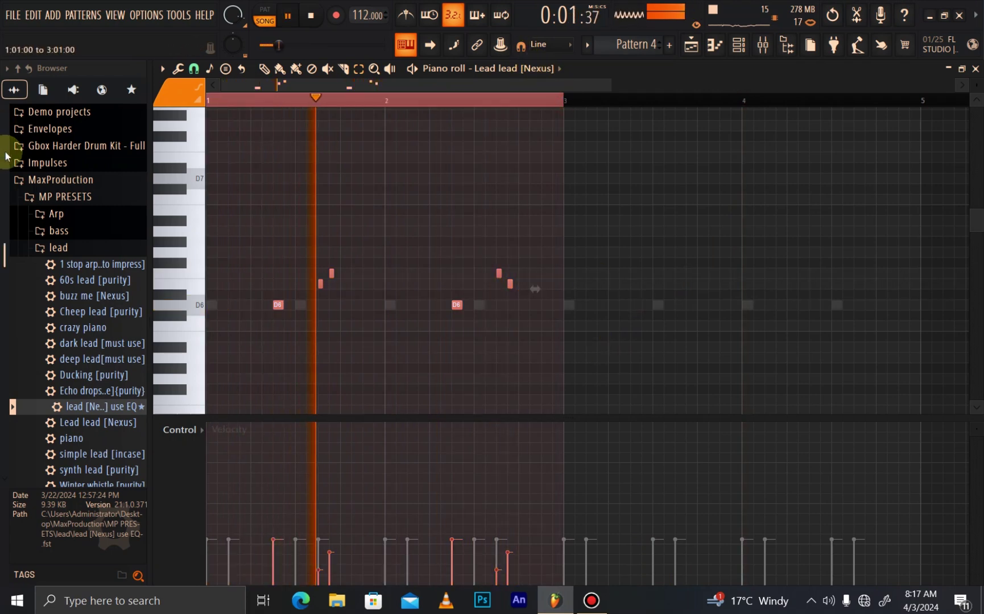
{"action": "key", "text": "ctrl+b"}
{"action": "left_click", "coordinate": [617, 100]}
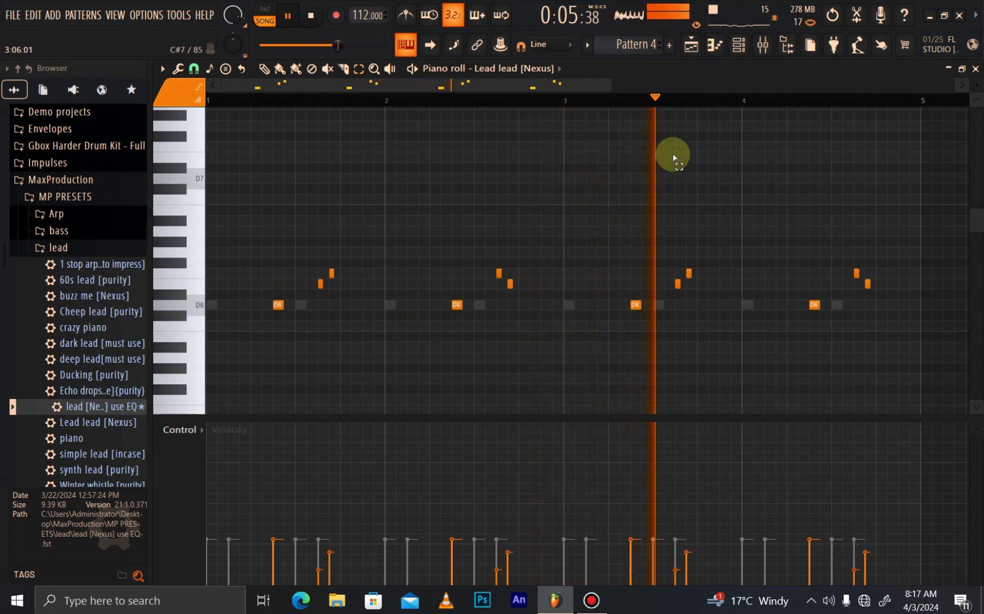
Step: Mute the 60s lead and Lead lead channels in the channel rack and solo the Standout Pad channel
{"action": "left_click", "coordinate": [738, 46]}
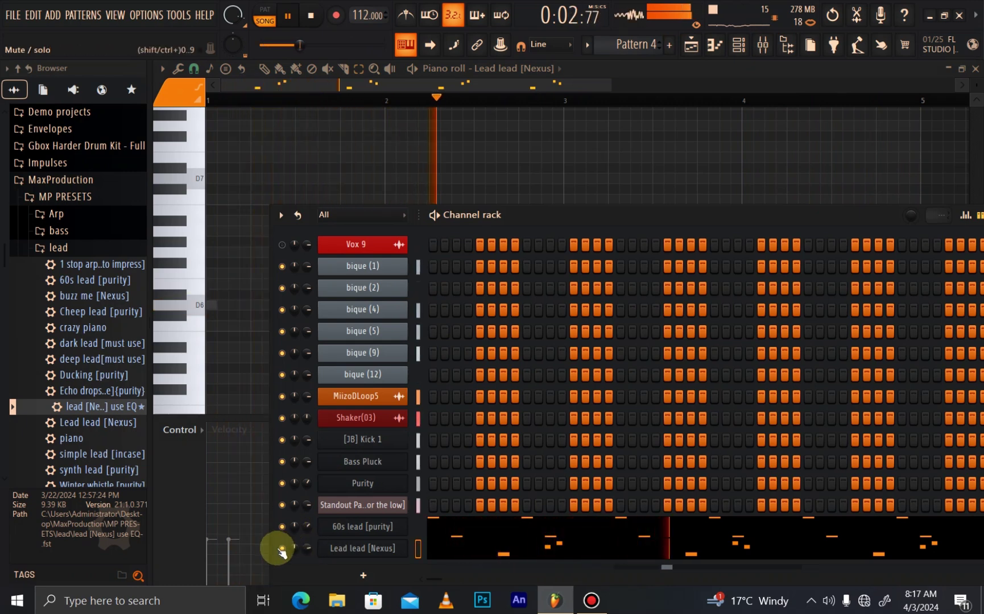
{"action": "left_click", "coordinate": [282, 528]}
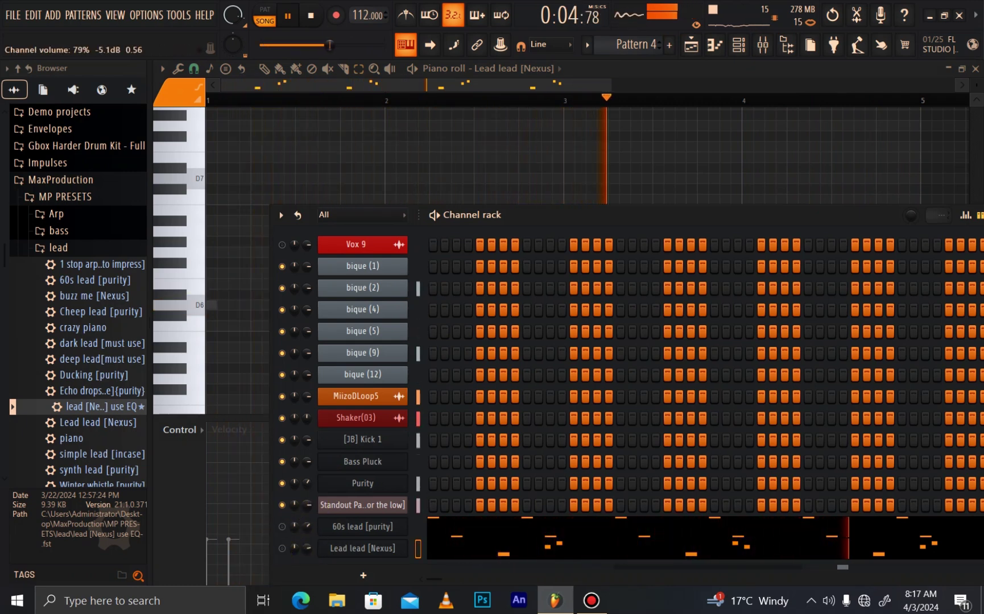
{"action": "right_click", "coordinate": [286, 506]}
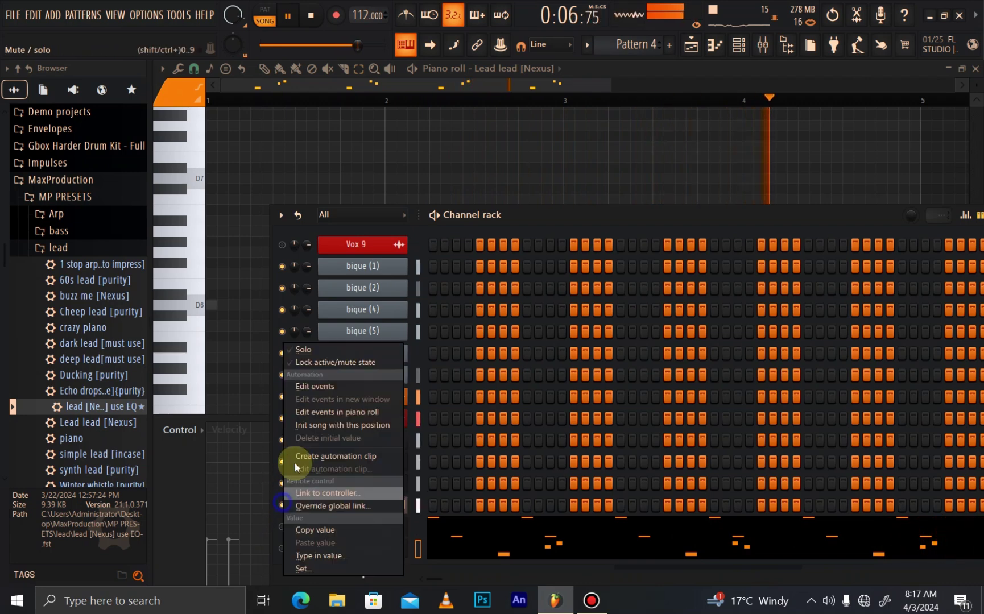
{"action": "left_click", "coordinate": [314, 351]}
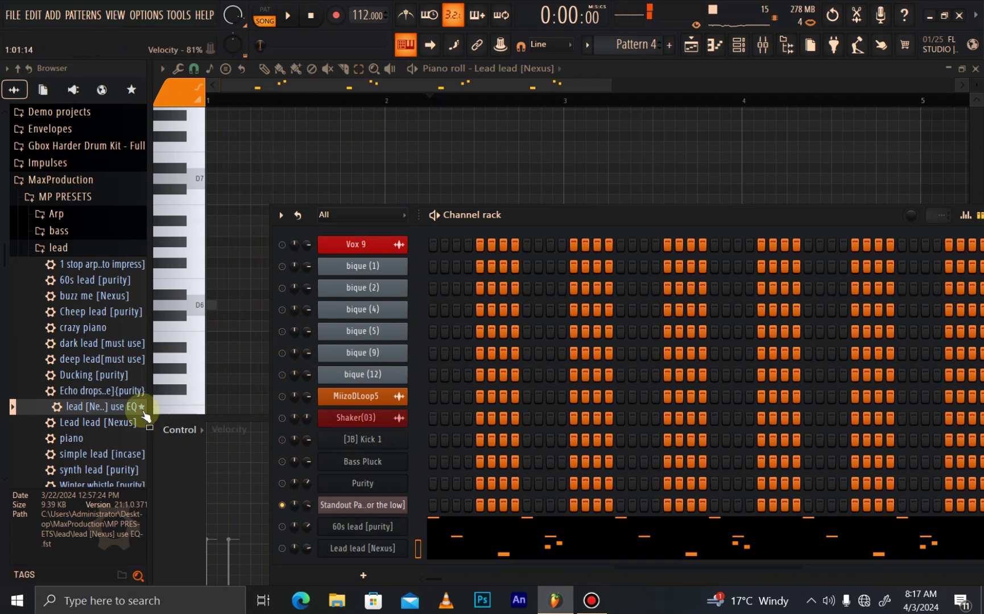
Step: Look through the presets in the lead folder and collapse the folder
{"action": "scroll", "coordinate": [80, 321], "scroll_direction": "down", "scroll_amount": 5}
{"action": "scroll", "coordinate": [73, 284], "scroll_direction": "up", "scroll_amount": 6}
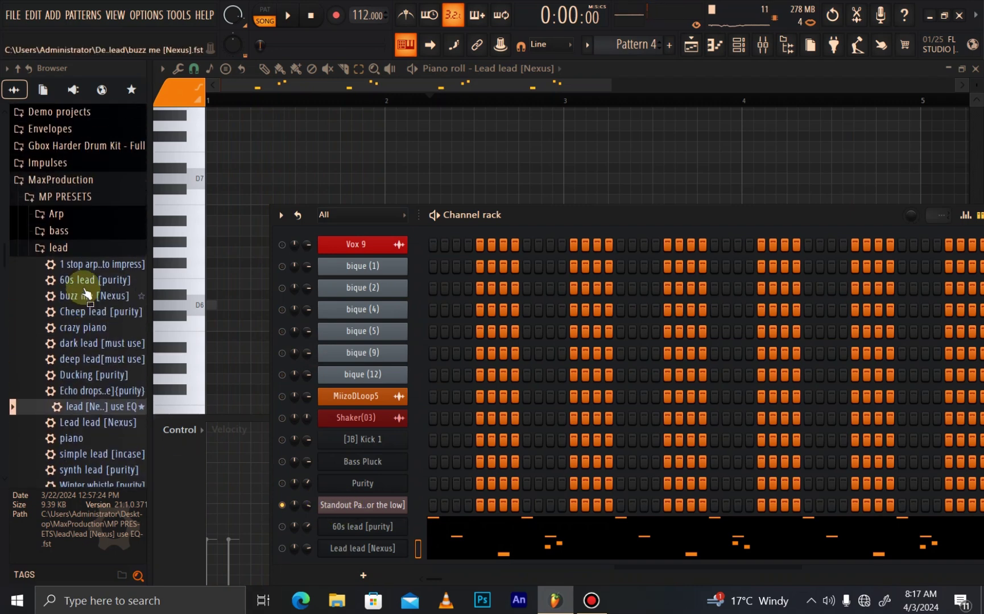
{"action": "left_click", "coordinate": [64, 250]}
{"action": "left_click", "coordinate": [67, 251]}
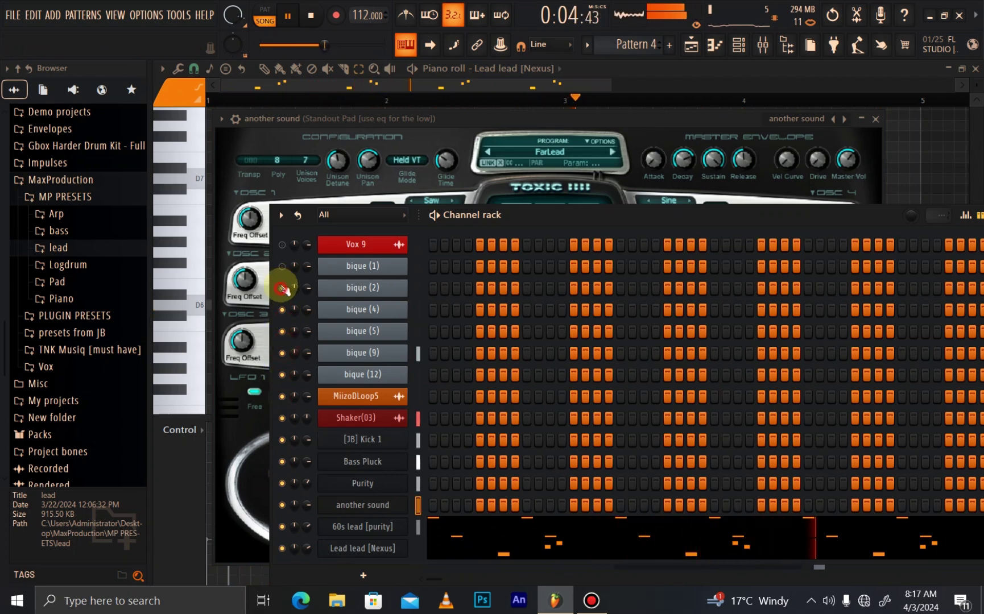
Step: Expand the Vox sample folder and pick the c_aah! sample
{"action": "scroll", "coordinate": [348, 434], "scroll_direction": "down", "scroll_amount": 1}
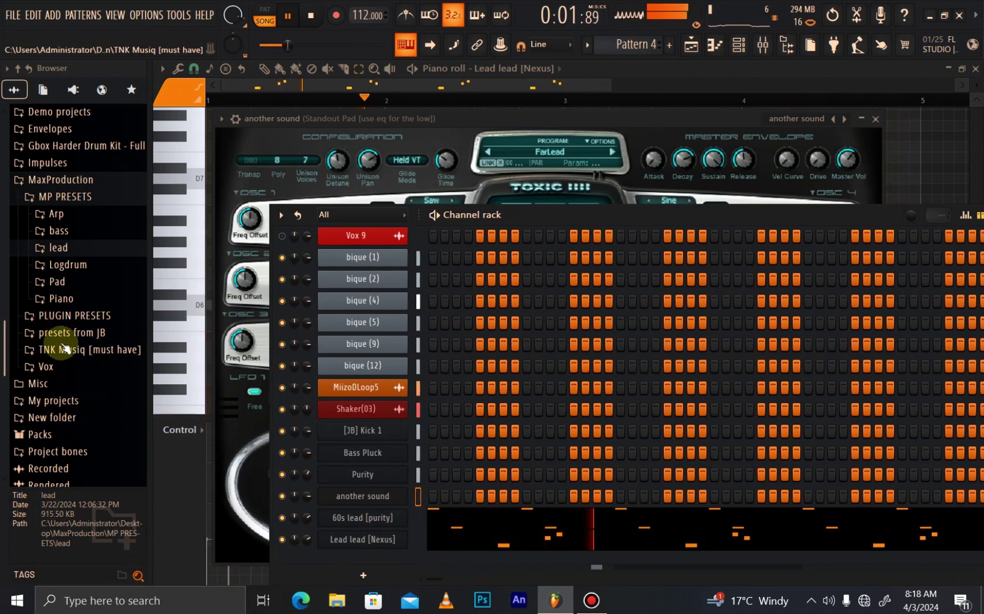
{"action": "left_click", "coordinate": [46, 366]}
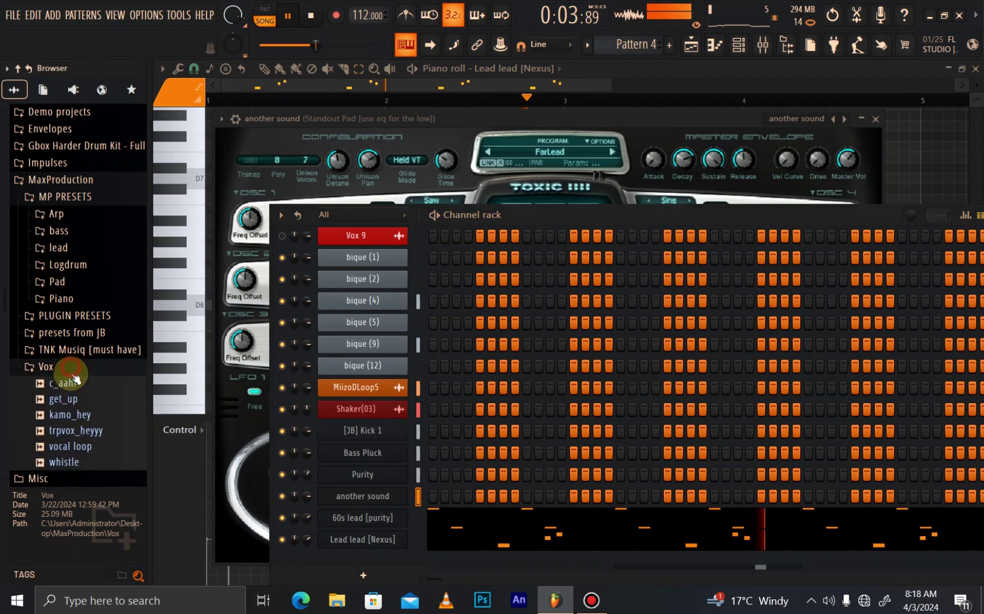
{"action": "left_click_drag", "start_coordinate": [63, 385], "coordinate": [65, 392]}
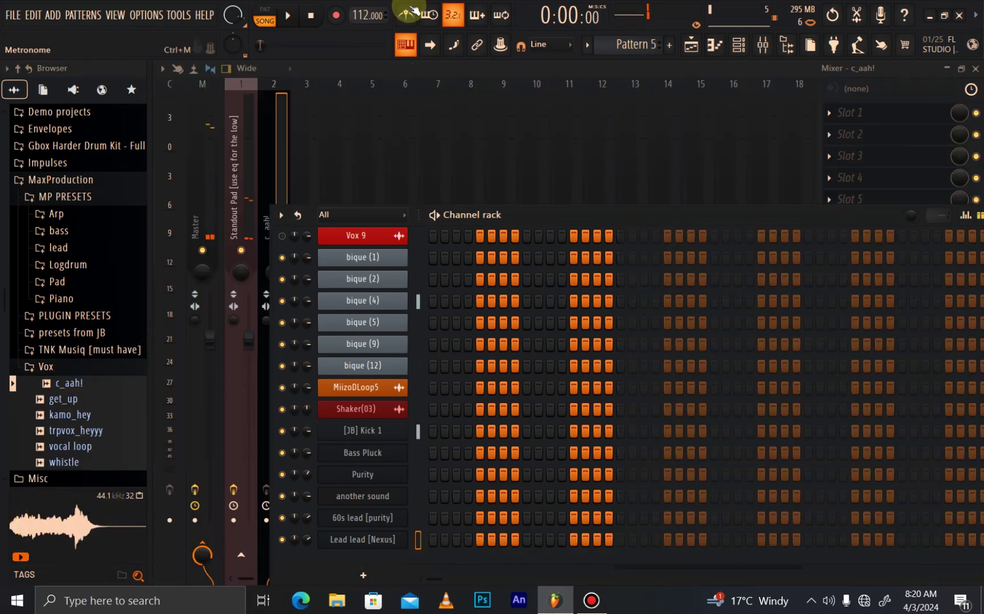
Step: Add a reFX Nexus channel and load the GT Guitar Fuzz preset from the Classical category
{"action": "left_click", "coordinate": [367, 575]}
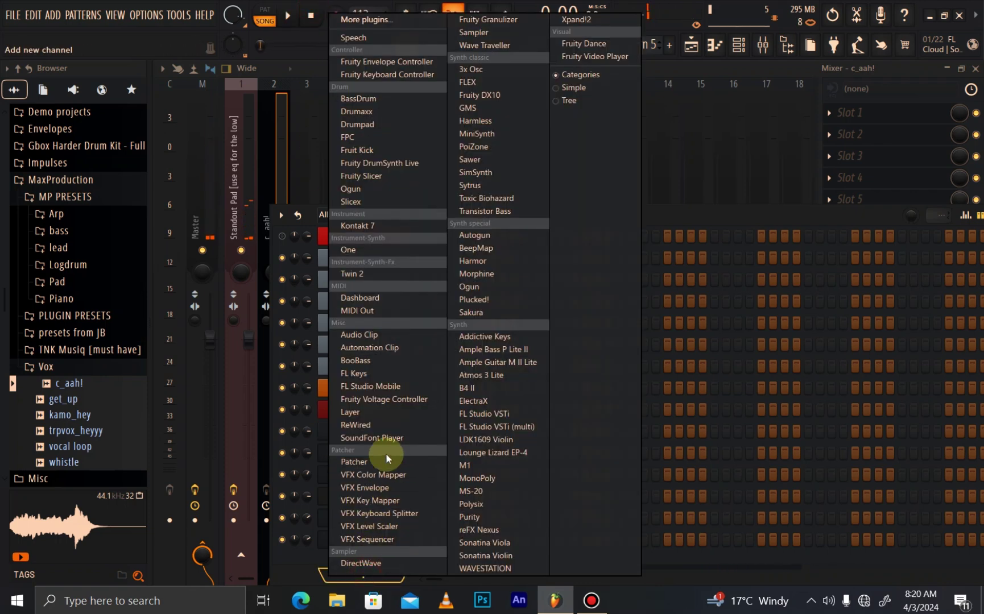
{"action": "left_click", "coordinate": [495, 532]}
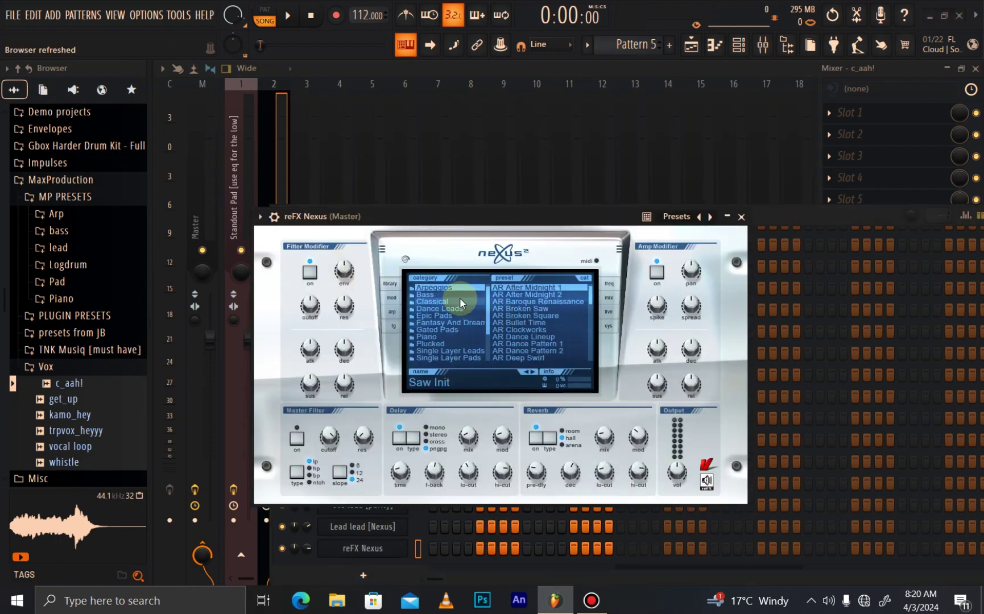
{"action": "left_click", "coordinate": [466, 302]}
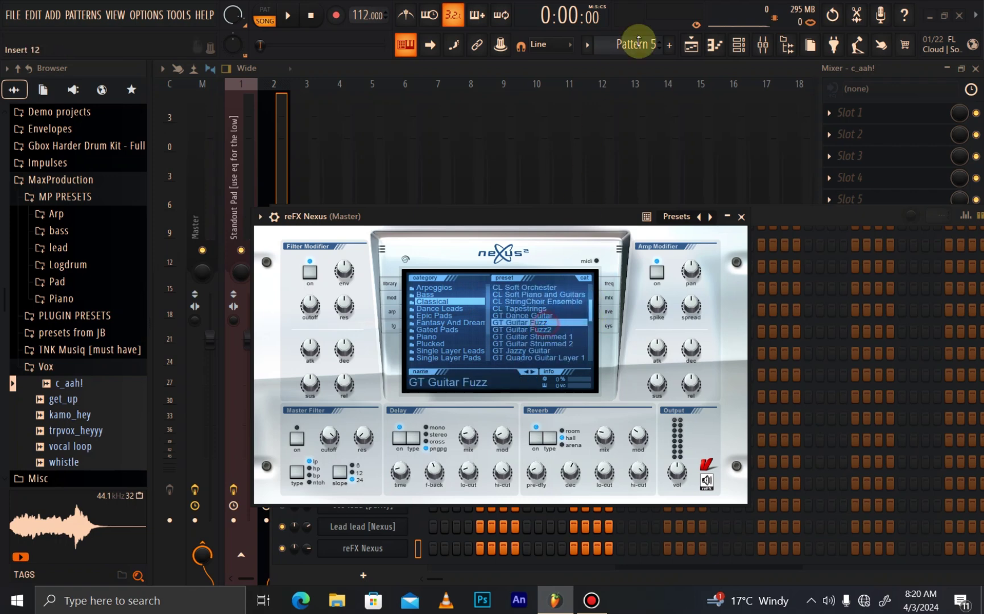
Step: Draw low-velocity Nexus notes in bar 1 of Pattern 5: D6, D5, F5, E5 and D5 on steps 1, 4, 5, 6 and 8
{"action": "left_click", "coordinate": [715, 49]}
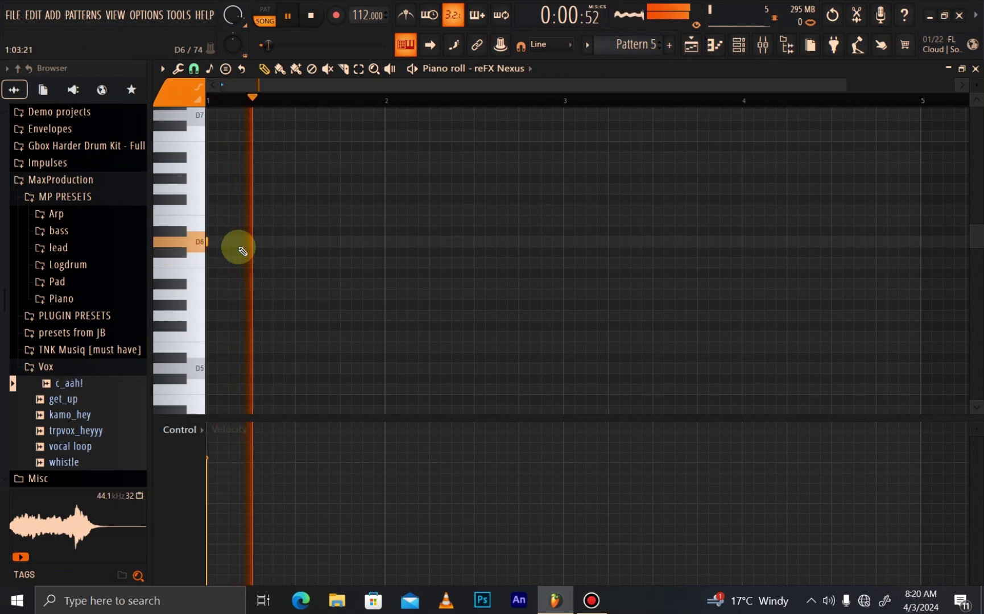
{"action": "key", "text": "space"}
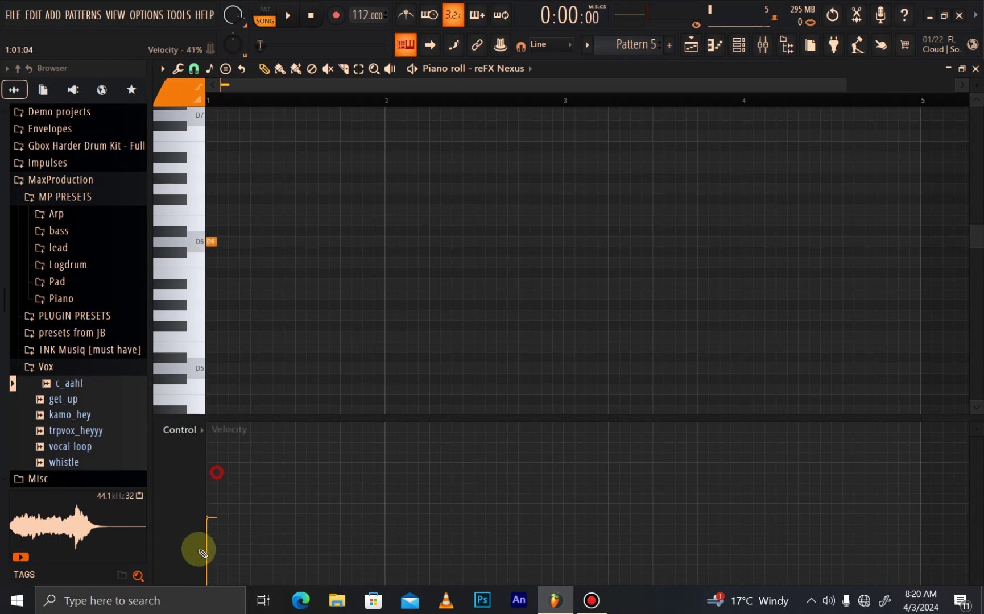
{"action": "key", "text": "space"}
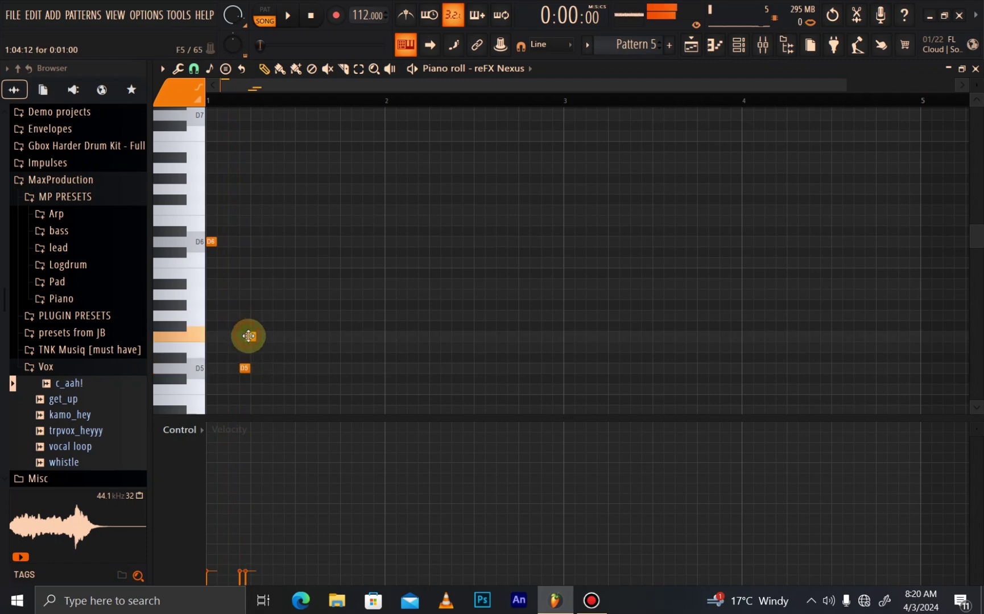
{"action": "key", "text": "space"}
{"action": "left_click", "coordinate": [267, 347]}
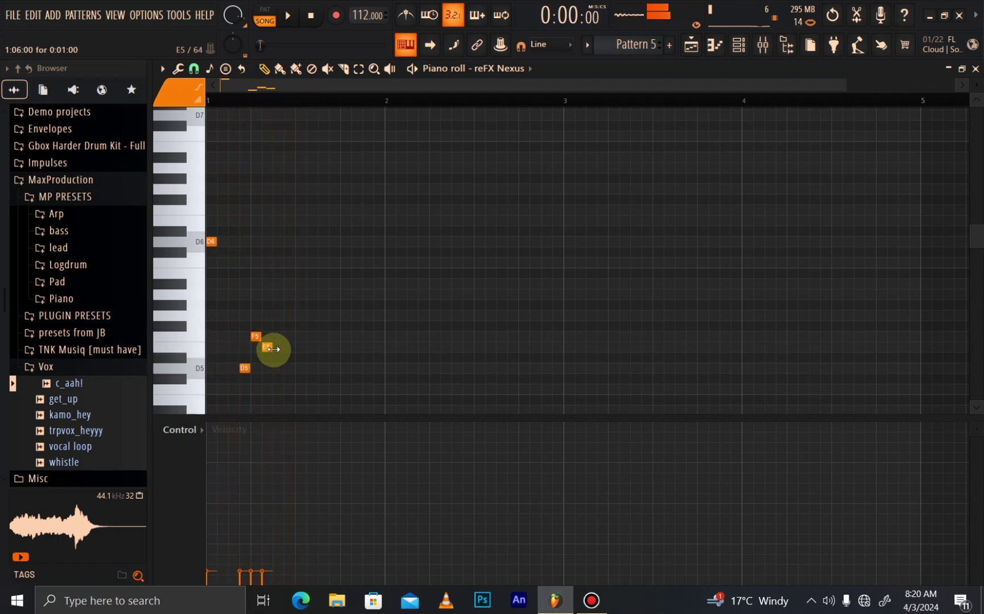
{"action": "left_click", "coordinate": [289, 368]}
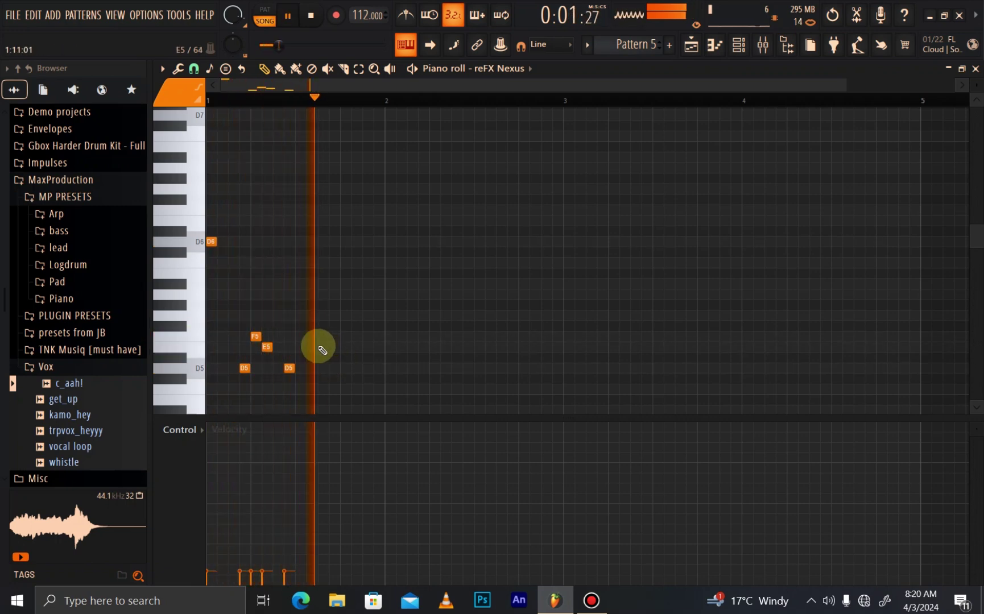
Step: Try F5, G5 and C6 in turn on step 11 of bar 1 during playback, removing each note
{"action": "left_click", "coordinate": [328, 367]}
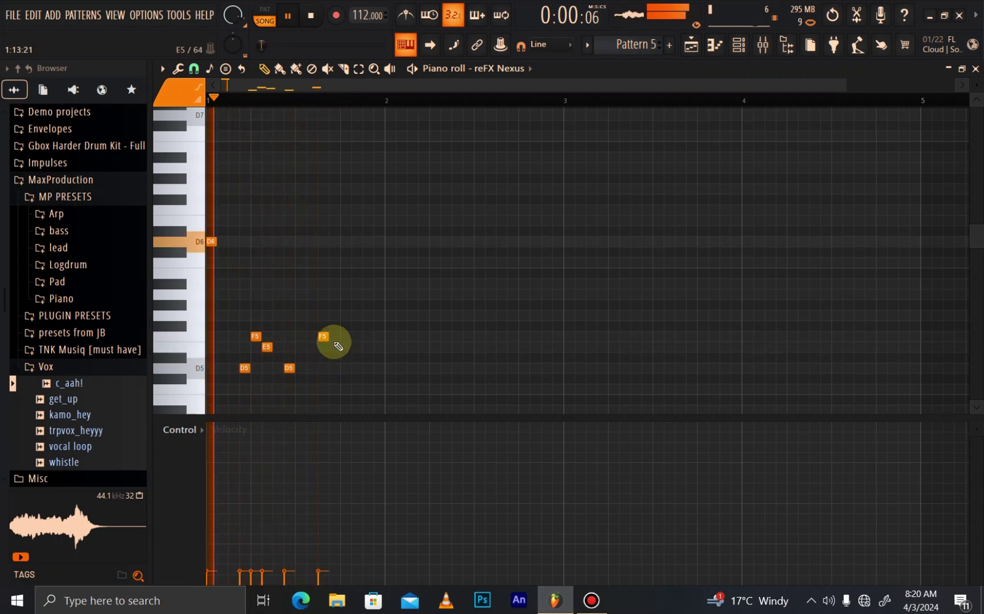
{"action": "left_click", "coordinate": [323, 338]}
{"action": "right_click", "coordinate": [325, 336]}
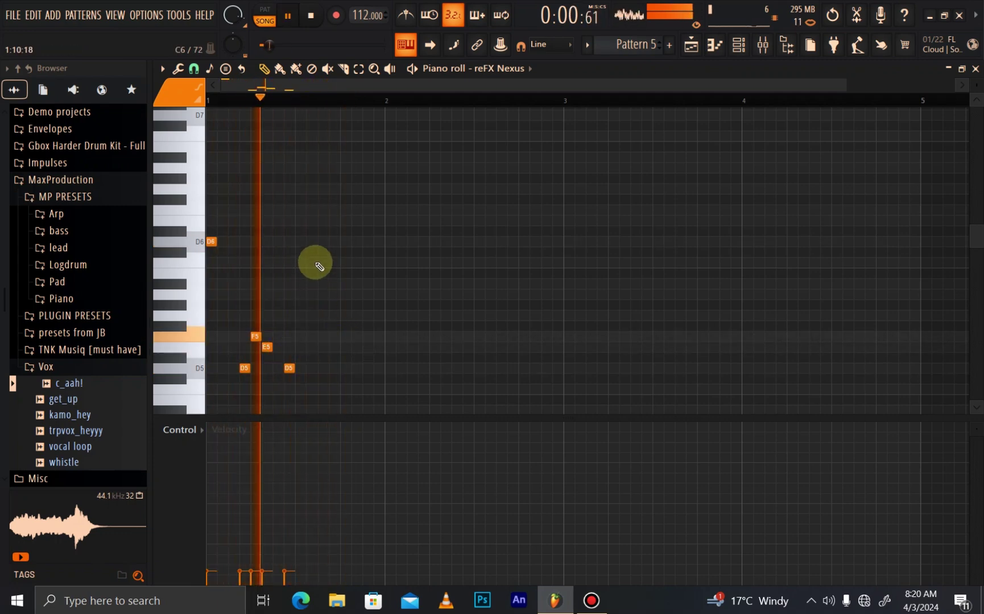
{"action": "left_click", "coordinate": [320, 314]}
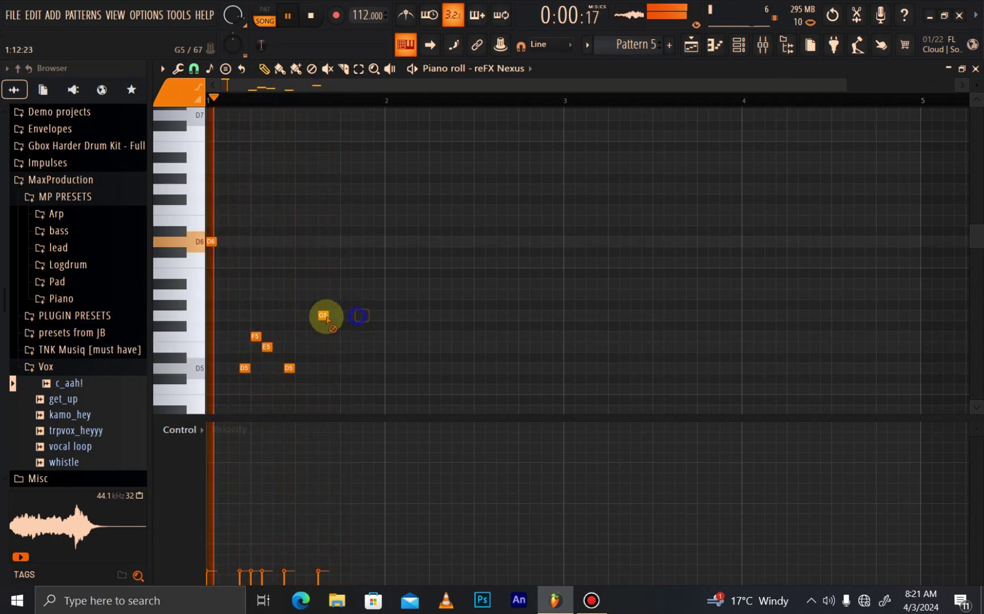
{"action": "right_click", "coordinate": [323, 315]}
{"action": "left_click", "coordinate": [321, 262]}
{"action": "right_click", "coordinate": [322, 262]}
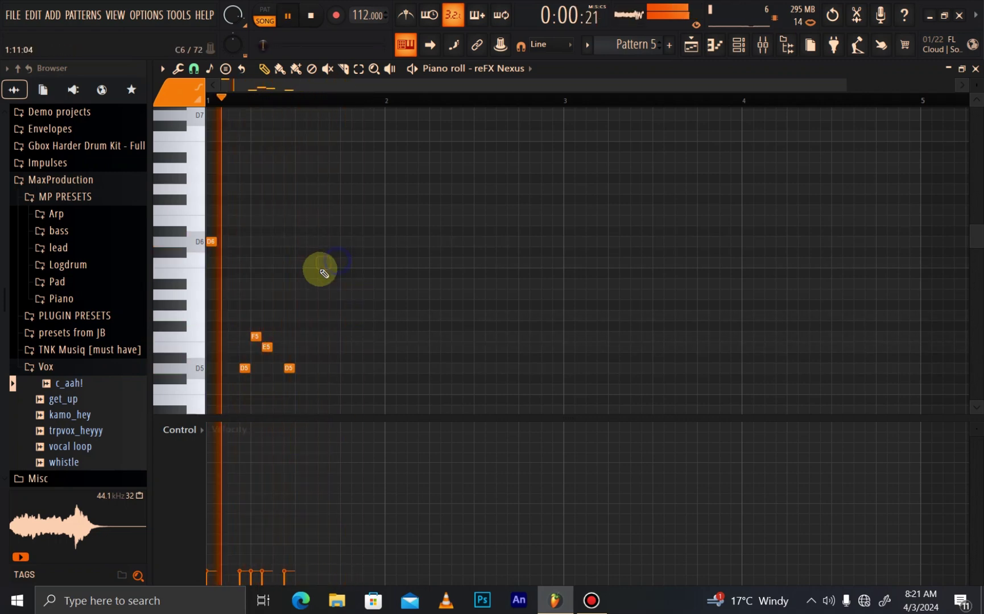
Step: Try A#5 on steps 11 and 14 and an off-grid A5 near step 11 of bar 1, removing each note
{"action": "left_click", "coordinate": [321, 283]}
{"action": "left_click", "coordinate": [358, 283]}
{"action": "right_click", "coordinate": [358, 283]}
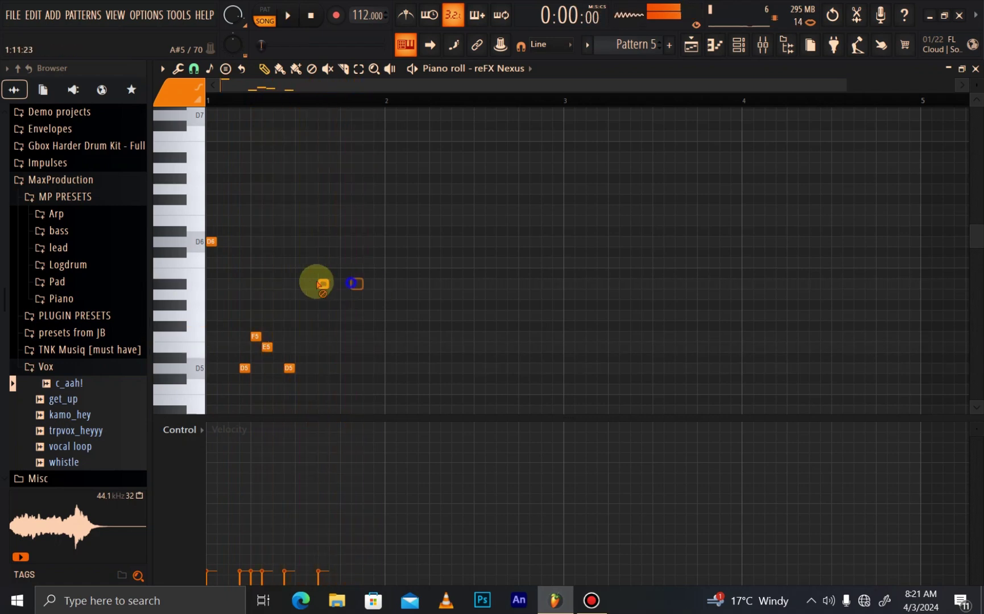
{"action": "right_click", "coordinate": [322, 283]}
{"action": "left_click", "coordinate": [321, 292]}
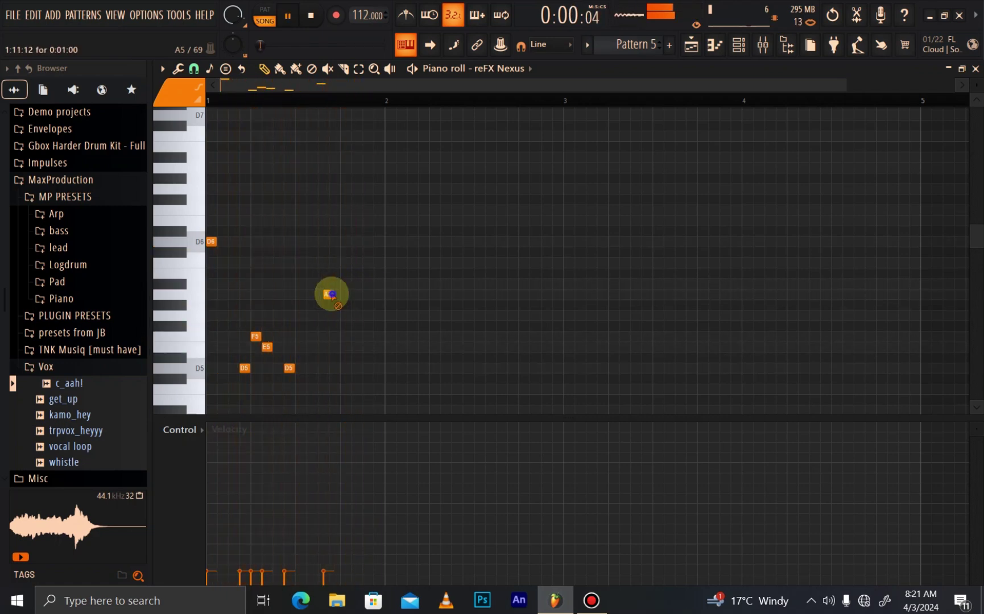
{"action": "right_click", "coordinate": [319, 293]}
Step: Draw Nexus A5 notes on steps 11, 14 and 16 of bar 1 in Pattern 5
{"action": "left_click", "coordinate": [321, 295]}
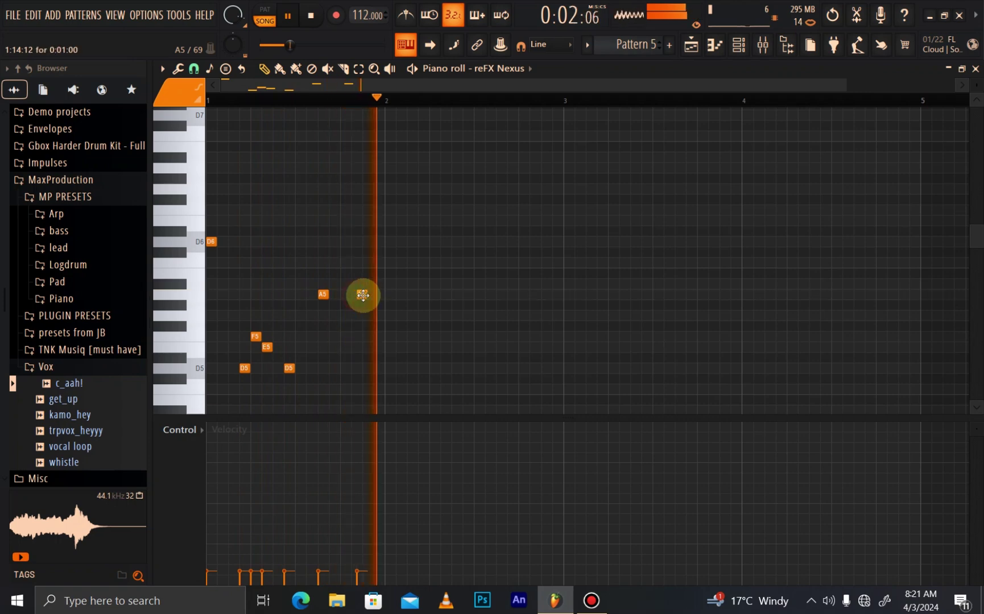
{"action": "left_click", "coordinate": [356, 294]}
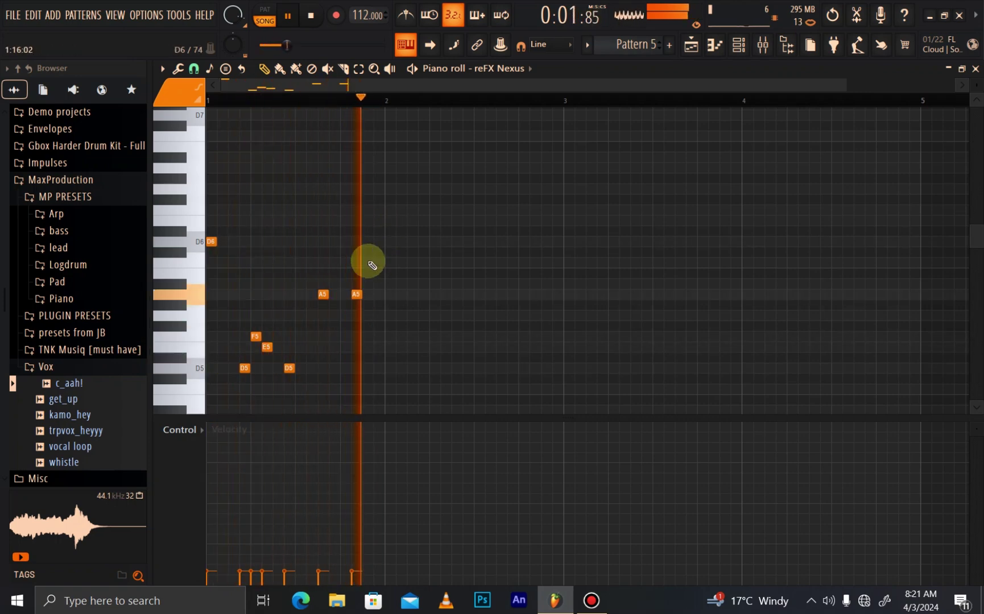
{"action": "key", "text": "space"}
{"action": "left_click", "coordinate": [378, 294]}
{"action": "key", "text": "space"}
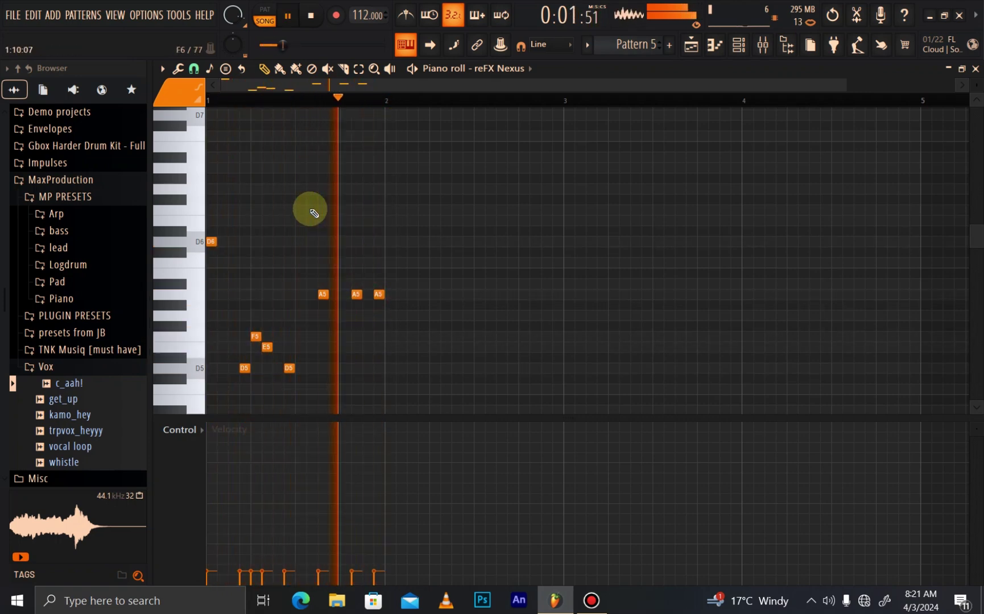
Step: Duplicate the bar 1 Nexus melody three times so it fills bars 2 to 4
{"action": "key", "text": "ctrl+b"}
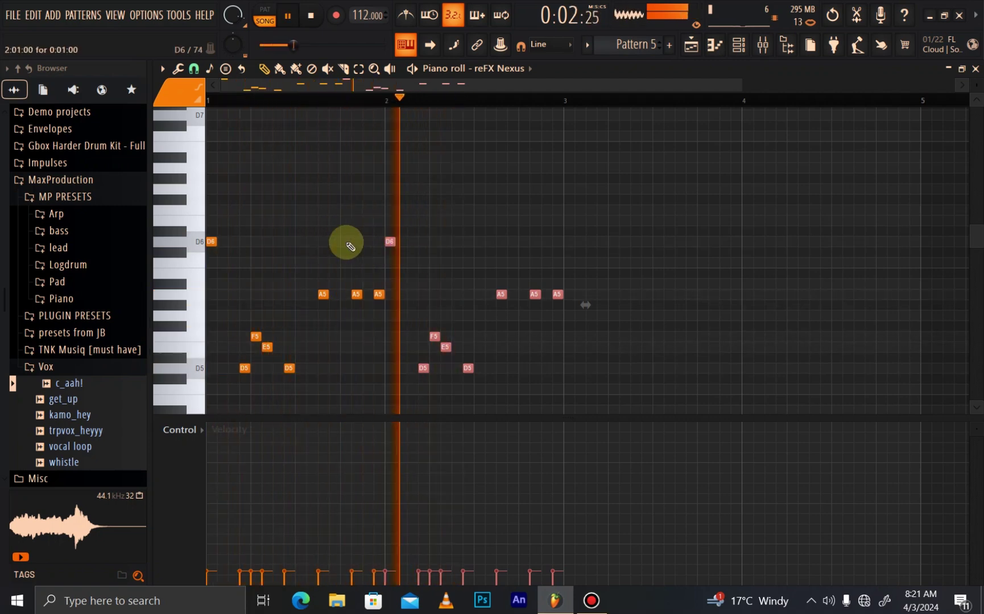
{"action": "key", "text": "ctrl+b"}
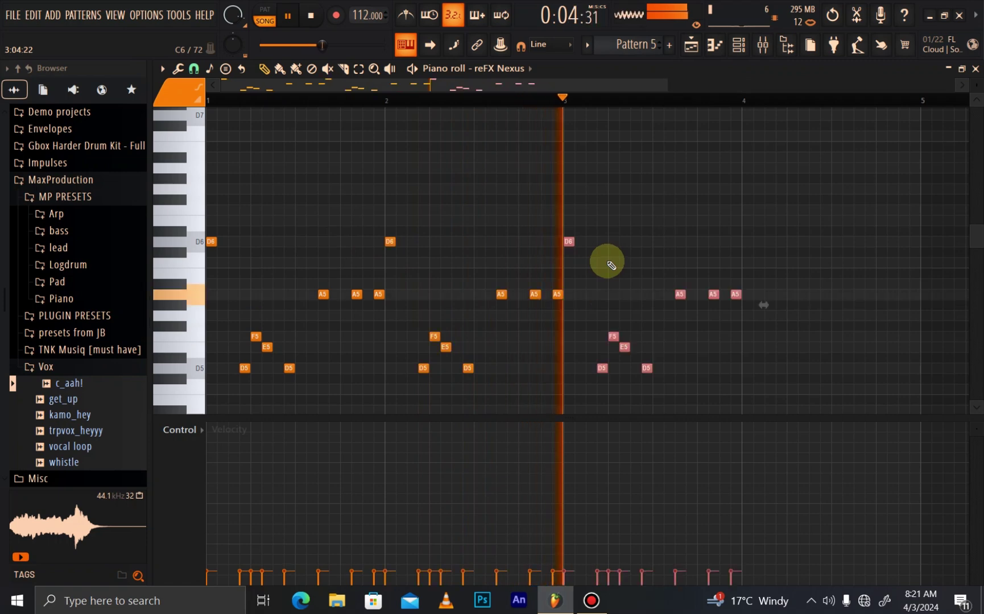
{"action": "scroll", "coordinate": [669, 101], "scroll_direction": "down", "scroll_amount": 2}
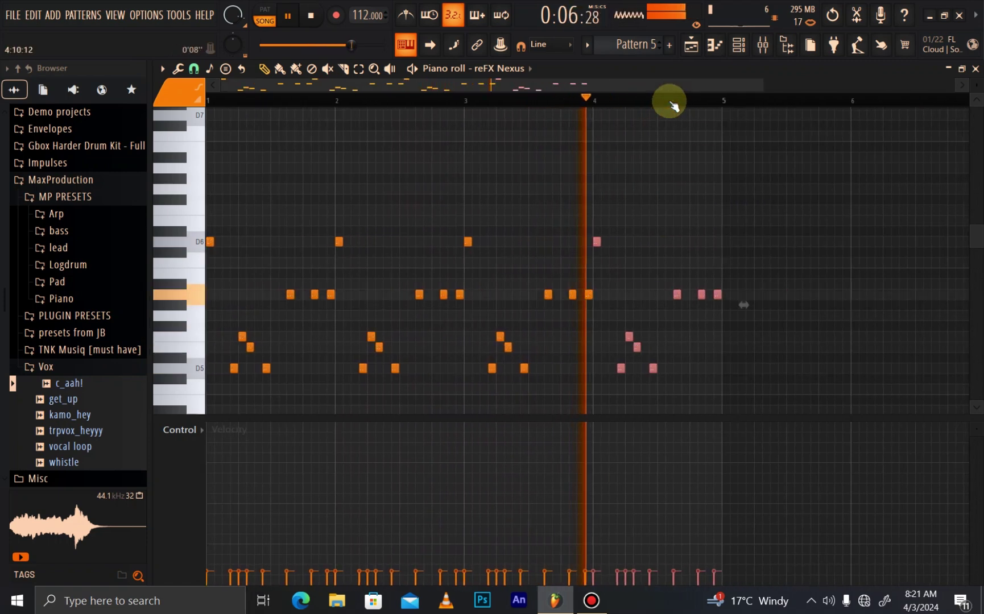
{"action": "scroll", "coordinate": [670, 102], "scroll_direction": "down", "scroll_amount": 1}
Step: Select all the Nexus notes and shorten them to half a step with the snap at 1/2 step
{"action": "left_click", "coordinate": [358, 68]}
{"action": "left_click_drag", "start_coordinate": [641, 187], "coordinate": [151, 433]}
{"action": "key", "text": "space"}
{"action": "left_click", "coordinate": [193, 68]}
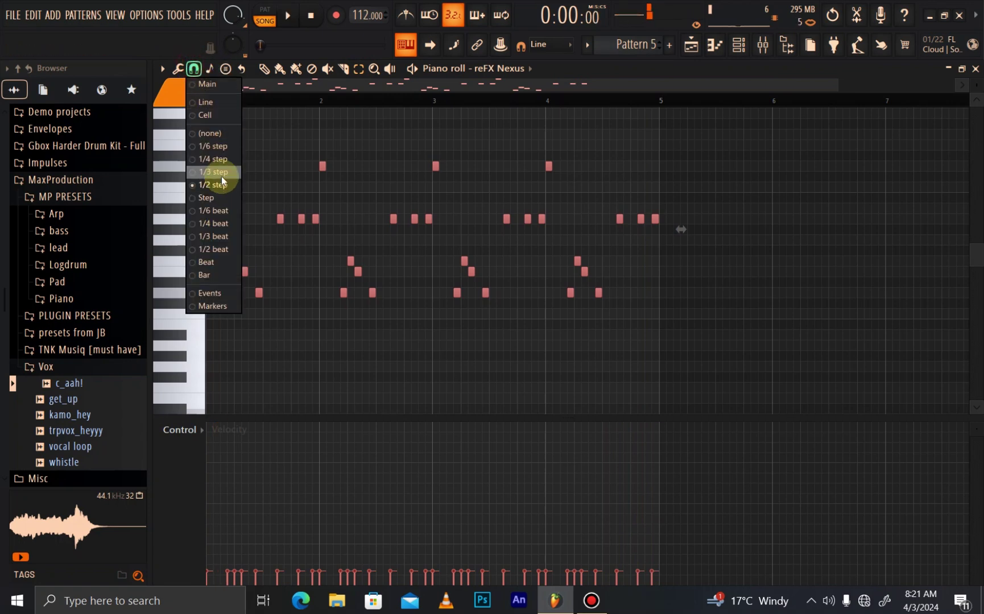
{"action": "left_click", "coordinate": [217, 186]}
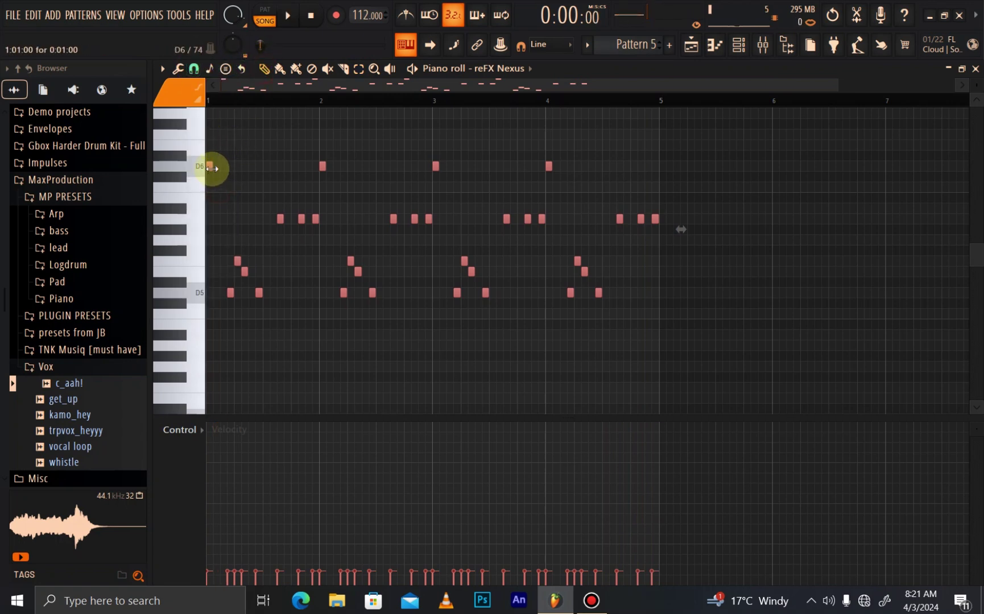
{"action": "key", "text": "space"}
Step: Add the SNR 1 sample from the breakdowns folder as a new channel below reFX Nexus
{"action": "left_click", "coordinate": [741, 45]}
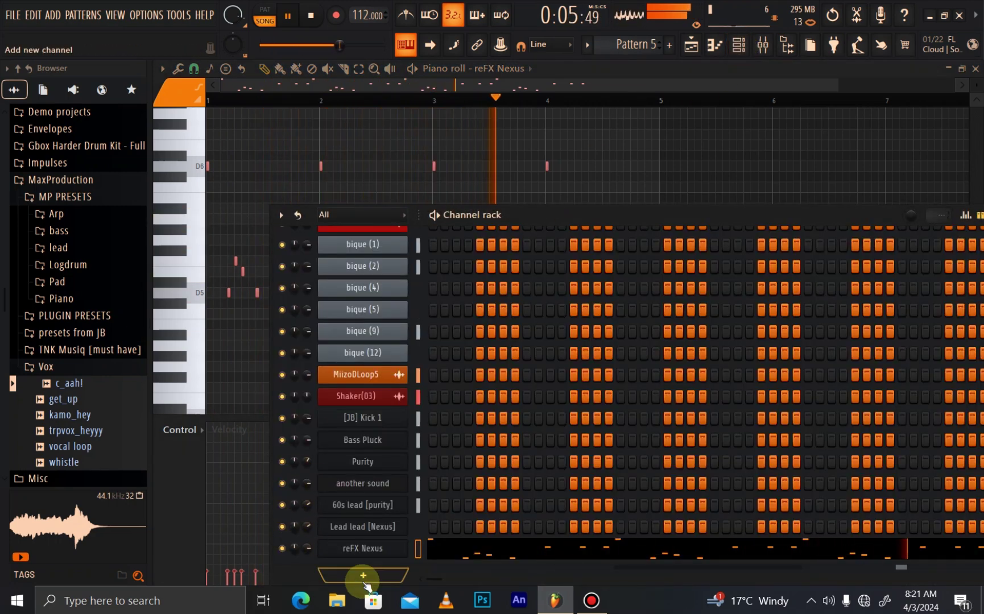
{"action": "left_click", "coordinate": [378, 548]}
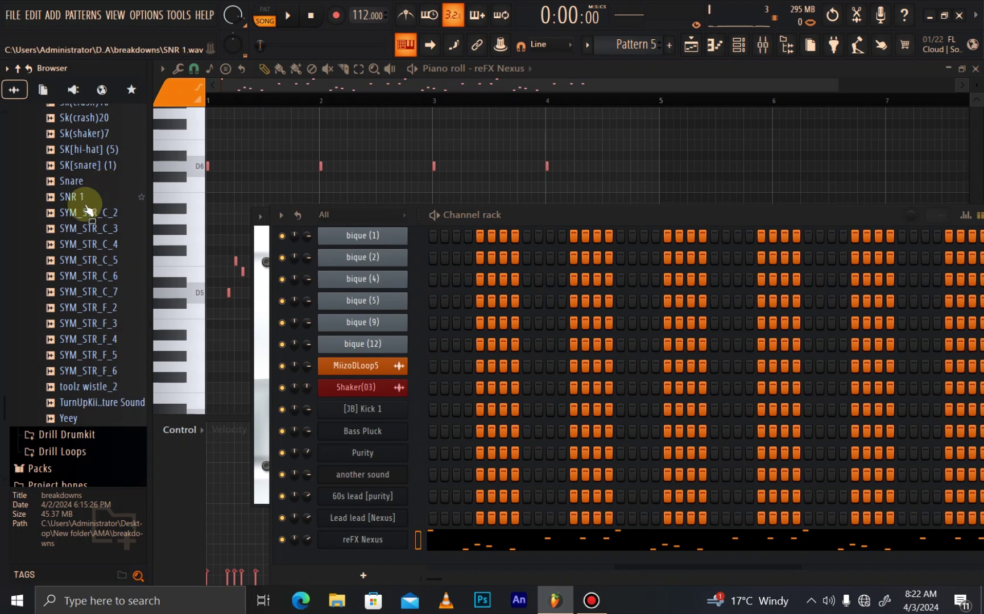
{"action": "left_click_drag", "start_coordinate": [85, 199], "coordinate": [384, 530]}
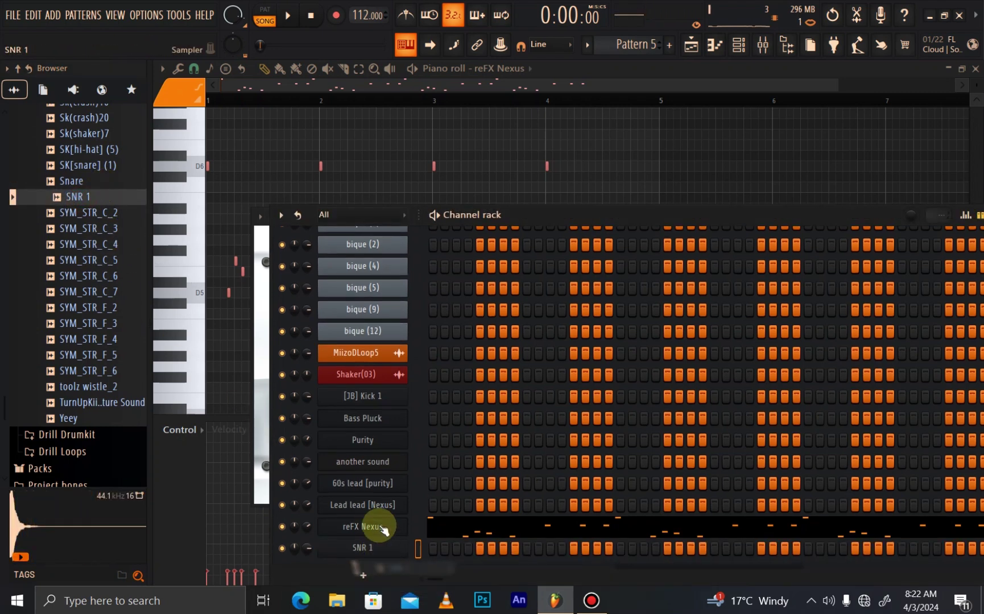
Step: Create Pattern 6 and place it at bar 1 on Track 8 of the playlist
{"action": "scroll", "coordinate": [631, 34], "scroll_direction": "down", "scroll_amount": 1}
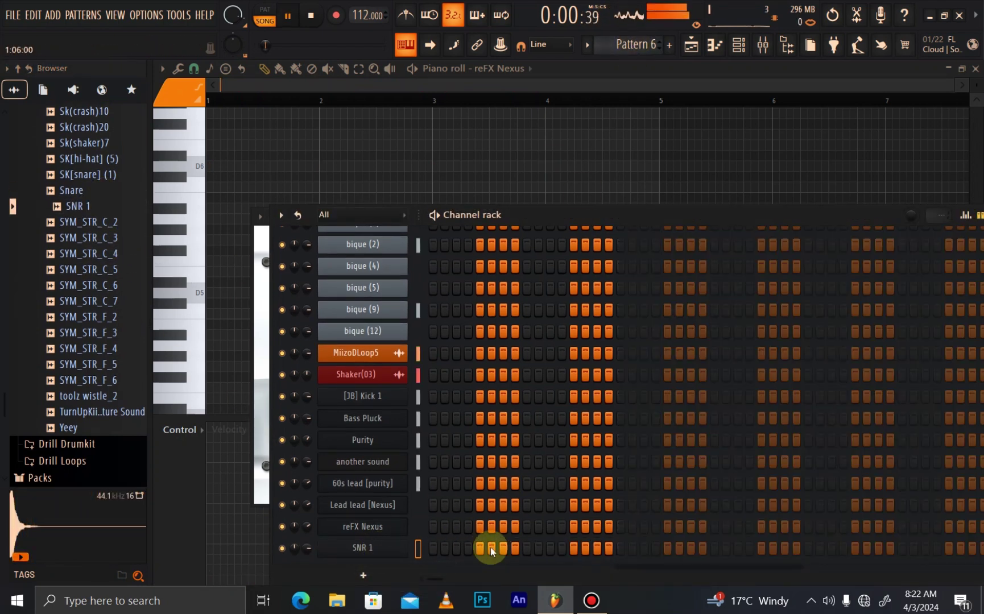
{"action": "left_click", "coordinate": [691, 44]}
{"action": "left_click", "coordinate": [386, 412]}
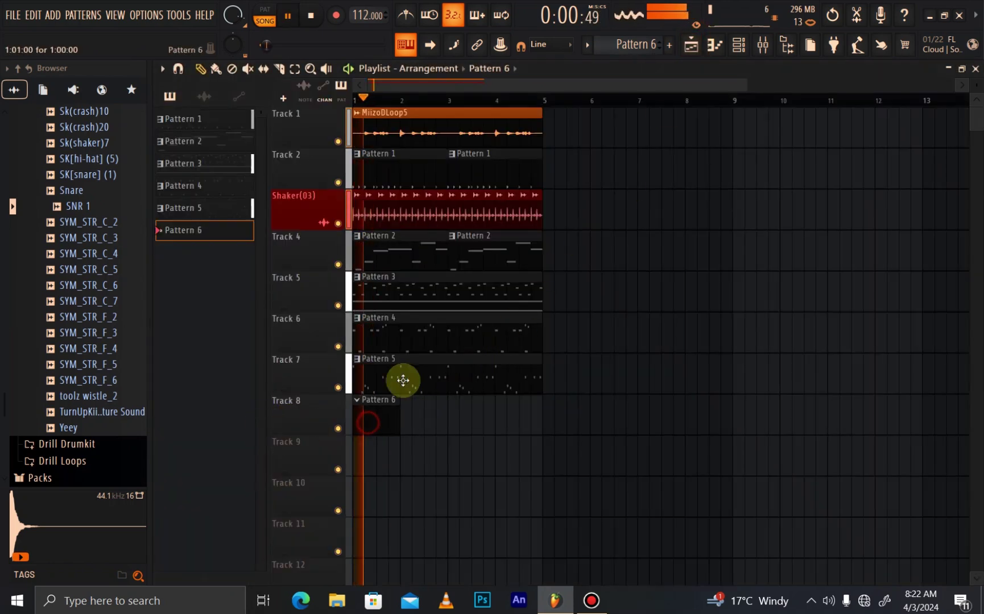
Step: Program SNR 1 hits on steps 8, 11 and 15 of Pattern 6 during playback
{"action": "left_click", "coordinate": [748, 46]}
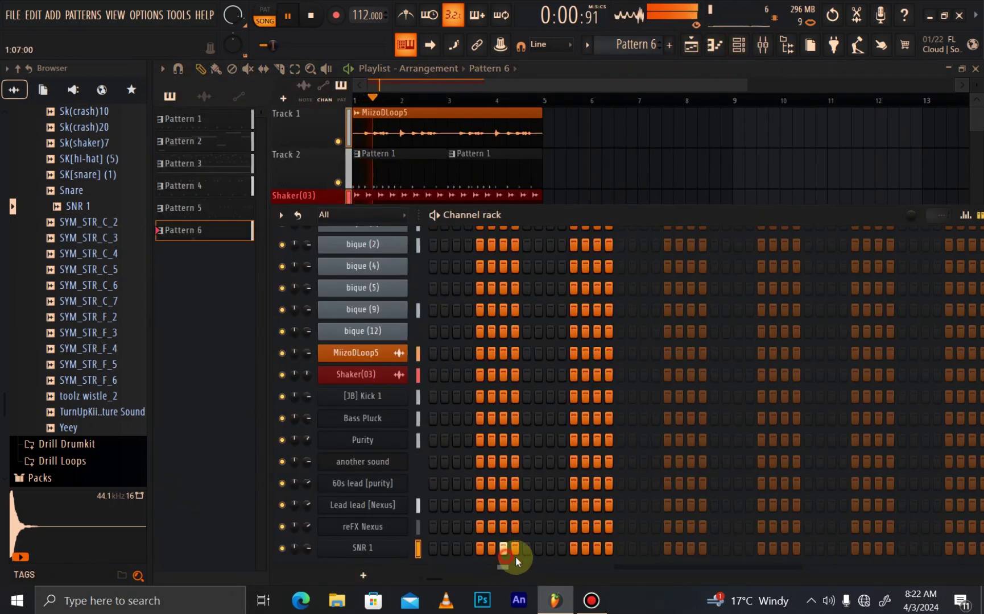
{"action": "key", "text": "space"}
{"action": "right_click", "coordinate": [538, 549]}
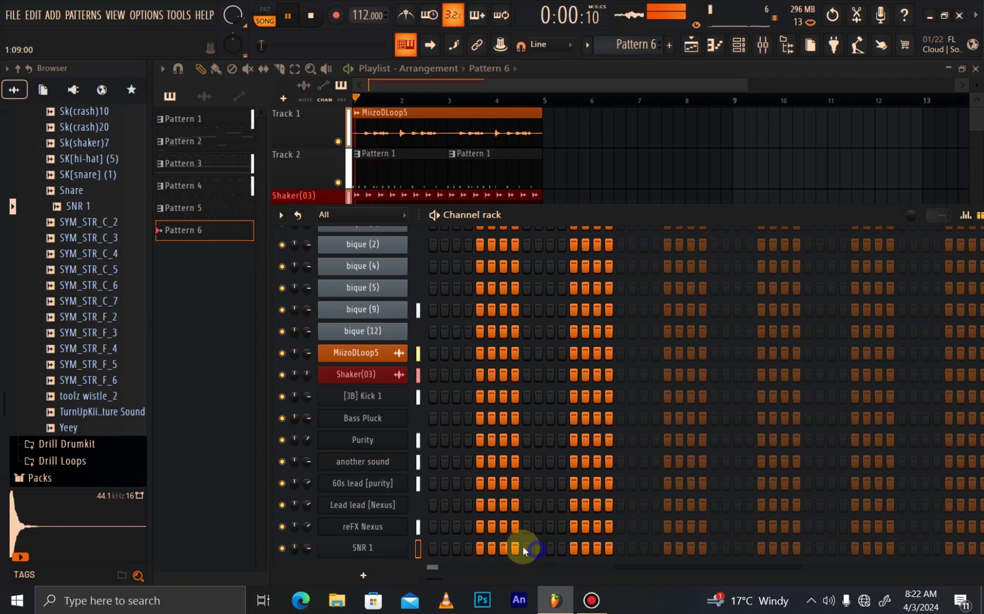
{"action": "left_click", "coordinate": [548, 550]}
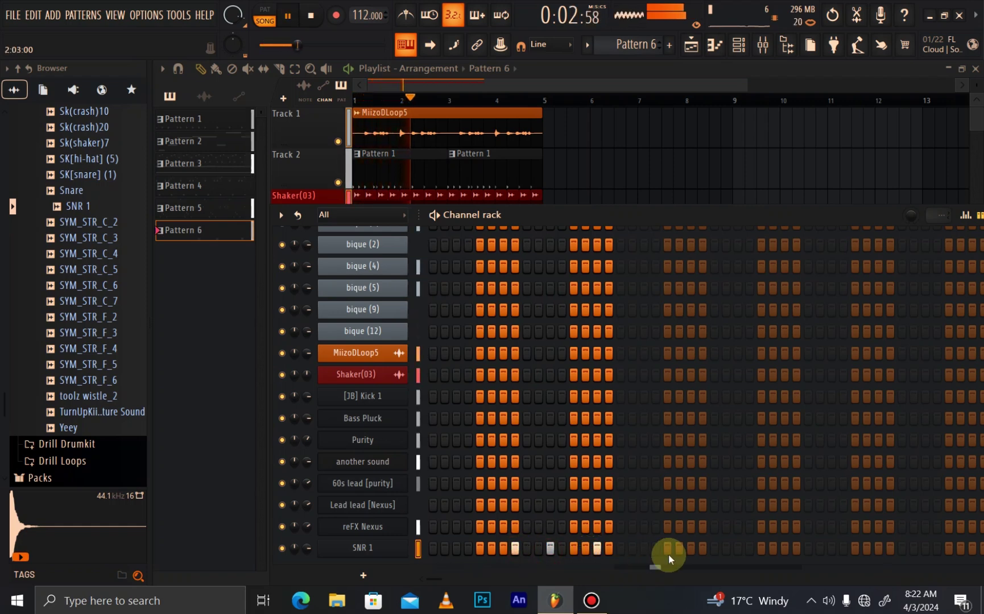
Step: Select bar 1 of the SNR 1 notes in the piano roll and duplicate it across bars 2 to 4
{"action": "left_click", "coordinate": [715, 45]}
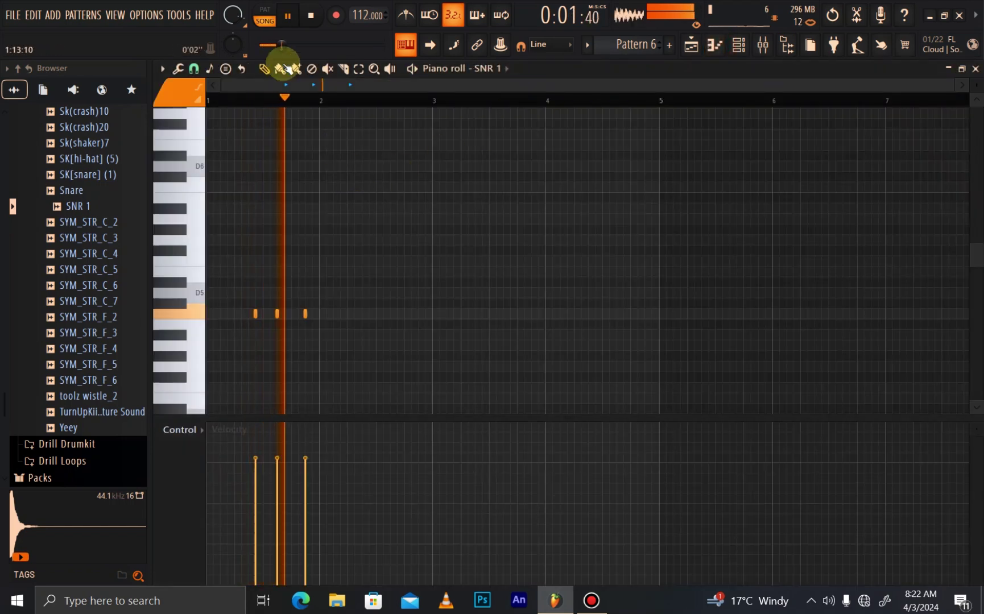
{"action": "left_click", "coordinate": [359, 70]}
{"action": "left_click_drag", "start_coordinate": [334, 102], "coordinate": [4, 154]}
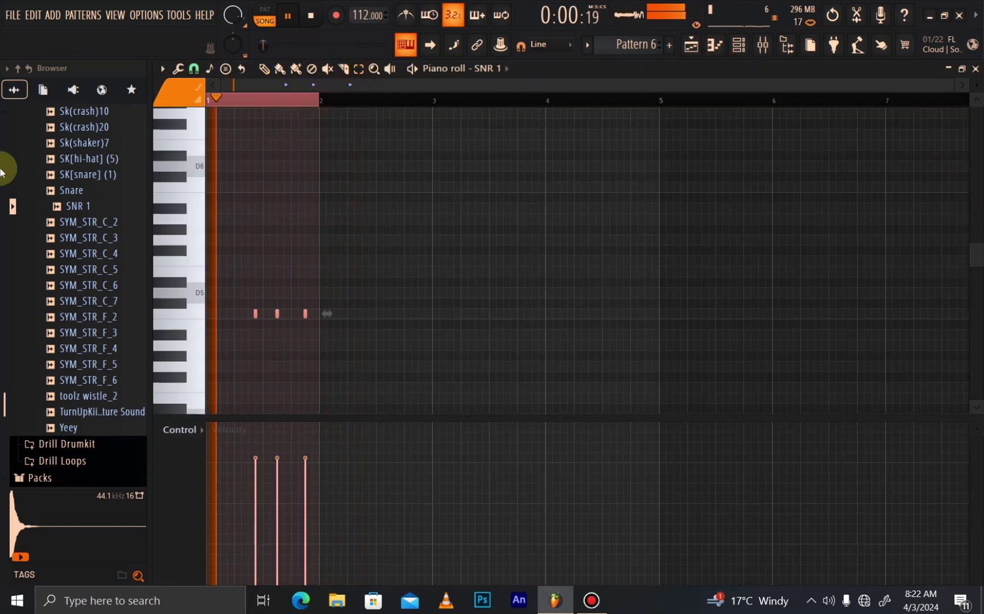
{"action": "key", "text": "ctrl+b"}
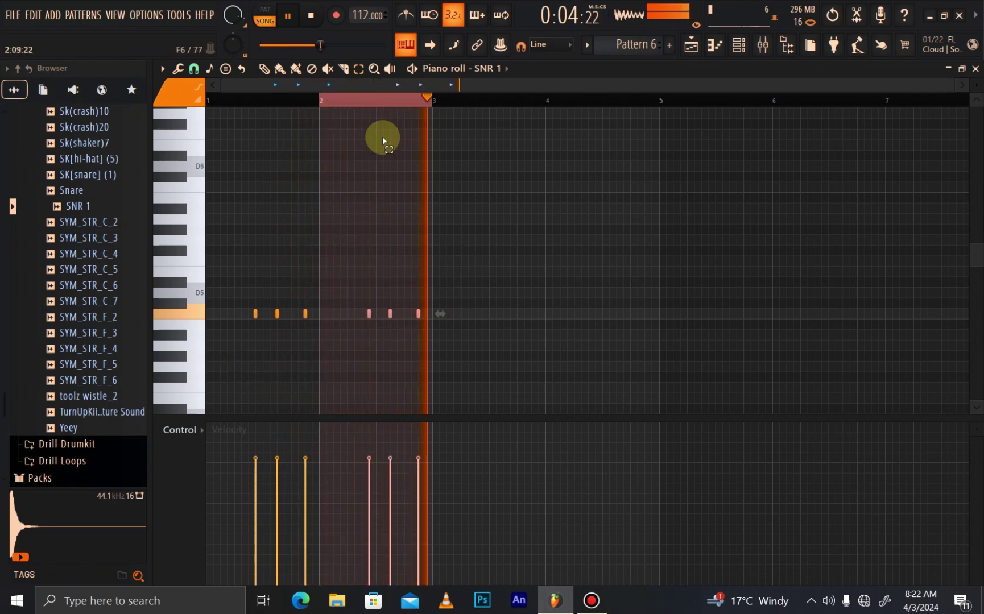
{"action": "key", "text": "ctrl+b"}
{"action": "key", "text": "ctrl+b"}
{"action": "left_click", "coordinate": [606, 99]}
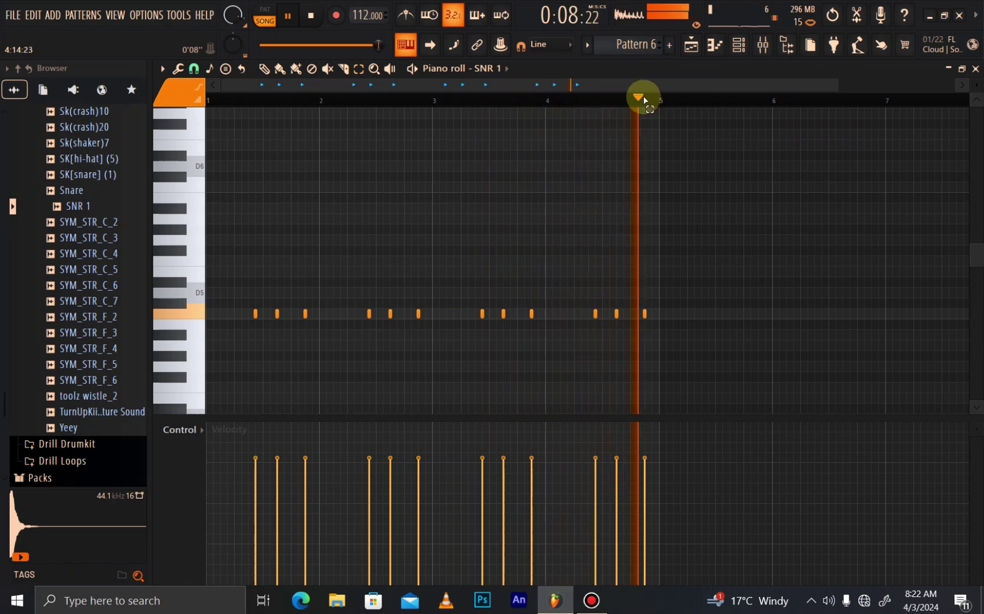
Step: Add the KS4 - Snare (28) sample as a new channel and program hits on steps 4, 19 and 21
{"action": "left_click", "coordinate": [738, 45]}
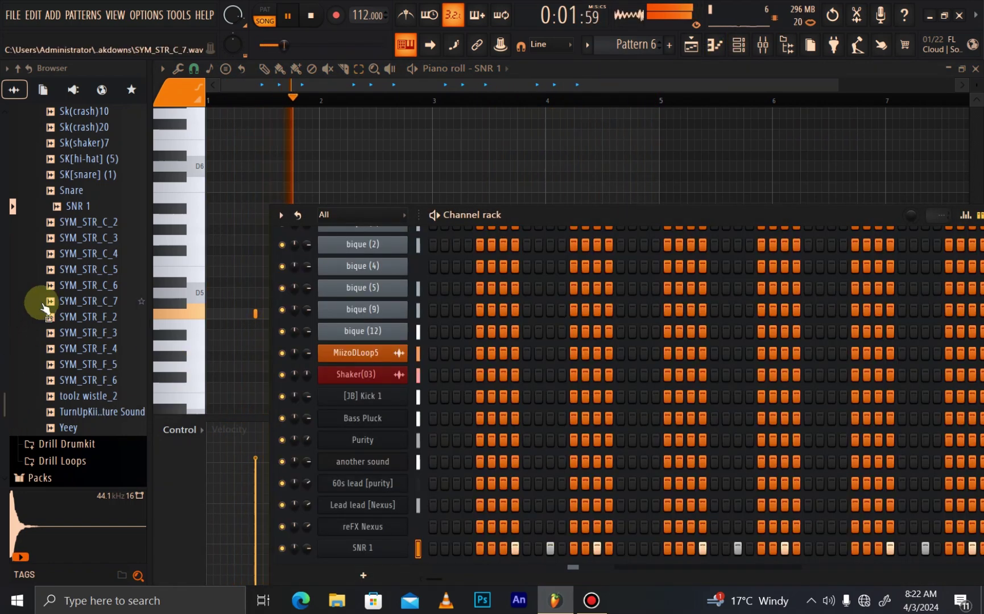
{"action": "scroll", "coordinate": [54, 299], "scroll_direction": "up", "scroll_amount": 4}
{"action": "left_click_drag", "start_coordinate": [74, 270], "coordinate": [452, 551]}
{"action": "left_click", "coordinate": [469, 548]}
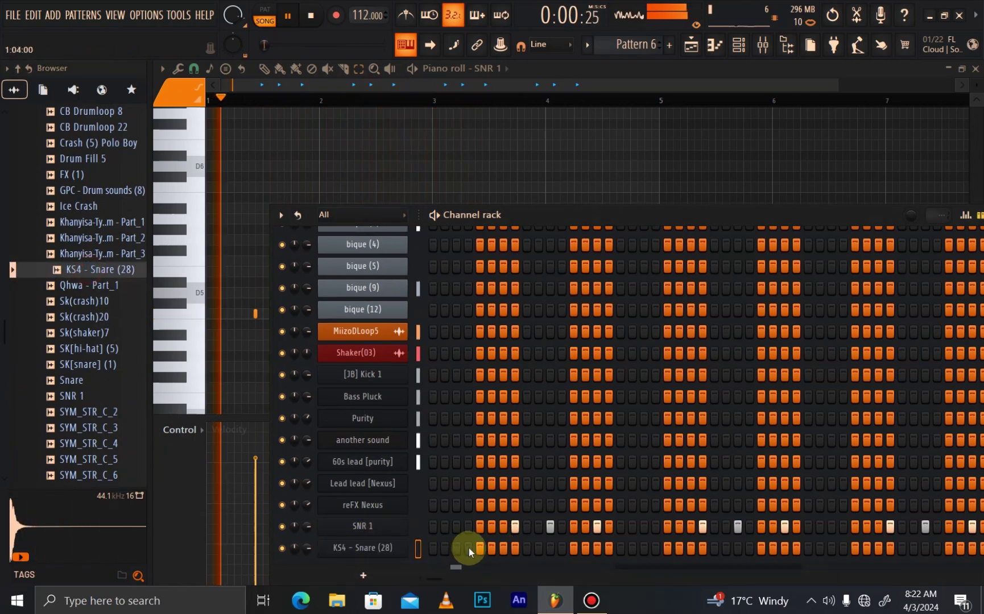
{"action": "left_click", "coordinate": [643, 549]}
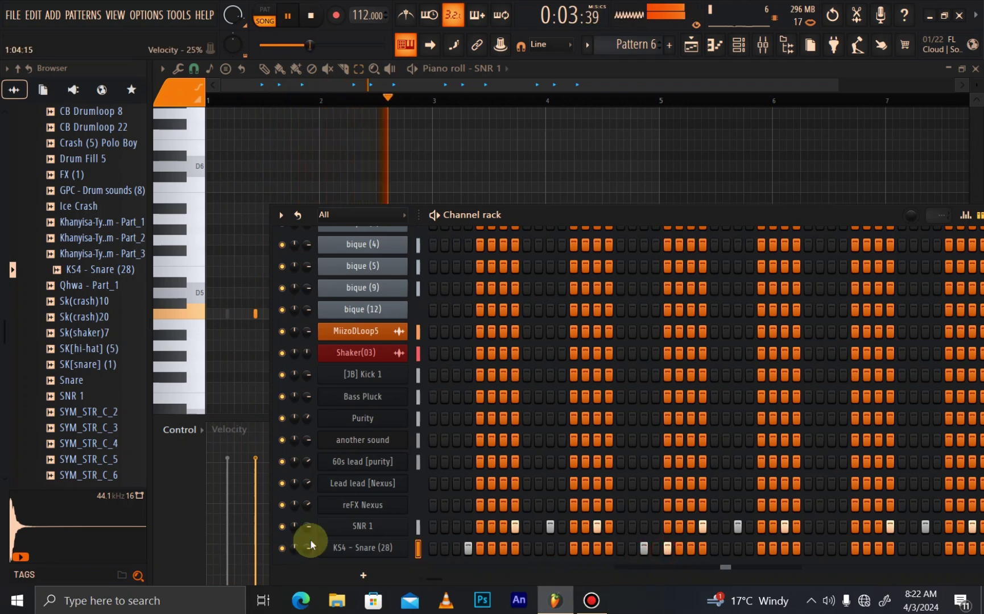
Step: Duplicate the first two bars of KS4 - Snare (28) notes into bars 3 and 4 in the piano roll
{"action": "right_click", "coordinate": [364, 548]}
{"action": "left_click", "coordinate": [437, 393]}
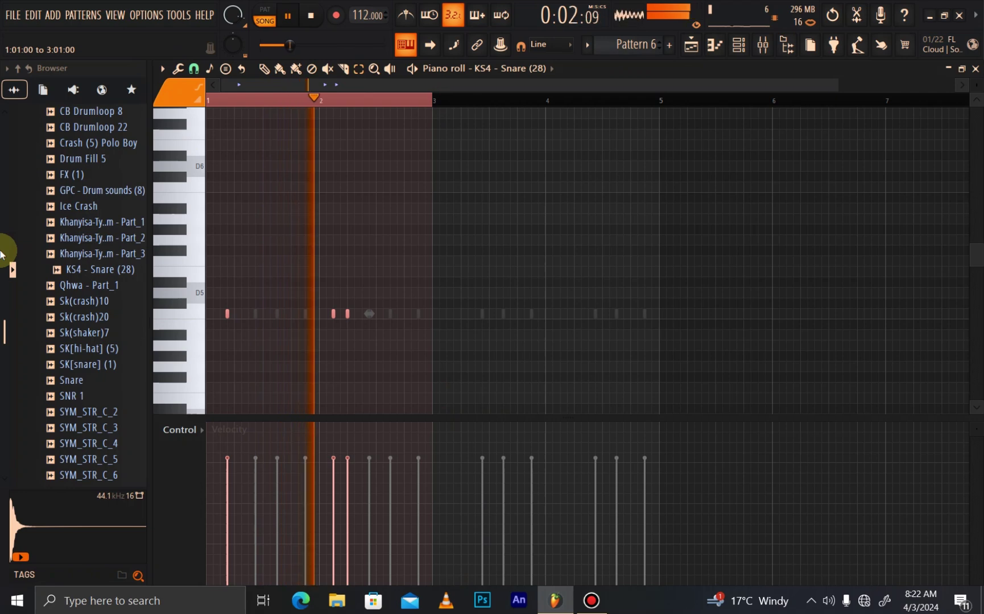
{"action": "key", "text": "ctrl+b"}
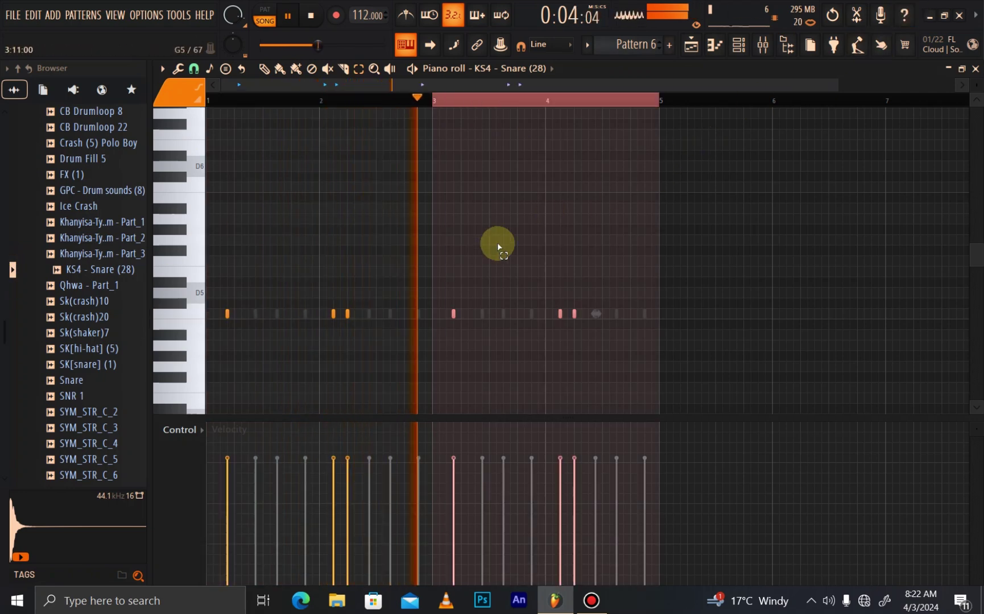
Step: Mute the reFX Nexus and Lead lead [Nexus] channels while the beat plays
{"action": "left_click", "coordinate": [740, 44]}
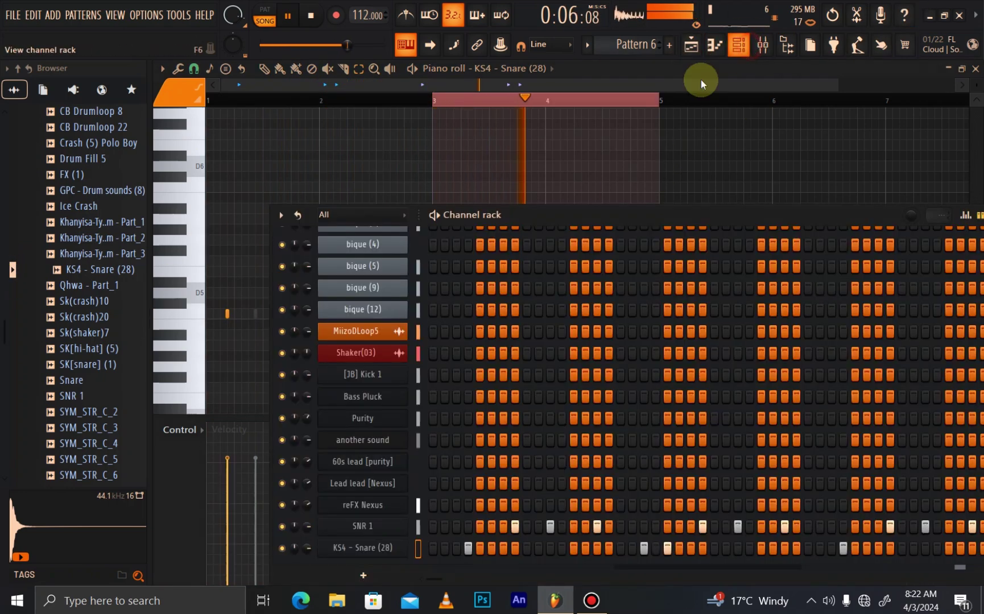
{"action": "left_click", "coordinate": [280, 506]}
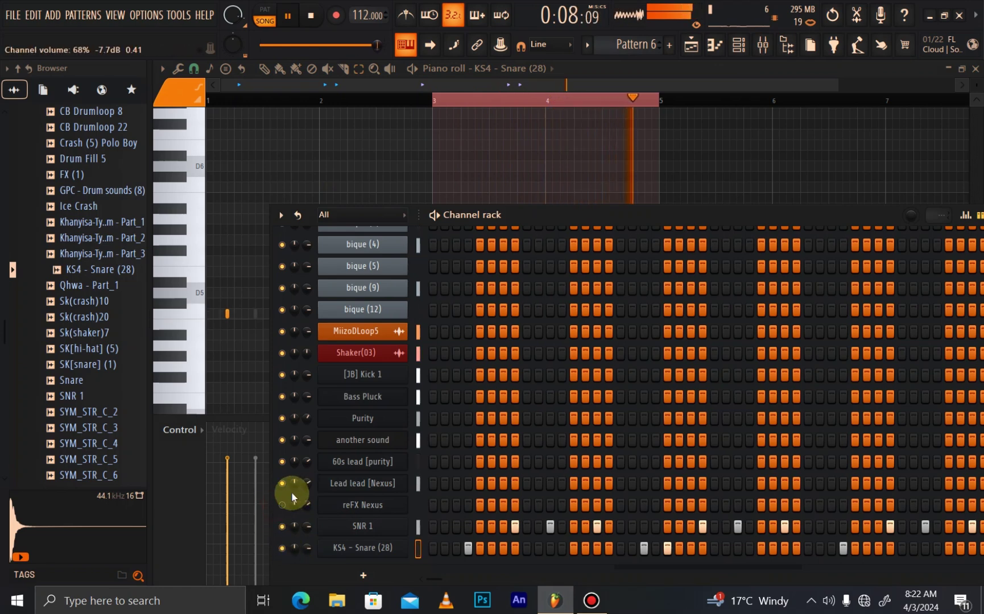
{"action": "left_click", "coordinate": [281, 505]}
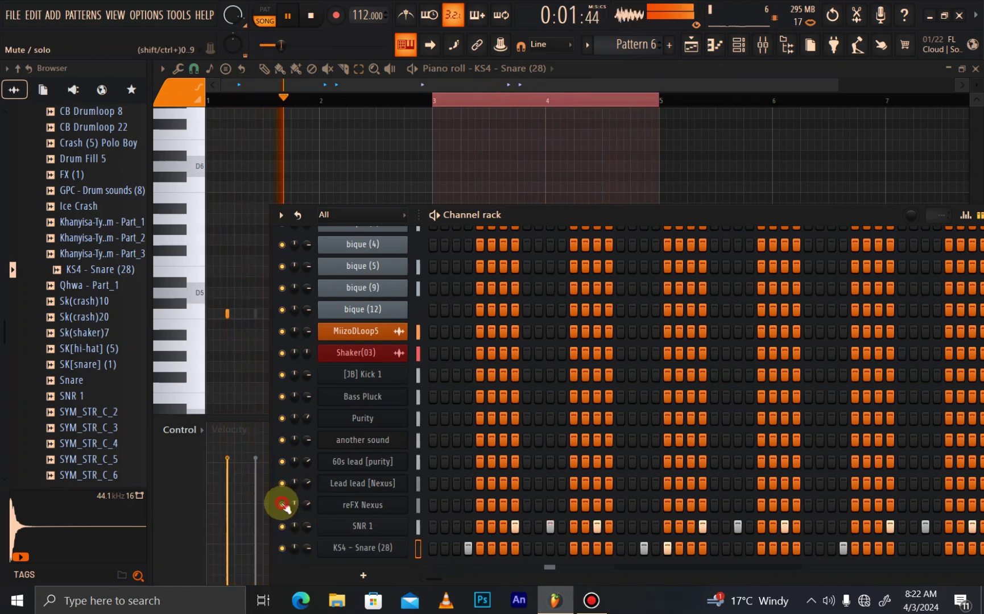
{"action": "left_click", "coordinate": [282, 483]}
Step: Inspect the sample and miscellaneous settings of the KS4 - Snare (28) channel, then close its window
{"action": "left_click", "coordinate": [354, 553]}
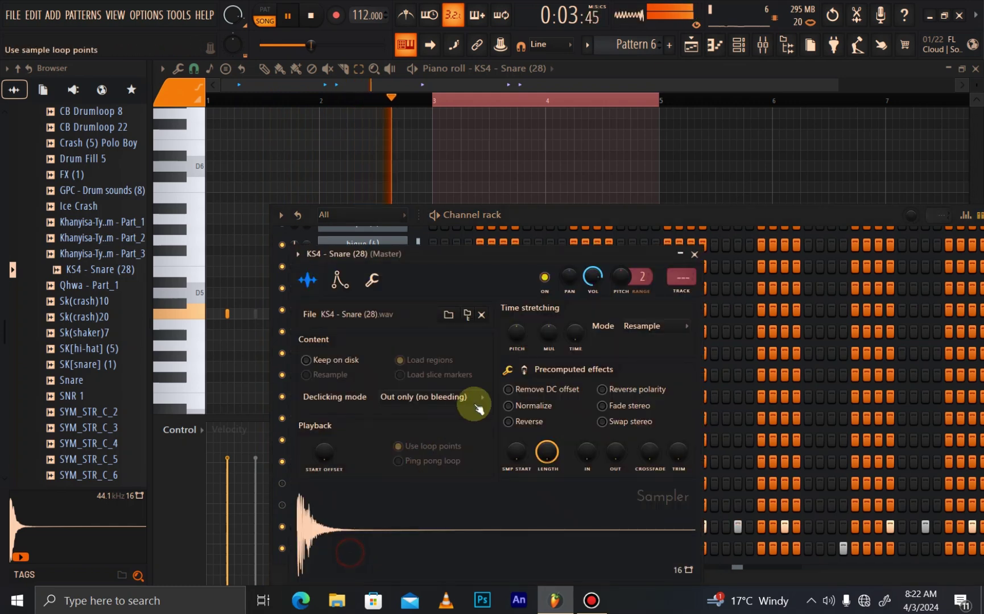
{"action": "left_click", "coordinate": [378, 282]}
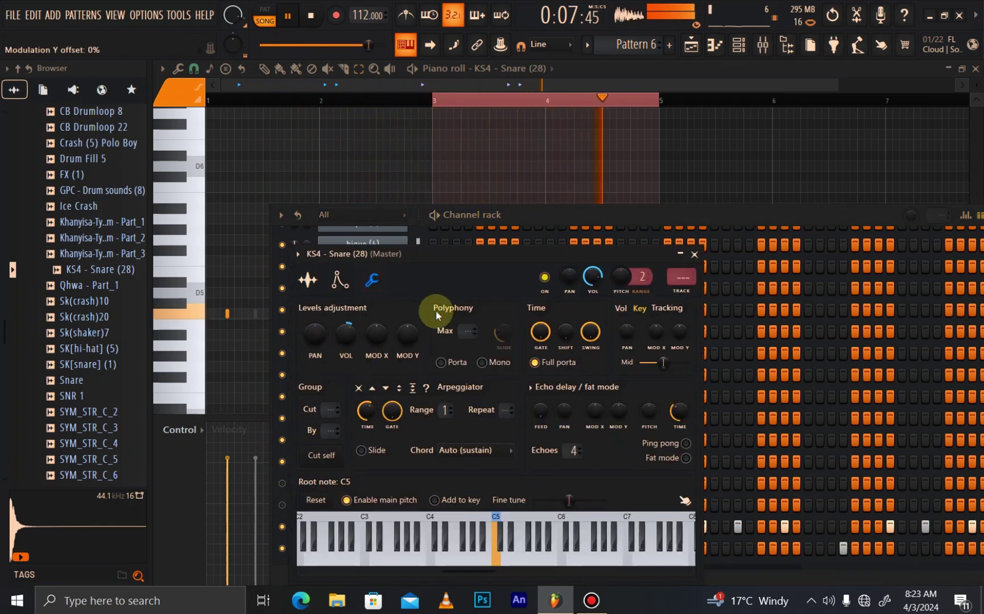
{"action": "left_click", "coordinate": [694, 254]}
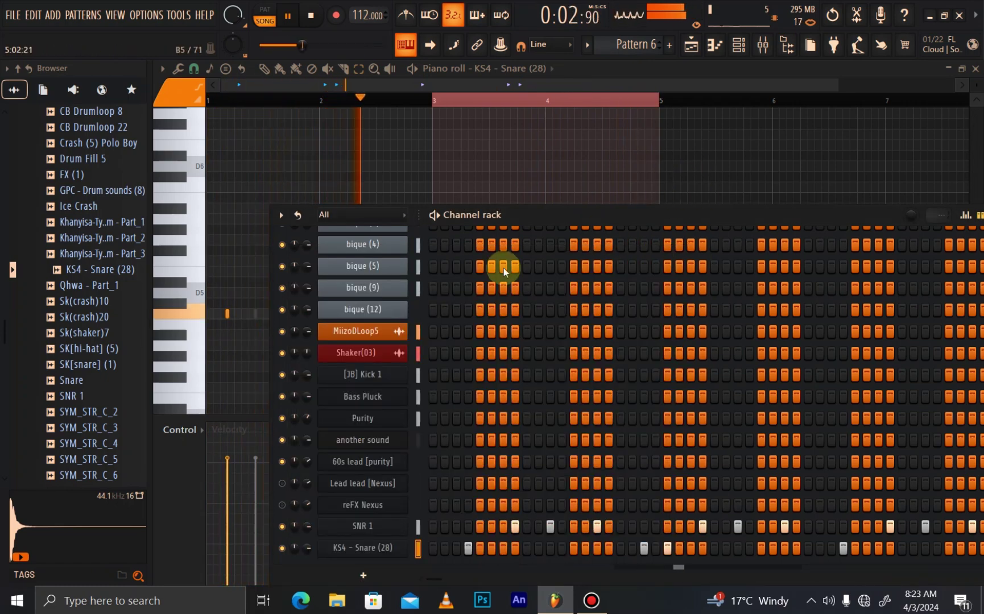
{"action": "scroll", "coordinate": [84, 398], "scroll_direction": "up", "scroll_amount": 5}
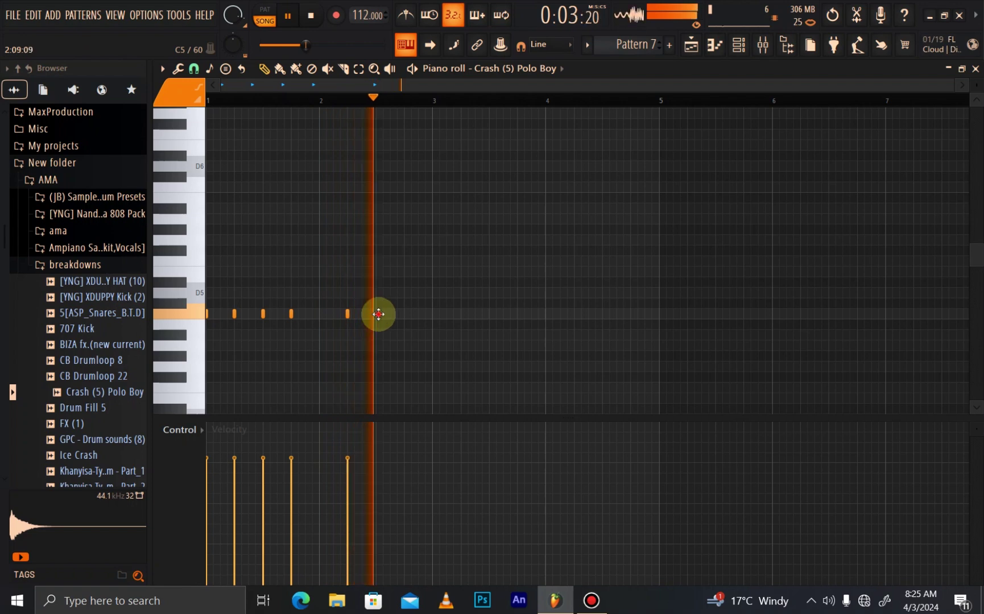
Step: Add Crash (5) Polo Boy hits on beats 3 and 4 of bar 2 in the piano roll
{"action": "left_click", "coordinate": [377, 314]}
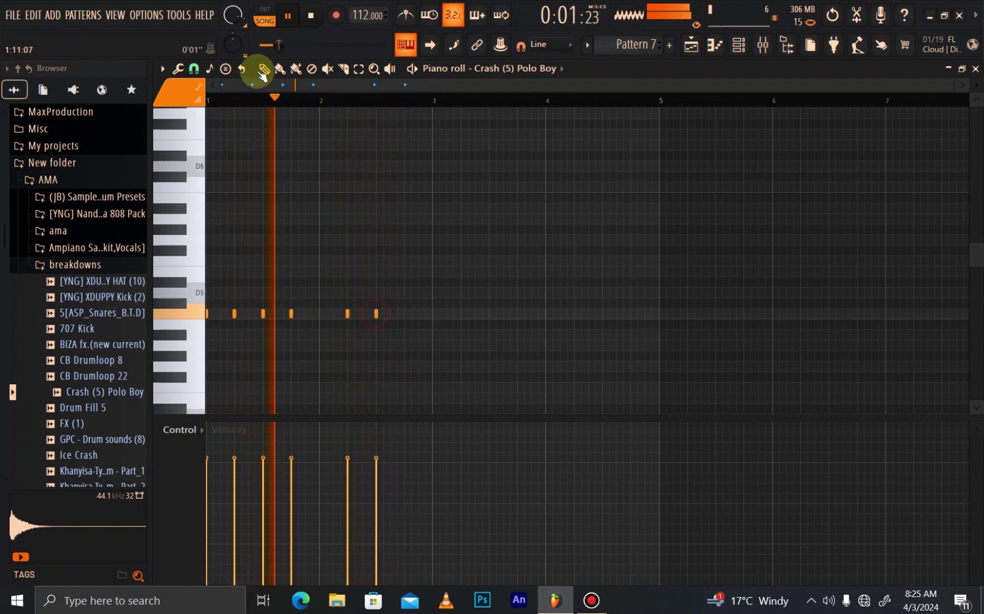
{"action": "left_click", "coordinate": [193, 68]}
{"action": "left_click", "coordinate": [217, 226]}
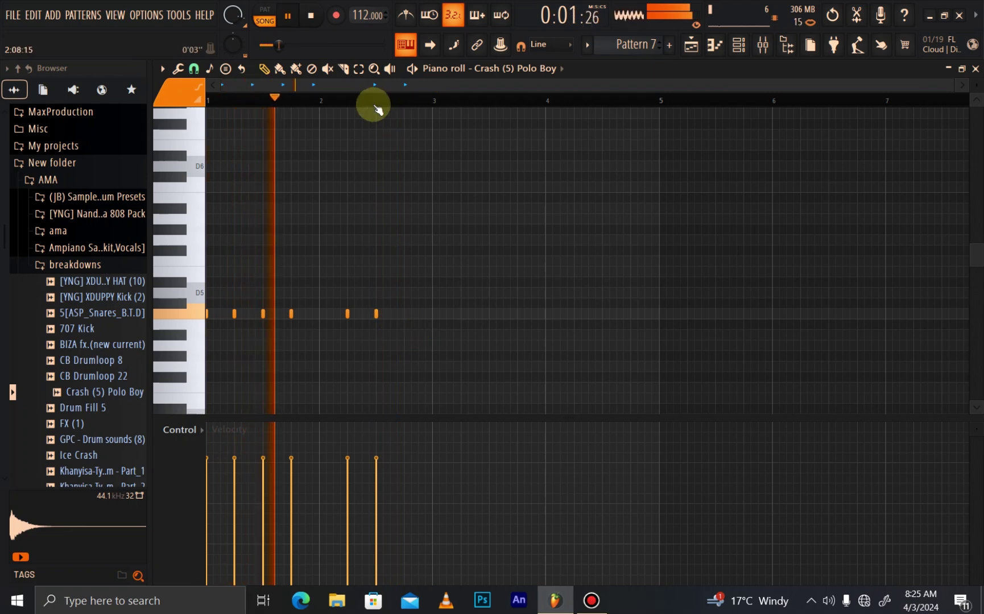
{"action": "scroll", "coordinate": [373, 103], "scroll_direction": "up", "scroll_amount": 3}
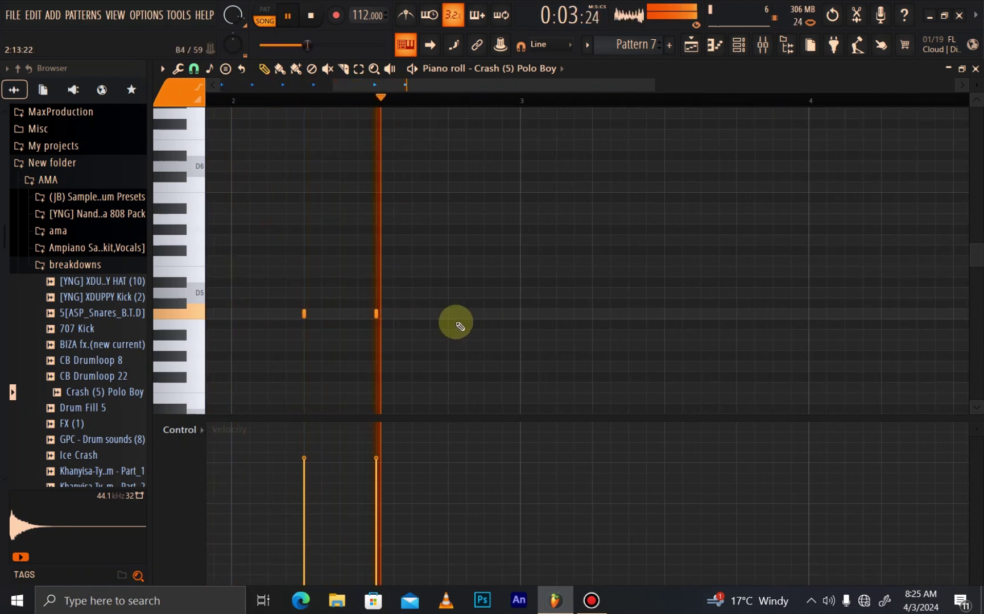
{"action": "left_click", "coordinate": [449, 313]}
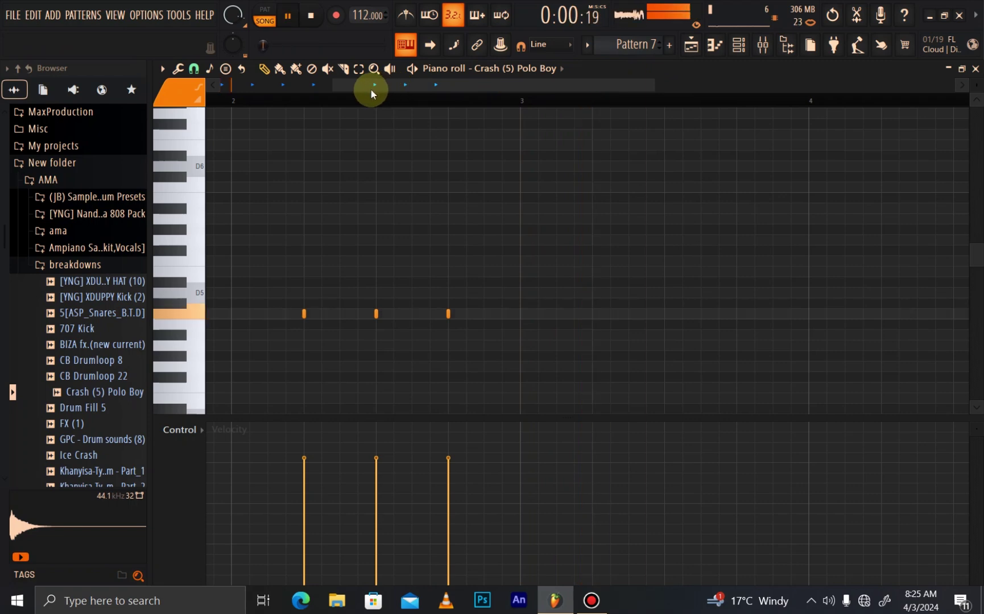
Step: Duplicate the first two bars of crash notes into bars 3 and 4, and delete the hit on beat 4 of bar 2
{"action": "key", "text": "ctrl+a"}
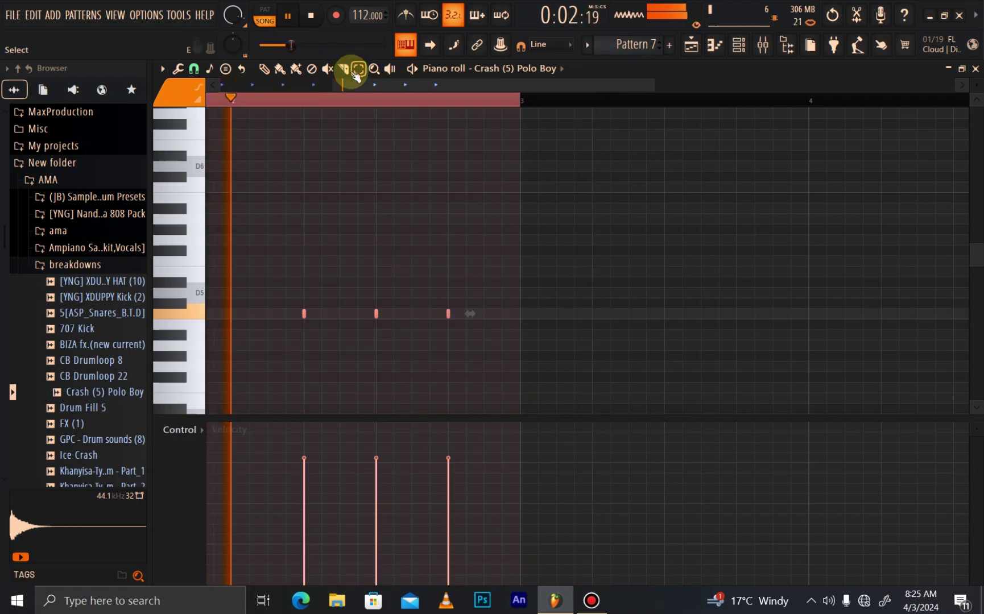
{"action": "key", "text": "ctrl+b"}
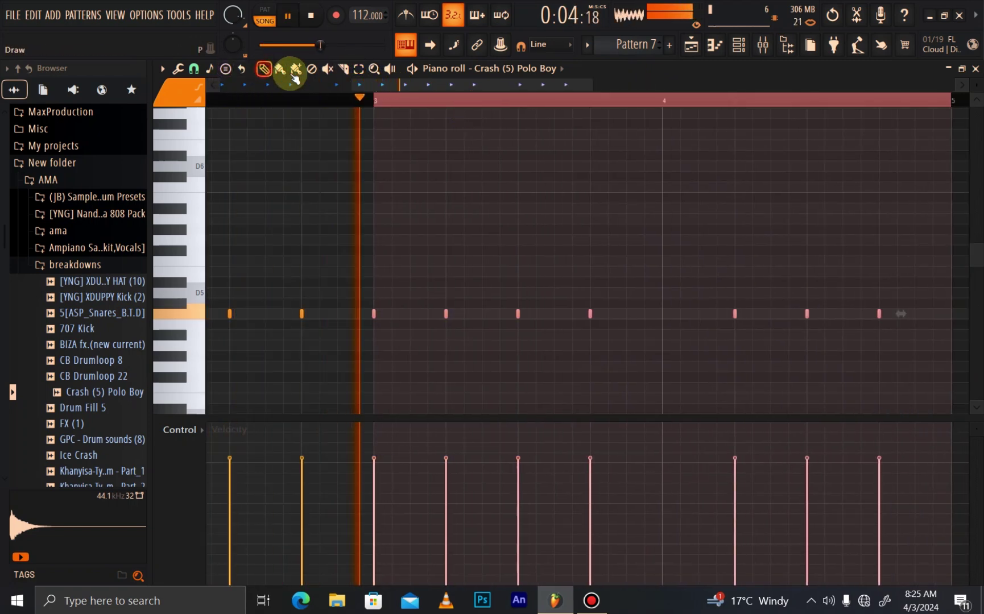
{"action": "scroll", "coordinate": [466, 105], "scroll_direction": "down", "scroll_amount": 1}
{"action": "scroll", "coordinate": [464, 102], "scroll_direction": "down", "scroll_amount": 2}
{"action": "left_click", "coordinate": [373, 336]}
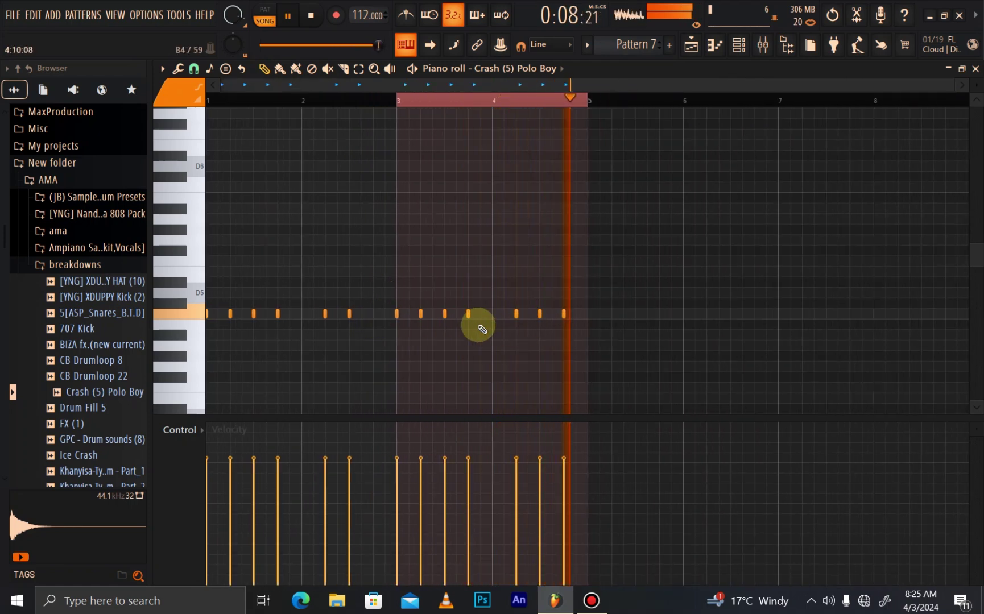
Step: Switch to the empty Pattern 8 and add a Fruity DX10 channel
{"action": "left_click", "coordinate": [738, 44]}
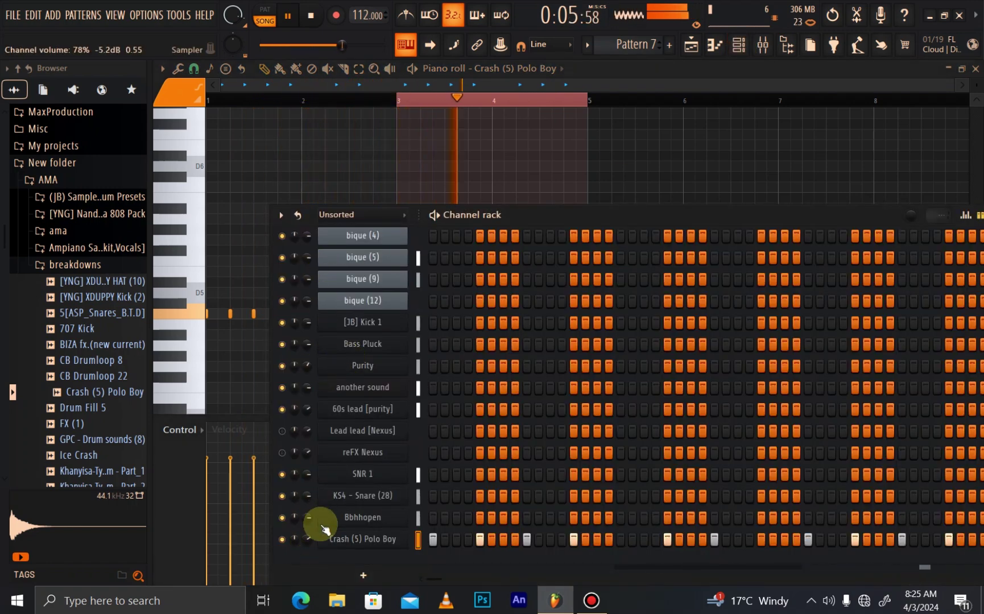
{"action": "scroll", "coordinate": [77, 373], "scroll_direction": "down", "scroll_amount": 6}
{"action": "left_click", "coordinate": [363, 576]}
{"action": "left_click", "coordinate": [498, 118]}
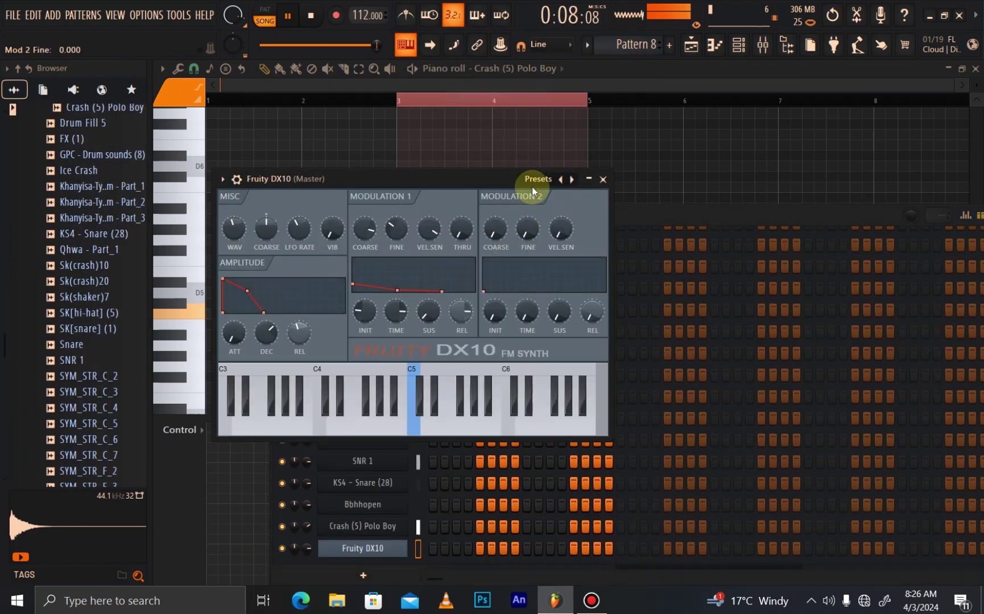
Step: Look through the Fruity DX10 presets, stop playback and collapse the AMA folder
{"action": "left_click", "coordinate": [538, 181]}
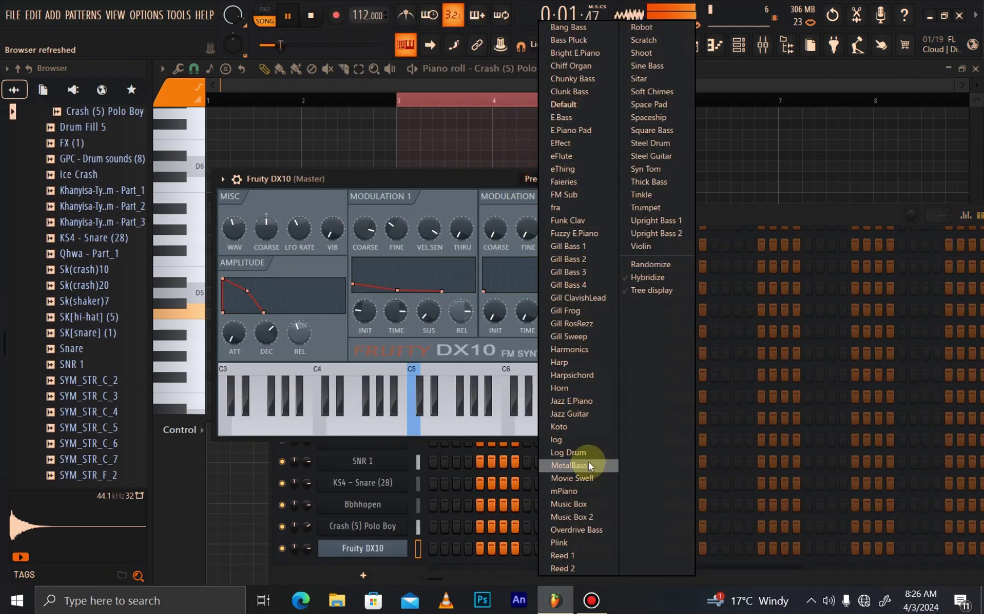
{"action": "left_click", "coordinate": [268, 182]}
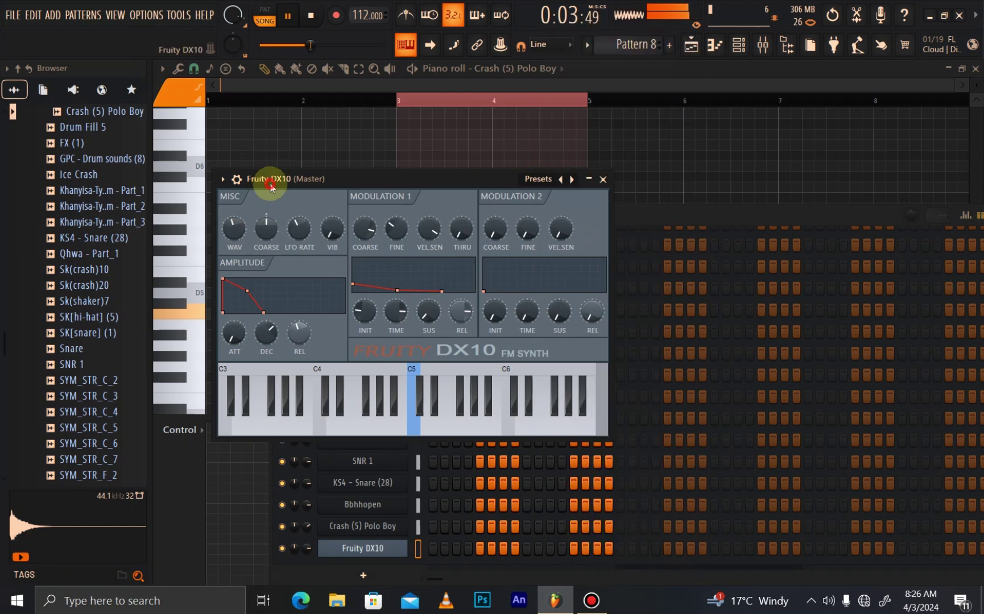
{"action": "key", "text": "space"}
{"action": "scroll", "coordinate": [22, 204], "scroll_direction": "up", "scroll_amount": 10}
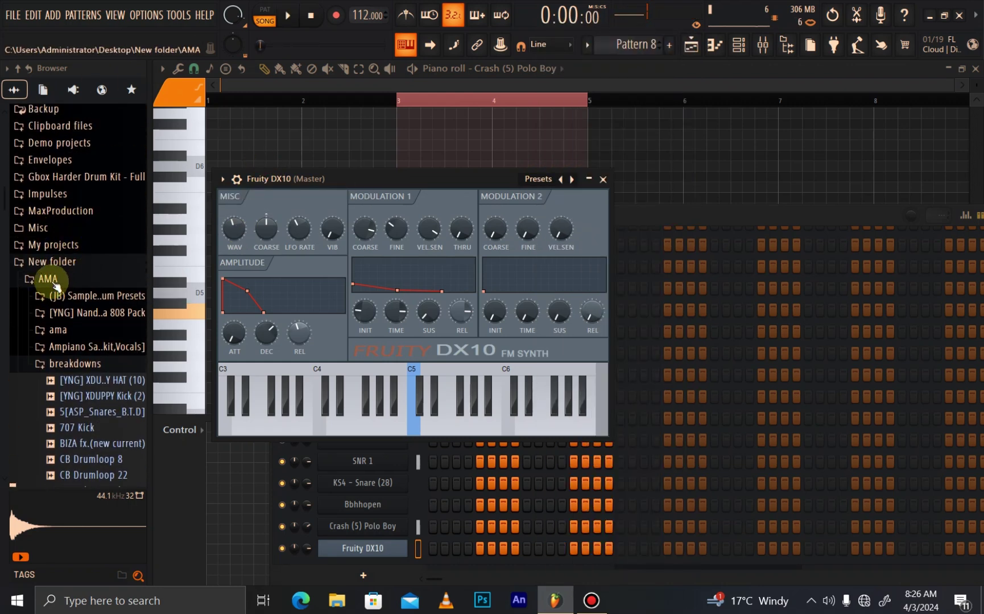
{"action": "left_click", "coordinate": [54, 283]}
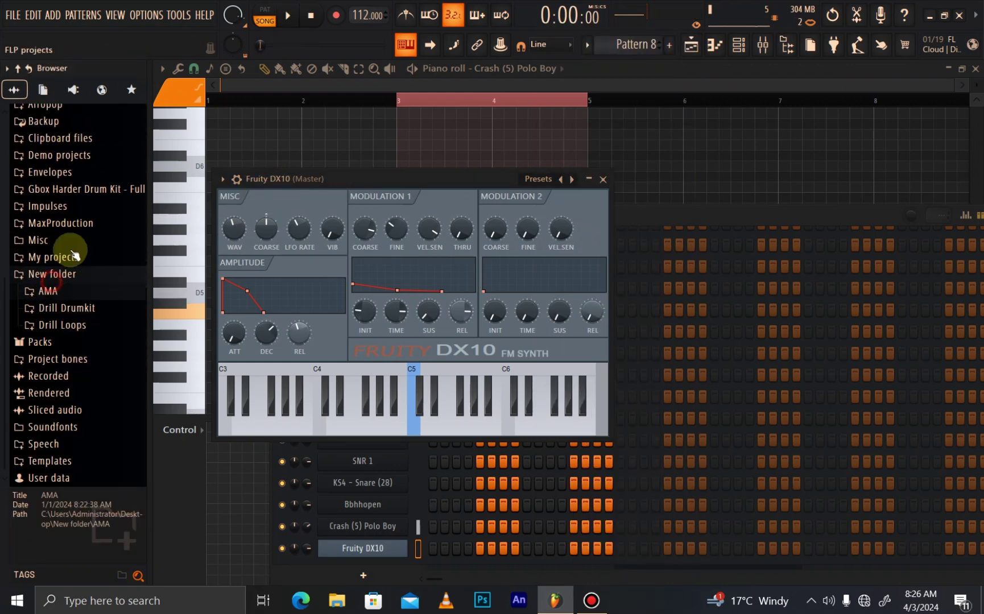
Step: Load Fruity Soft Clipper on the Master mixer track in place of its existing effect
{"action": "left_click", "coordinate": [764, 46]}
{"action": "left_click", "coordinate": [194, 219]}
{"action": "left_click", "coordinate": [828, 308]}
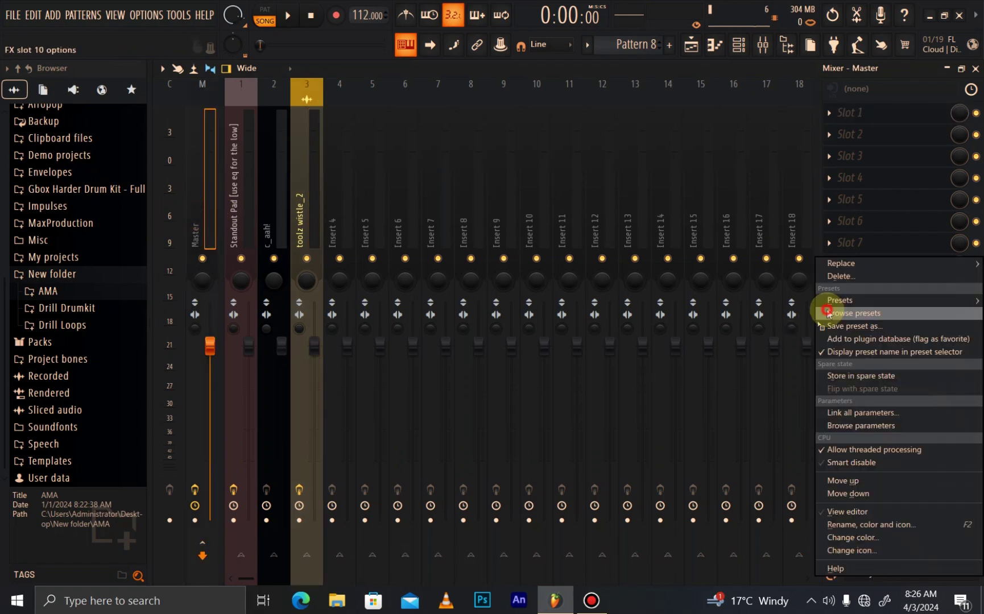
{"action": "mouse_move", "coordinate": [854, 267]}
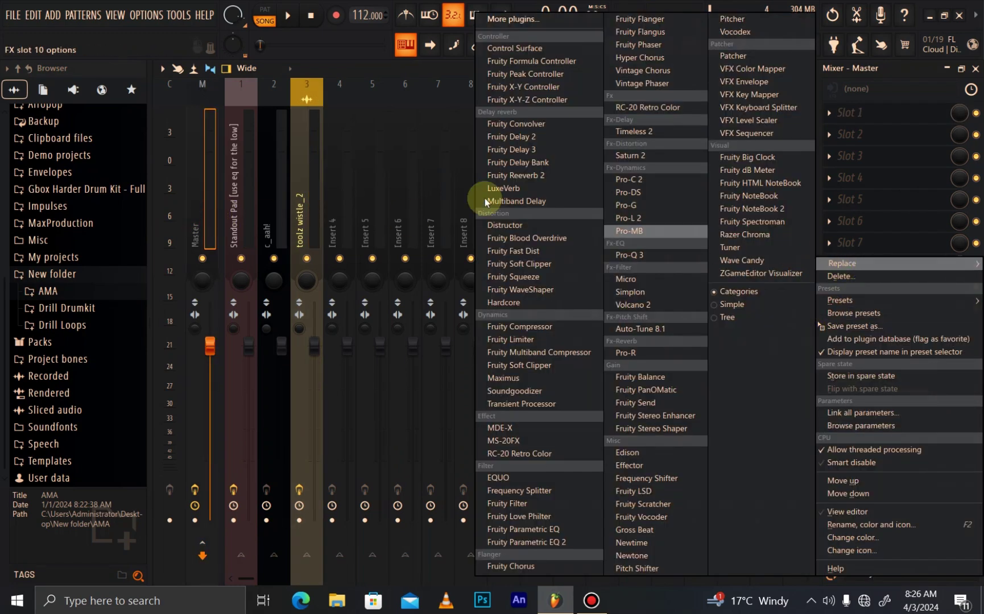
{"action": "left_click", "coordinate": [522, 265]}
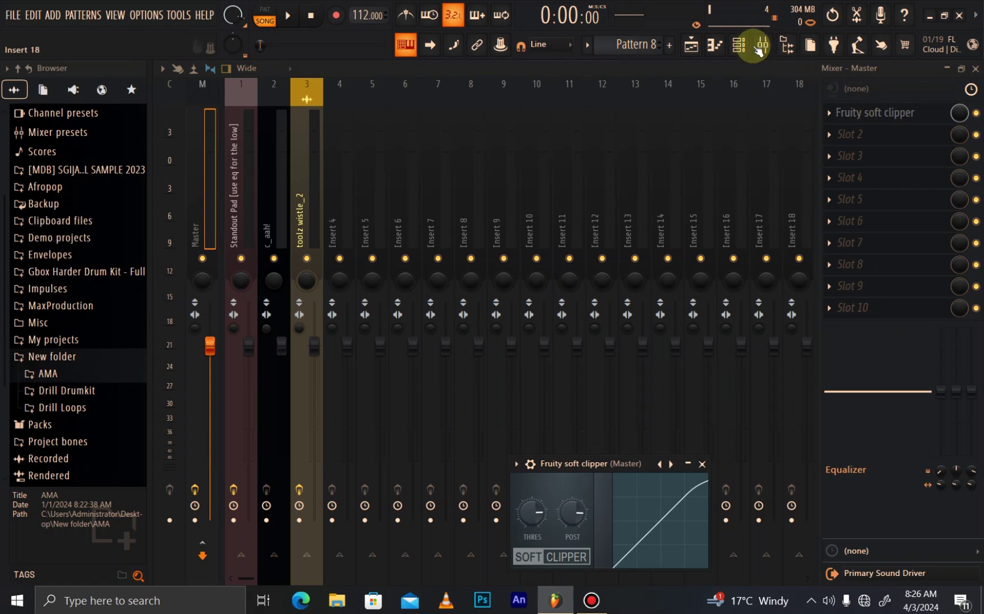
Step: Load the must use LOGDRUM preset from MaxProduction's MP PRESETS Logdrum folder onto the Fruity DX10 channel
{"action": "left_click", "coordinate": [739, 44]}
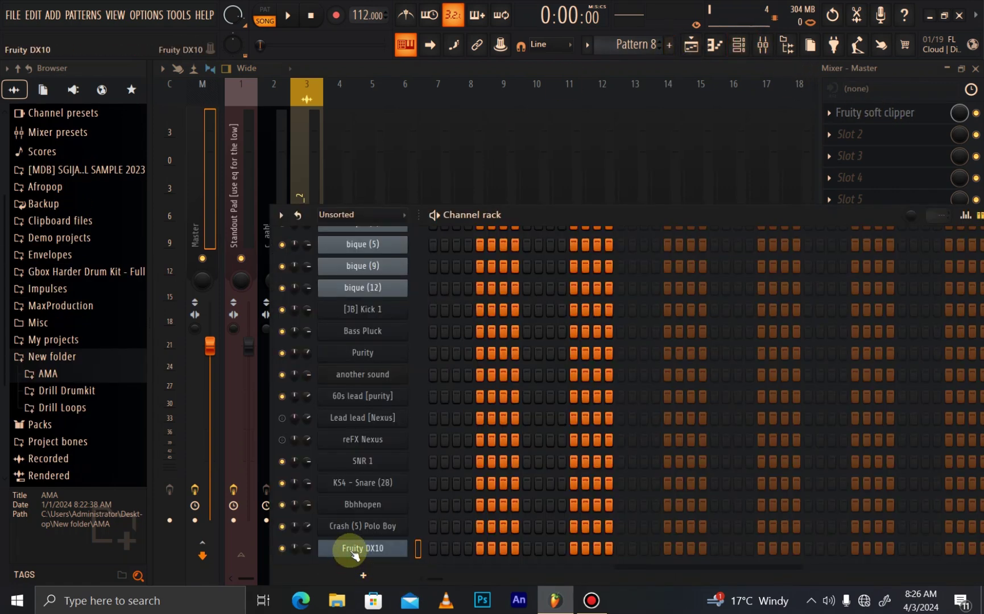
{"action": "left_click", "coordinate": [63, 307]}
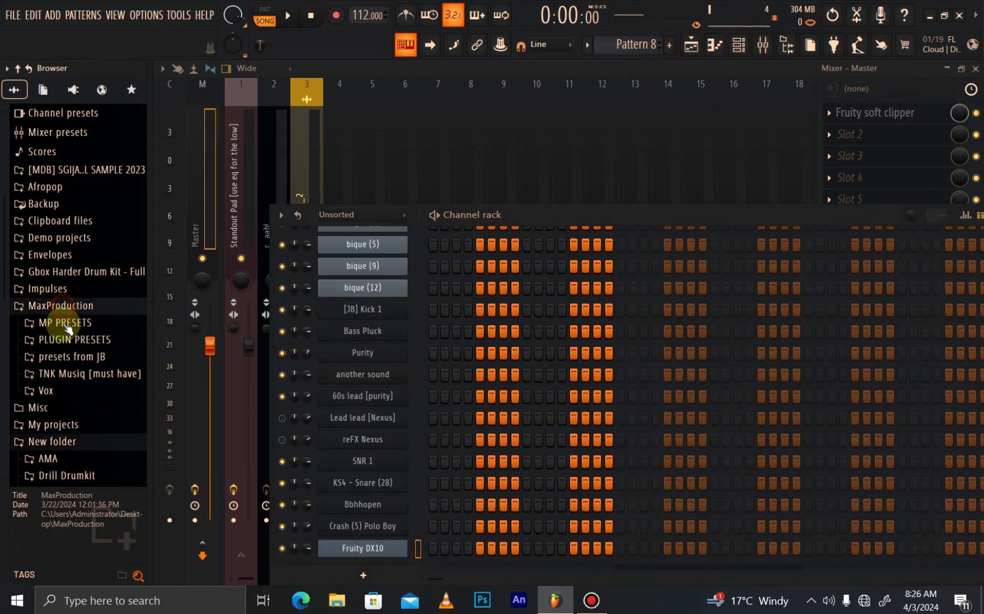
{"action": "left_click", "coordinate": [79, 324]}
{"action": "left_click", "coordinate": [65, 392]}
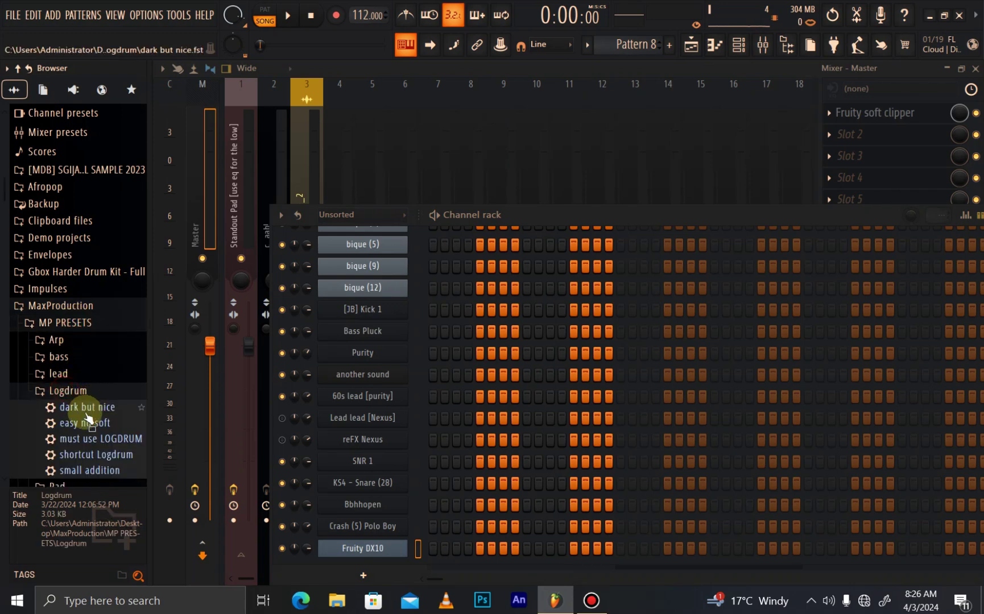
{"action": "left_click_drag", "start_coordinate": [115, 444], "coordinate": [370, 551]}
Step: Route the must use LOGDRUM channel to mixer track 4 and load Fruity Fast Dist in its first effect slot
{"action": "left_click", "coordinate": [235, 180]}
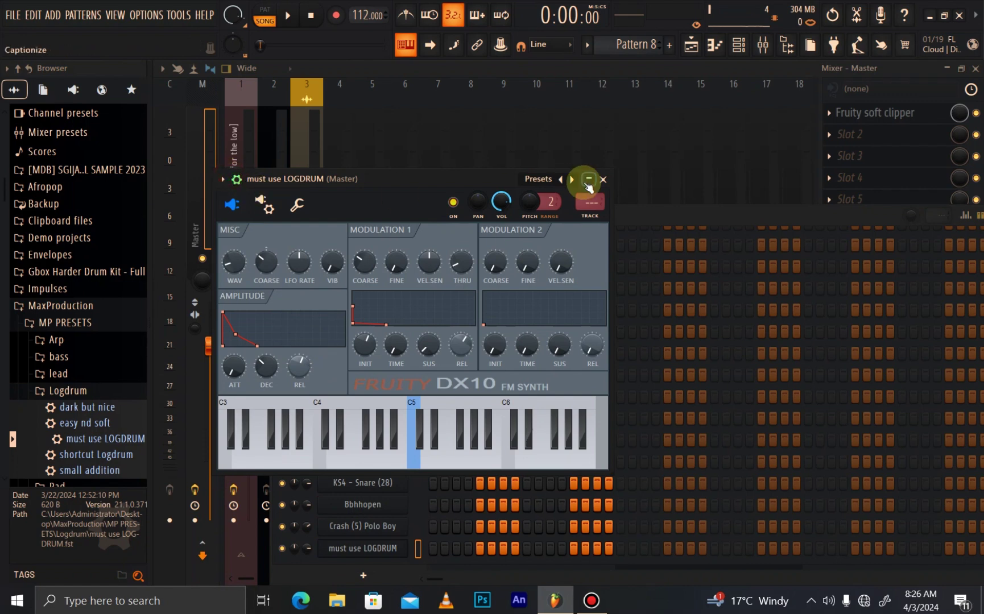
{"action": "key", "text": "ctrl+l"}
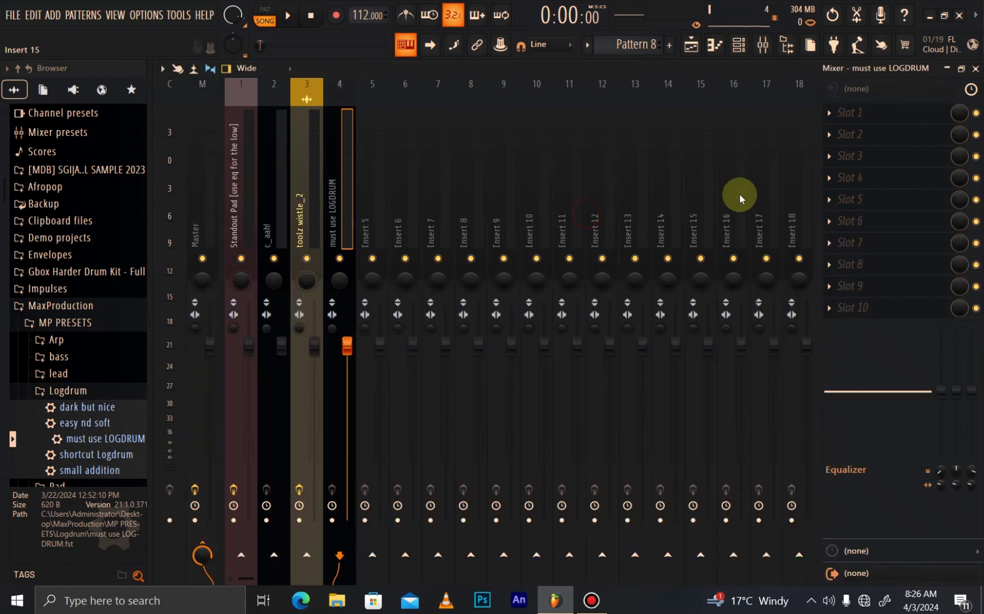
{"action": "left_click", "coordinate": [848, 113]}
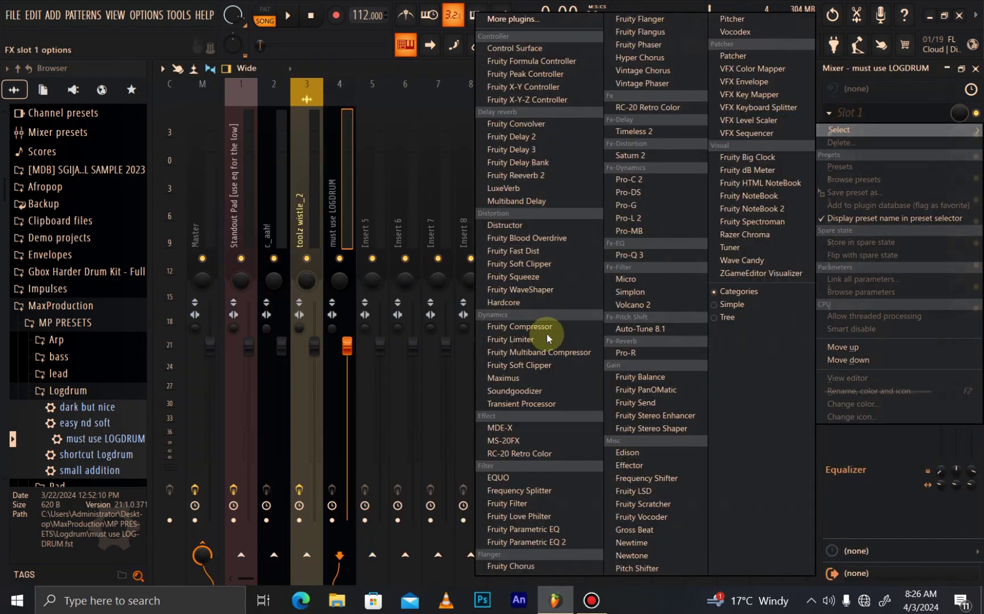
{"action": "left_click", "coordinate": [528, 252]}
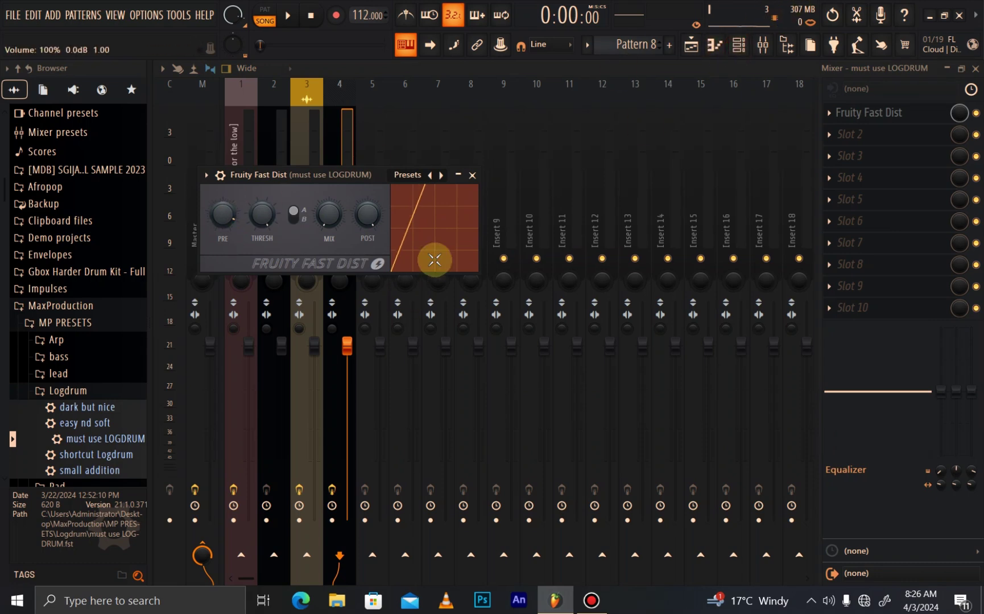
Step: Paste the two-bar Bass Pluck notes into the must use LOGDRUM piano roll in Pattern 8 and start playback
{"action": "left_click", "coordinate": [737, 48]}
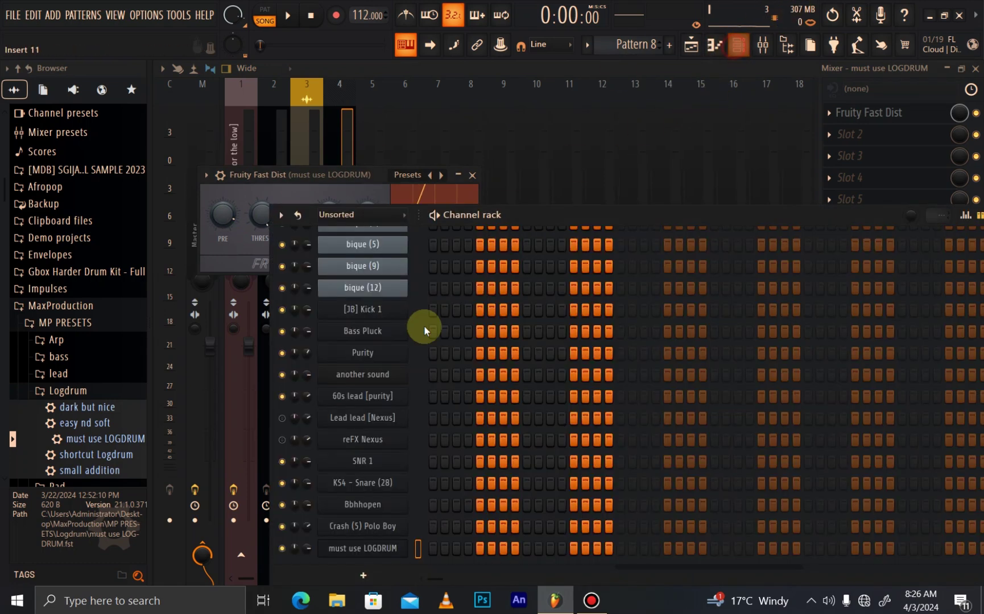
{"action": "left_click", "coordinate": [375, 554]}
{"action": "left_click", "coordinate": [467, 556]}
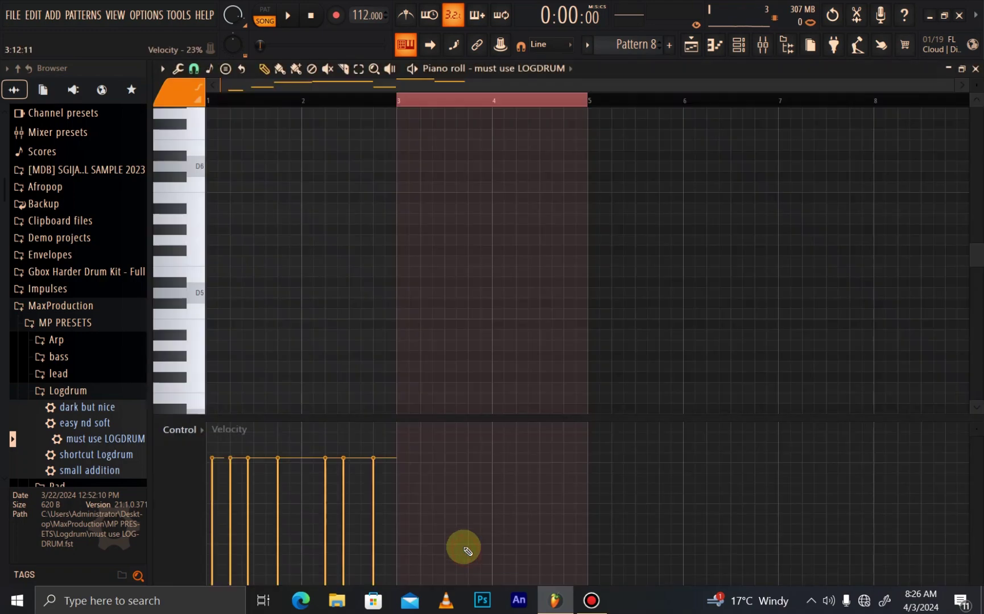
{"action": "key", "text": "space"}
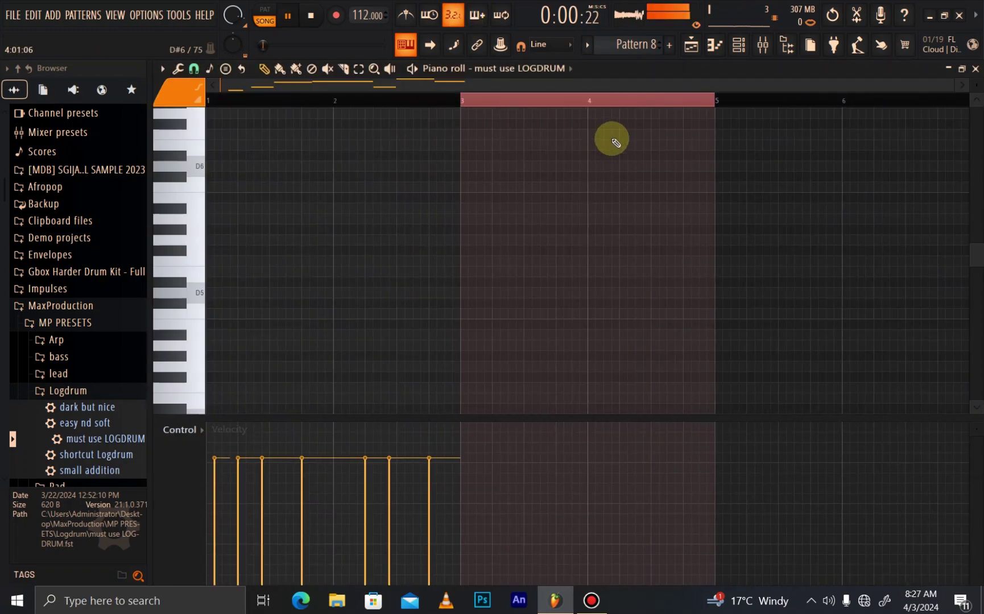
Step: Stop playback, collapse the Logdrum folder and place Pattern 8 at bar 1 of playlist Track 11
{"action": "left_click", "coordinate": [686, 50]}
{"action": "key", "text": "space"}
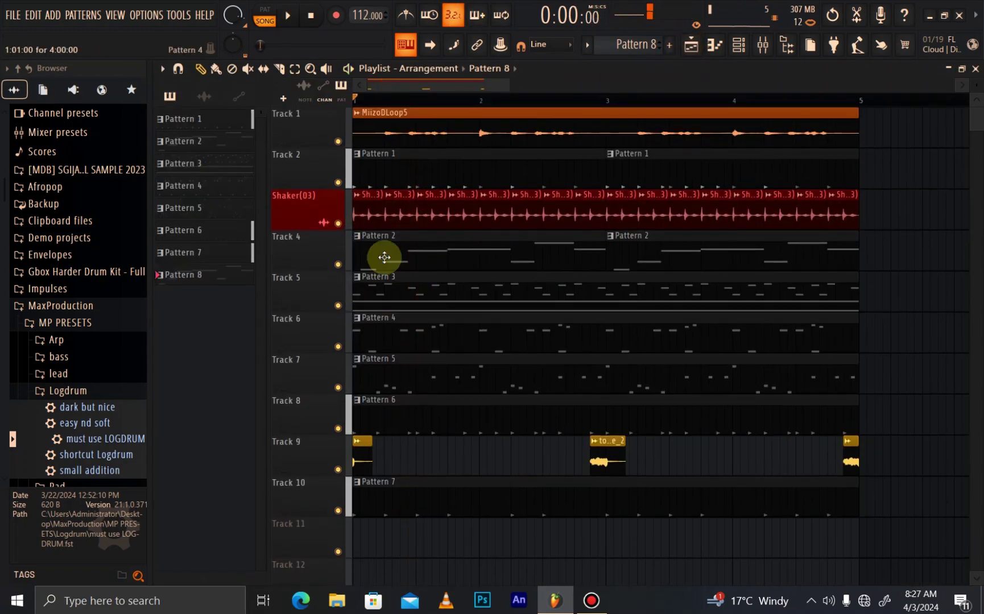
{"action": "left_click", "coordinate": [746, 48]}
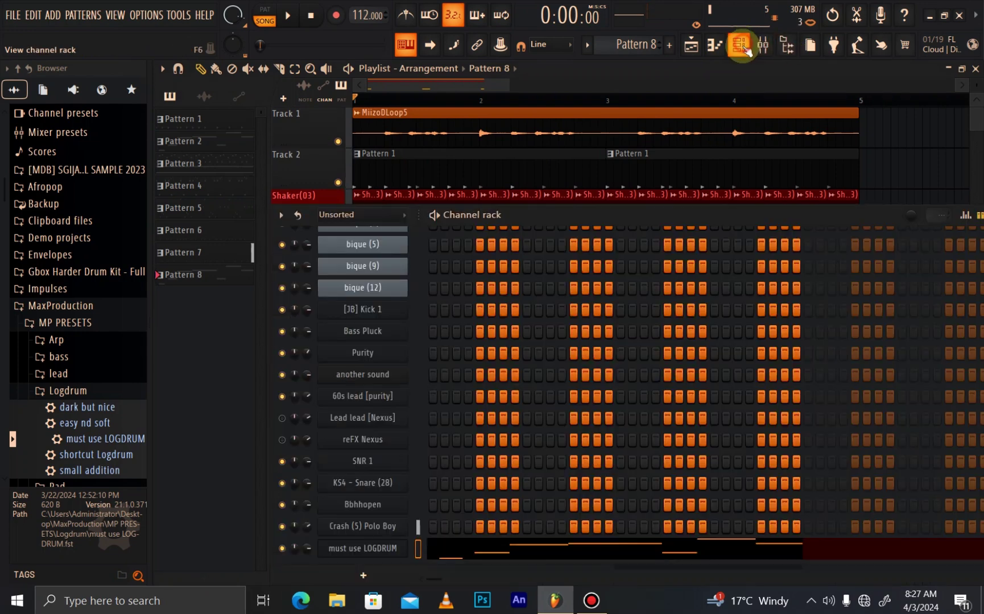
{"action": "left_click", "coordinate": [126, 393]}
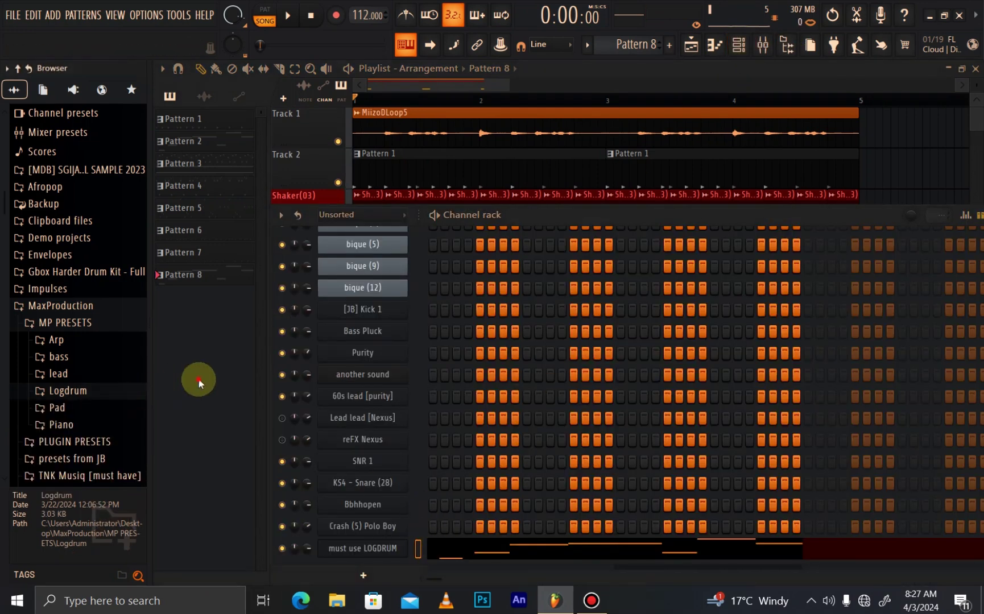
{"action": "left_click", "coordinate": [198, 380]}
{"action": "left_click_drag", "start_coordinate": [400, 545], "coordinate": [251, 544]}
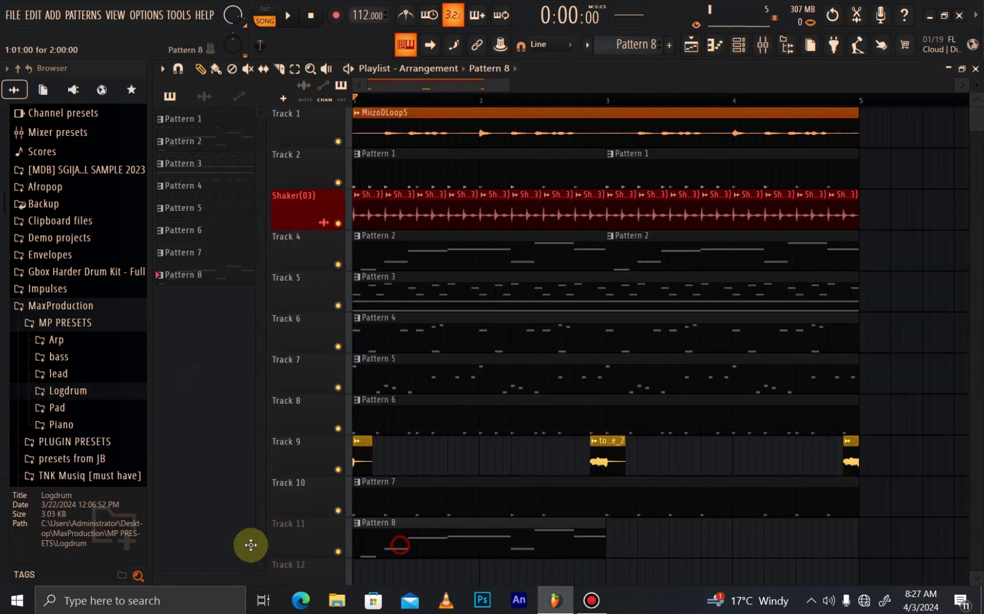
Step: Find the Bass Pluck channel's notes in Pattern 2, mute that channel and return to Pattern 8
{"action": "left_click", "coordinate": [743, 51]}
{"action": "scroll", "coordinate": [622, 48], "scroll_direction": "up", "scroll_amount": 7}
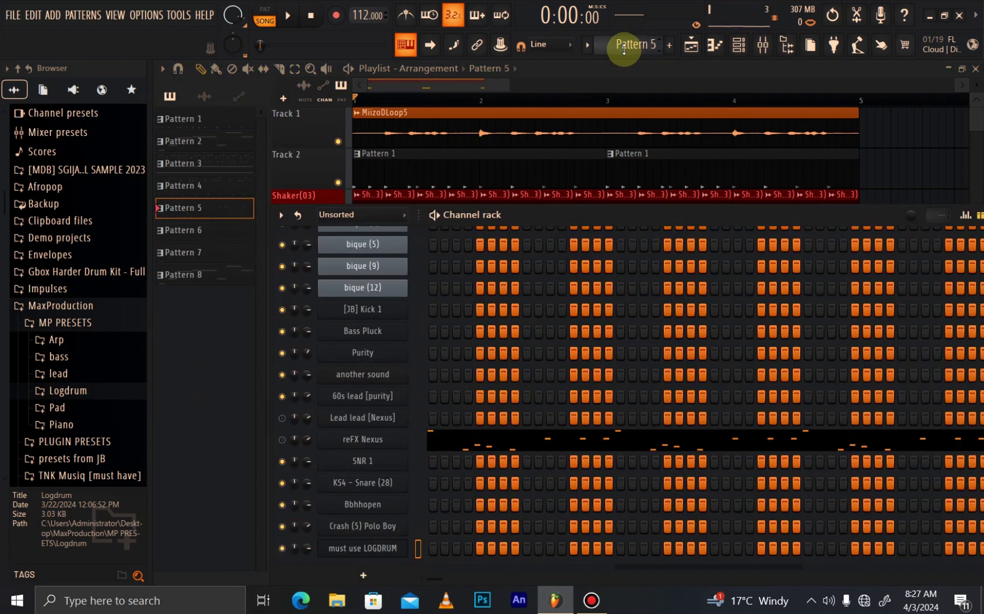
{"action": "scroll", "coordinate": [564, 360], "scroll_direction": "up", "scroll_amount": 3}
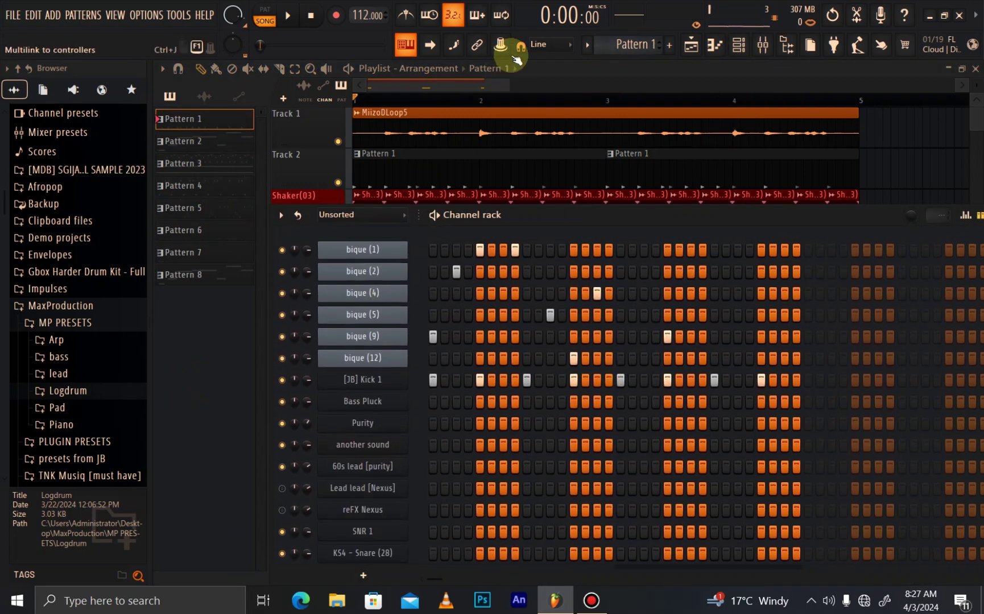
{"action": "scroll", "coordinate": [623, 46], "scroll_direction": "down", "scroll_amount": 1}
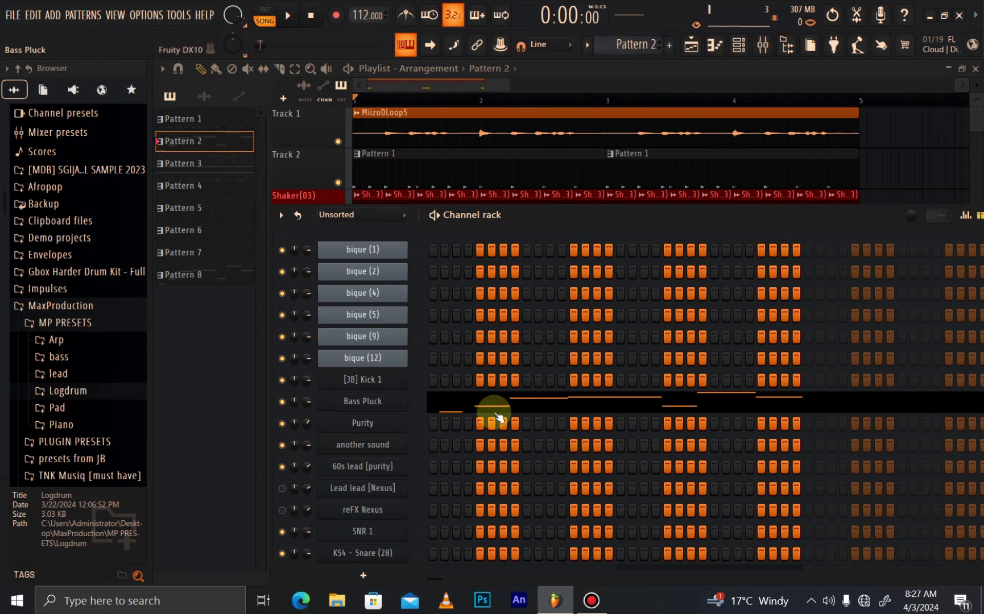
{"action": "right_click", "coordinate": [389, 408]}
{"action": "left_click", "coordinate": [548, 406]}
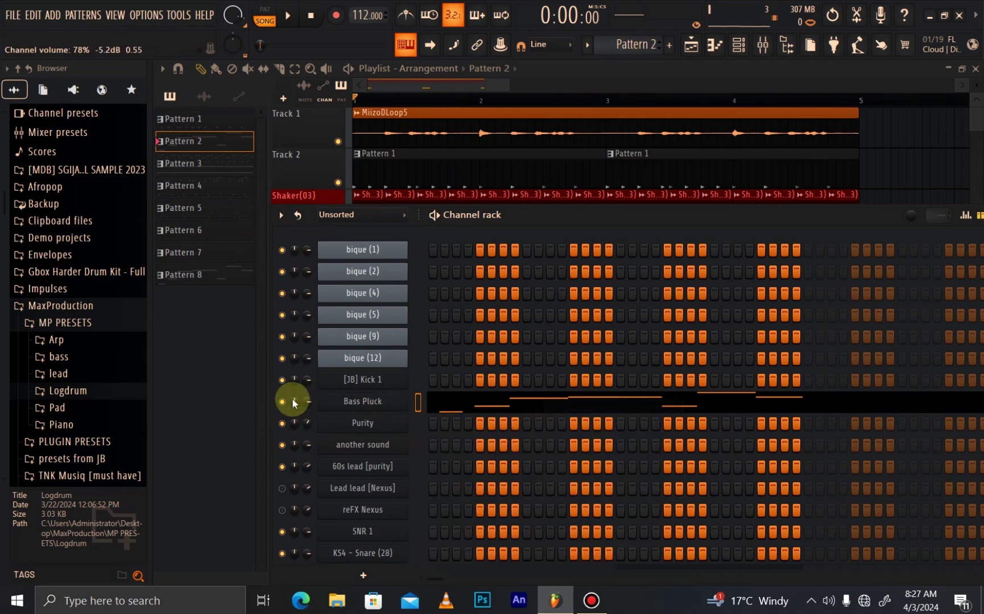
{"action": "scroll", "coordinate": [628, 44], "scroll_direction": "down", "scroll_amount": 5}
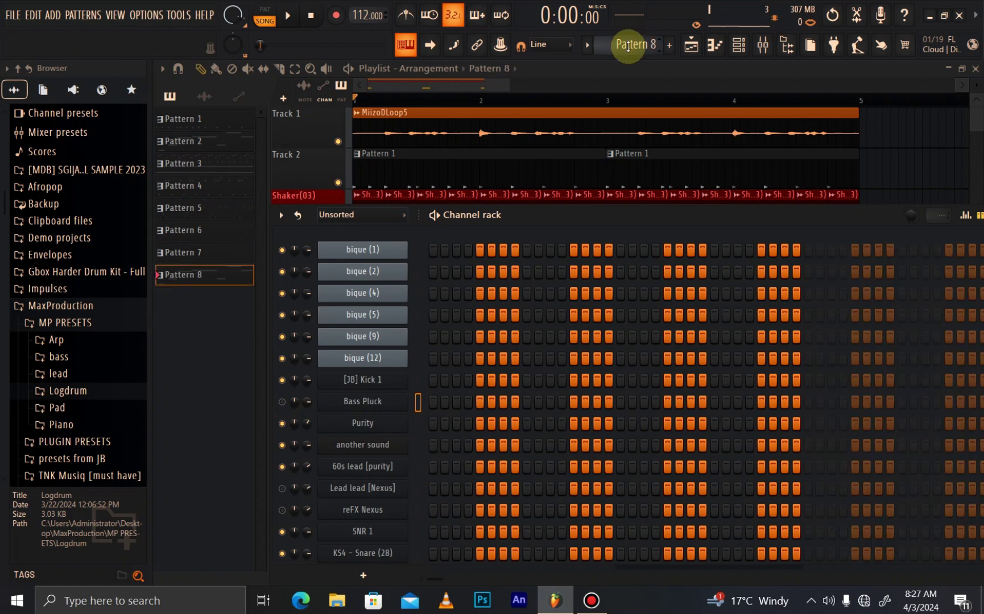
Step: Fill each 4 steps on the must use LOGDRUM channel in Pattern 8 and reposition the channel rack to reveal all channels
{"action": "scroll", "coordinate": [637, 307], "scroll_direction": "down", "scroll_amount": 3}
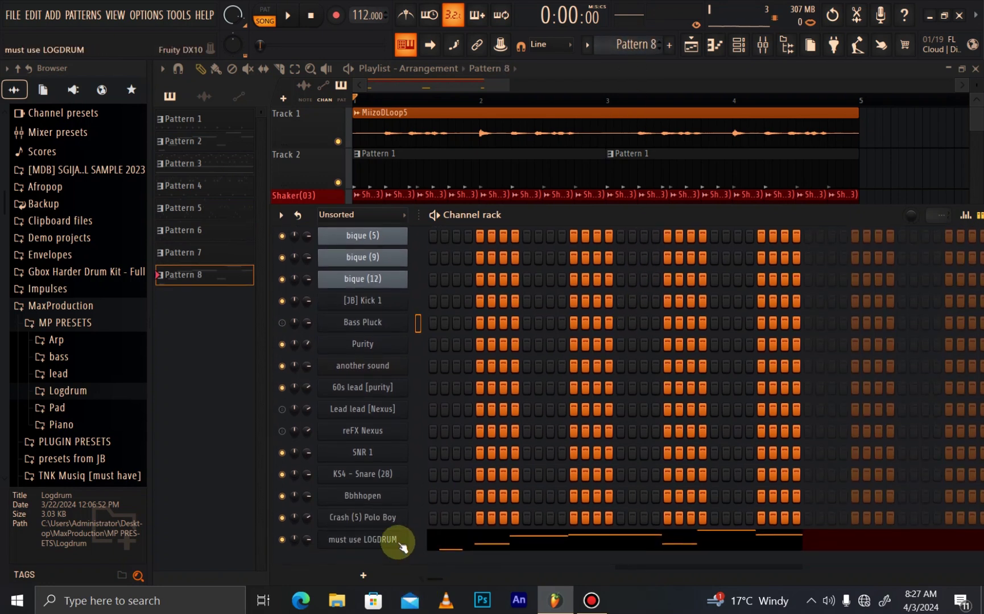
{"action": "right_click", "coordinate": [399, 544]}
{"action": "left_click", "coordinate": [599, 451]}
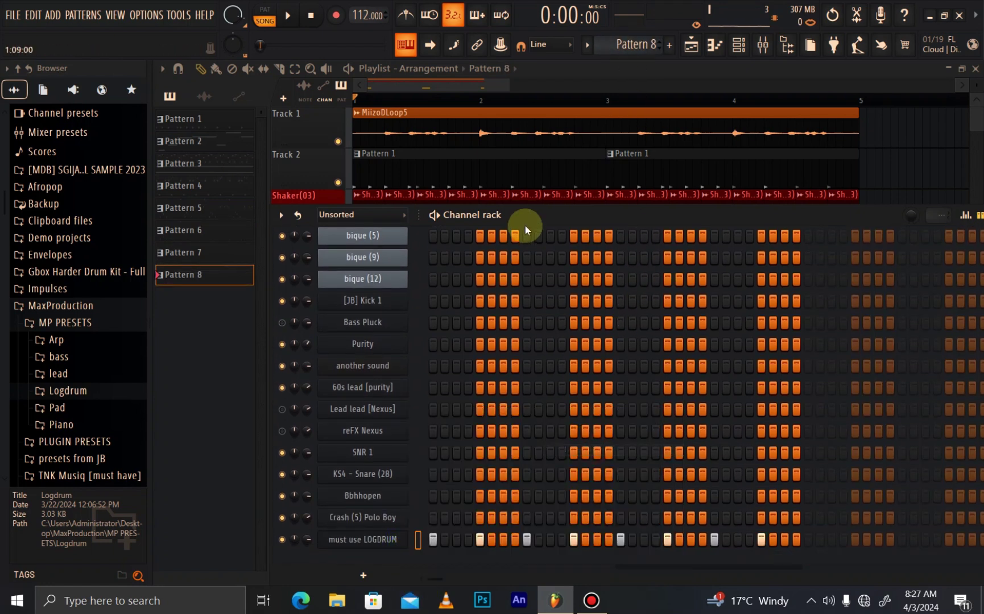
{"action": "left_click_drag", "start_coordinate": [525, 226], "coordinate": [486, 66]}
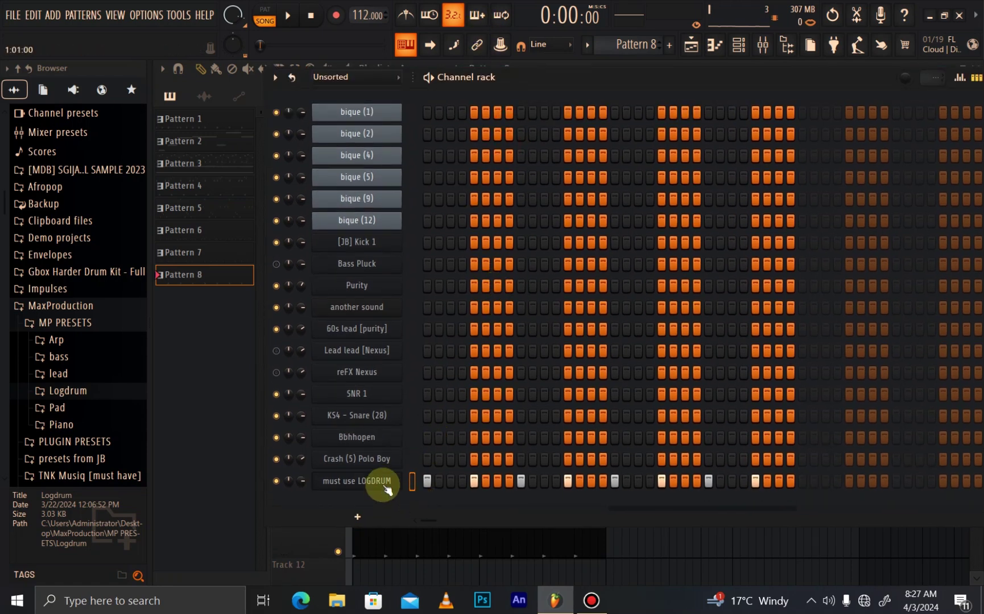
Step: Copy the Bass Pluck notes from Pattern 2 and paste them into the must use LOGDRUM channel in Pattern 8
{"action": "scroll", "coordinate": [648, 45], "scroll_direction": "up", "scroll_amount": 6}
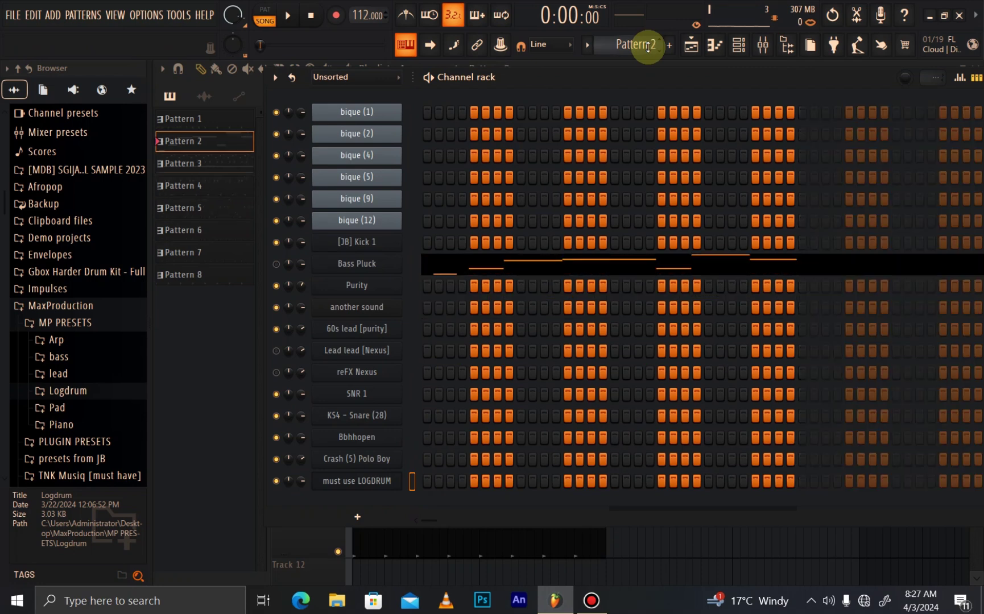
{"action": "right_click", "coordinate": [418, 259]}
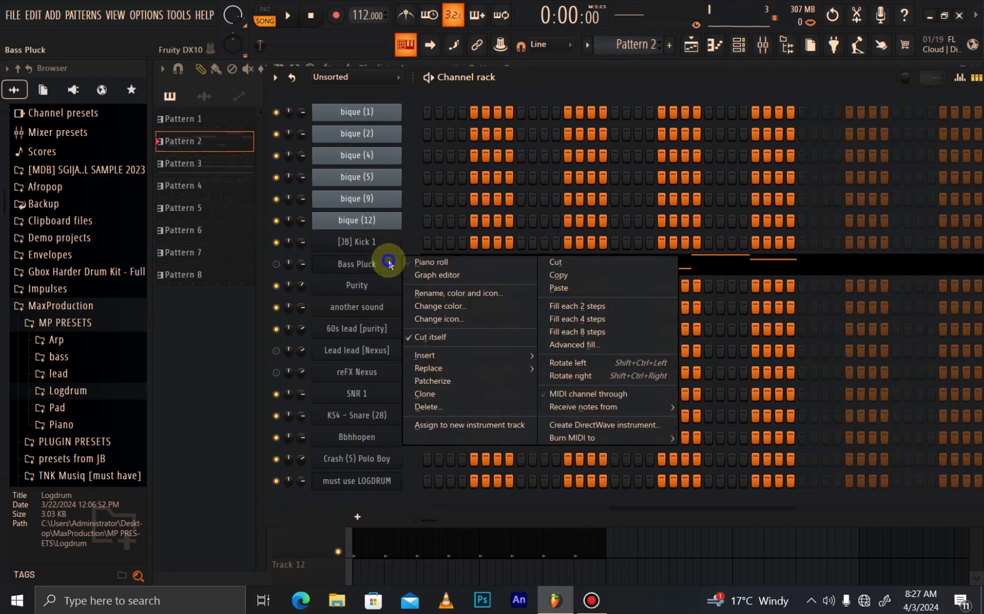
{"action": "left_click", "coordinate": [549, 279]}
{"action": "scroll", "coordinate": [614, 46], "scroll_direction": "down", "scroll_amount": 4}
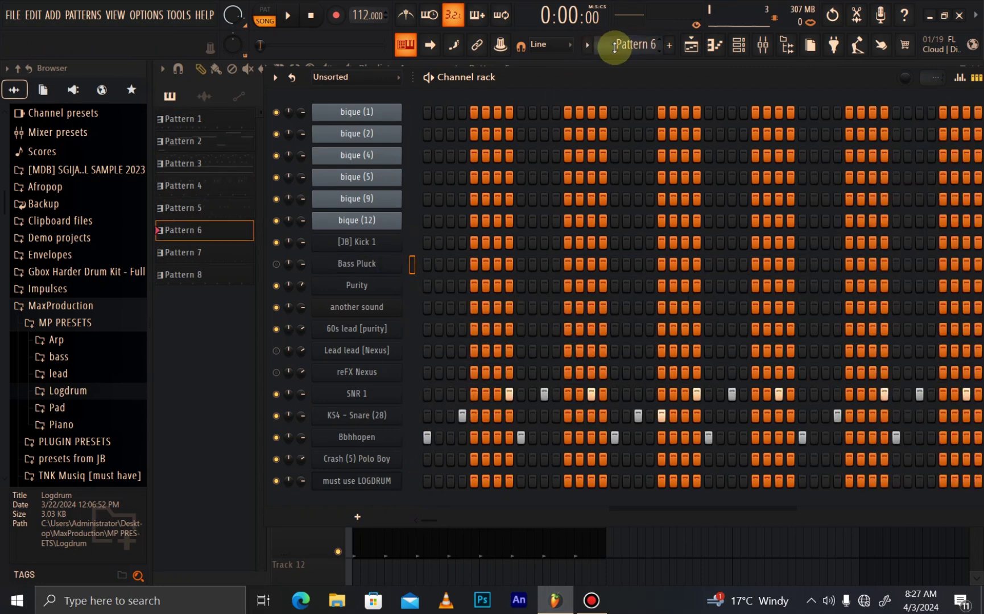
{"action": "scroll", "coordinate": [614, 46], "scroll_direction": "down", "scroll_amount": 1}
{"action": "right_click", "coordinate": [357, 487]}
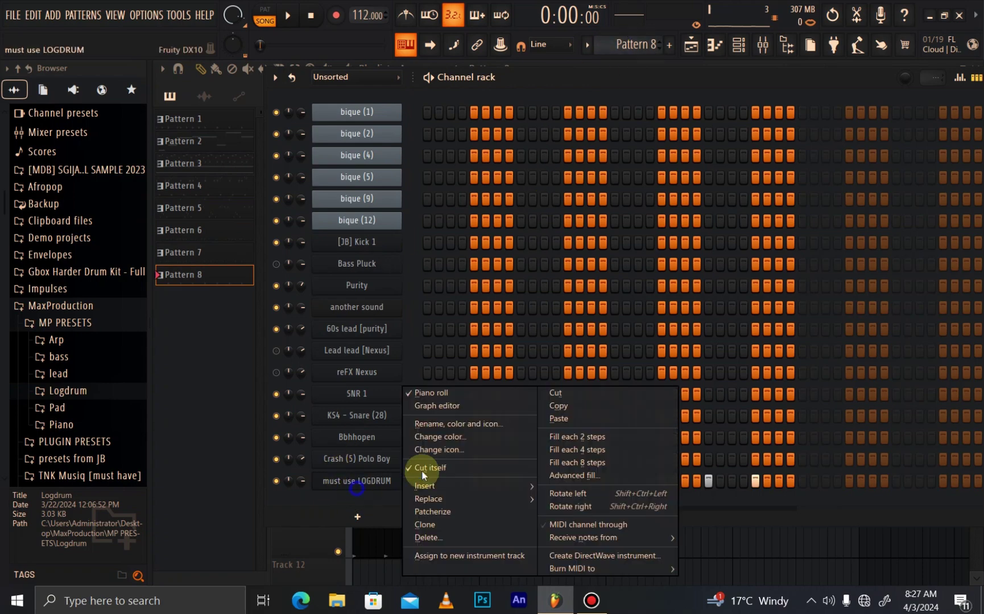
{"action": "left_click", "coordinate": [562, 426]}
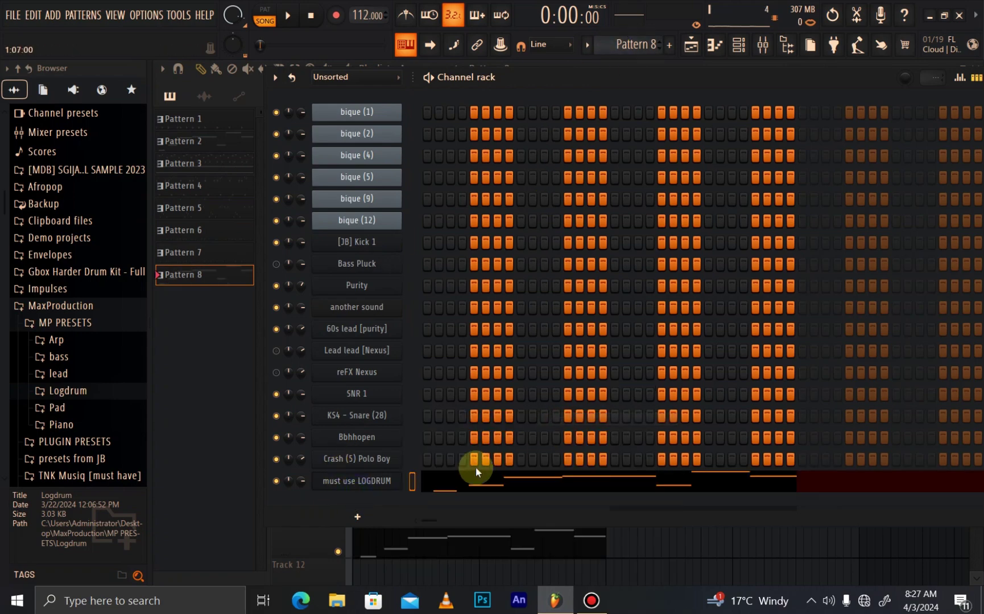
Step: Start playback and raise the velocities of all must use LOGDRUM notes with piano roll level scaling
{"action": "key", "text": "space"}
{"action": "left_click", "coordinate": [446, 487]}
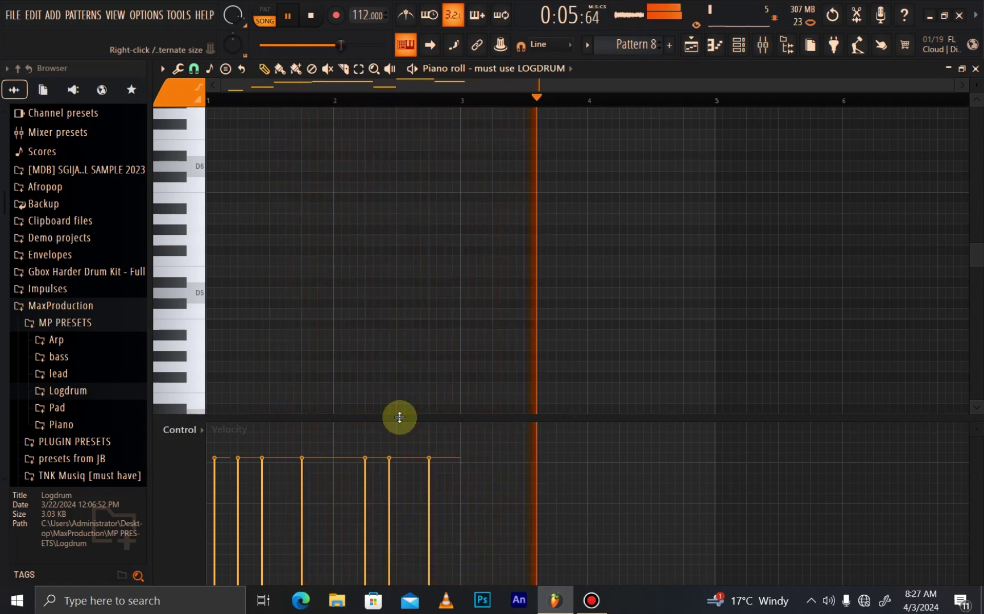
{"action": "key", "text": "alt+x"}
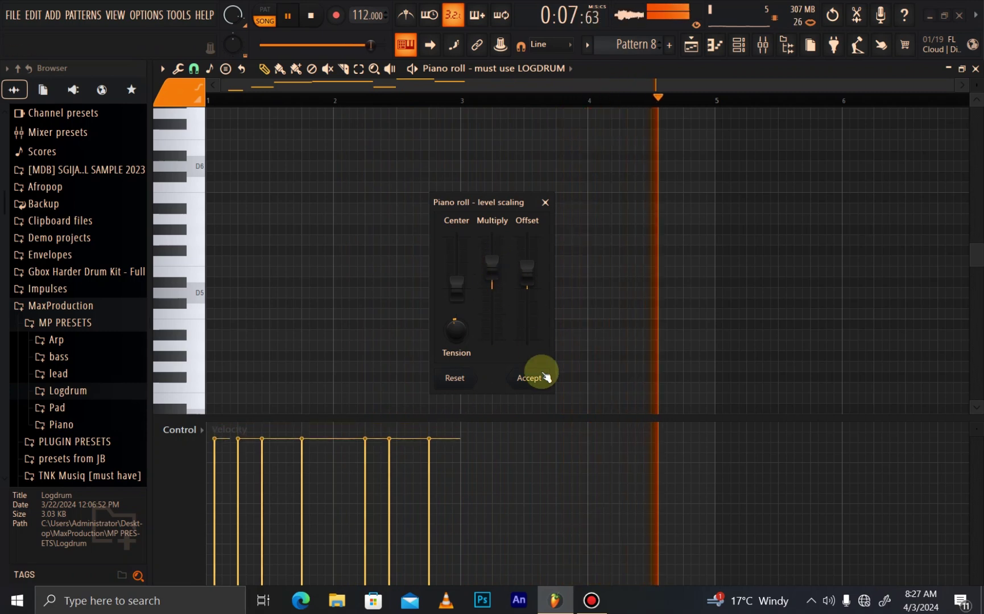
{"action": "left_click", "coordinate": [532, 377]}
Step: Place a second Pattern 8 clip at bar 3 of playlist Track 11
{"action": "left_click", "coordinate": [692, 45]}
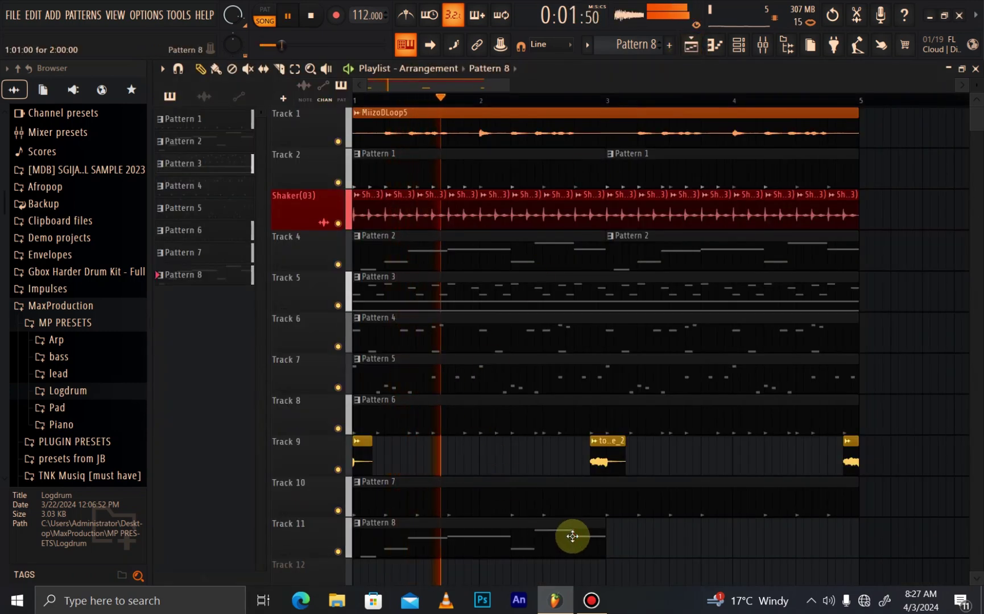
{"action": "left_click", "coordinate": [611, 527]}
{"action": "left_click_drag", "start_coordinate": [610, 527], "coordinate": [604, 527]}
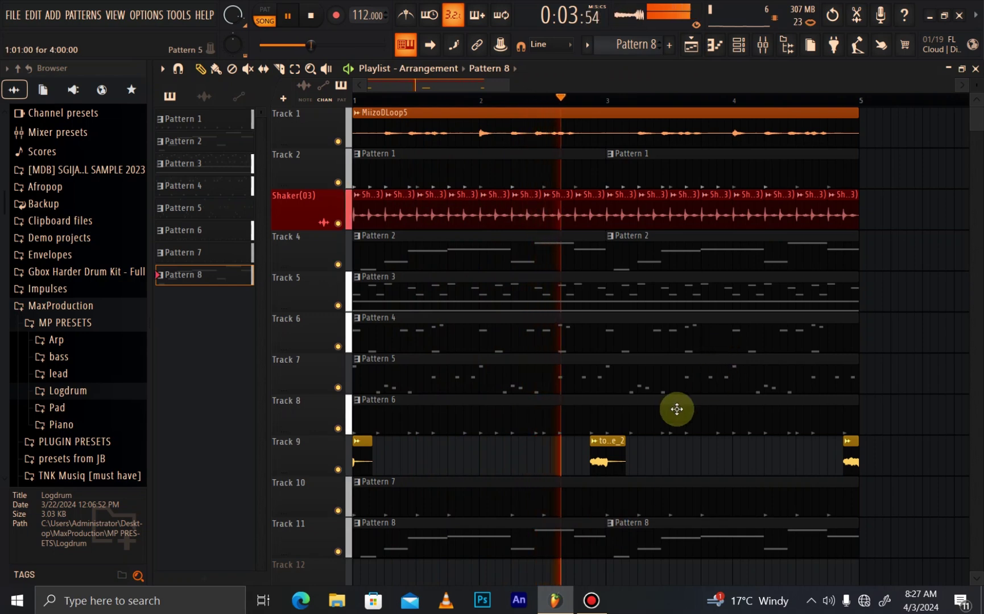
Step: Stop playback and shorten all must use LOGDRUM notes in Pattern 8 to equally short hits
{"action": "double_click", "coordinate": [475, 542]}
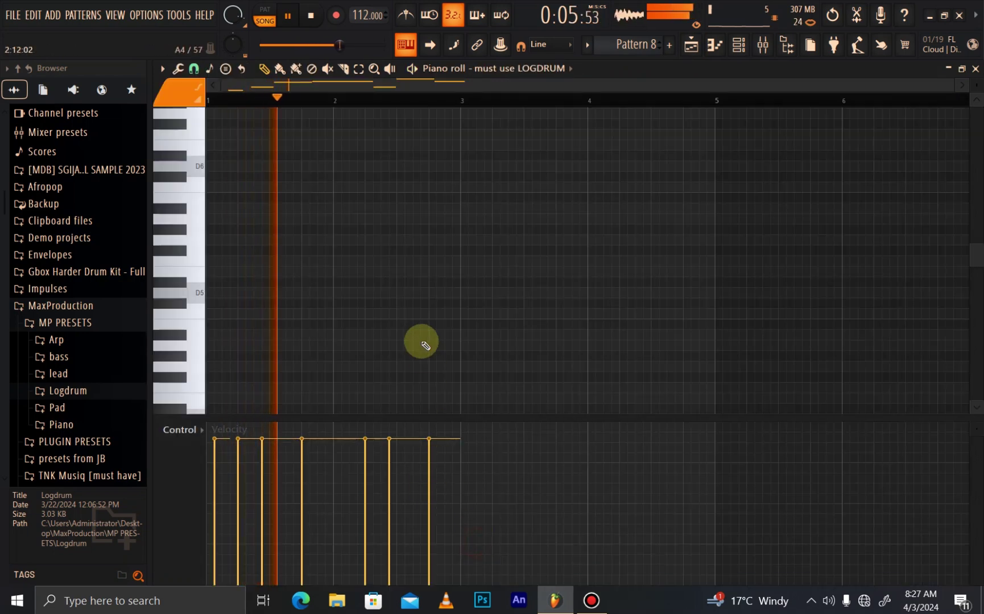
{"action": "scroll", "coordinate": [419, 343], "scroll_direction": "down", "scroll_amount": 5}
{"action": "key", "text": "space"}
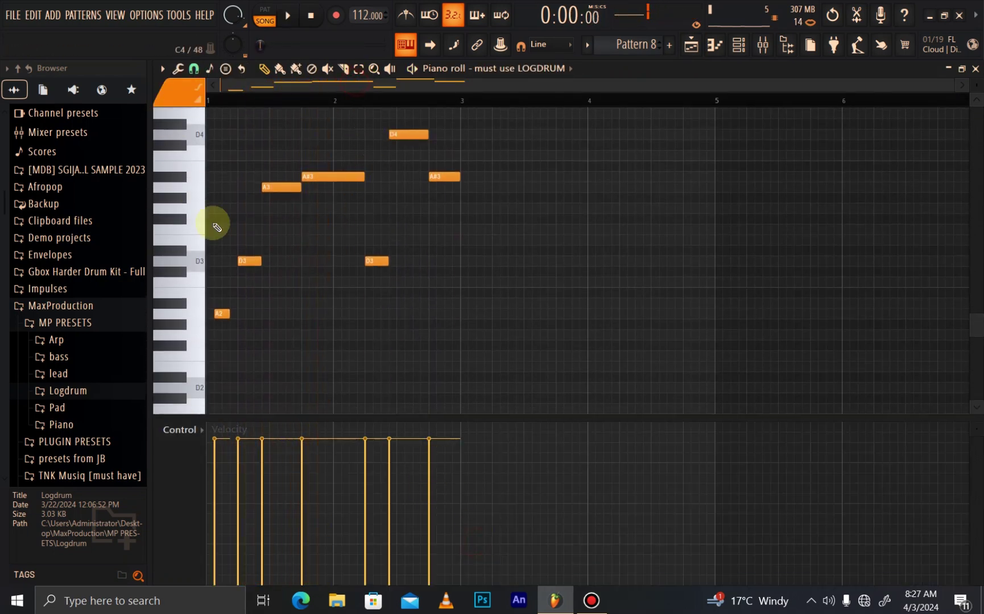
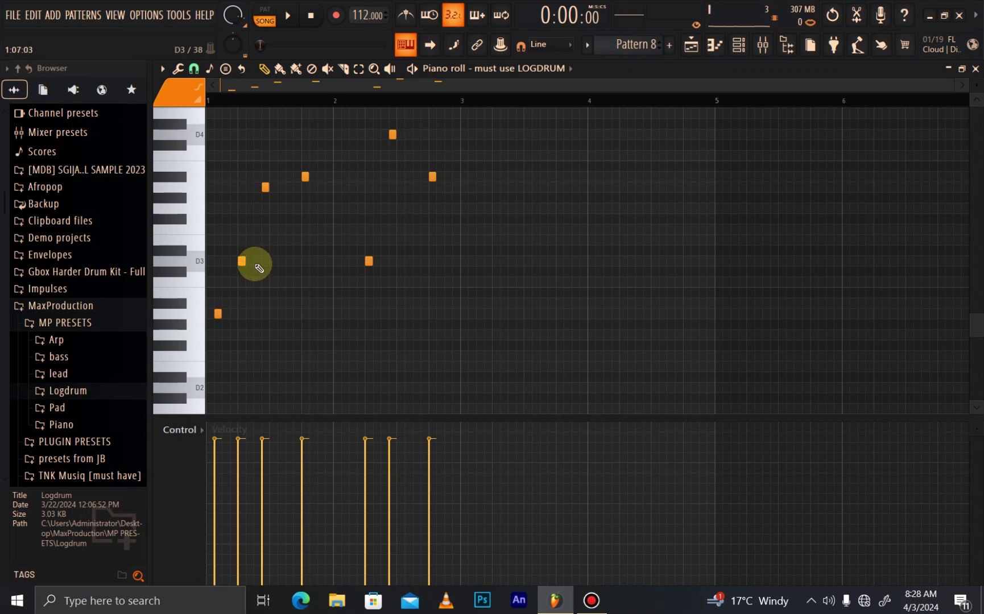
Step: With playback running, add a D4 note at the start of bar 2 and an A3 note just before the bar's last A#3
{"action": "scroll", "coordinate": [265, 253], "scroll_direction": "up", "scroll_amount": 2}
{"action": "key", "text": "space"}
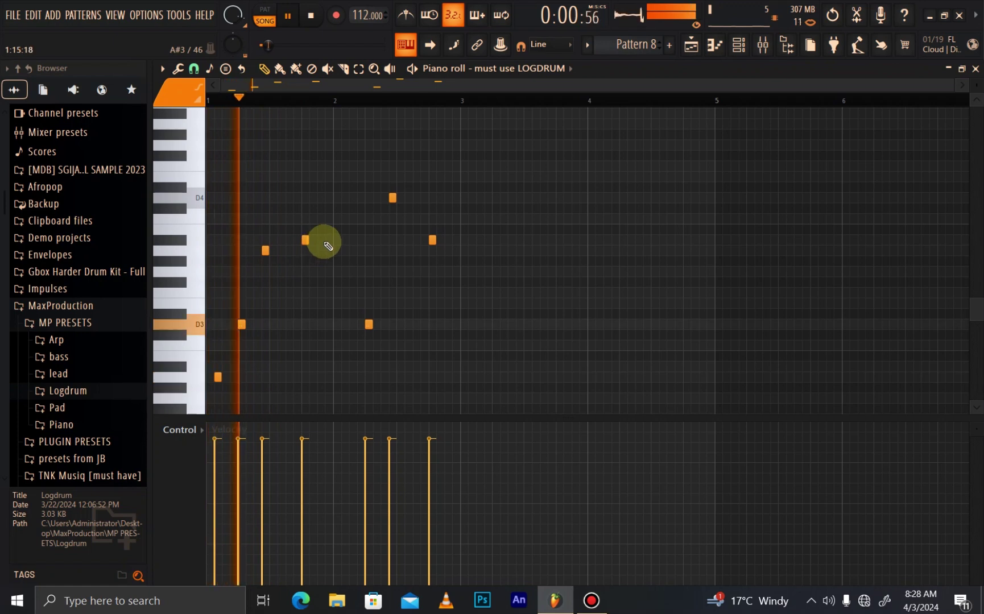
{"action": "left_click", "coordinate": [336, 199]}
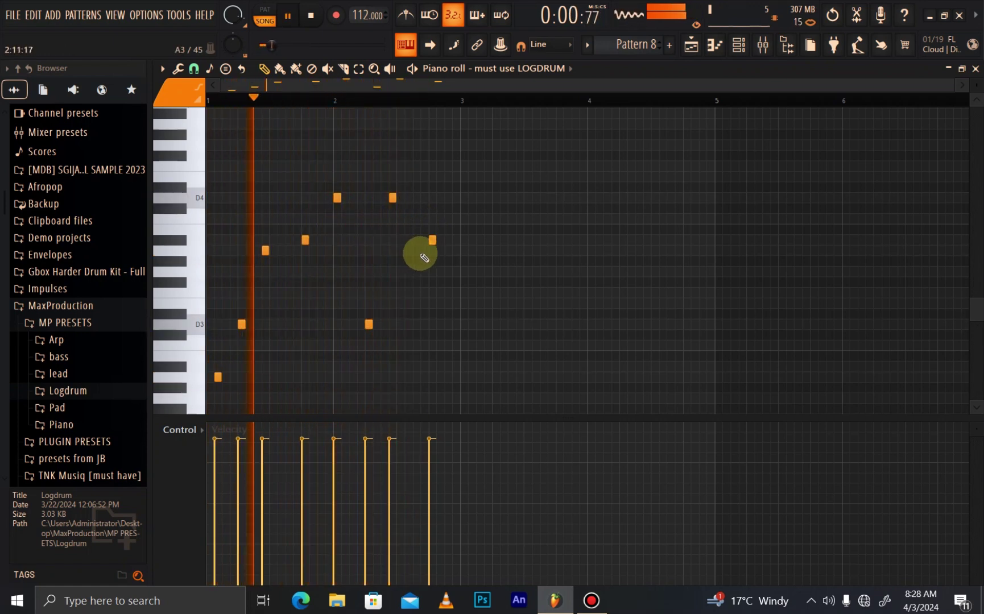
{"action": "left_click", "coordinate": [425, 251]}
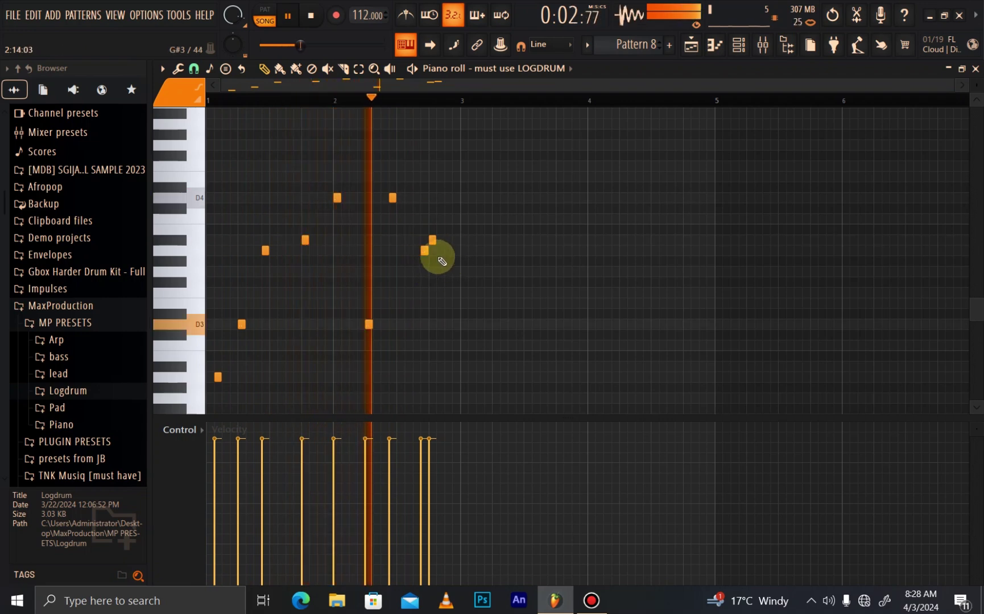
Step: Duplicate the two-bar log drum phrase into bars 3 and 4, then clear the time selection
{"action": "key", "text": "ctrl+a"}
{"action": "key", "text": "ctrl+b"}
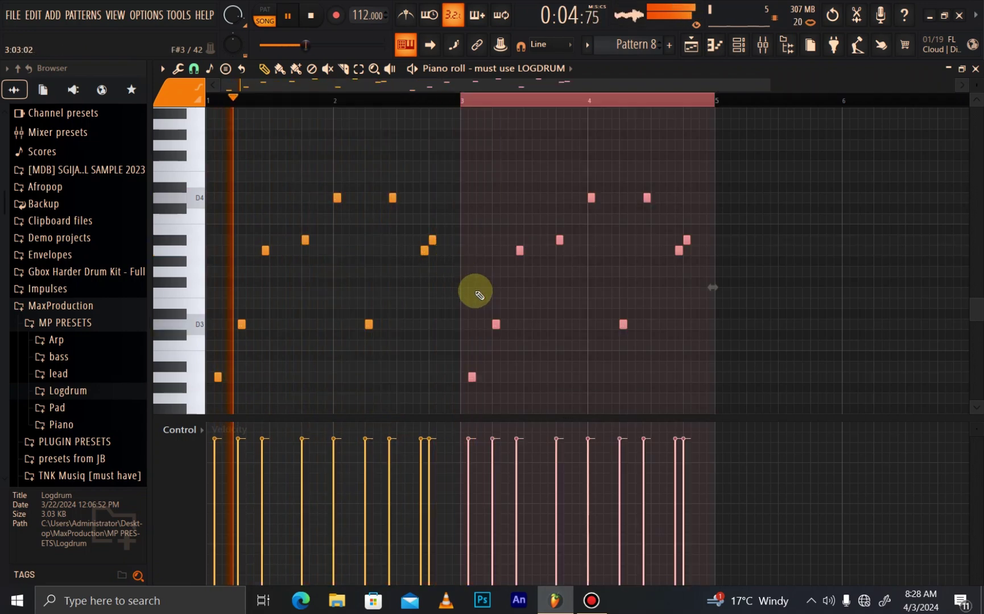
{"action": "right_click", "coordinate": [518, 96]}
Step: Restart playback in the playlist and delete the second Pattern 8 clip at bar 3 of Track 11
{"action": "left_click", "coordinate": [692, 47]}
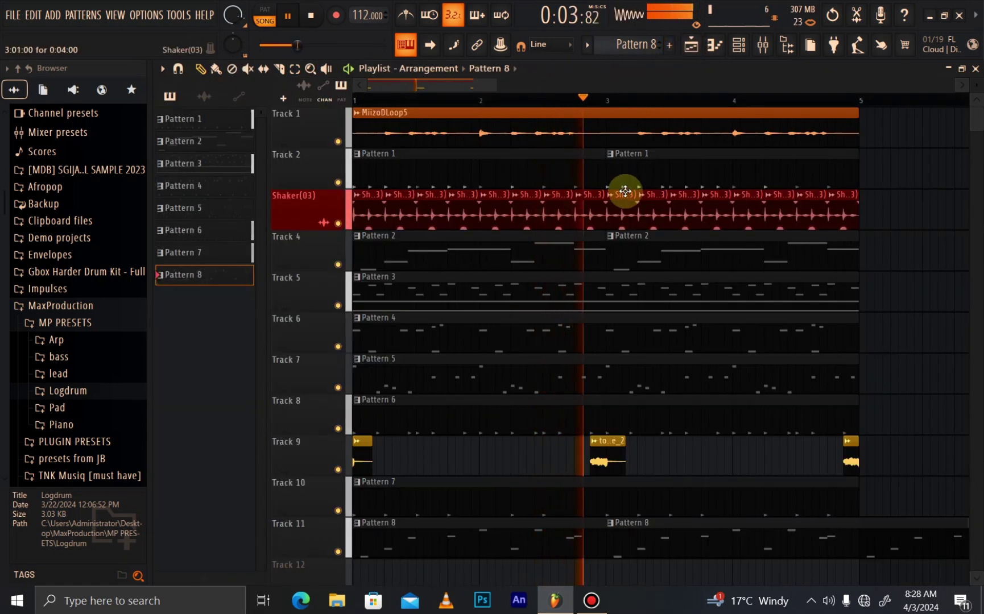
{"action": "key", "text": "space"}
{"action": "key", "text": "space"}
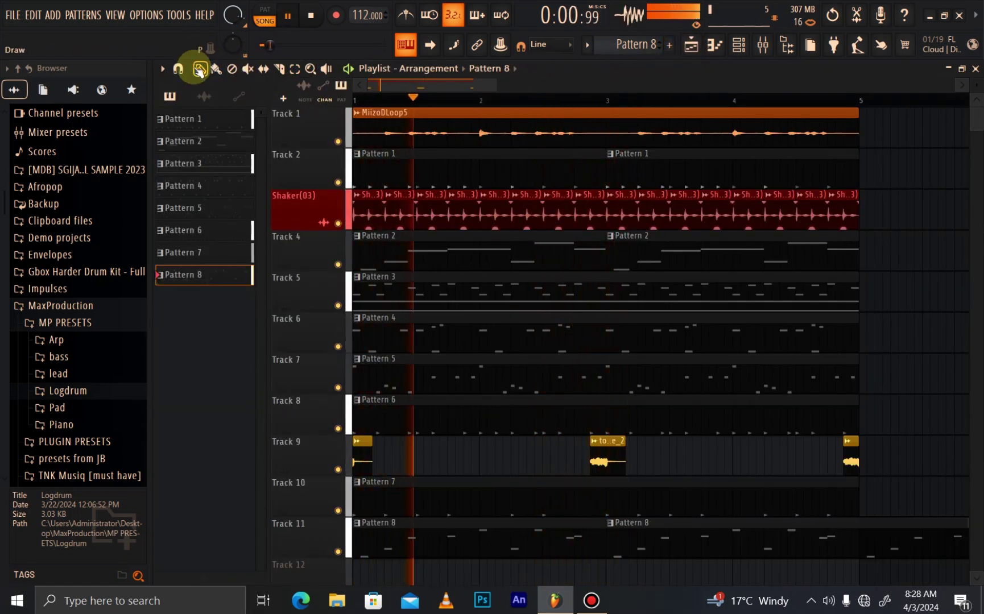
{"action": "right_click", "coordinate": [682, 535]}
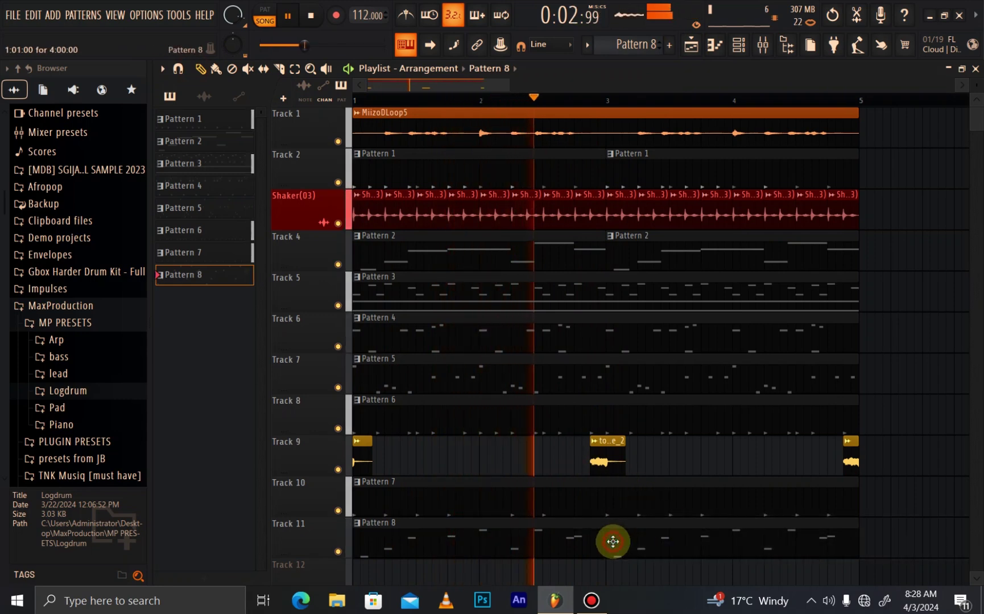
Step: In bar 3 of the log drum notes, replace the A2 with a D4 on the bar's first step and raise the D3 to D4
{"action": "double_click", "coordinate": [612, 541]}
{"action": "left_click_drag", "start_coordinate": [445, 99], "coordinate": [317, 87]}
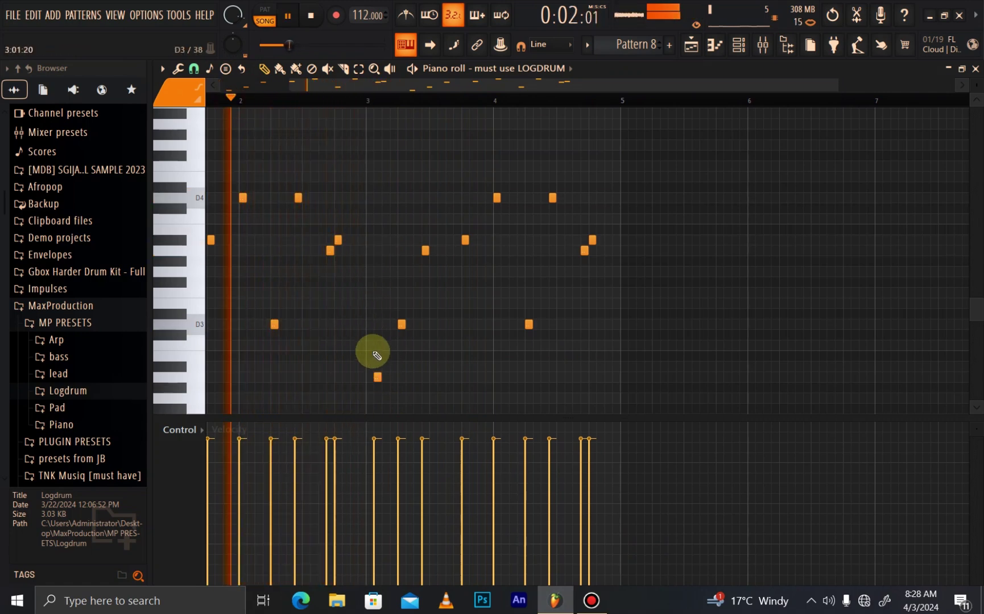
{"action": "right_click", "coordinate": [379, 379]}
{"action": "left_click", "coordinate": [367, 199]}
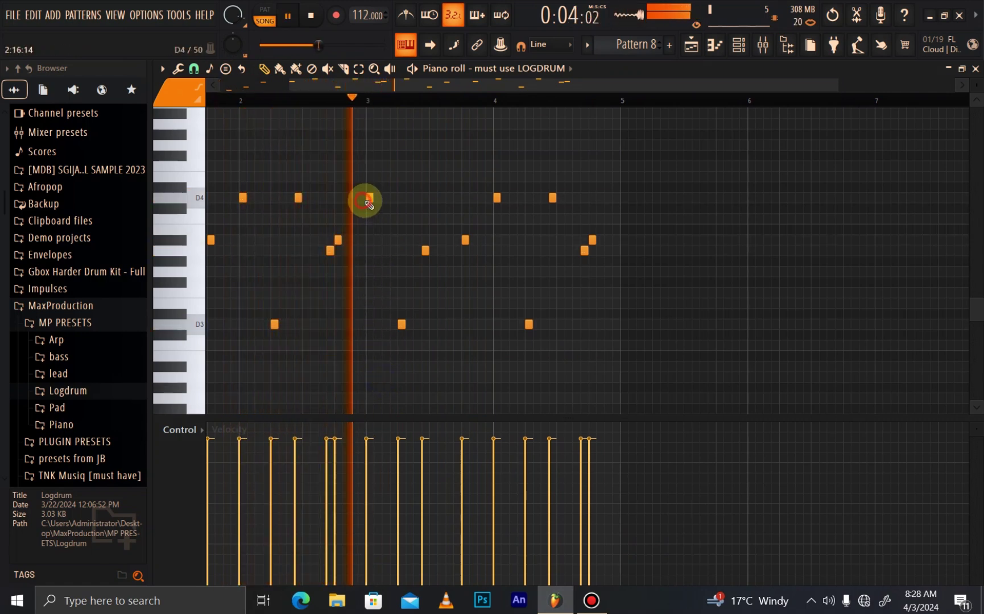
{"action": "left_click_drag", "start_coordinate": [405, 339], "coordinate": [397, 200]}
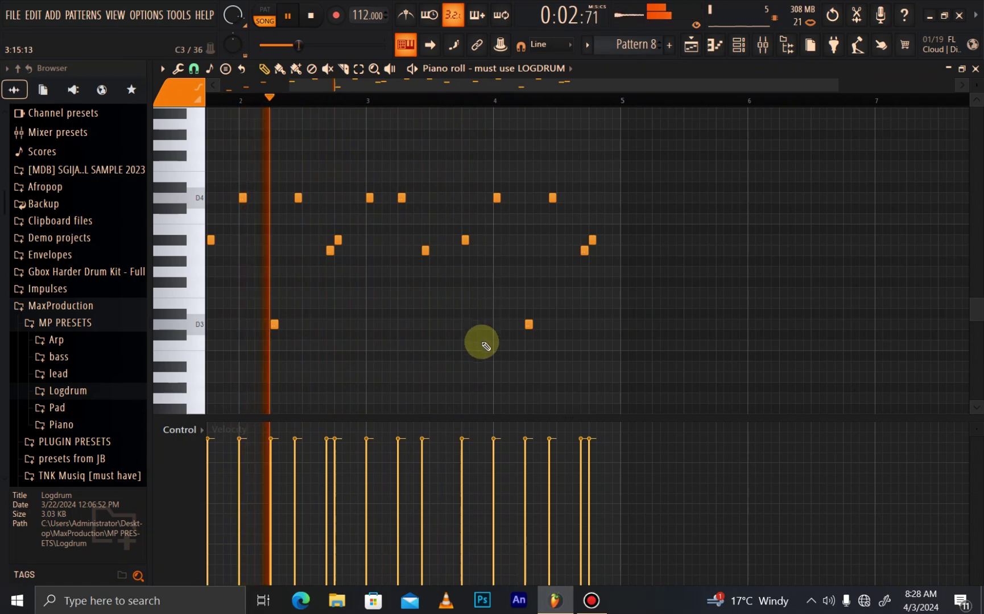
Step: Add an A2 just before bar 4, move bar 4's second D4 down to A3 one step earlier, and add another A3 after it
{"action": "left_click", "coordinate": [487, 376]}
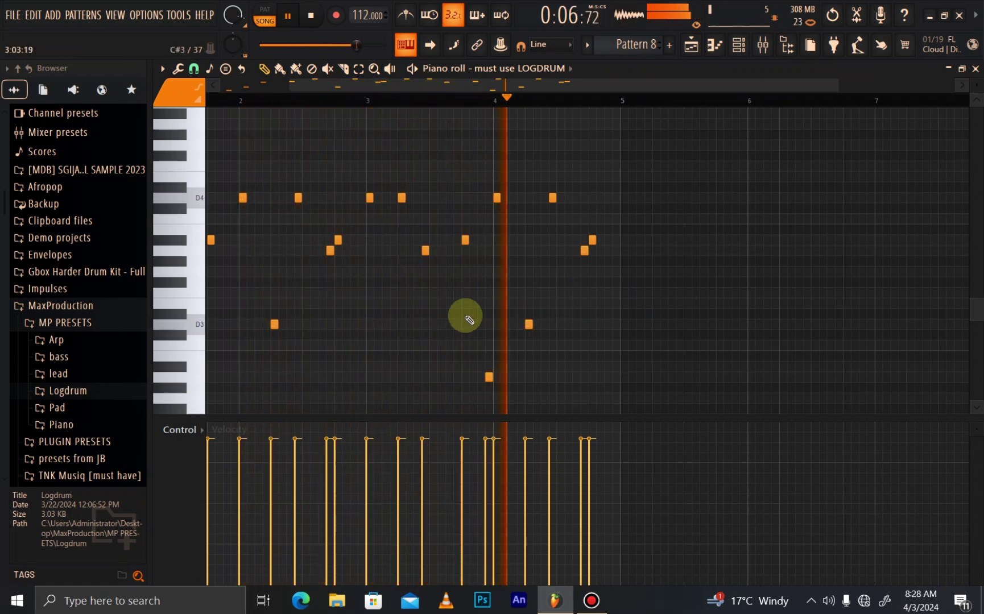
{"action": "left_click_drag", "start_coordinate": [564, 202], "coordinate": [558, 255]}
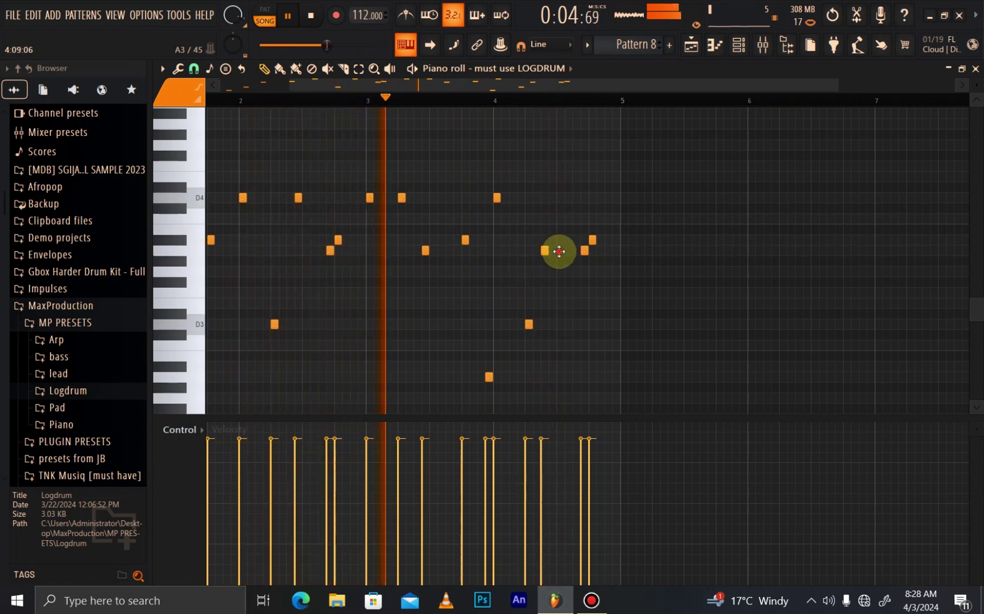
{"action": "left_click", "coordinate": [560, 253]}
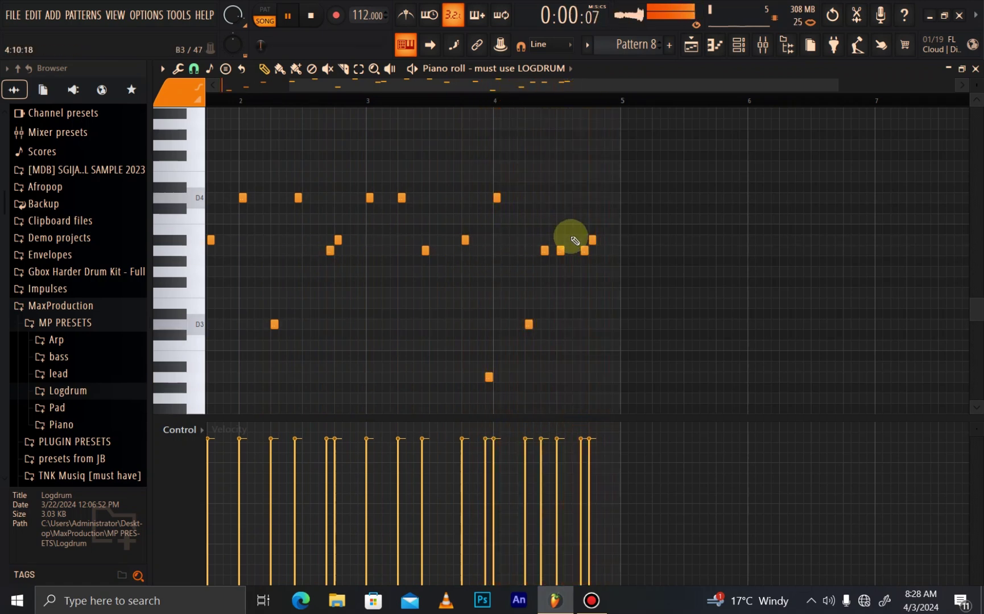
Step: Replay bar 4 and add an A#3 log drum note near its end, after the existing A#3
{"action": "left_click", "coordinate": [516, 100]}
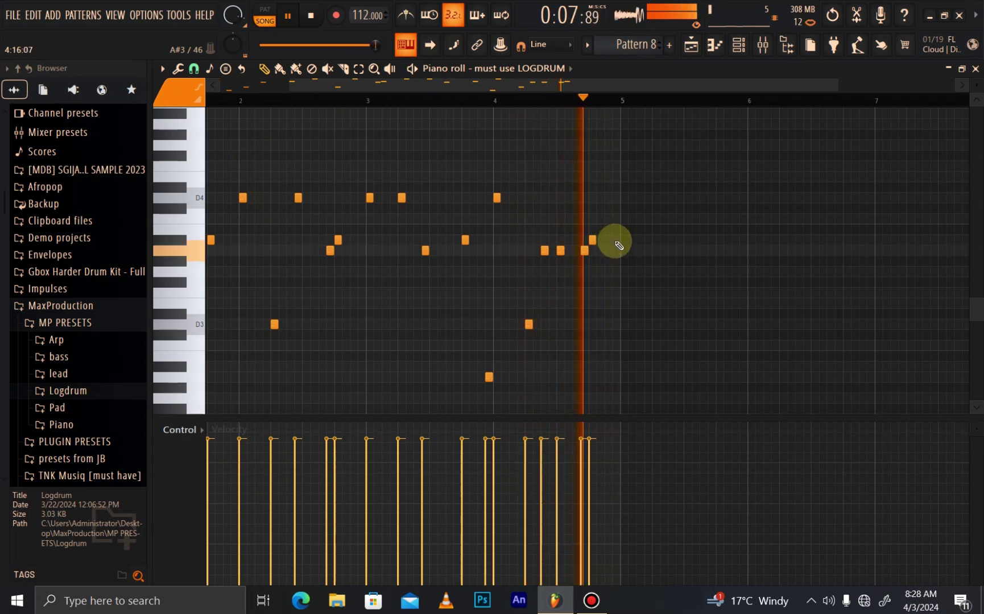
{"action": "left_click", "coordinate": [615, 240]}
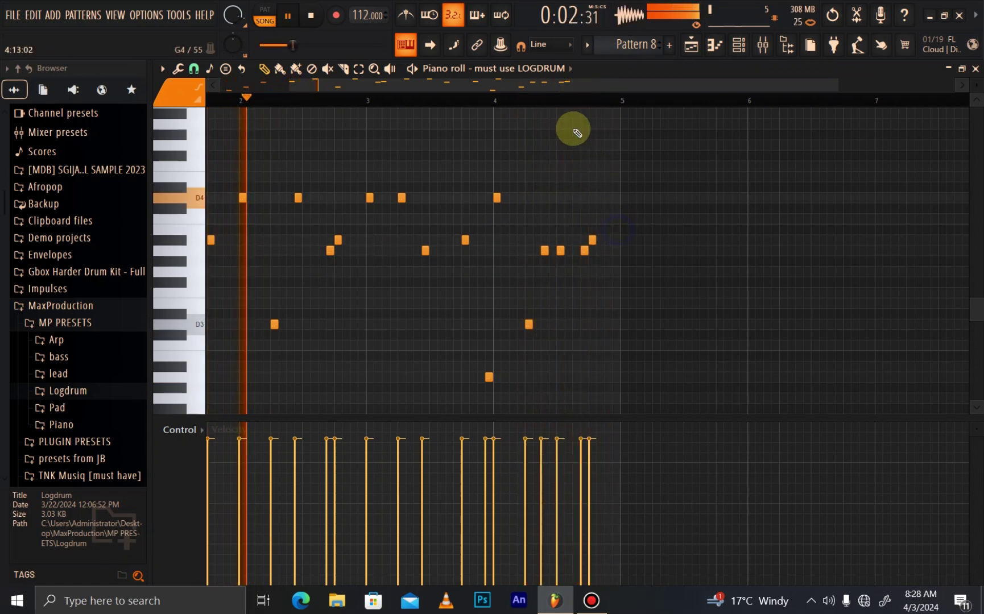
{"action": "left_click", "coordinate": [534, 101]}
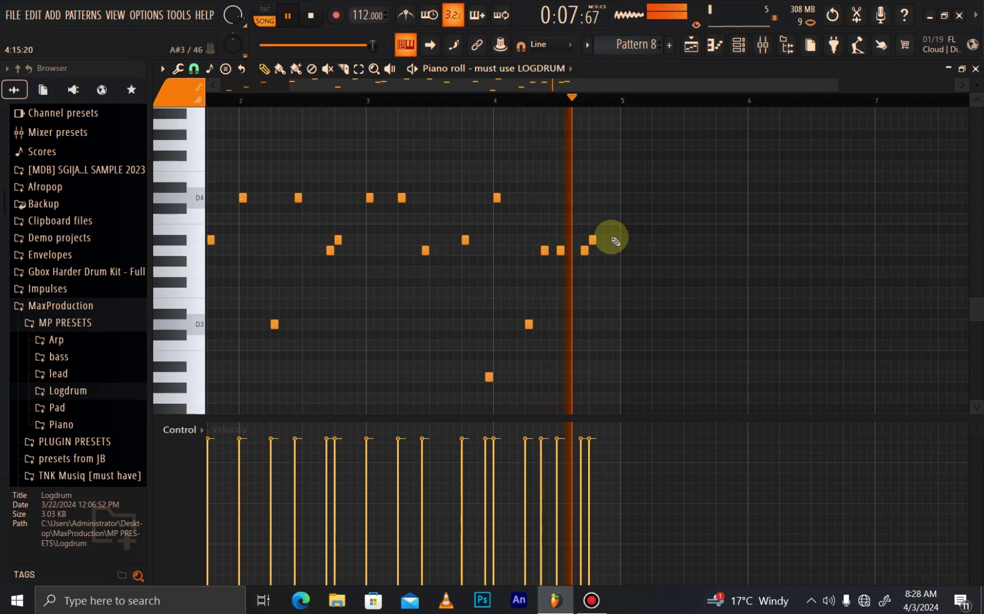
{"action": "left_click_drag", "start_coordinate": [611, 239], "coordinate": [608, 241]}
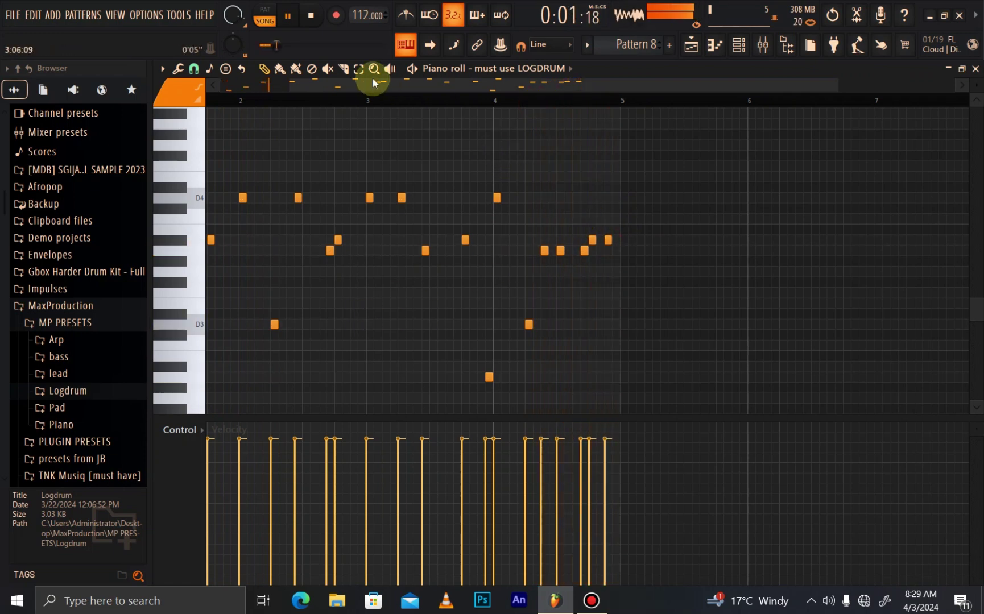
Step: Mute the another sound and 60s lead [purity] channels, then replay the song with the must use LOGDRUM piano roll open
{"action": "scroll", "coordinate": [373, 83], "scroll_direction": "down", "scroll_amount": 2}
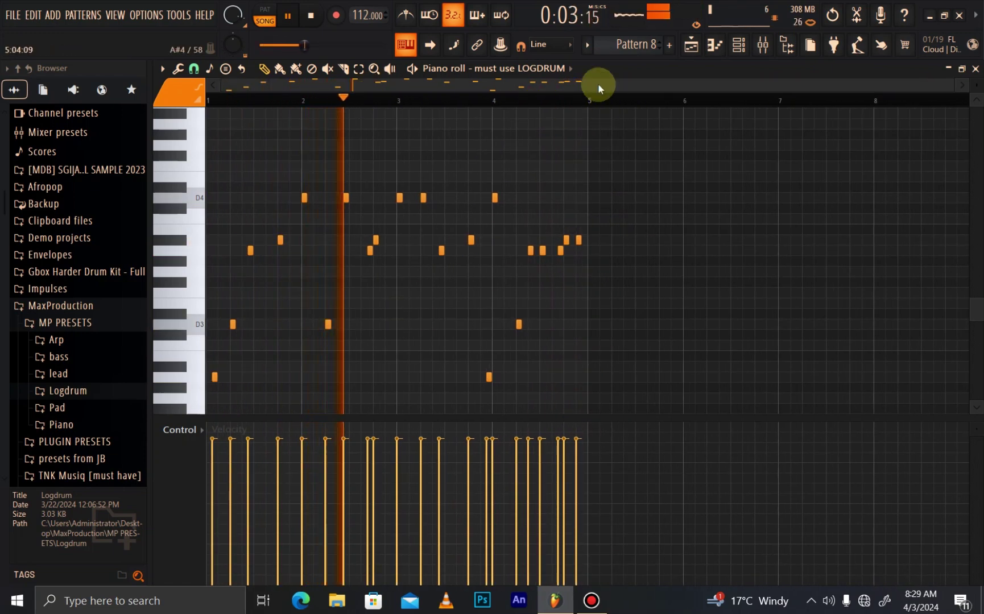
{"action": "left_click", "coordinate": [739, 44]}
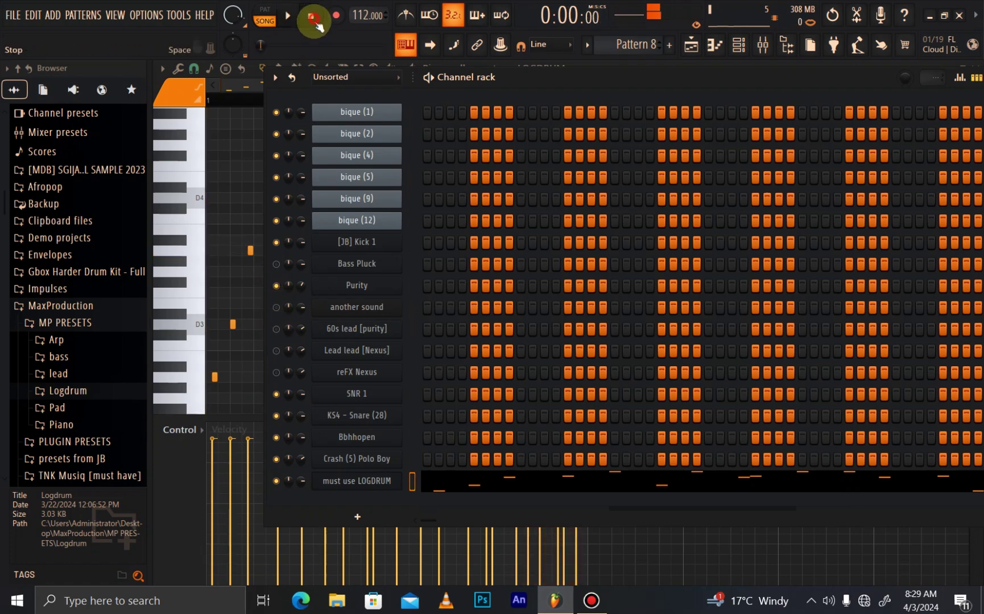
{"action": "key", "text": "space"}
{"action": "left_click", "coordinate": [526, 475]}
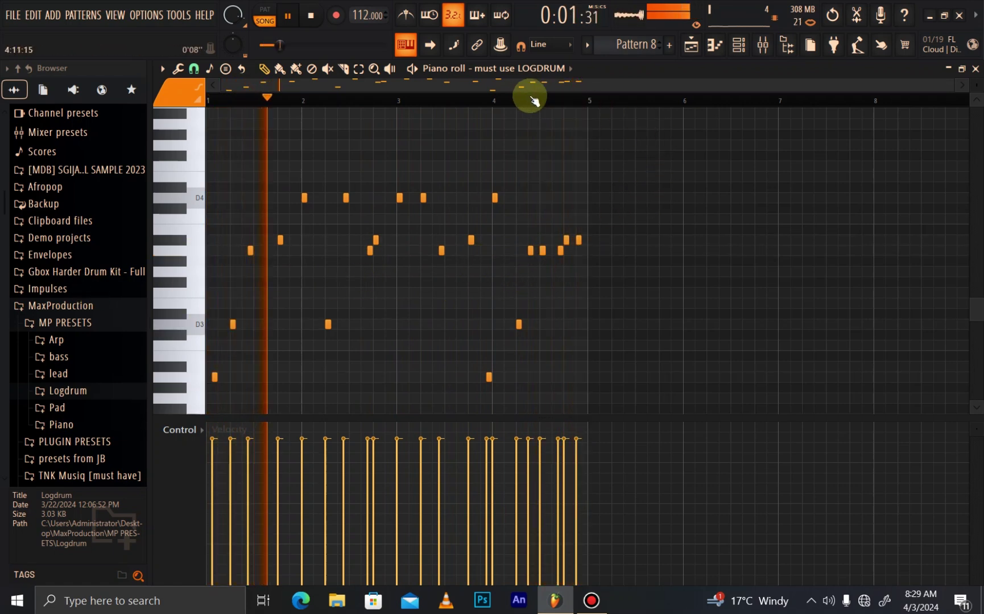
Step: Replay the log drum from bar 4 and delete the last A#3 note at the end of that bar
{"action": "left_click", "coordinate": [475, 99]}
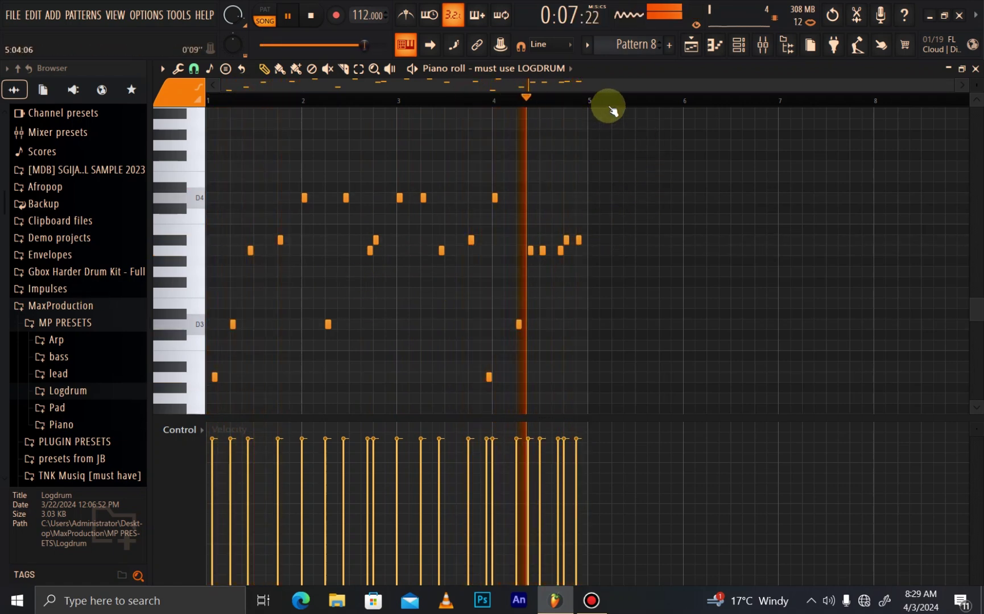
{"action": "scroll", "coordinate": [608, 106], "scroll_direction": "up", "scroll_amount": 3}
{"action": "right_click", "coordinate": [546, 240]}
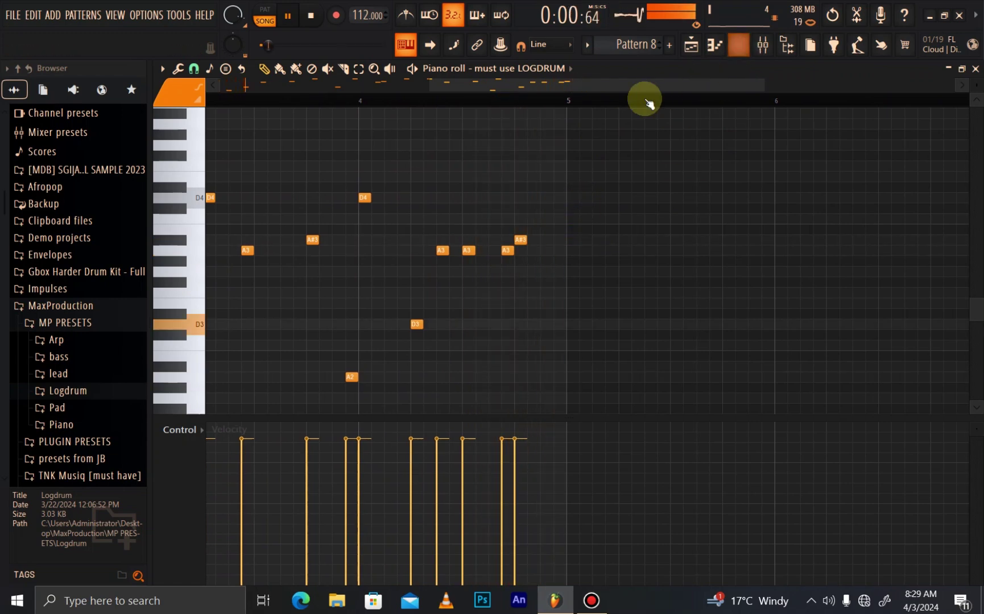
{"action": "scroll", "coordinate": [608, 103], "scroll_direction": "down", "scroll_amount": 3}
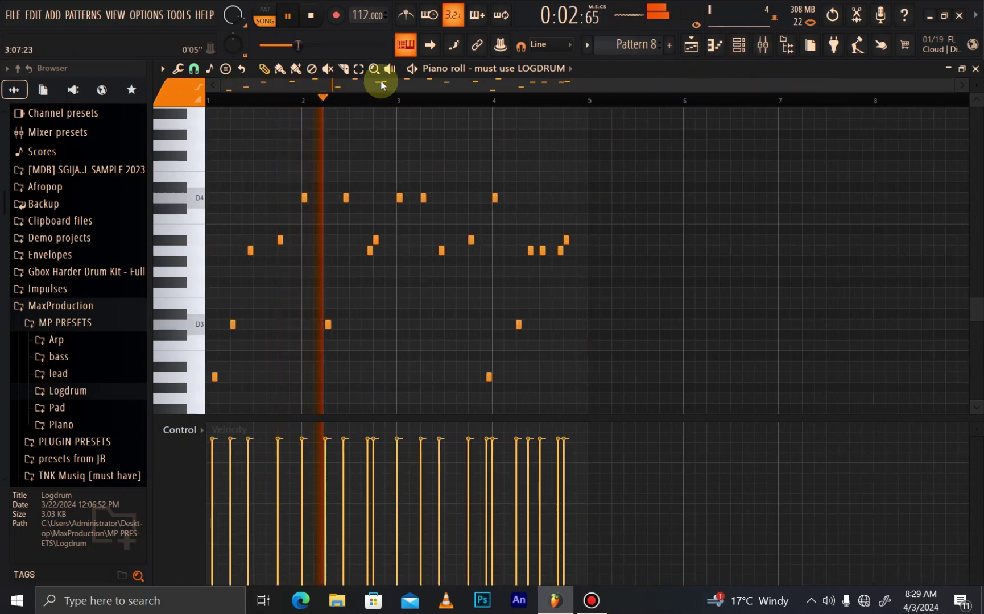
Step: Set the piano roll snap to 1/3 step, then select all the log drum notes and shorten them
{"action": "left_click", "coordinate": [194, 69]}
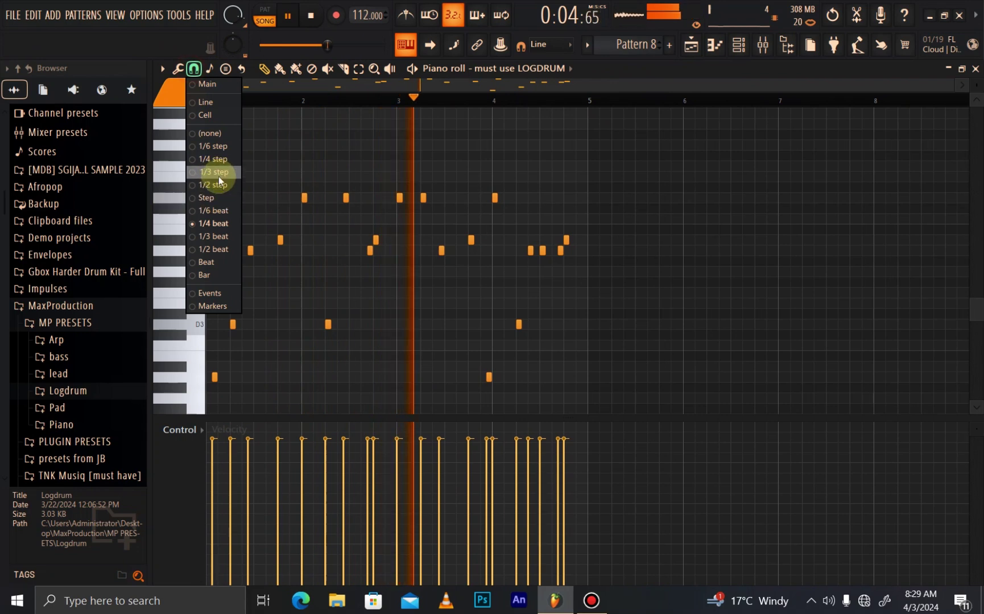
{"action": "left_click", "coordinate": [218, 178]}
{"action": "left_click", "coordinate": [344, 69]}
{"action": "left_click_drag", "start_coordinate": [612, 162], "coordinate": [50, 378]}
{"action": "key", "text": "space"}
{"action": "left_click", "coordinate": [344, 69]}
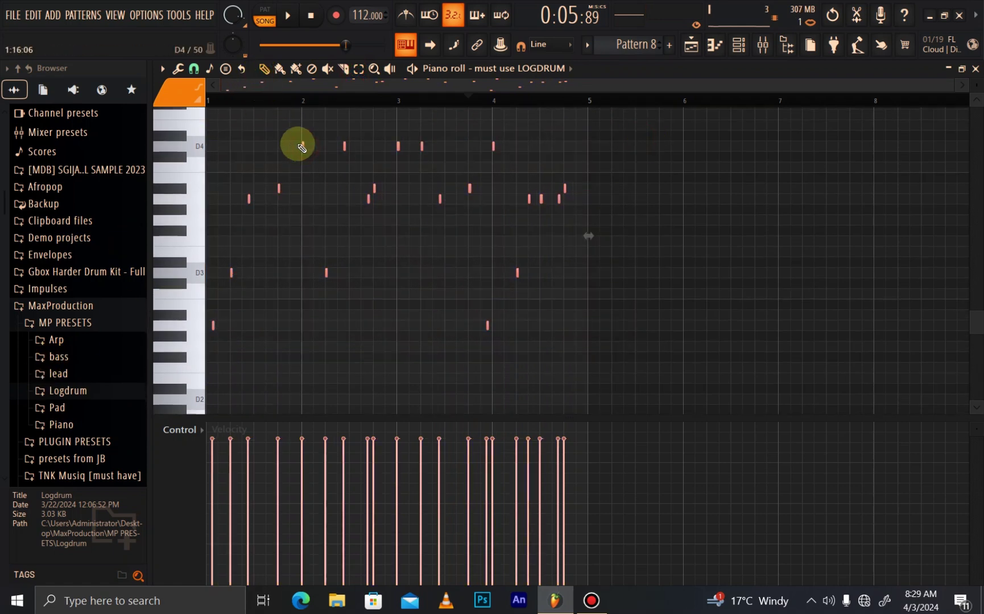
Step: Resume the song and set the must use LOGDRUM channel volume to 82%
{"action": "key", "text": "space"}
{"action": "left_click", "coordinate": [738, 45]}
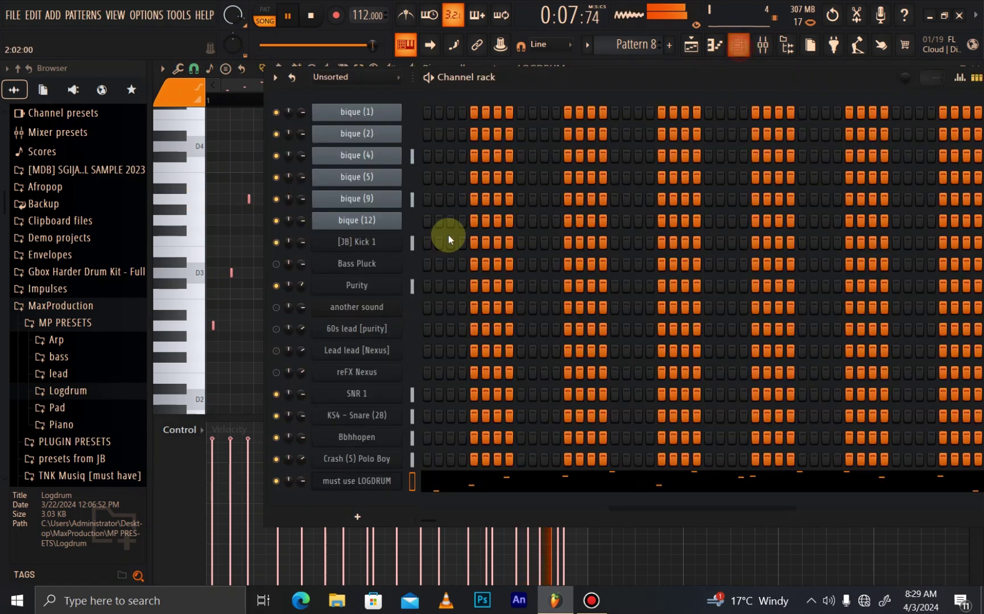
{"action": "left_click_drag", "start_coordinate": [297, 479], "coordinate": [296, 479]}
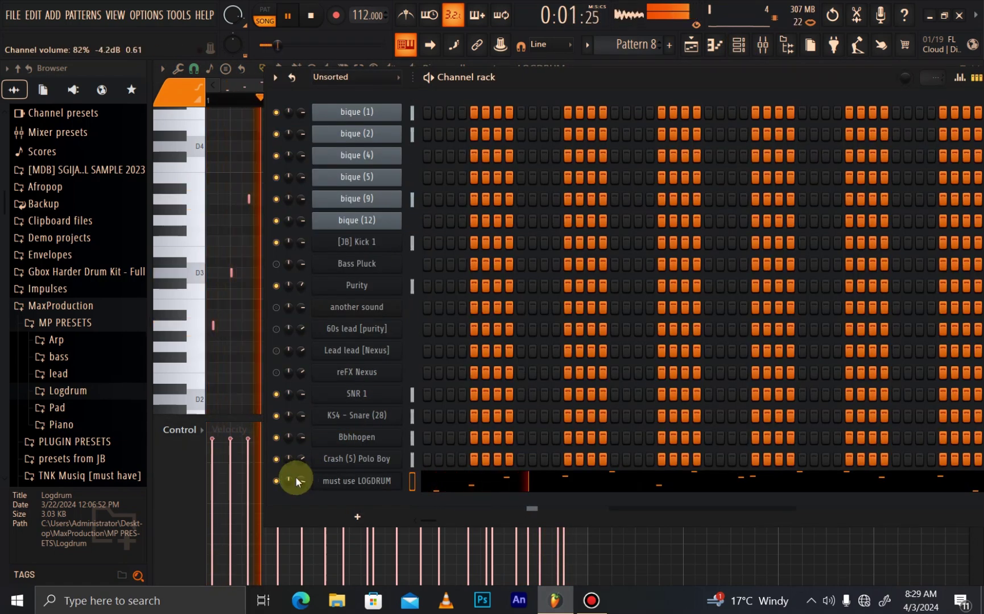
{"action": "left_click", "coordinate": [389, 476]}
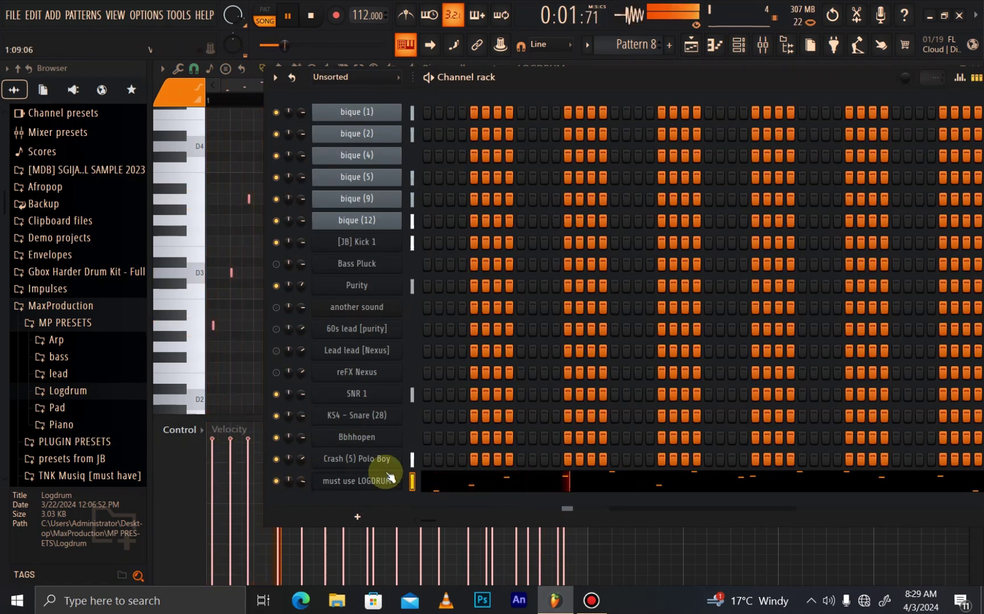
Step: Add a Fruity DX10 channel and load the FM Sub preset
{"action": "left_click", "coordinate": [354, 517]}
{"action": "left_click", "coordinate": [506, 96]}
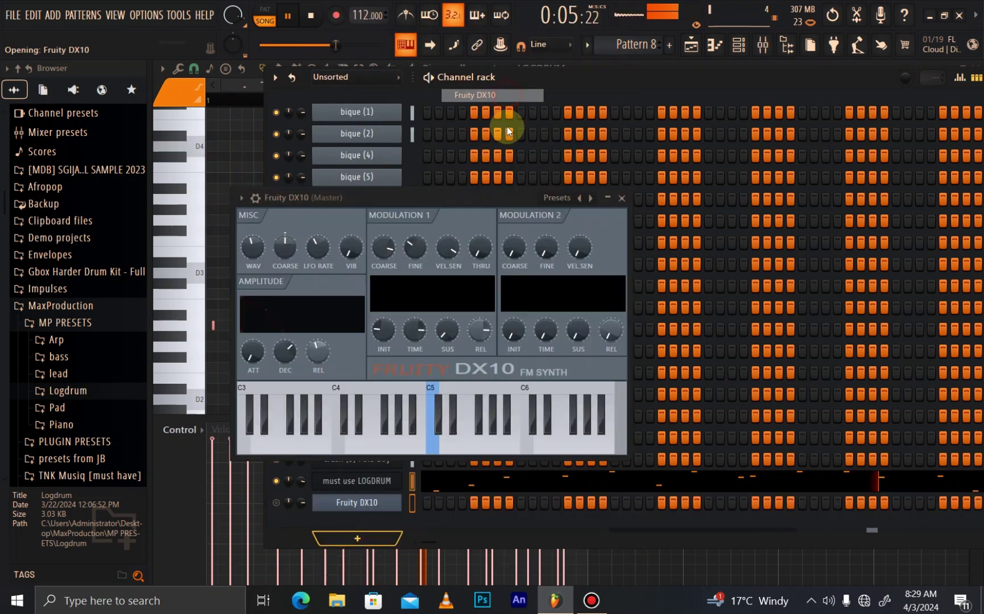
{"action": "left_click", "coordinate": [551, 199]}
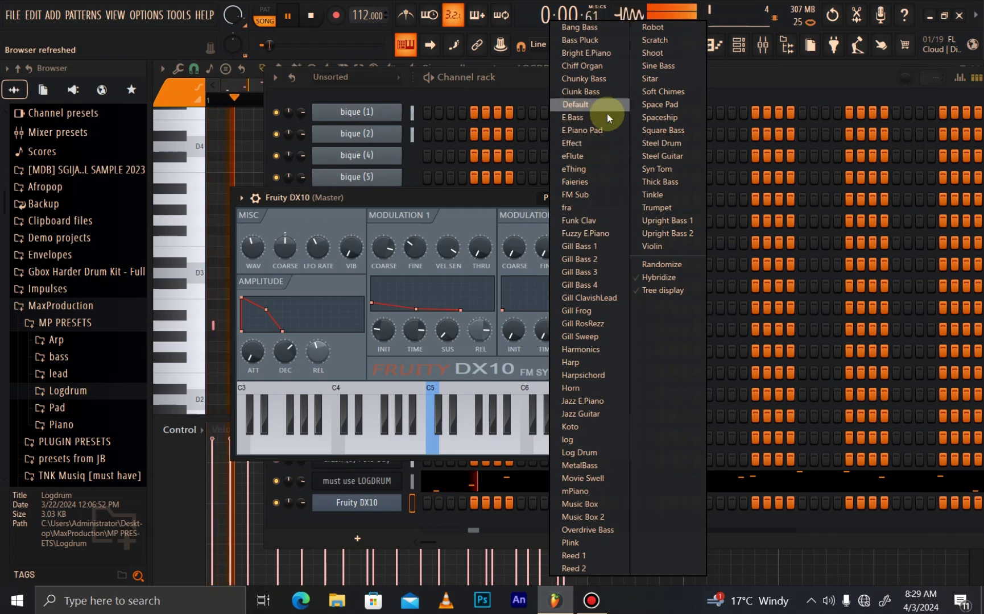
{"action": "left_click", "coordinate": [598, 196]}
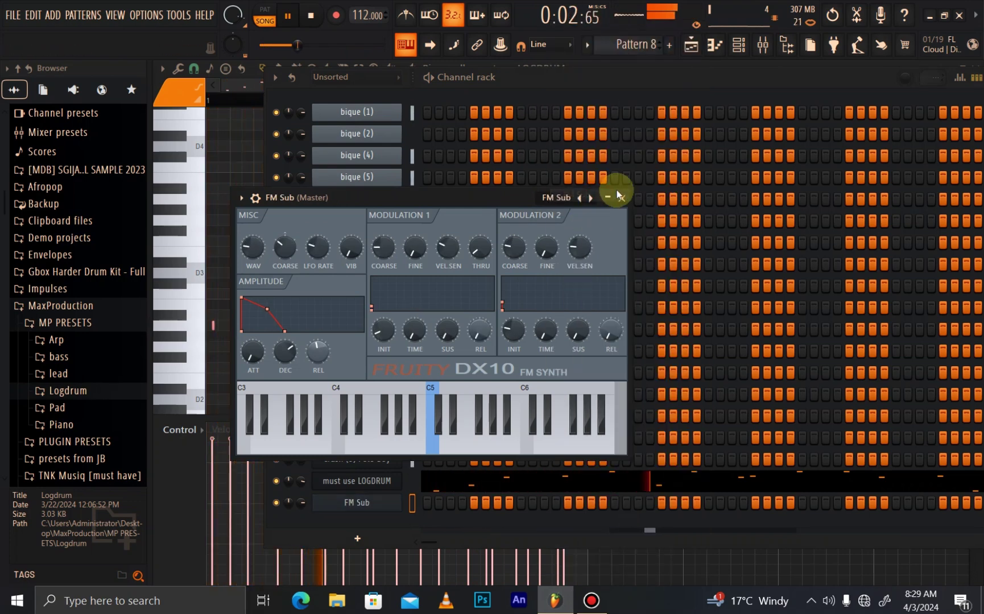
{"action": "left_click", "coordinate": [631, 198]}
Step: Copy the must use LOGDRUM notes into the FM Sub channel and unmute Lead lead [Nexus]
{"action": "right_click", "coordinate": [375, 487]}
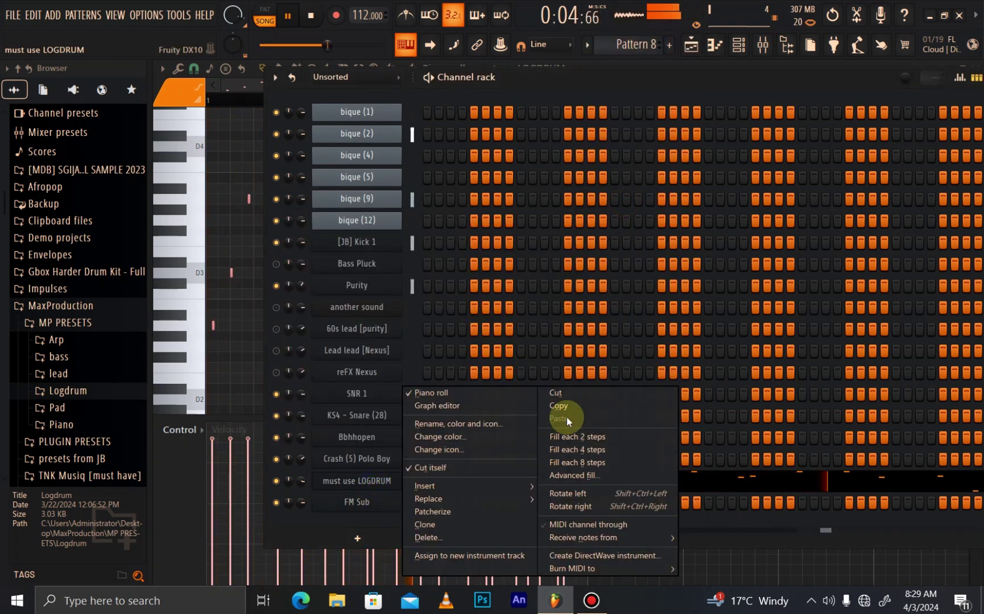
{"action": "left_click", "coordinate": [566, 405]}
{"action": "right_click", "coordinate": [353, 503]}
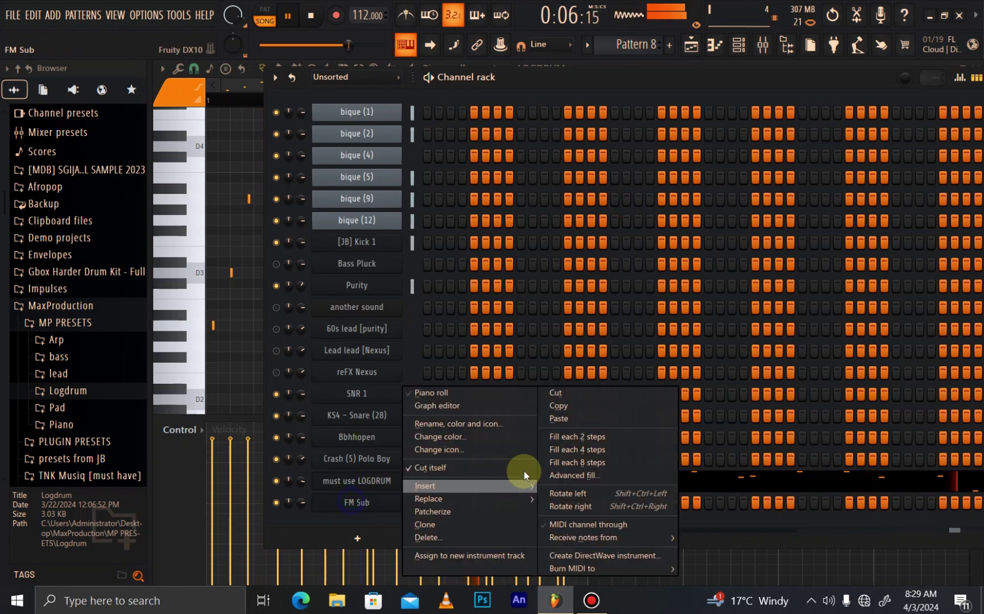
{"action": "left_click", "coordinate": [562, 422]}
{"action": "left_click", "coordinate": [277, 352]}
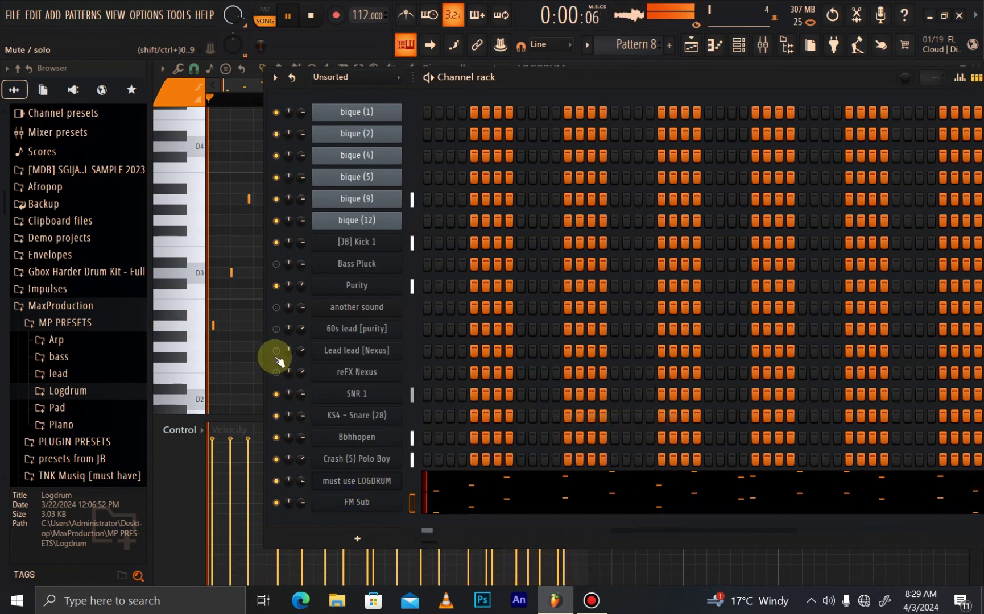
Step: Lengthen the FM Sub notes until each meets the next, using the articulator with Multiply at 100%
{"action": "left_click", "coordinate": [445, 507]}
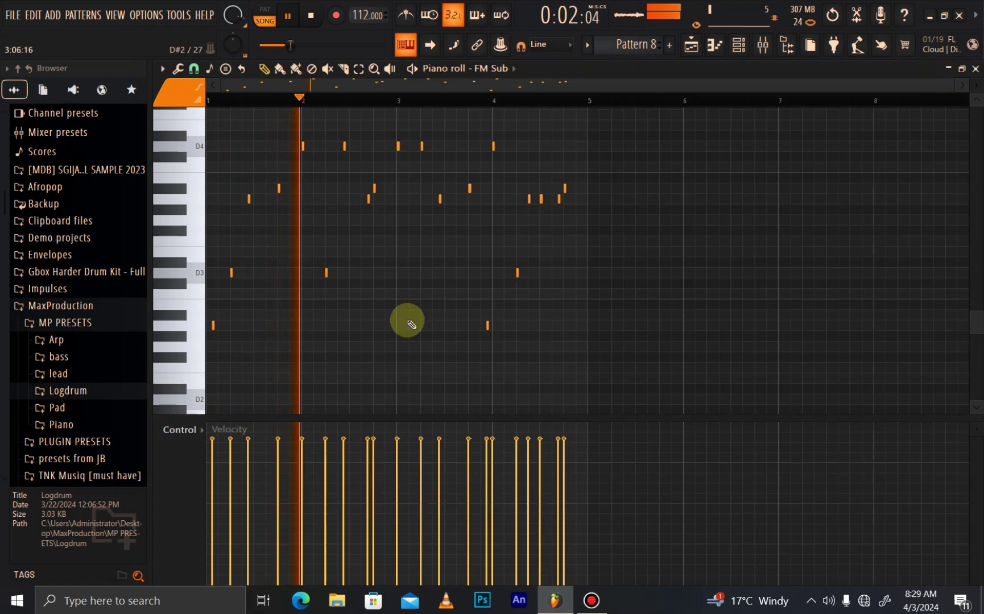
{"action": "key", "text": "alt+l"}
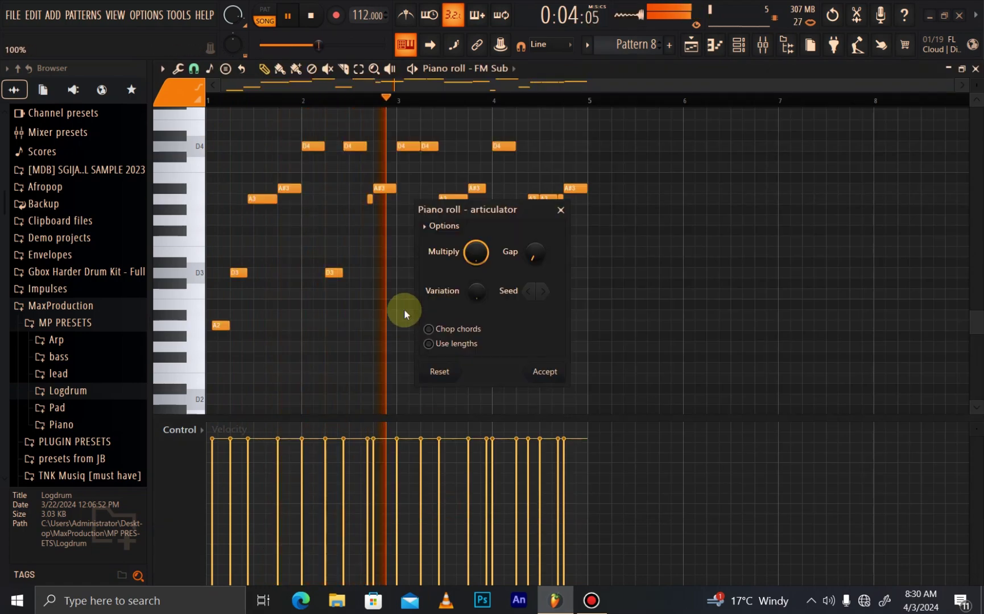
{"action": "key", "text": "Return"}
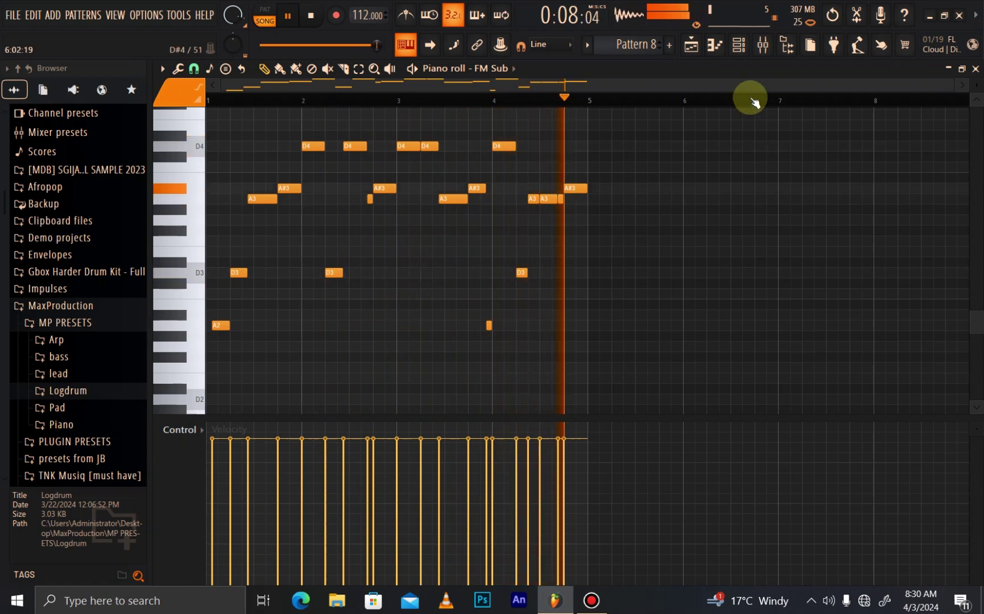
Step: Unmute the 60s lead [purity] channel and stop the song playback
{"action": "left_click", "coordinate": [738, 45]}
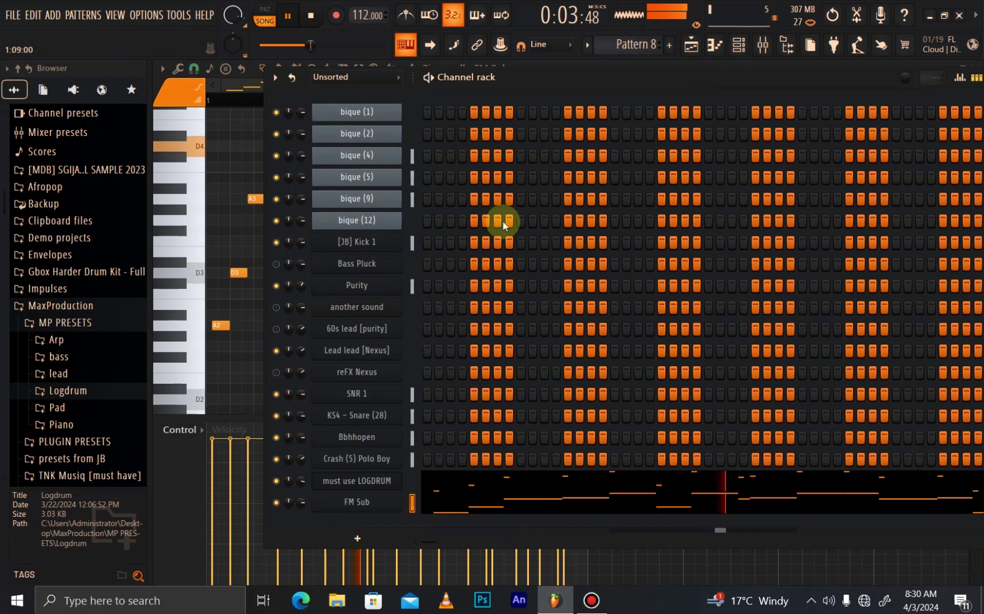
{"action": "left_click", "coordinate": [275, 328]}
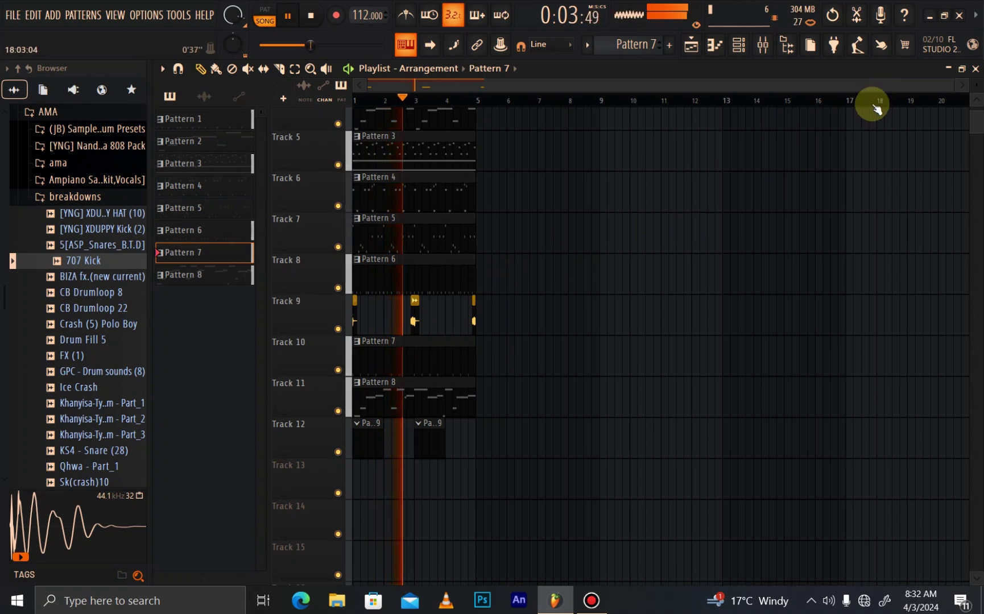
{"action": "key", "text": "space"}
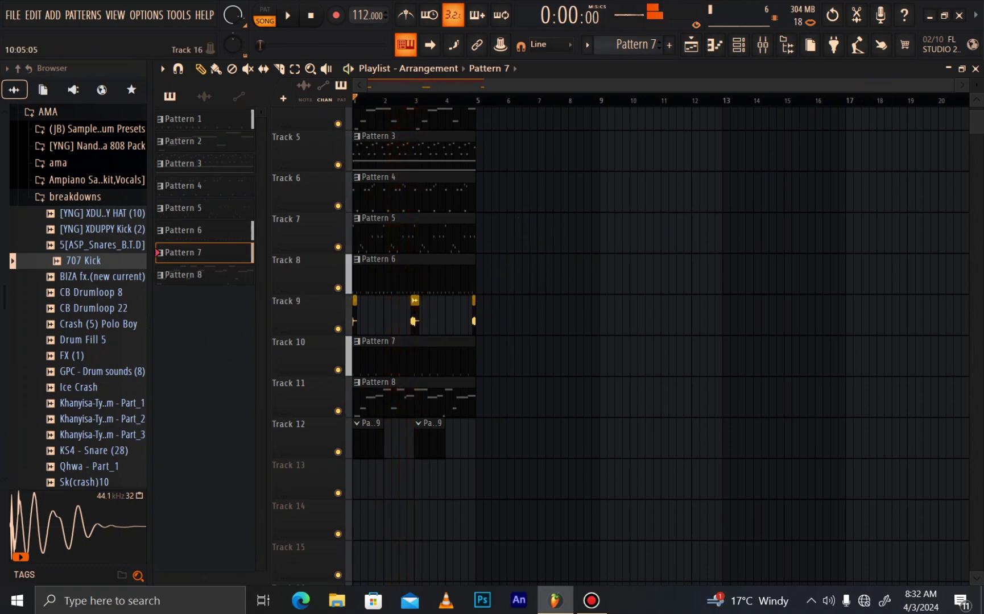